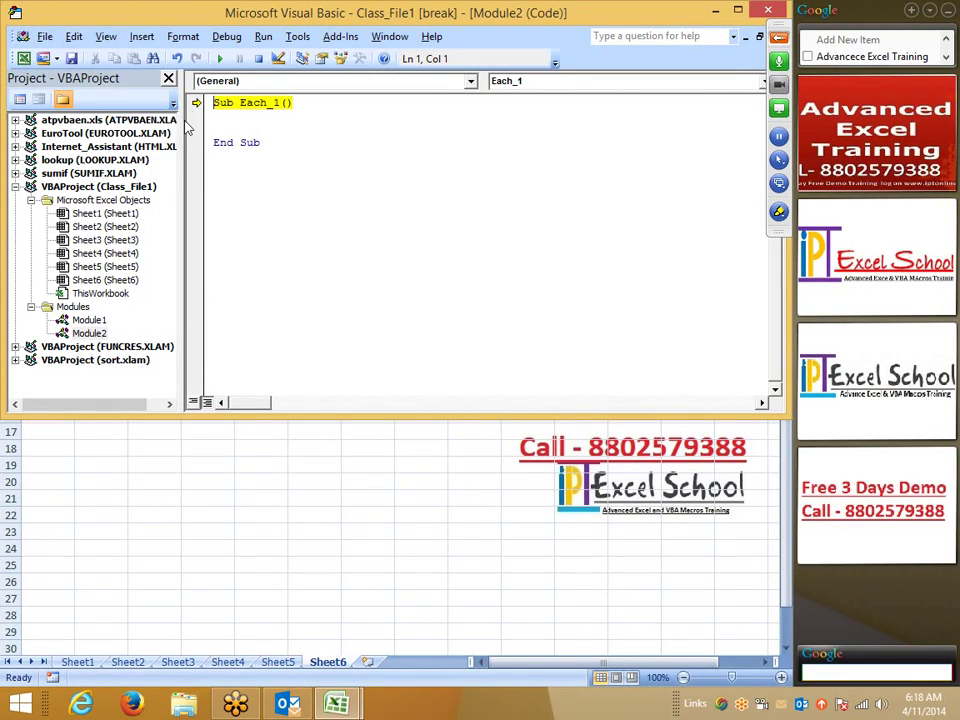
Stop the paused Each_1 macro run in the Visual Basic Editor
{"action": "left_click", "coordinate": [219, 102]}
{"action": "left_click", "coordinate": [258, 59]}
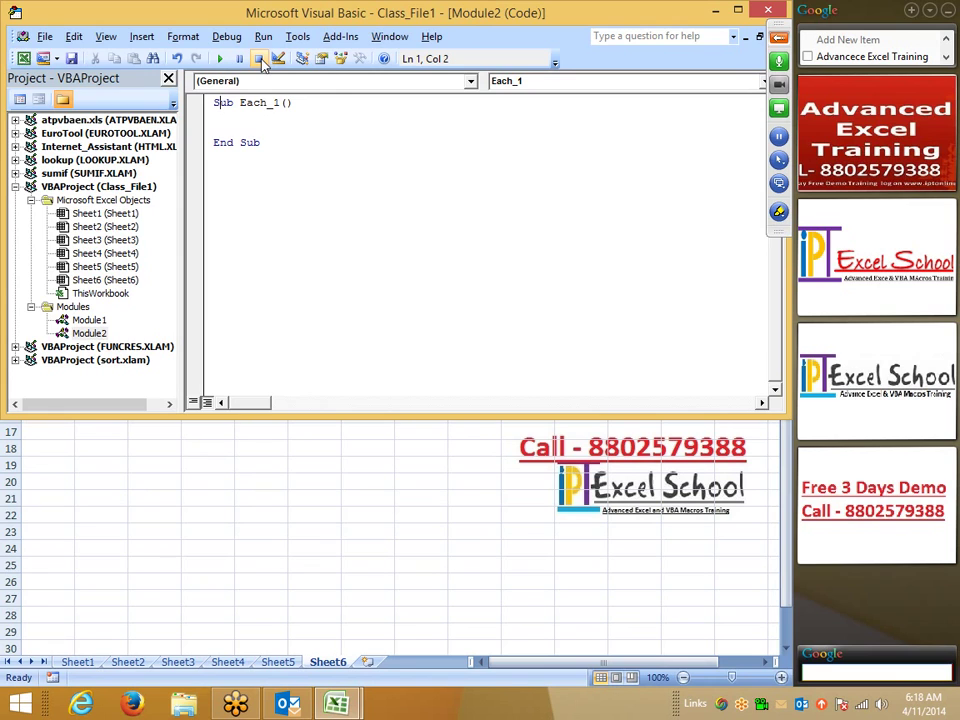
{"action": "left_click", "coordinate": [259, 131]}
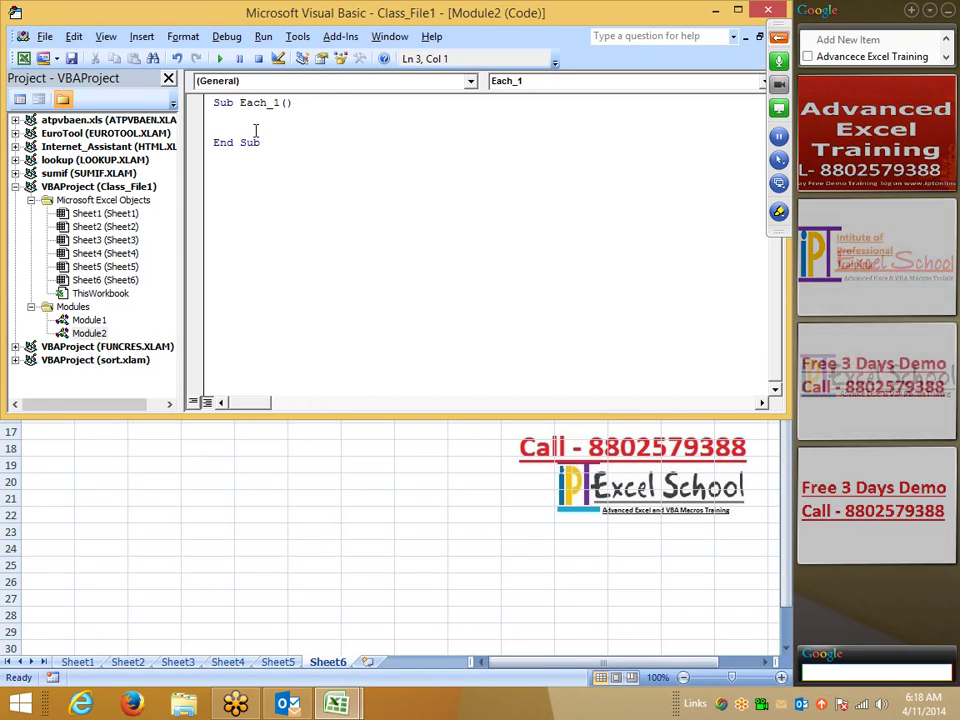
Enter =RANDBETWEEN(10,90) in A1 of Sheet6 and fill it across A1:F14
{"action": "key", "text": "alt+Tab"}
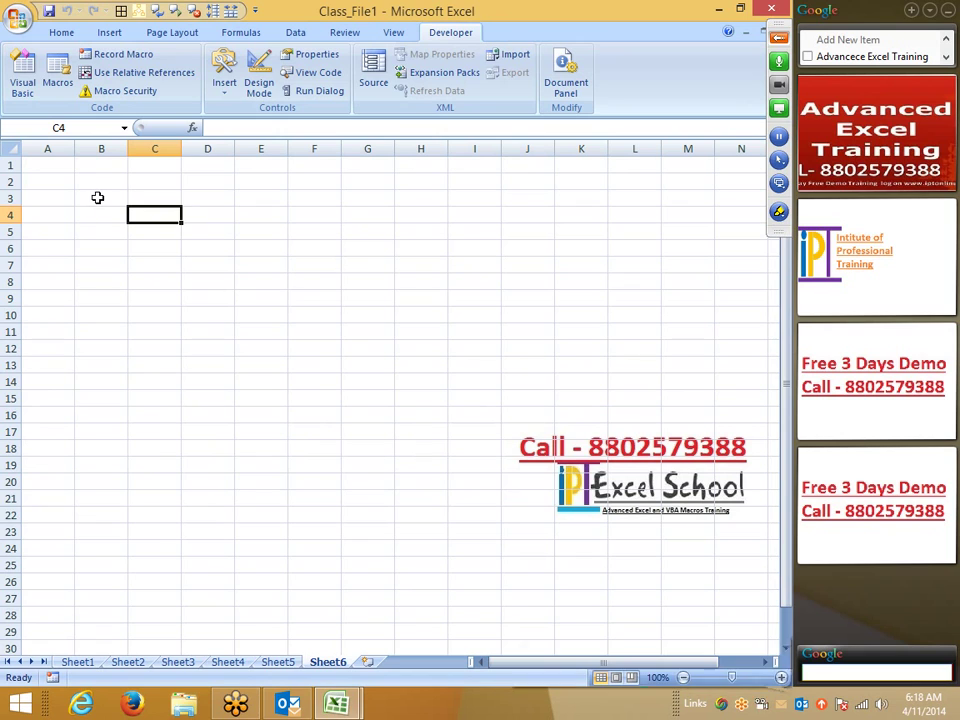
{"action": "left_click", "coordinate": [63, 161]}
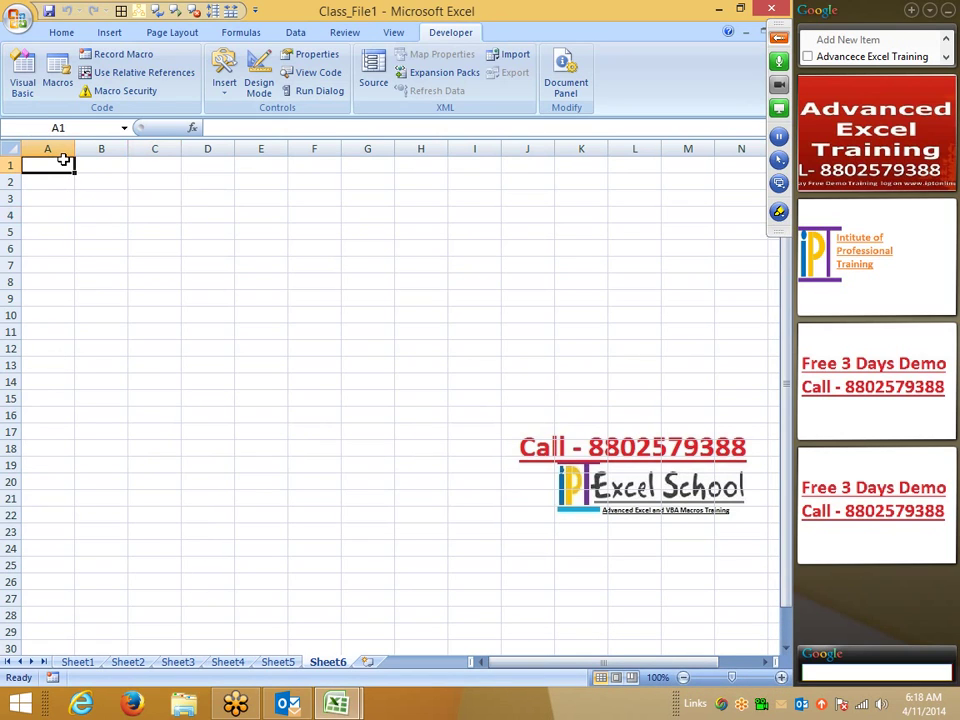
{"action": "type", "text": "=ra"}
{"action": "key", "text": "Down"}
{"action": "key", "text": "Down"}
{"action": "key", "text": "Tab"}
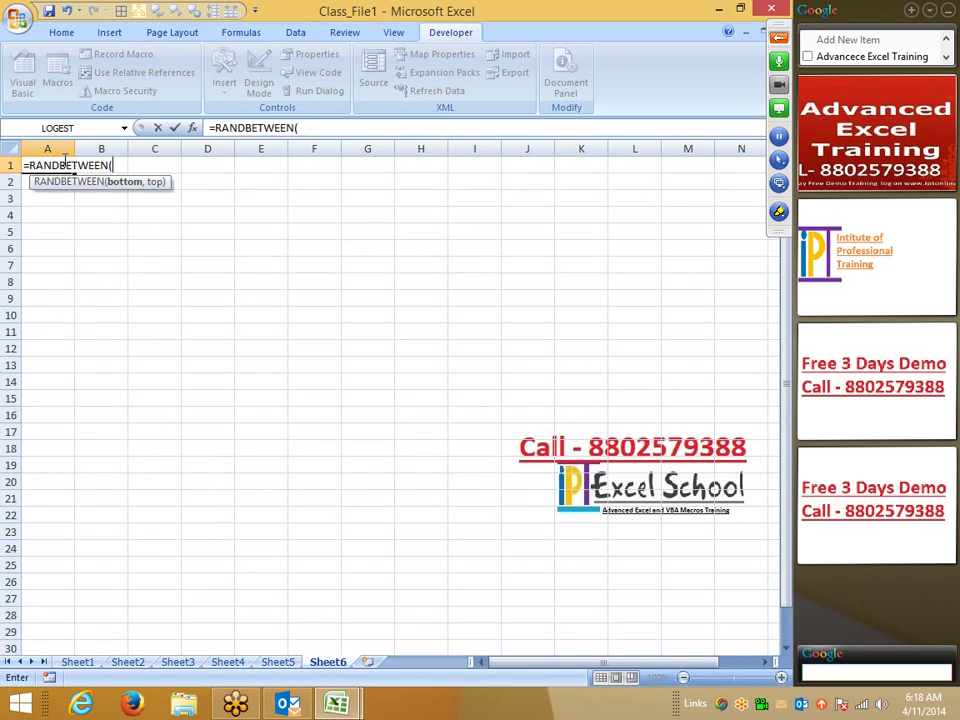
{"action": "type", "text": "10,90"}
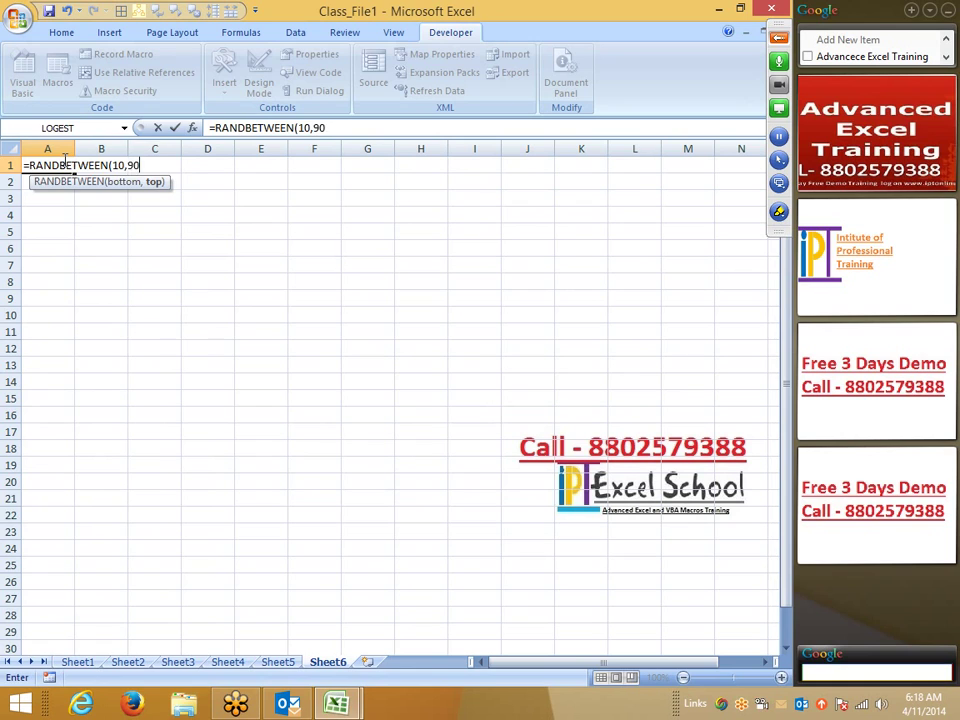
{"action": "key", "text": "ctrl+Return"}
{"action": "key", "text": "shift+Right"}
{"action": "key", "text": "shift+Right"}
{"action": "key", "text": "shift+Right"}
{"action": "key", "text": "shift+Right"}
{"action": "key", "text": "shift+Right"}
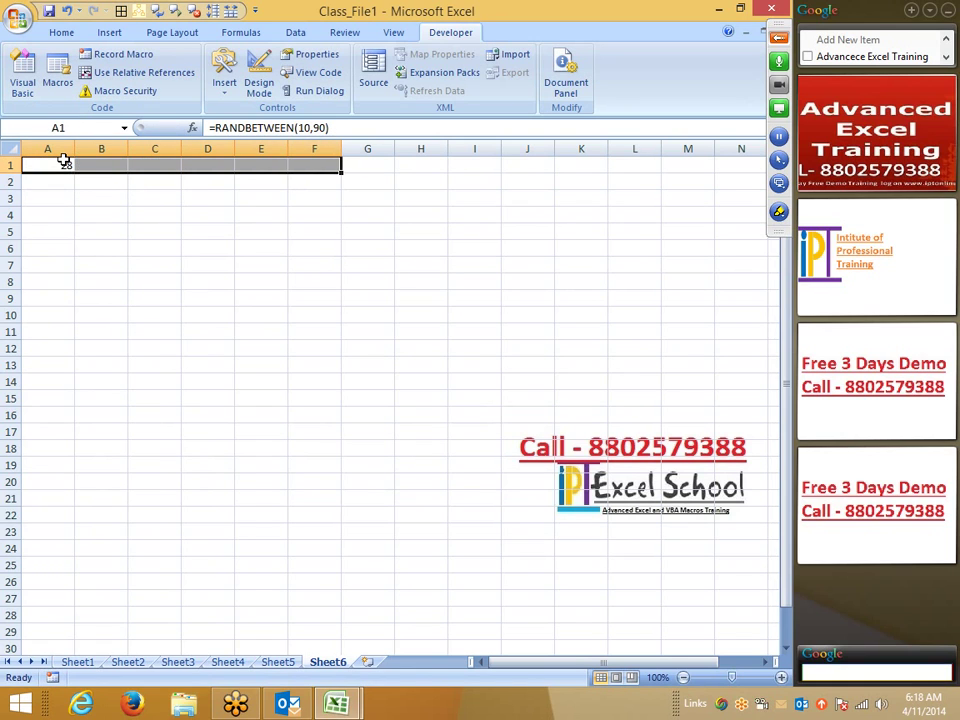
{"action": "key", "text": "ctrl+r"}
{"action": "key", "text": "shift+Down"}
{"action": "key", "text": "shift+Down"}
{"action": "key", "text": "shift+Down"}
{"action": "key", "text": "shift+Down"}
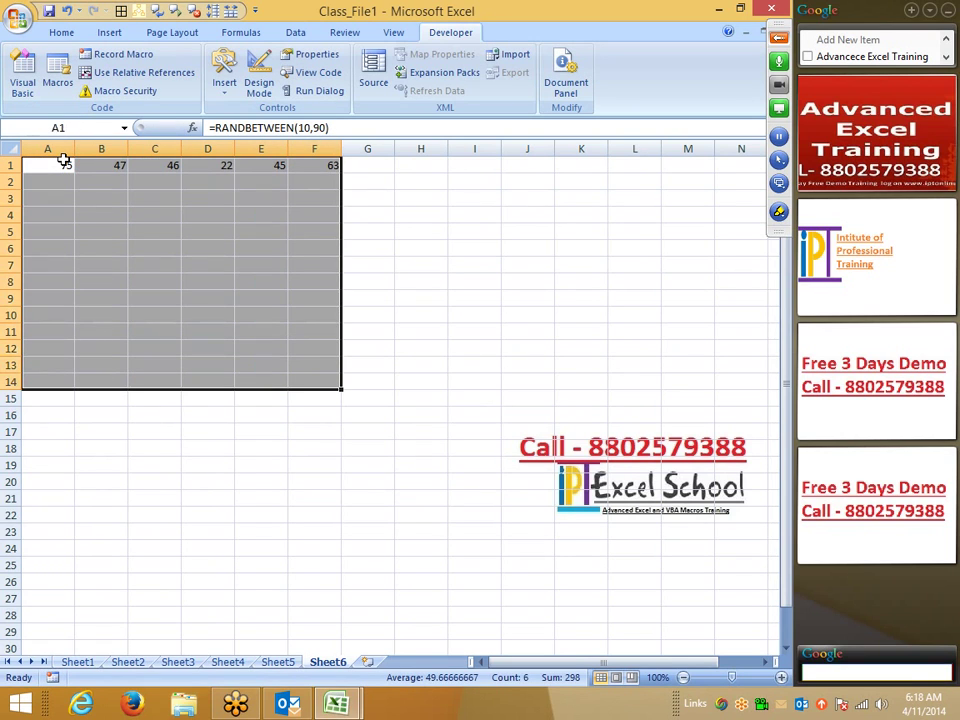
{"action": "key", "text": "ctrl+d"}
Copy A1:F14 and paste it back as fixed values
{"action": "key", "text": "ctrl+c"}
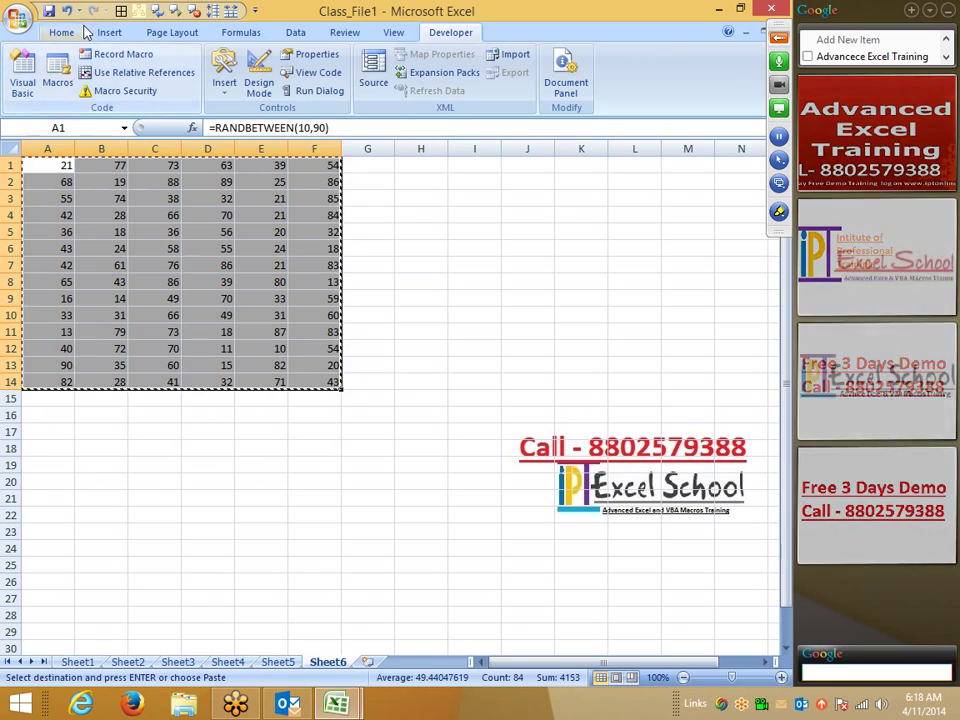
{"action": "left_click", "coordinate": [61, 32]}
{"action": "left_click", "coordinate": [24, 88]}
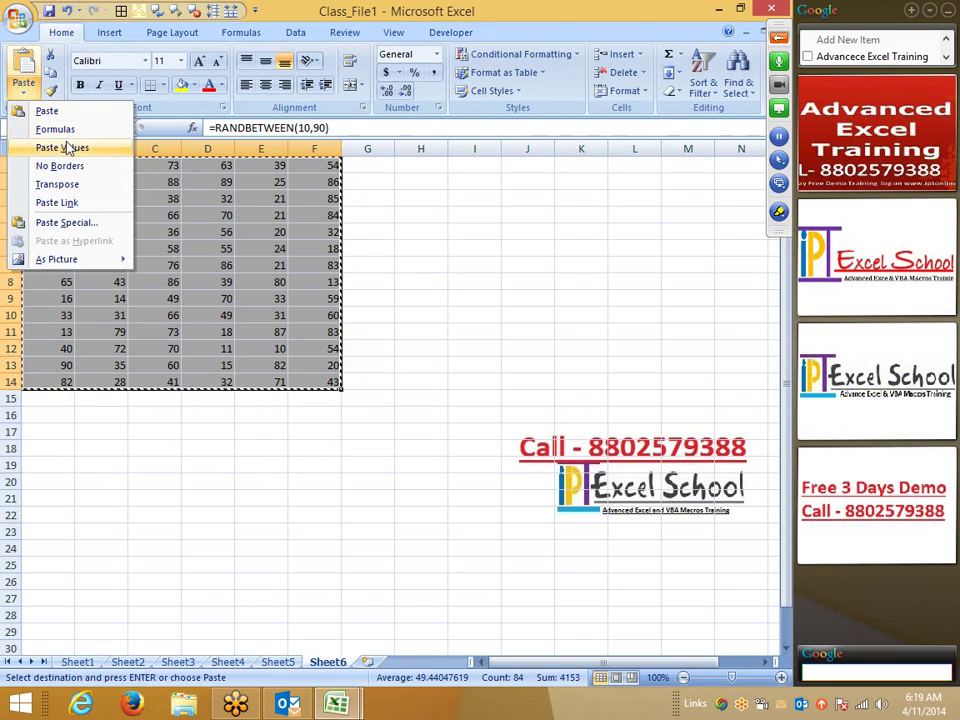
{"action": "left_click", "coordinate": [66, 145]}
{"action": "key", "text": "Escape"}
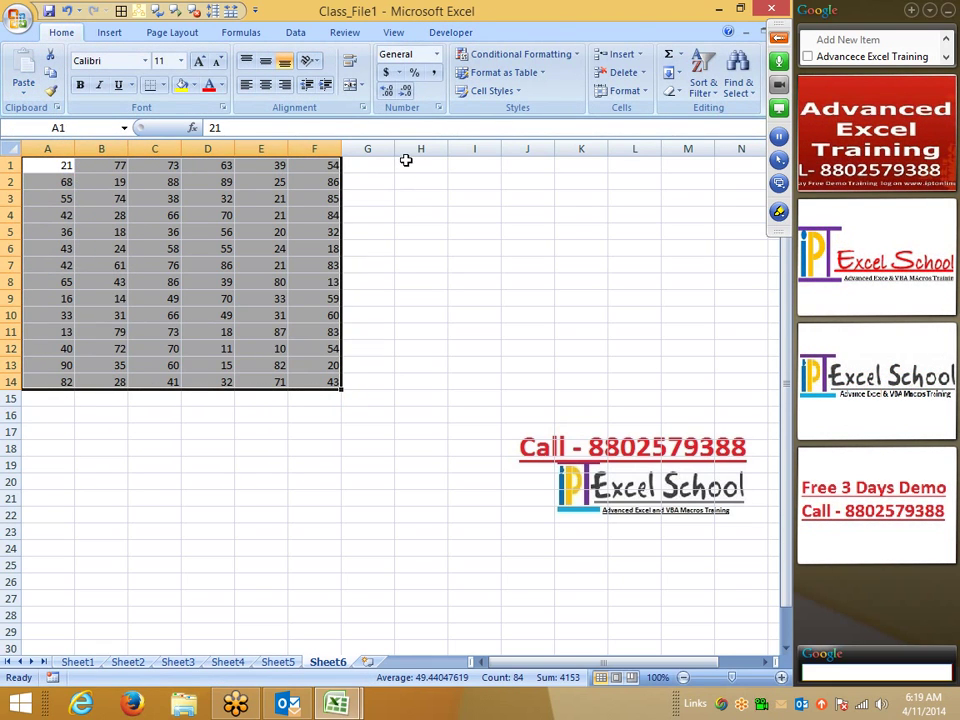
Select sample ranges of the A1:F14 number block, pointing out D7 holding 86
{"action": "left_click", "coordinate": [425, 168]}
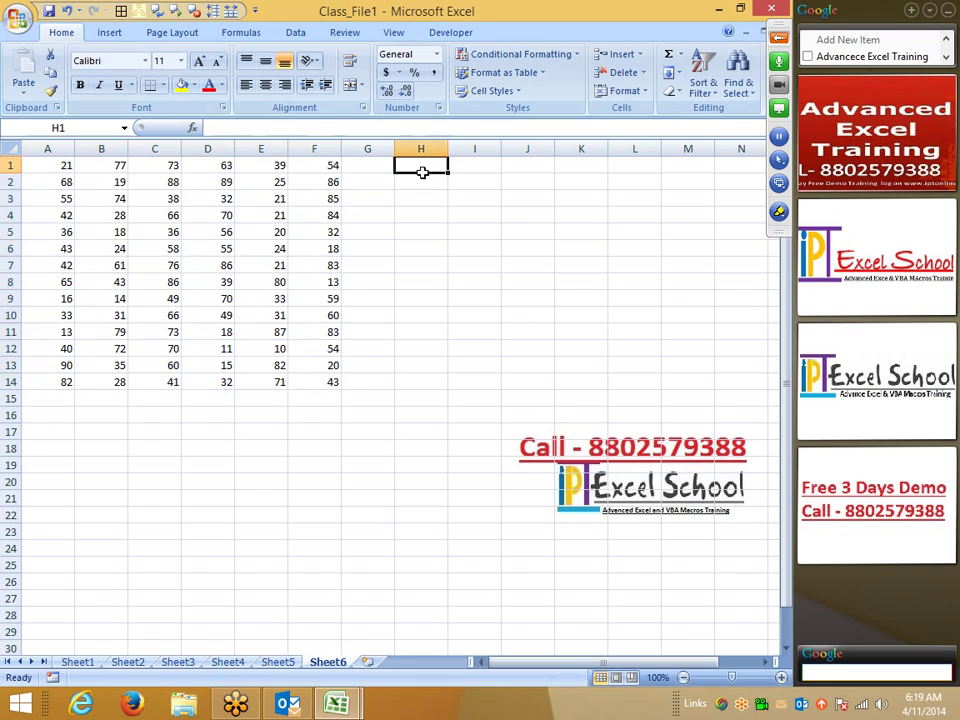
{"action": "left_click_drag", "start_coordinate": [425, 168], "coordinate": [430, 484]}
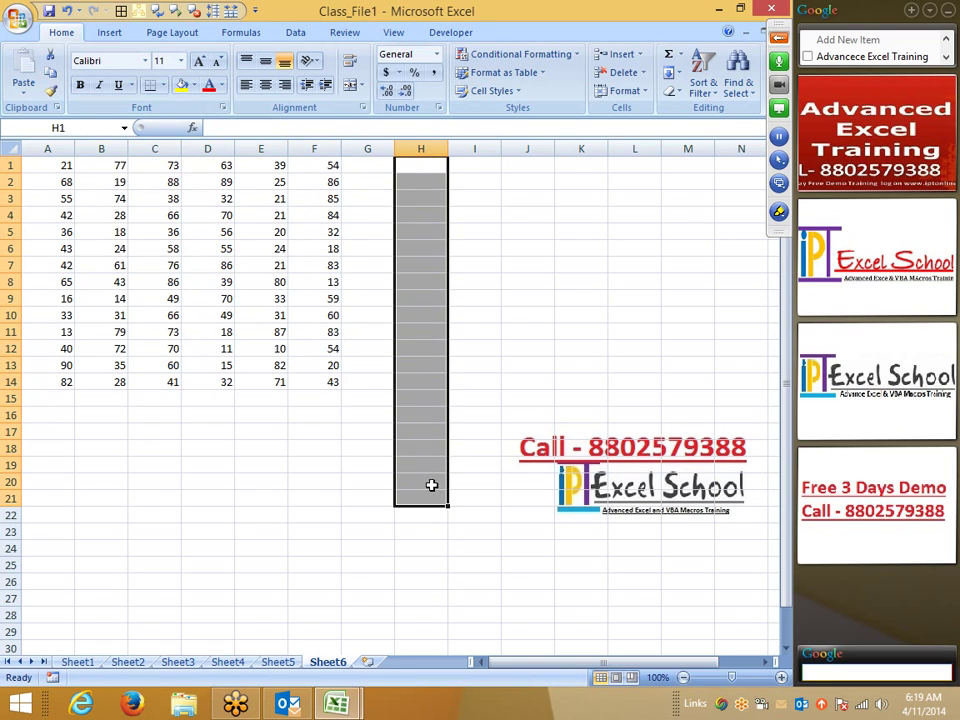
{"action": "left_click_drag", "start_coordinate": [45, 181], "coordinate": [309, 343]}
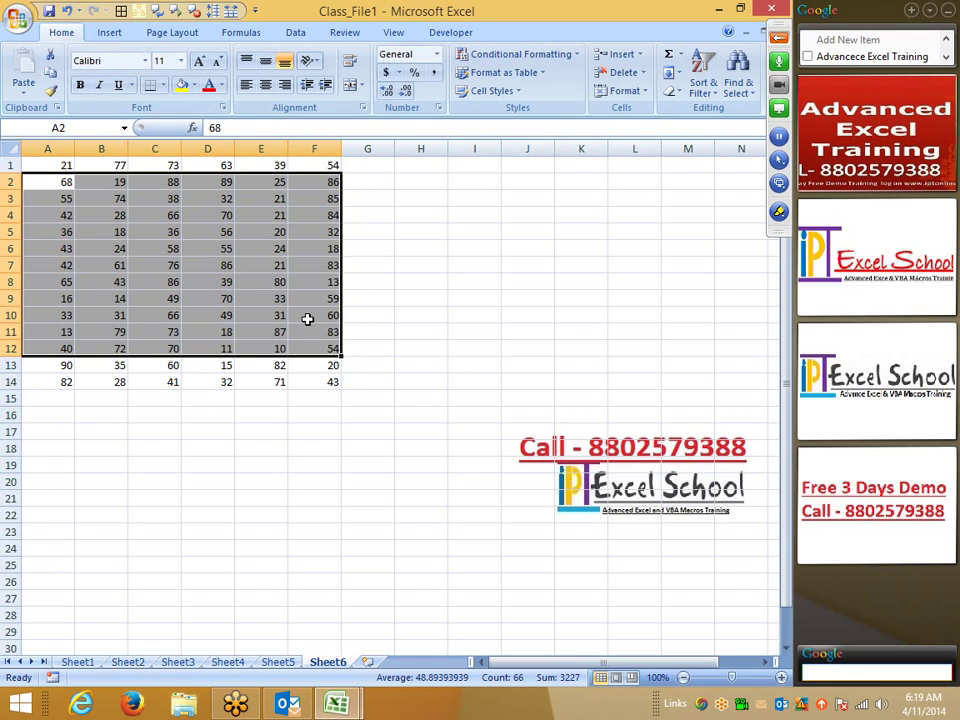
{"action": "left_click", "coordinate": [100, 196]}
{"action": "mouse_move", "coordinate": [45, 165]}
{"action": "left_mouse_down"}
{"action": "mouse_move", "coordinate": [286, 396]}
{"action": "mouse_move", "coordinate": [326, 380]}
{"action": "left_mouse_up"}
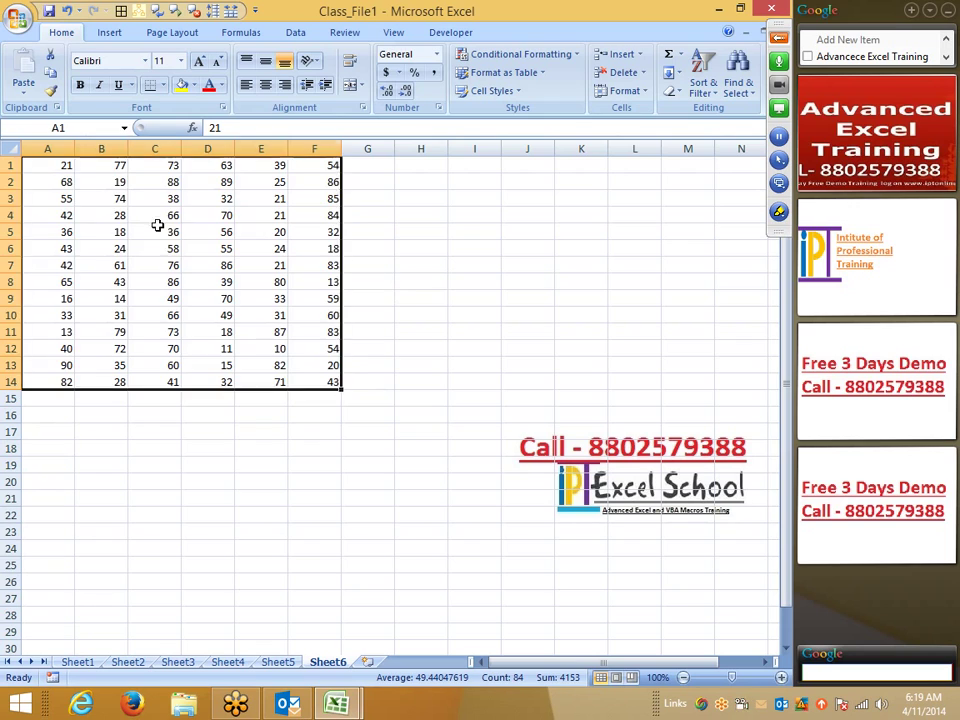
{"action": "left_click", "coordinate": [157, 226]}
{"action": "mouse_move", "coordinate": [62, 165]}
{"action": "left_mouse_down"}
{"action": "mouse_move", "coordinate": [326, 182]}
{"action": "mouse_move", "coordinate": [336, 380]}
{"action": "left_mouse_up"}
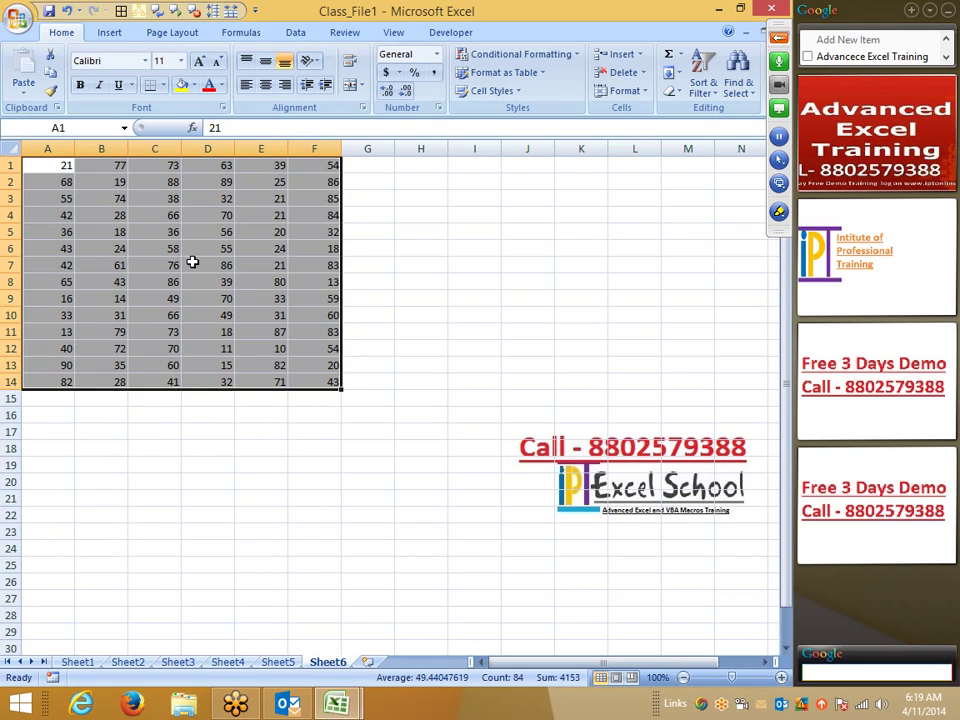
{"action": "left_click", "coordinate": [192, 262]}
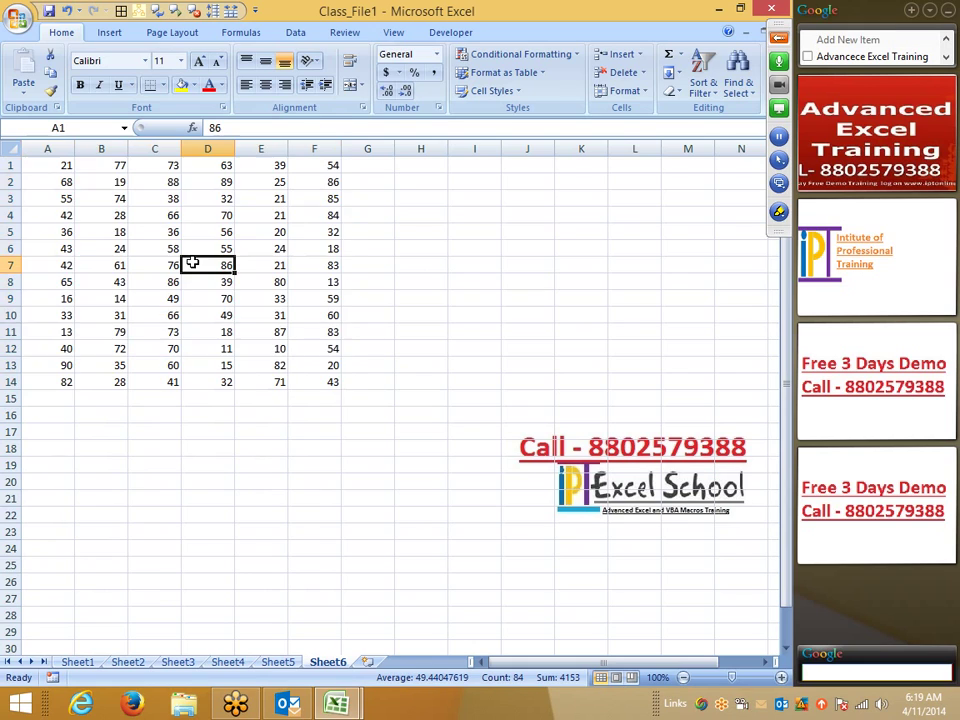
Select row 1, then A1:A14, then multi-select A3:A6, C6:C10, E9:E13, F2:F5; return to VBE
{"action": "left_click", "coordinate": [63, 166]}
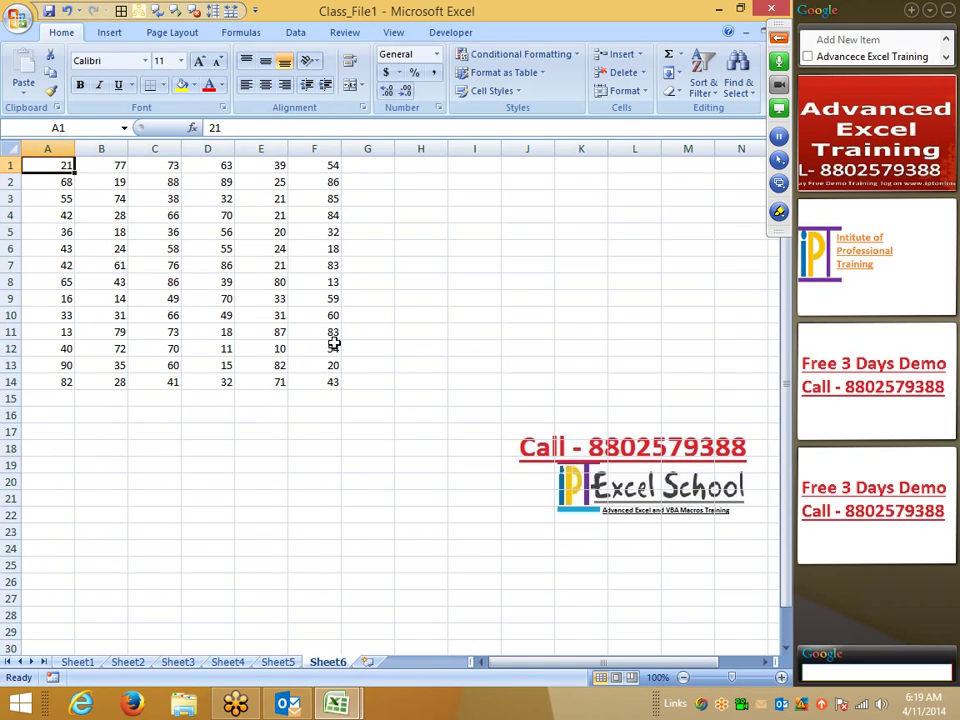
{"action": "left_click_drag", "start_coordinate": [50, 165], "coordinate": [370, 165]}
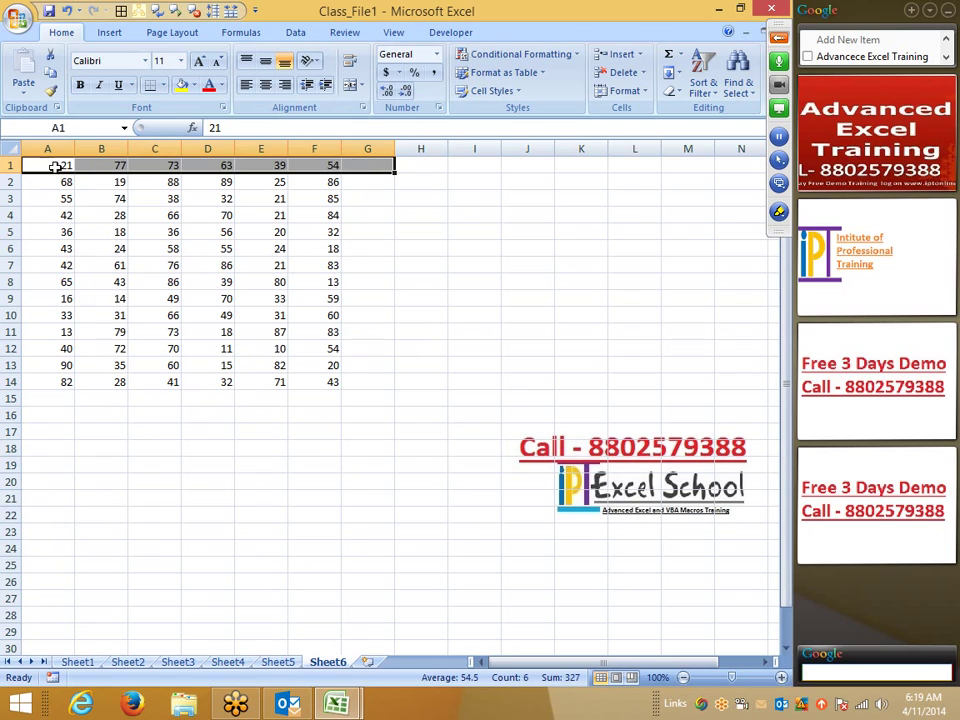
{"action": "left_click_drag", "start_coordinate": [55, 166], "coordinate": [60, 375]}
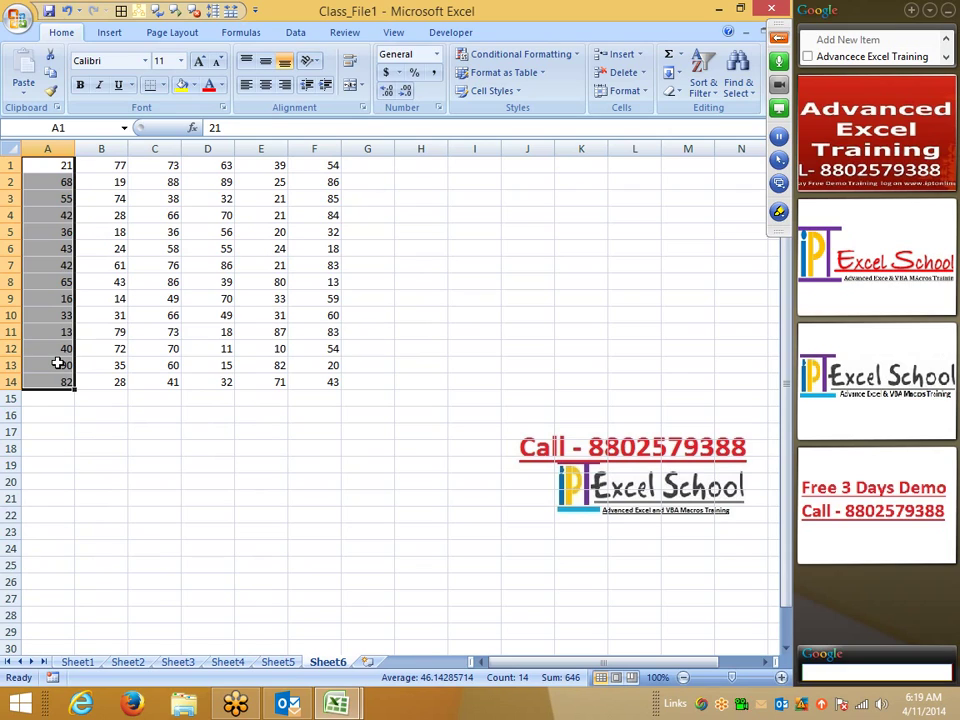
{"action": "left_click_drag", "start_coordinate": [50, 198], "coordinate": [58, 245]}
{"action": "key", "text": "super"}
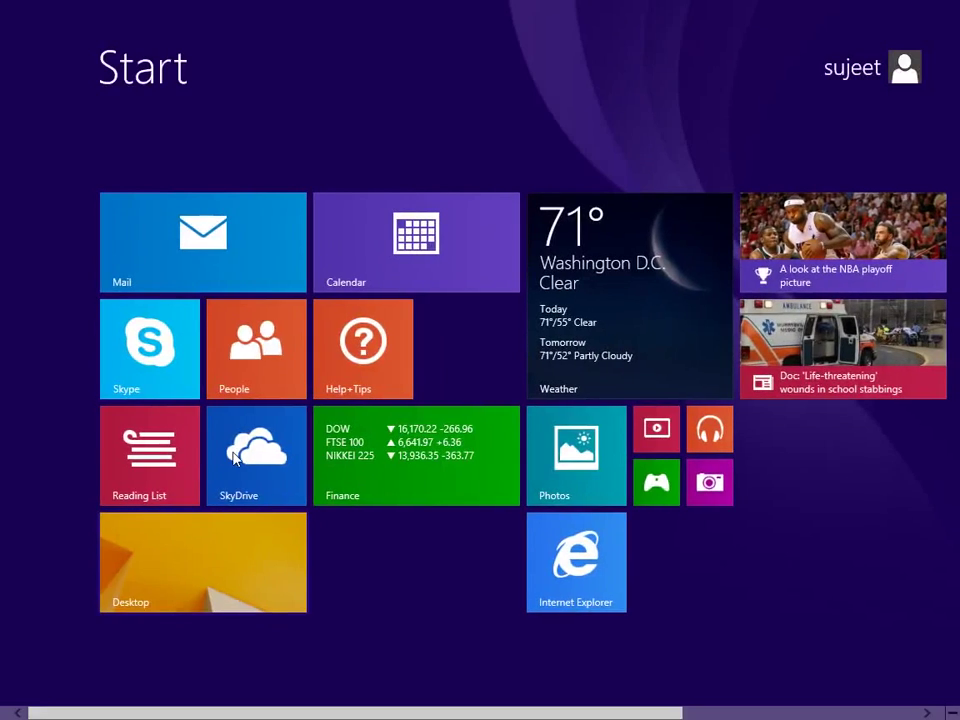
{"action": "left_click", "coordinate": [219, 587]}
{"action": "left_click_drag", "start_coordinate": [160, 248], "coordinate": [169, 313]}
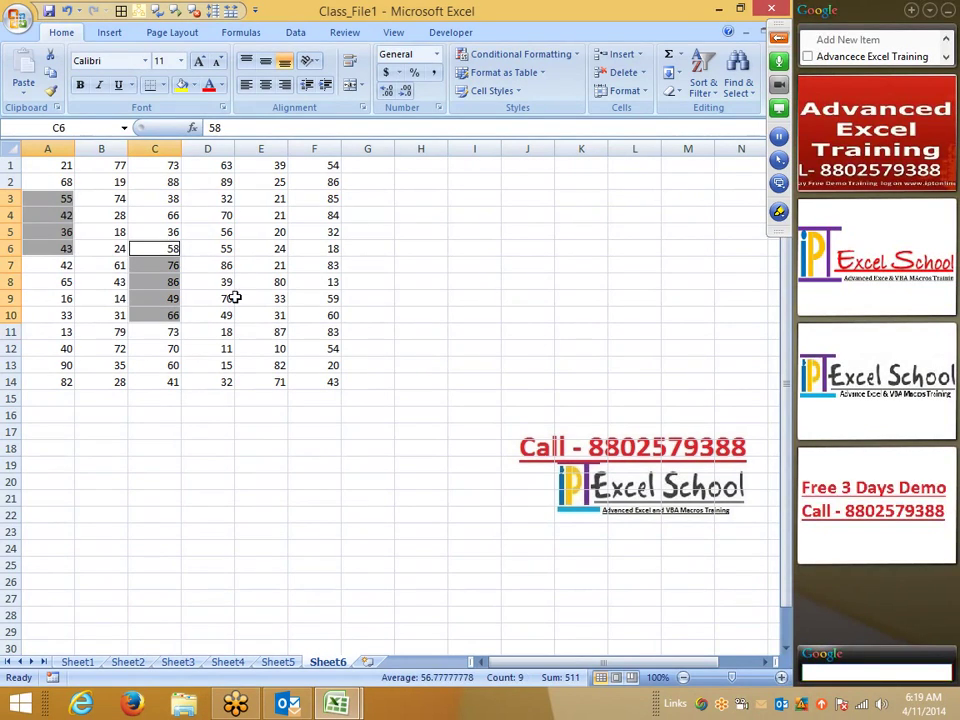
{"action": "left_click_drag", "start_coordinate": [255, 298], "coordinate": [262, 365]}
{"action": "left_click_drag", "start_coordinate": [326, 182], "coordinate": [326, 232]}
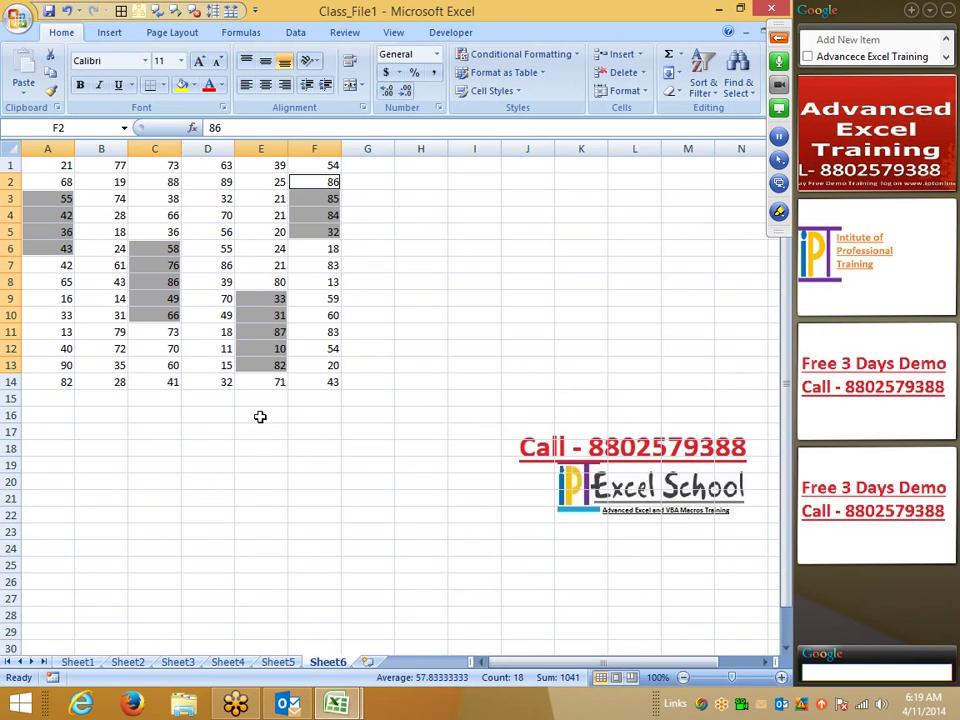
{"action": "left_click", "coordinate": [358, 707]}
{"action": "mouse_move", "coordinate": [337, 705]}
{"action": "left_click", "coordinate": [396, 608]}
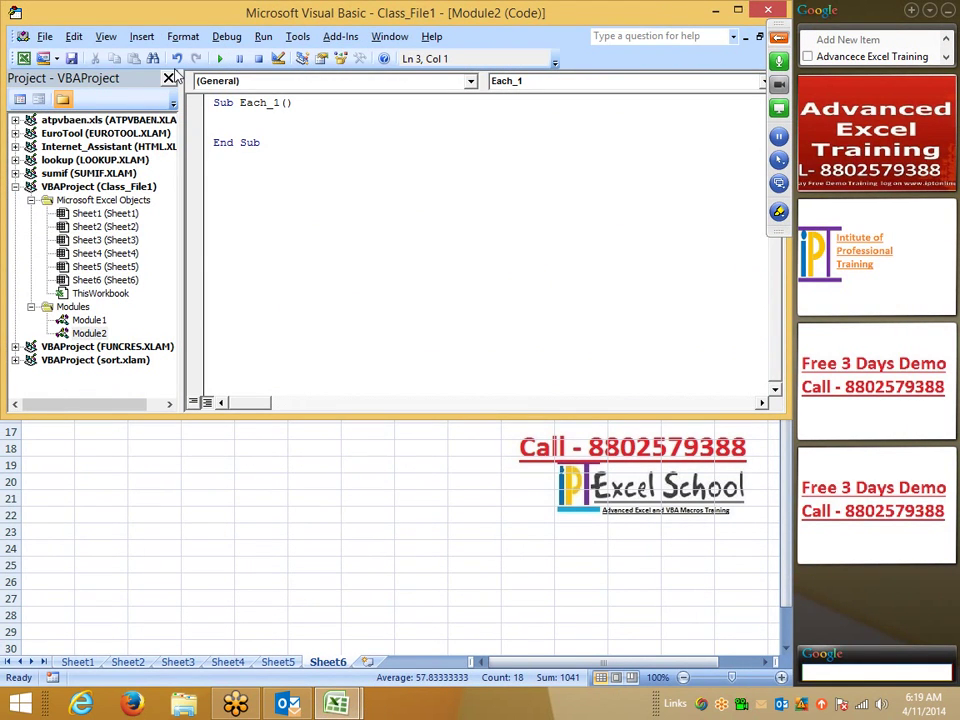
Add a new line in Each_1 and type 'dim r as'
{"action": "key", "text": "Return"}
{"action": "key", "text": "Return"}
{"action": "key", "text": "Return"}
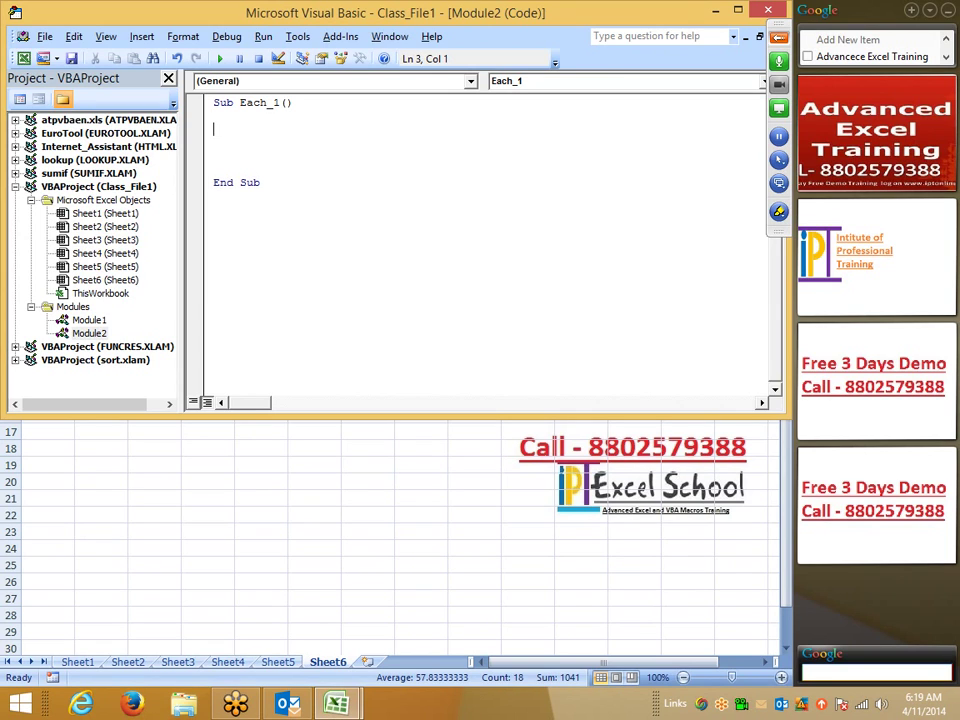
{"action": "type", "text": "for"}
{"action": "key", "text": "BackSpace"}
{"action": "key", "text": "BackSpace"}
{"action": "key", "text": "BackSpace"}
{"action": "key", "text": "BackSpace"}
{"action": "type", "text": "dim"}
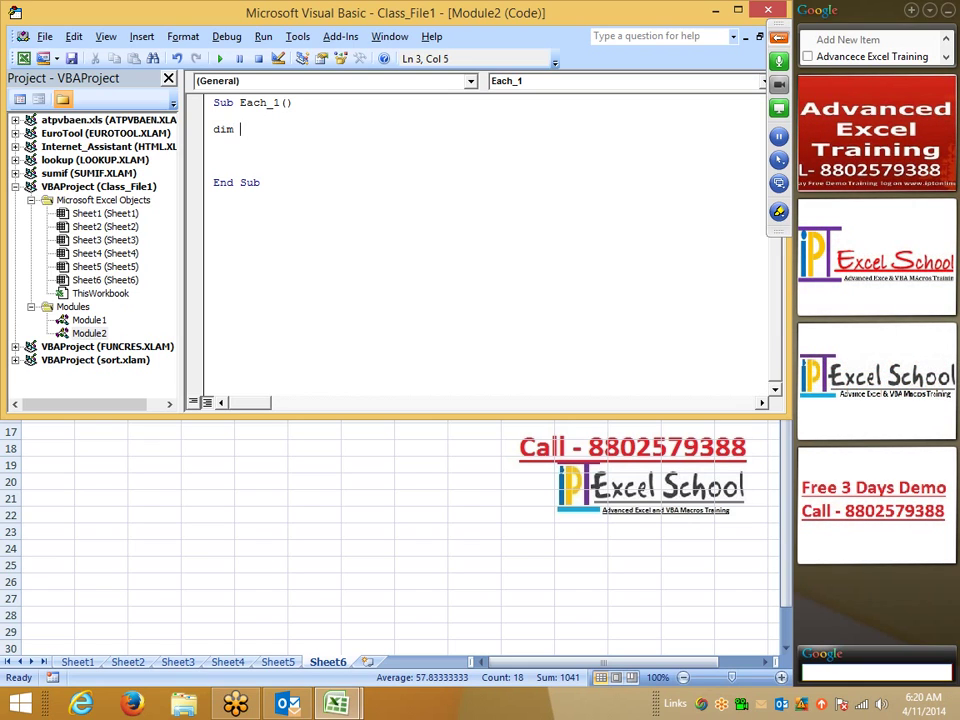
{"action": "type", "text": " r as"}
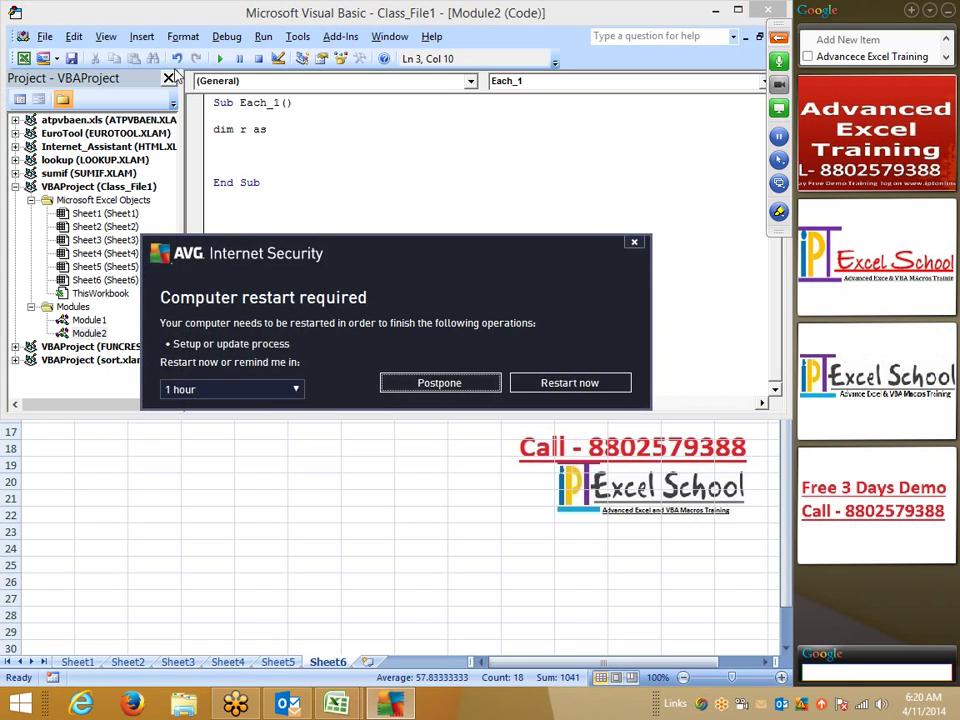
Postpone the antivirus restart prompt by 24 hours
{"action": "left_click", "coordinate": [225, 392]}
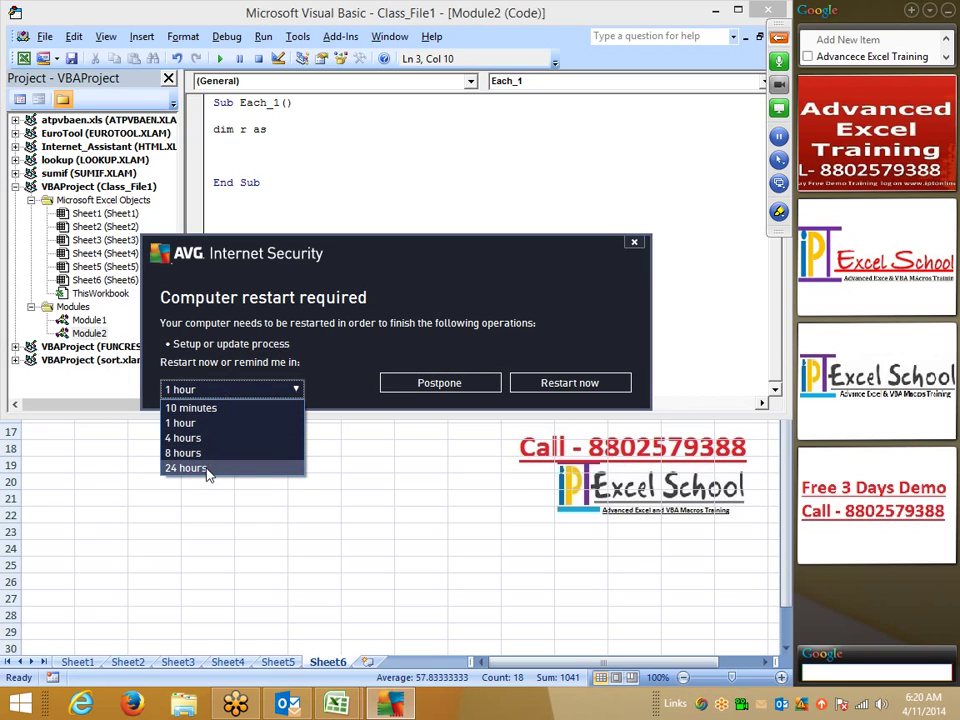
{"action": "left_click", "coordinate": [208, 468]}
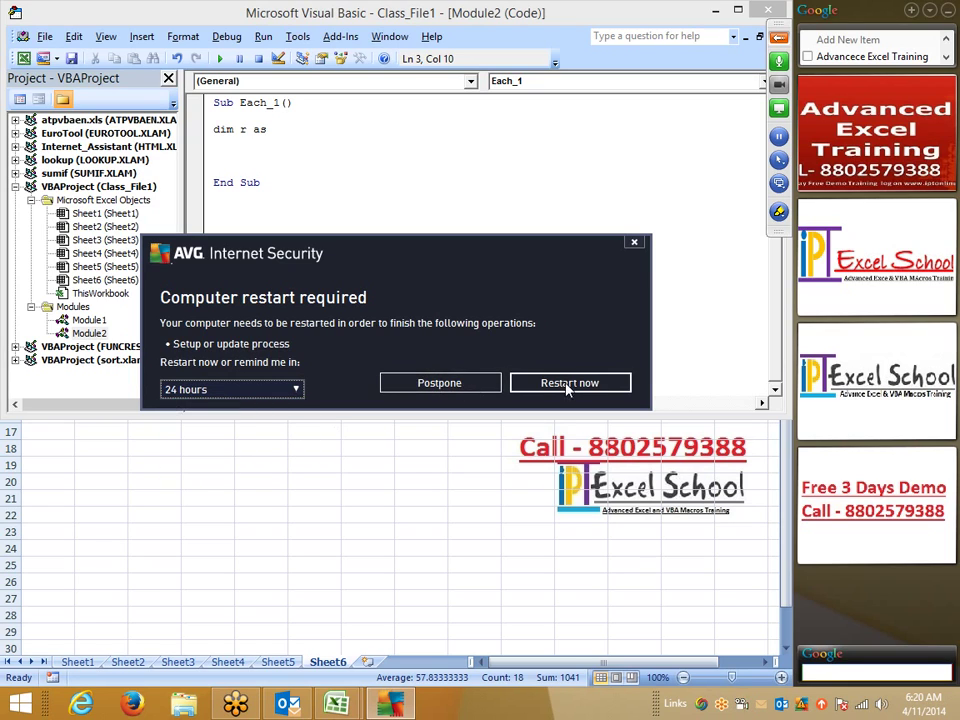
{"action": "left_click", "coordinate": [440, 383]}
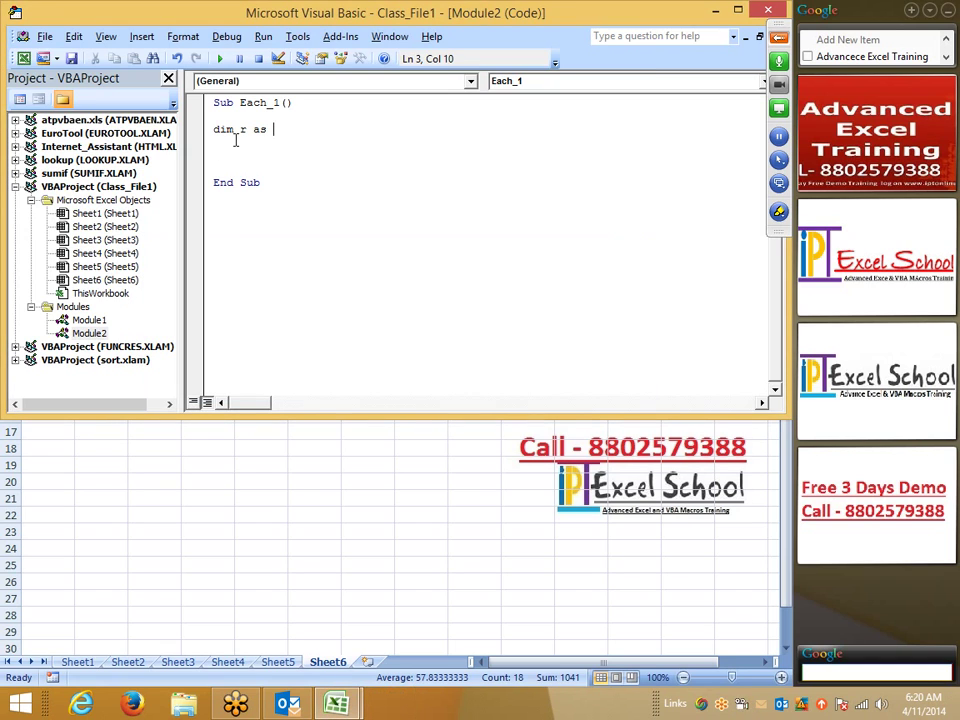
Finish the r declaration and add the line 'For Each r In Selection'
{"action": "key", "text": "ctrl+space"}
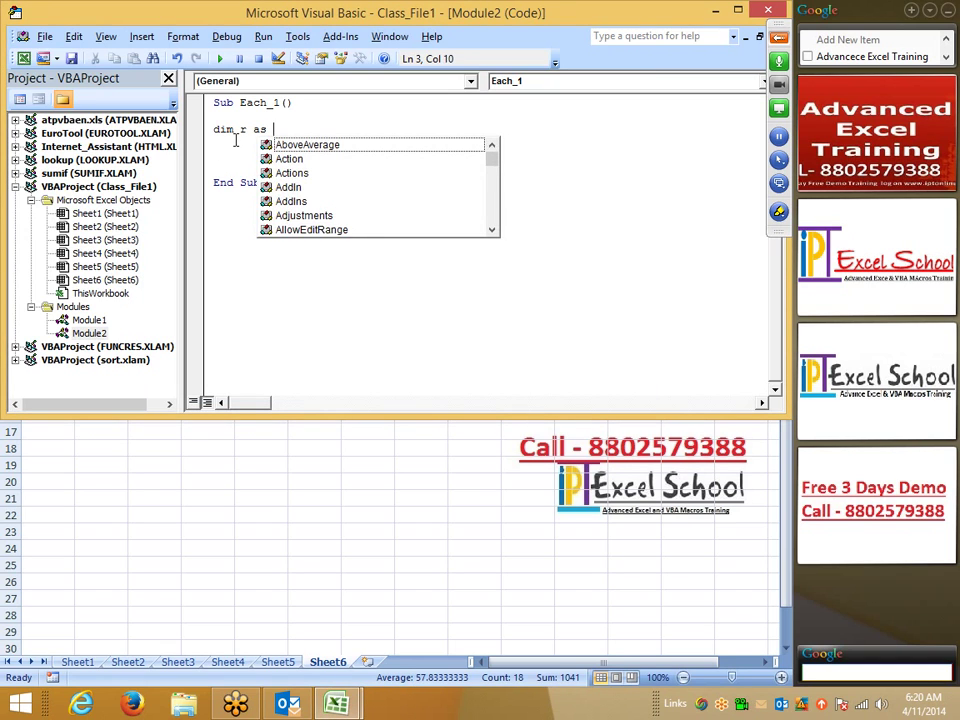
{"action": "type", "text": "r"}
{"action": "key", "text": "Down"}
{"action": "type", "text": "'"}
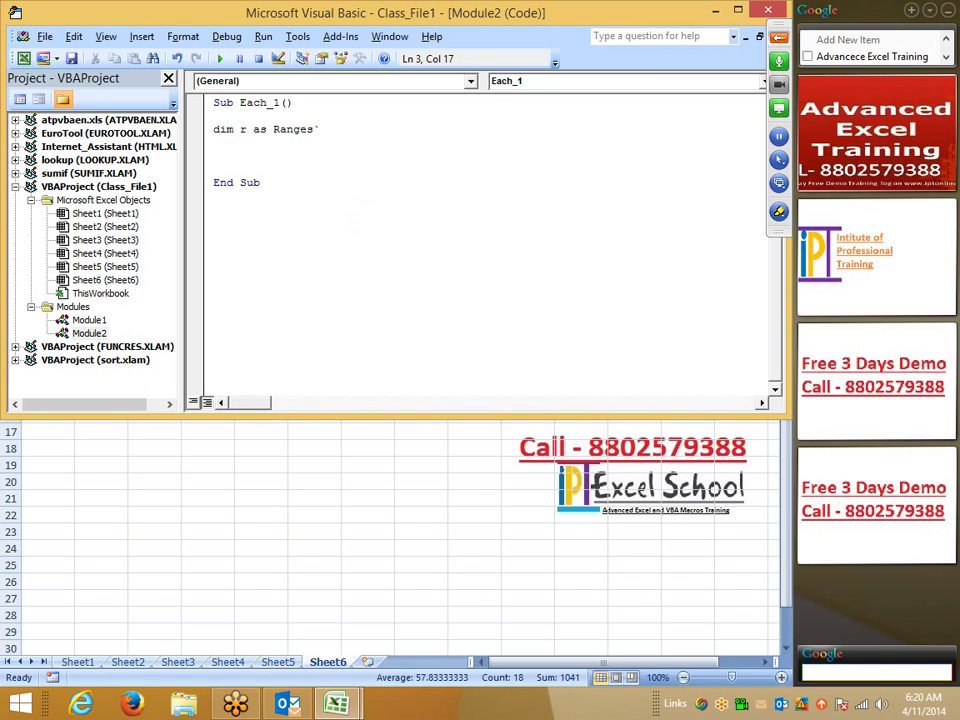
{"action": "key", "text": "Return"}
{"action": "key", "text": "Return"}
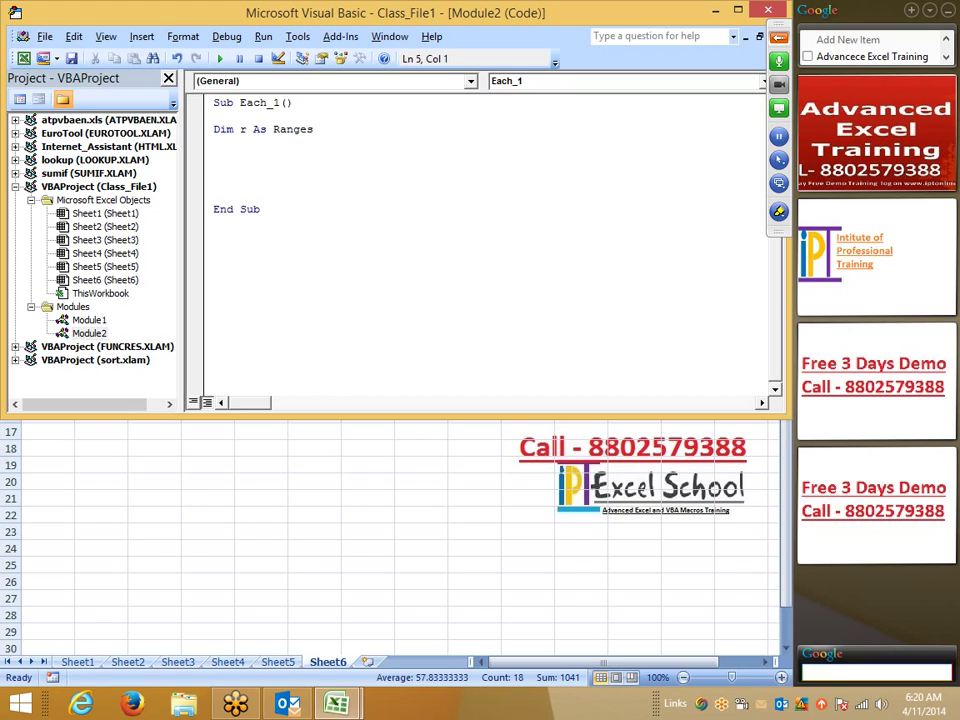
{"action": "type", "text": "for ea"}
{"action": "type", "text": "ch r"}
{"action": "type", "text": " im"}
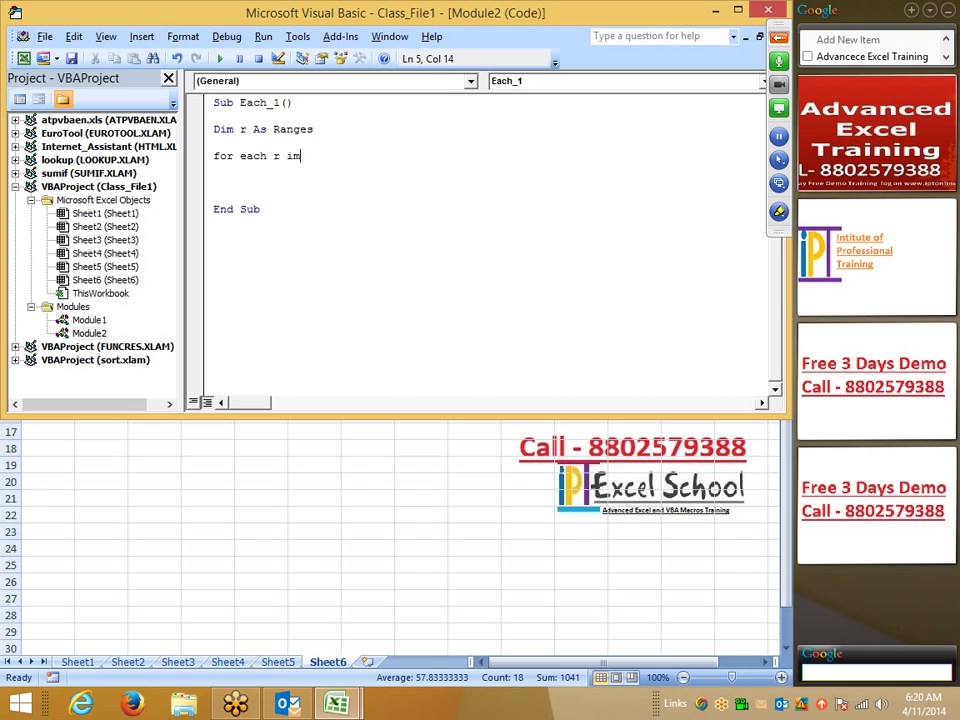
{"action": "type", "text": "n se"}
{"action": "type", "text": "lectio"}
{"action": "type", "text": "n"}
{"action": "key", "text": "Return"}
{"action": "key", "text": "Return"}
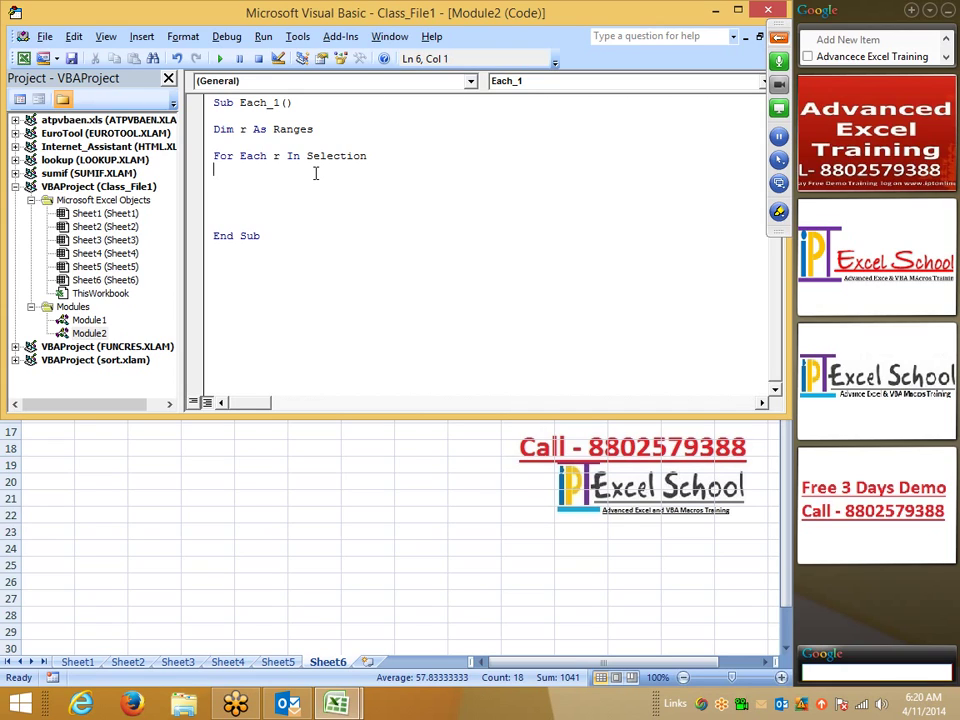
Fix the declared type to Range and write 'If r.Value > 50 Then'
{"action": "type", "text": "if r"}
{"action": "type", "text": ".v"}
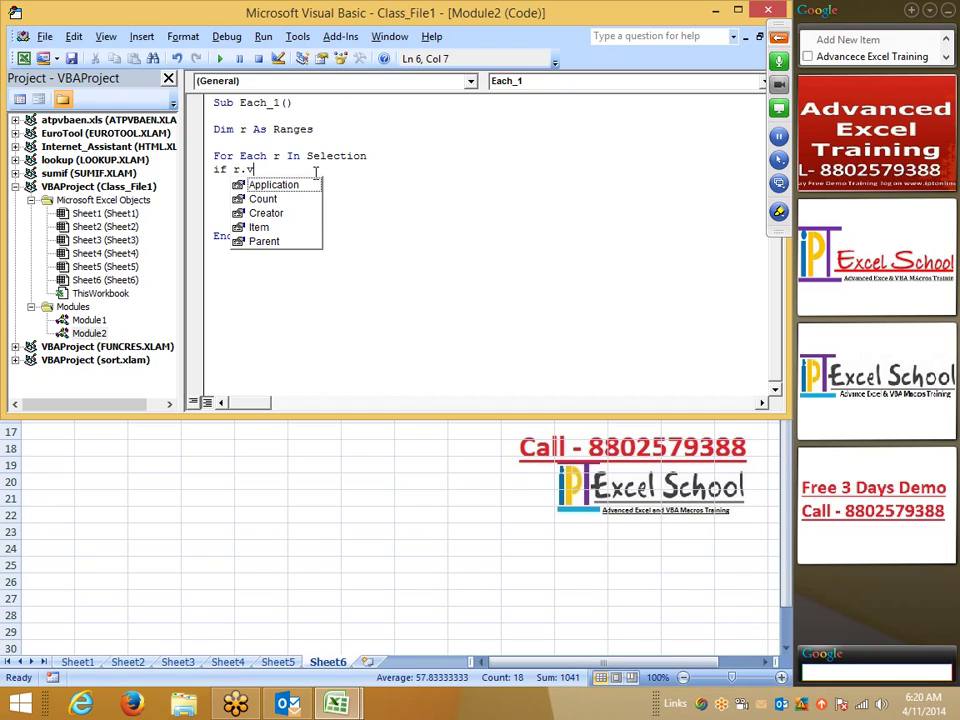
{"action": "key", "text": "Escape"}
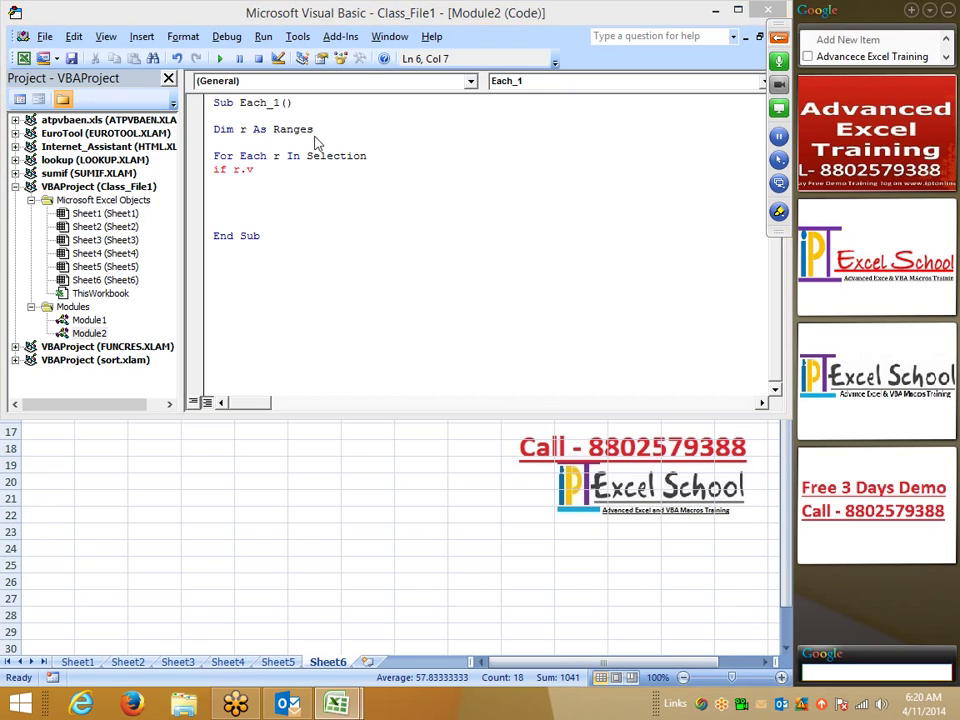
{"action": "left_click", "coordinate": [320, 131]}
{"action": "key", "text": "Return"}
{"action": "key", "text": "BackSpace"}
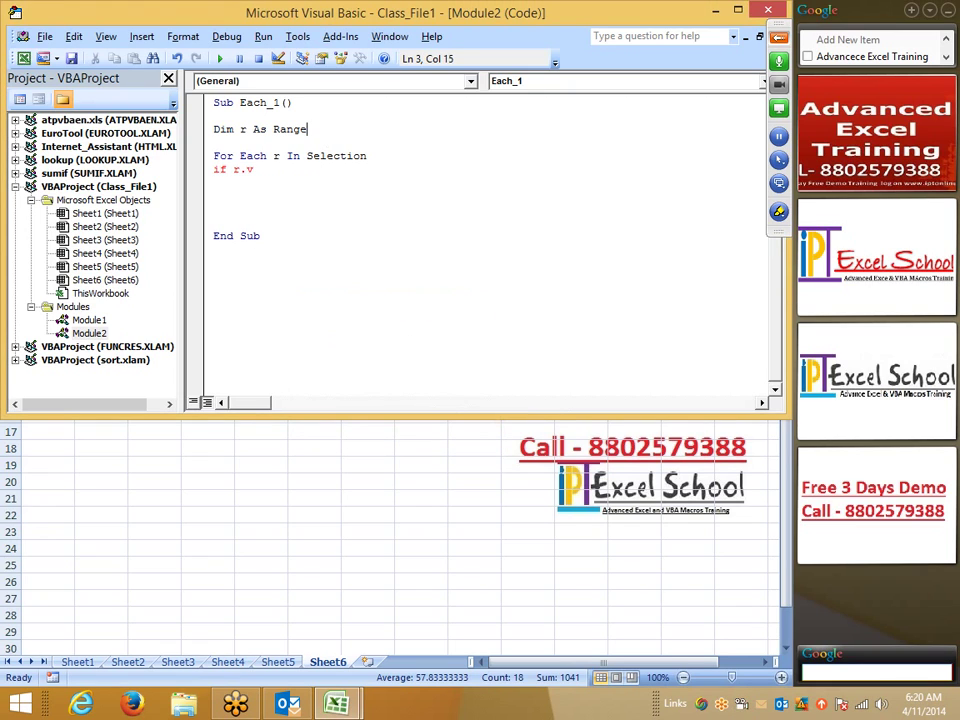
{"action": "left_click", "coordinate": [279, 168]}
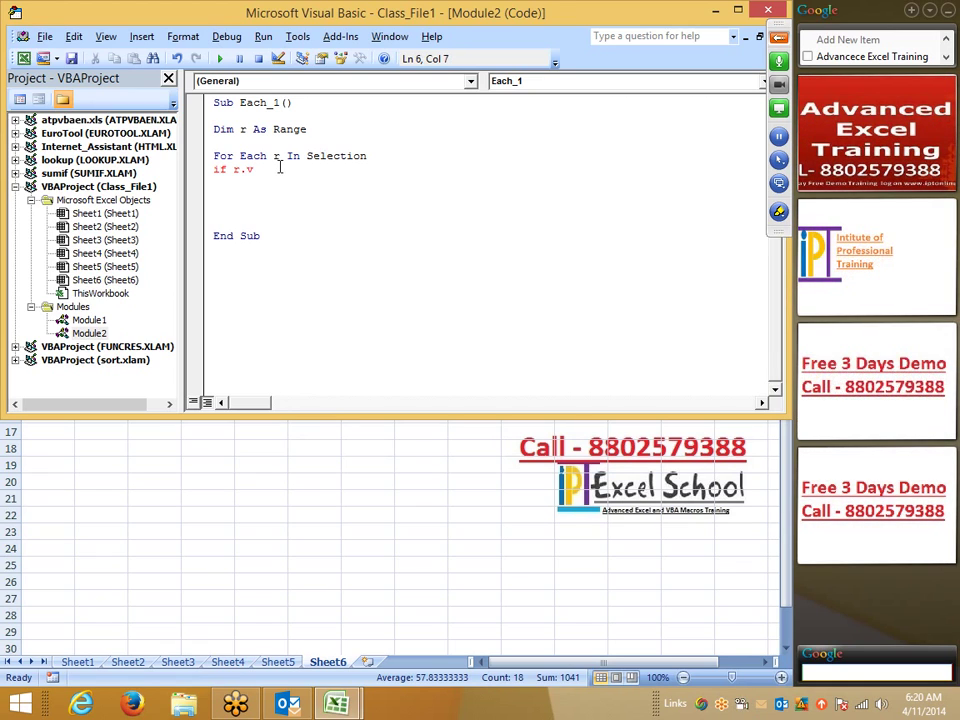
{"action": "key", "text": "BackSpace"}
{"action": "key", "text": "BackSpace"}
{"action": "type", "text": "."}
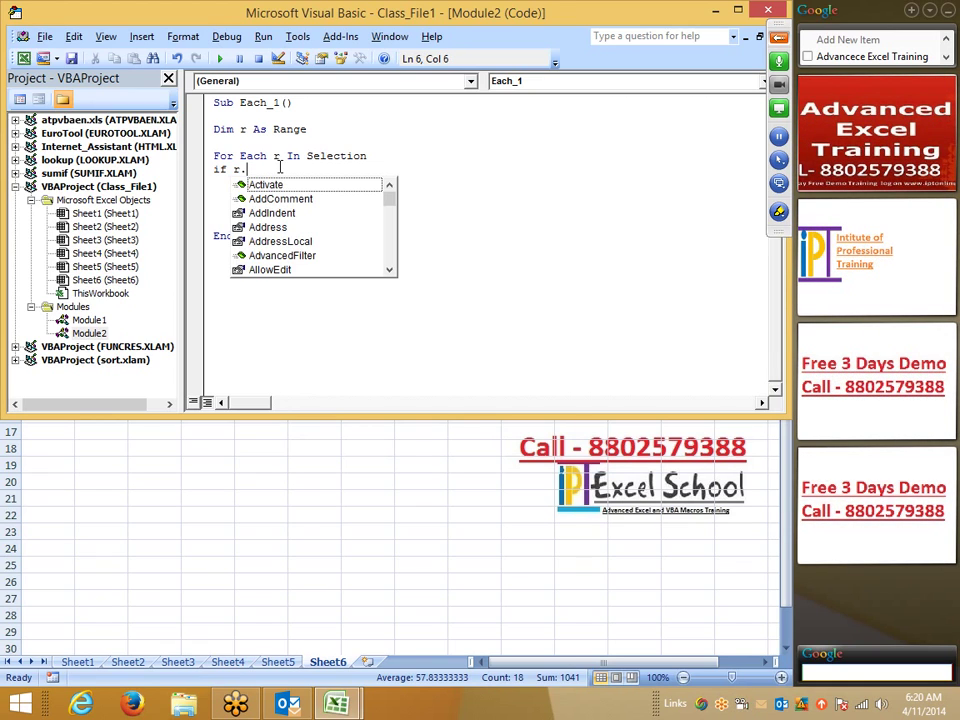
{"action": "type", "text": "v"}
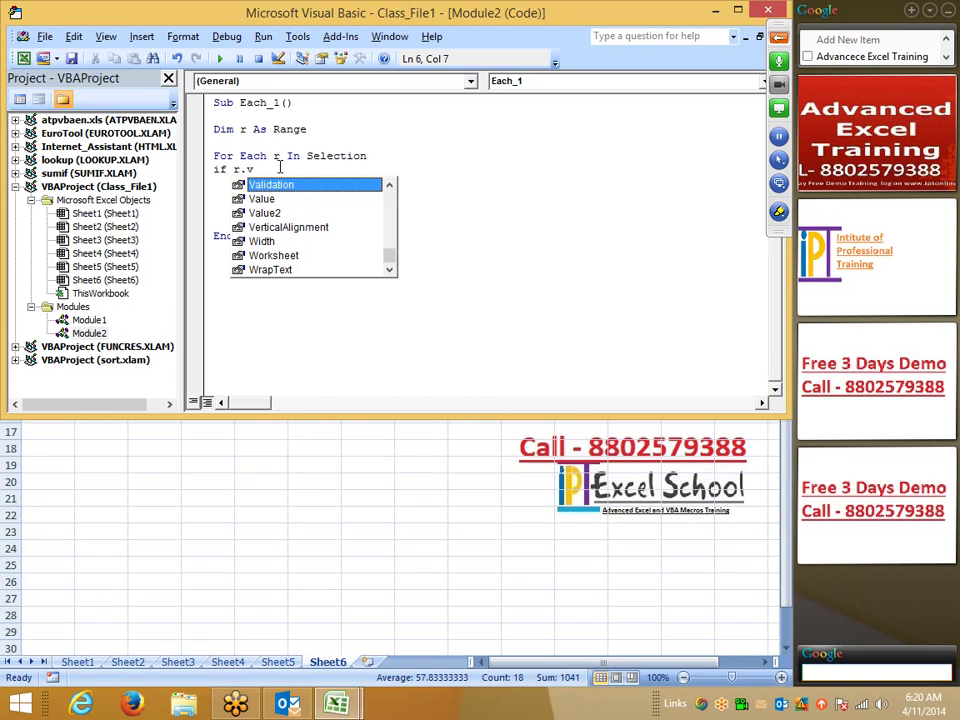
{"action": "key", "text": "Down"}
{"action": "key", "text": "Tab"}
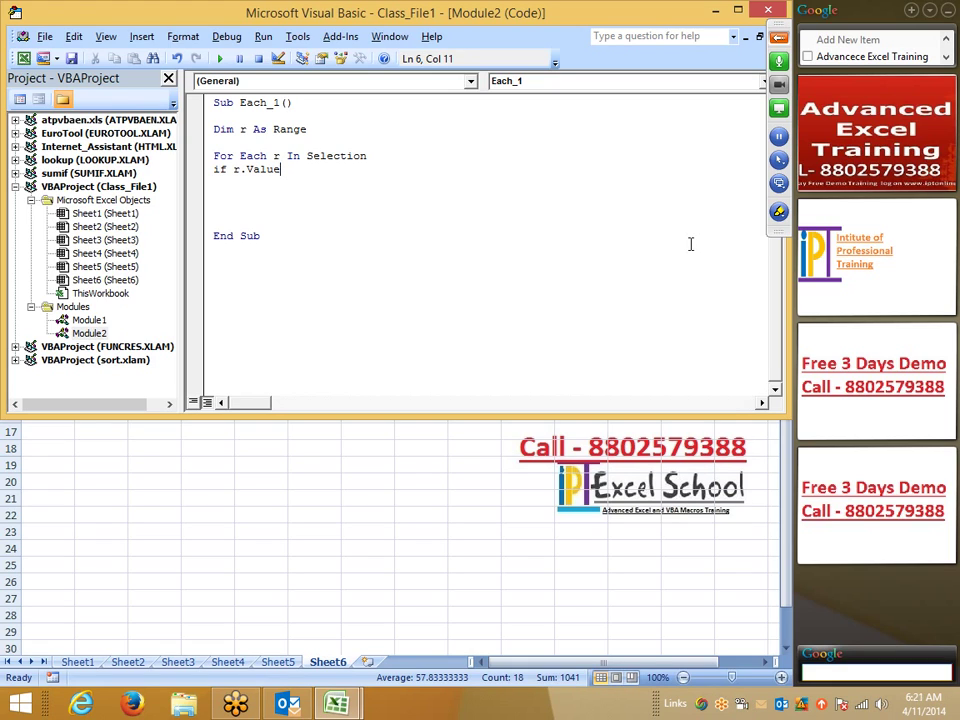
{"action": "type", "text": "="}
{"action": "key", "text": "BackSpace"}
{"action": "type", "text": "0 the"}
{"action": "type", "text": "n"}
{"action": "key", "text": "Return"}
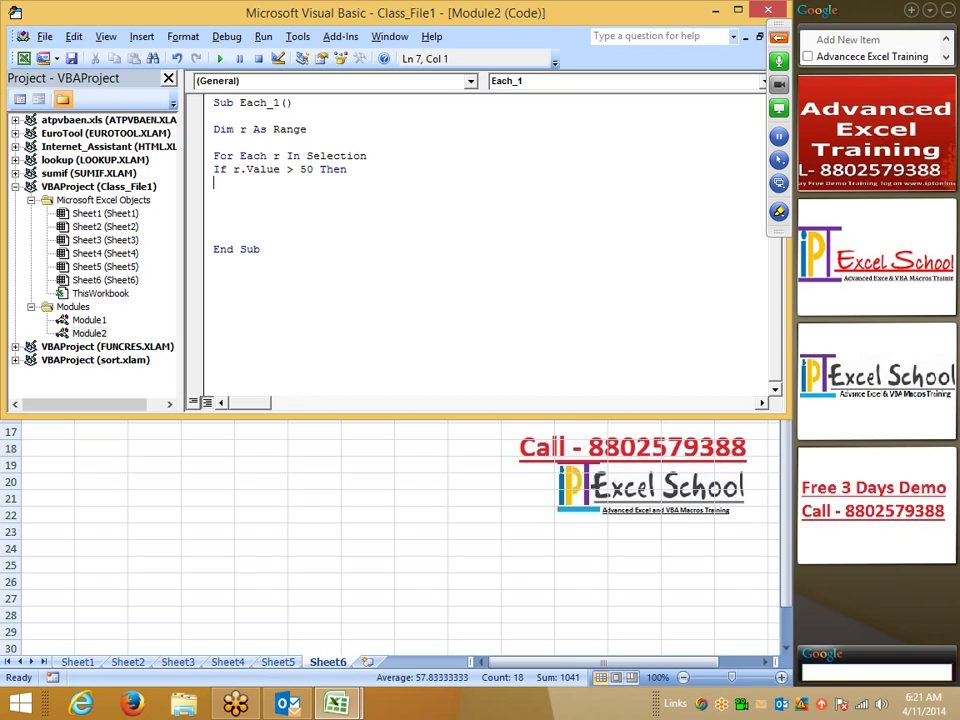
Add 'r.Font.Color = vbRed', 'End If' and 'Next r' to close the loop
{"action": "type", "text": "r.fo"}
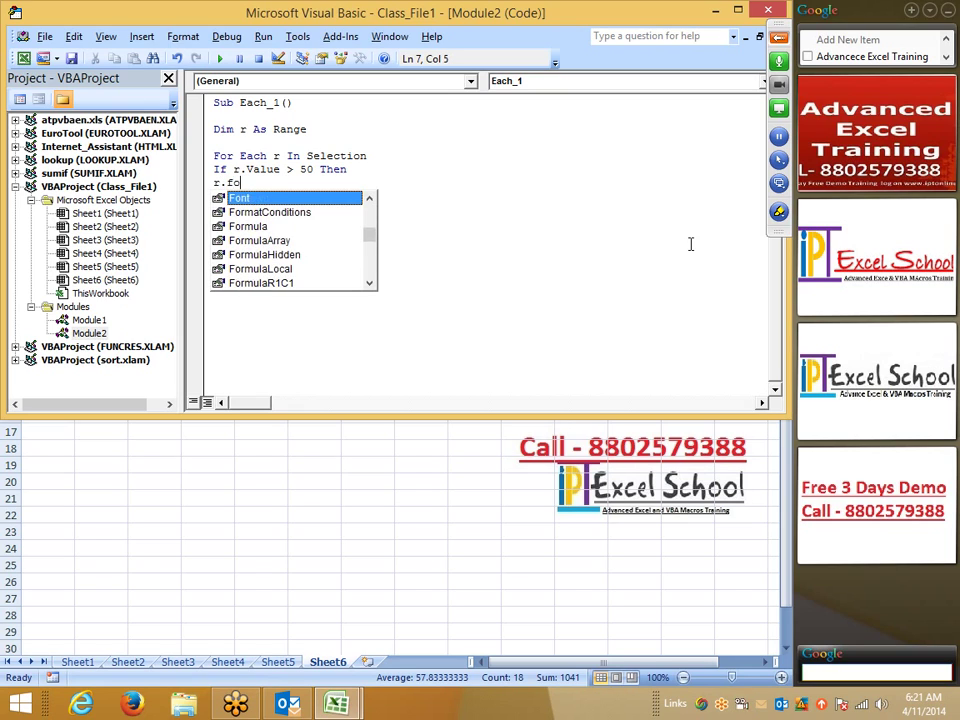
{"action": "key", "text": "Tab"}
{"action": "type", "text": "."}
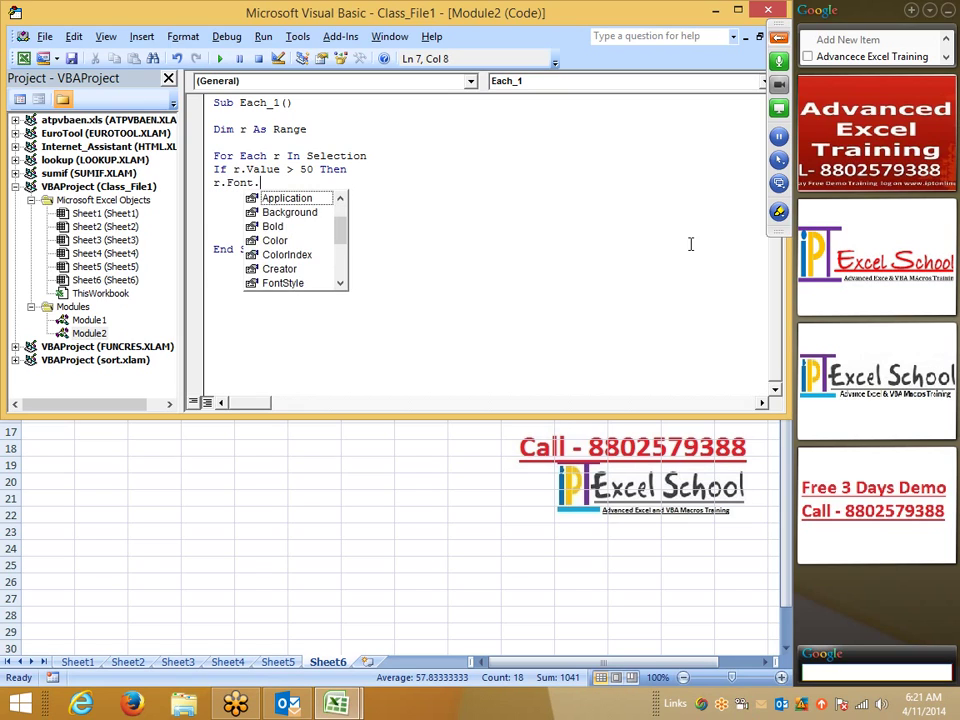
{"action": "type", "text": "c"}
{"action": "key", "text": "Tab"}
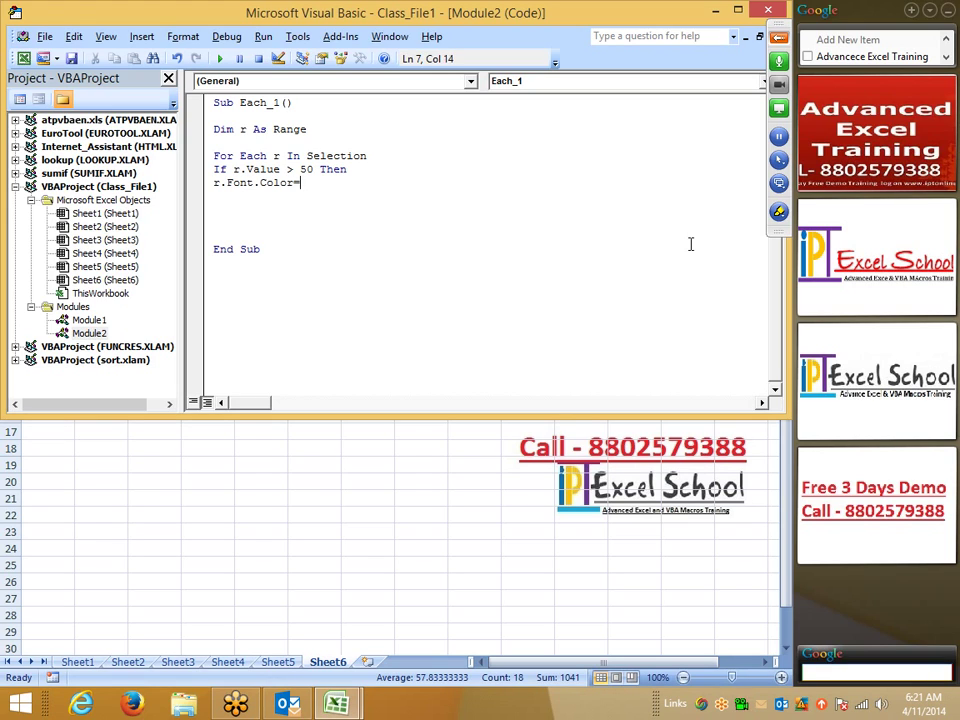
{"action": "type", "text": "vbred"}
{"action": "key", "text": "Return"}
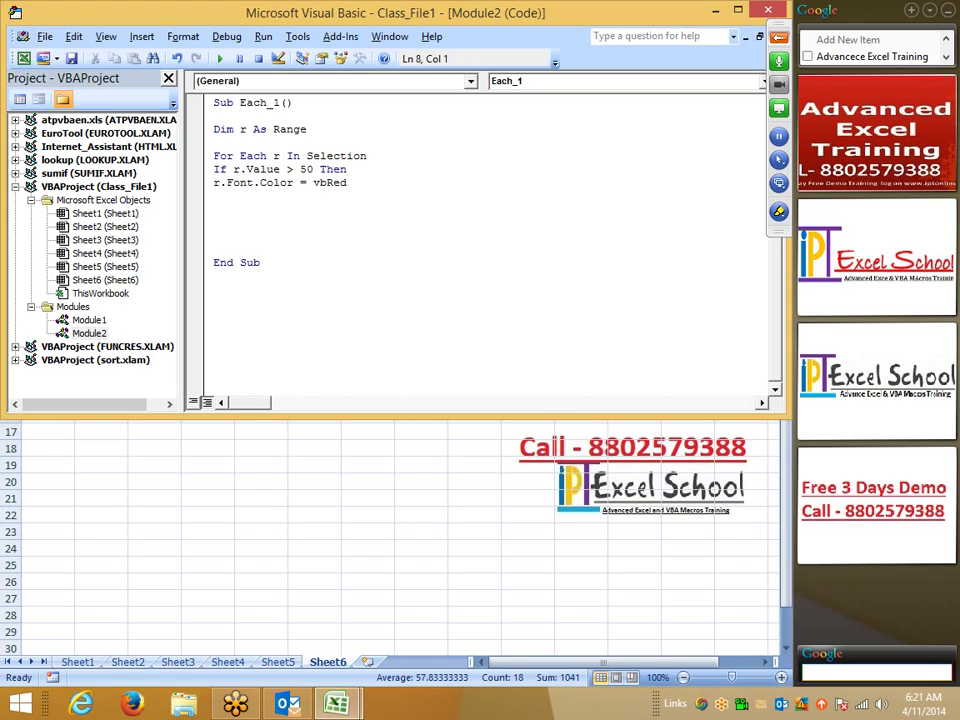
{"action": "type", "text": "end if"}
{"action": "key", "text": "Return"}
{"action": "type", "text": "ne"}
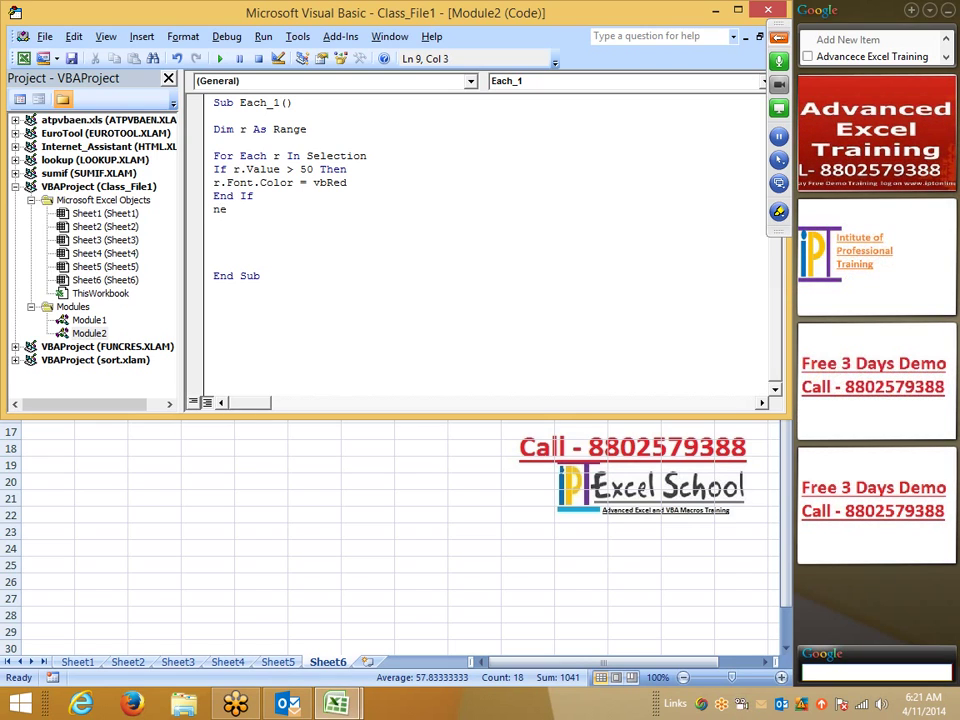
{"action": "type", "text": "xt"}
{"action": "type", "text": " r"}
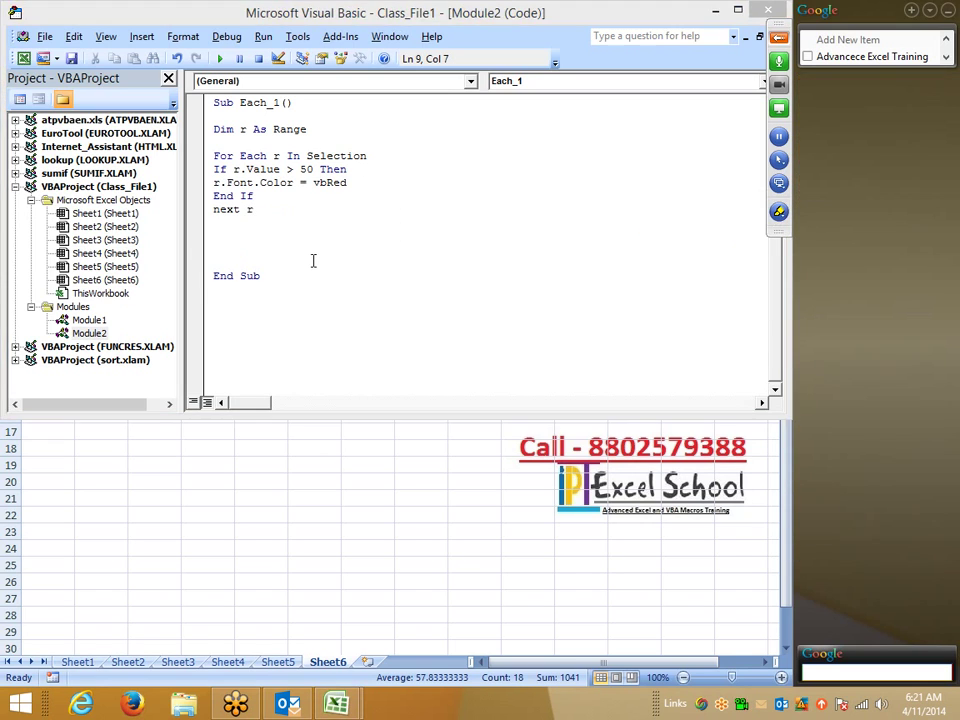
{"action": "left_click", "coordinate": [313, 260]}
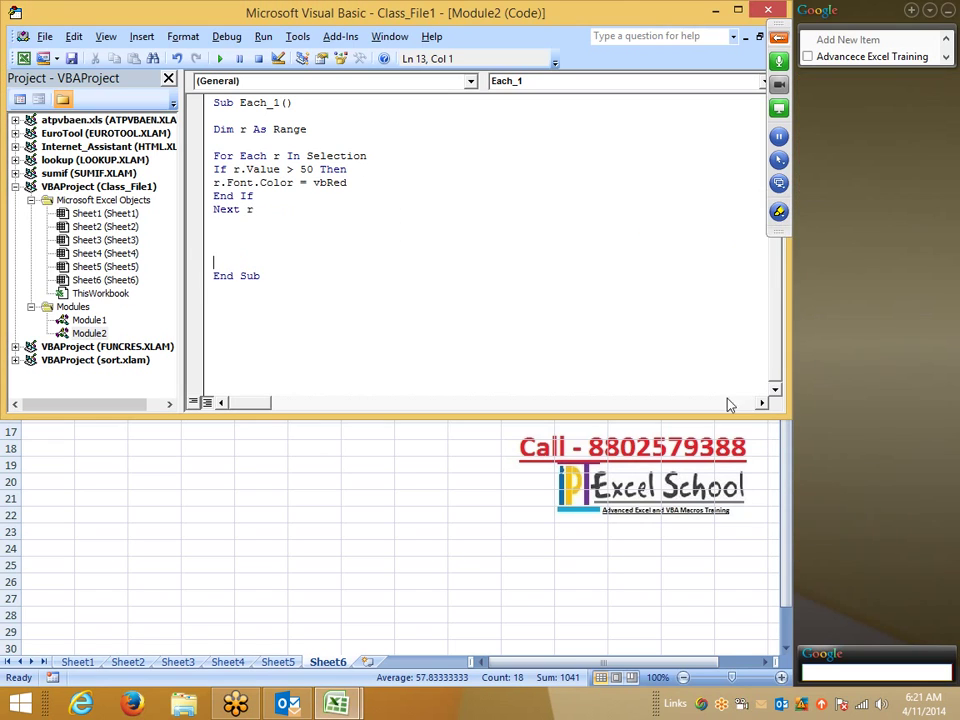
Run Each_1 with Run Sub on the selected Sheet6 cells, then return to the code
{"action": "left_click", "coordinate": [855, 294]}
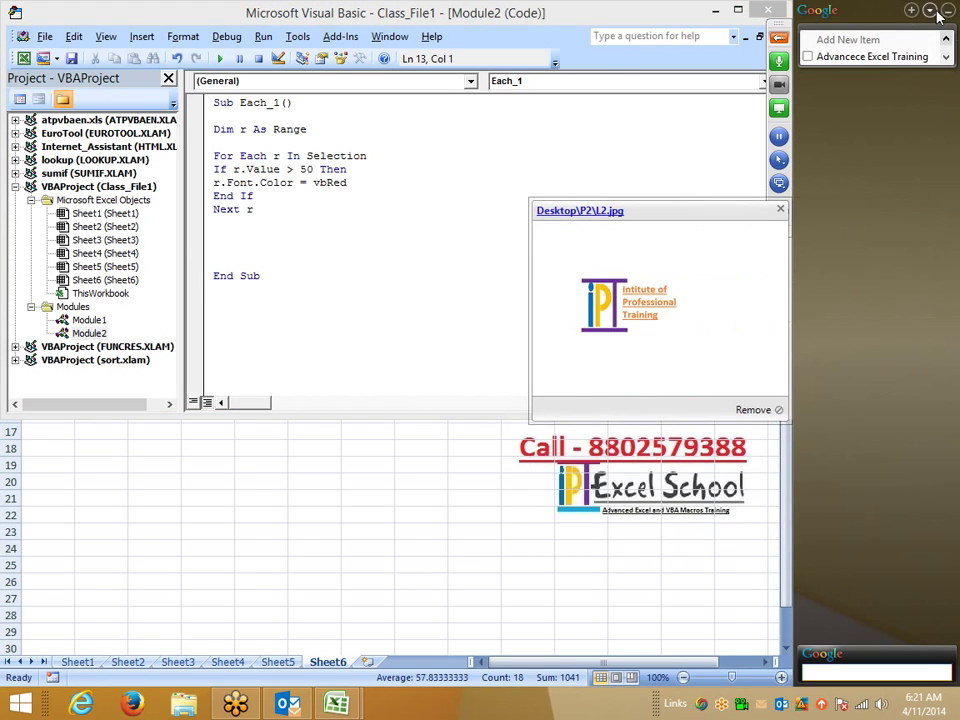
{"action": "key", "text": "alt+F11"}
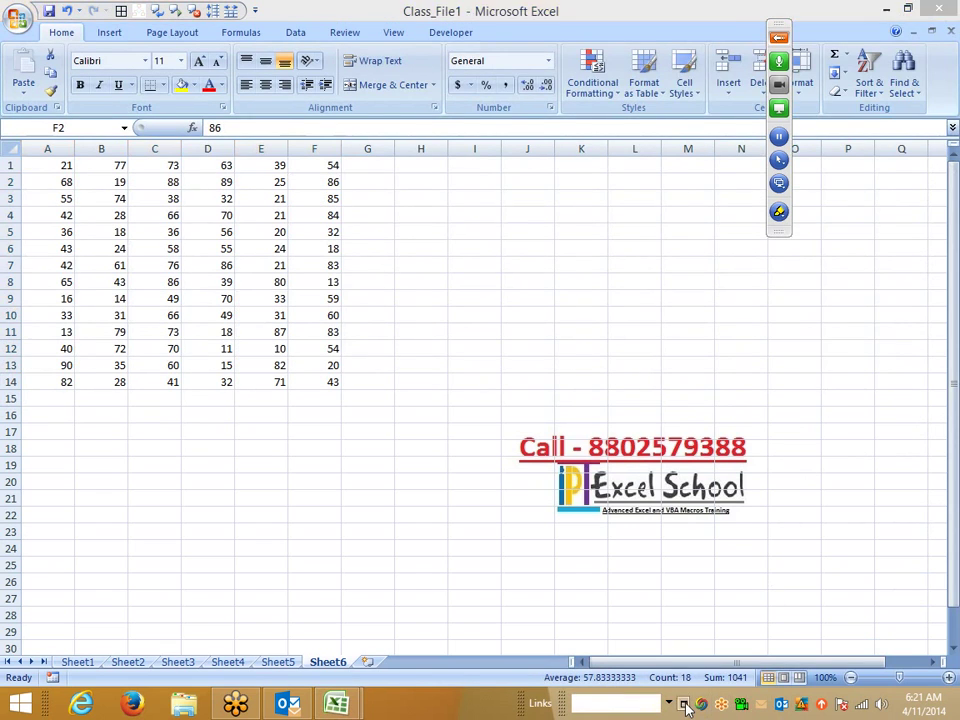
{"action": "left_click", "coordinate": [686, 707]}
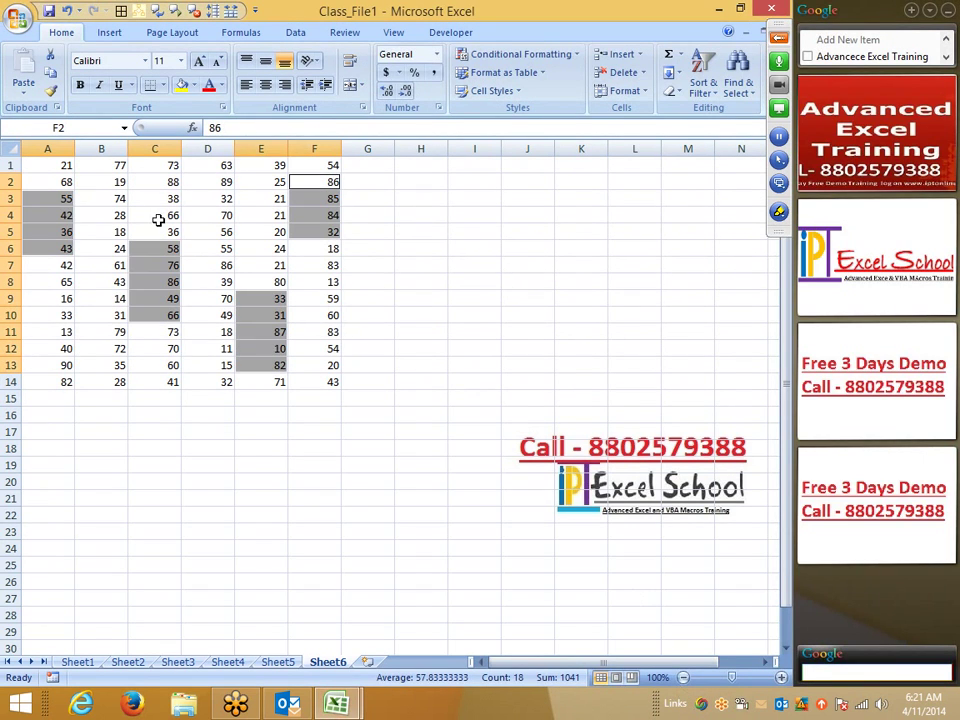
{"action": "key", "text": "alt"}
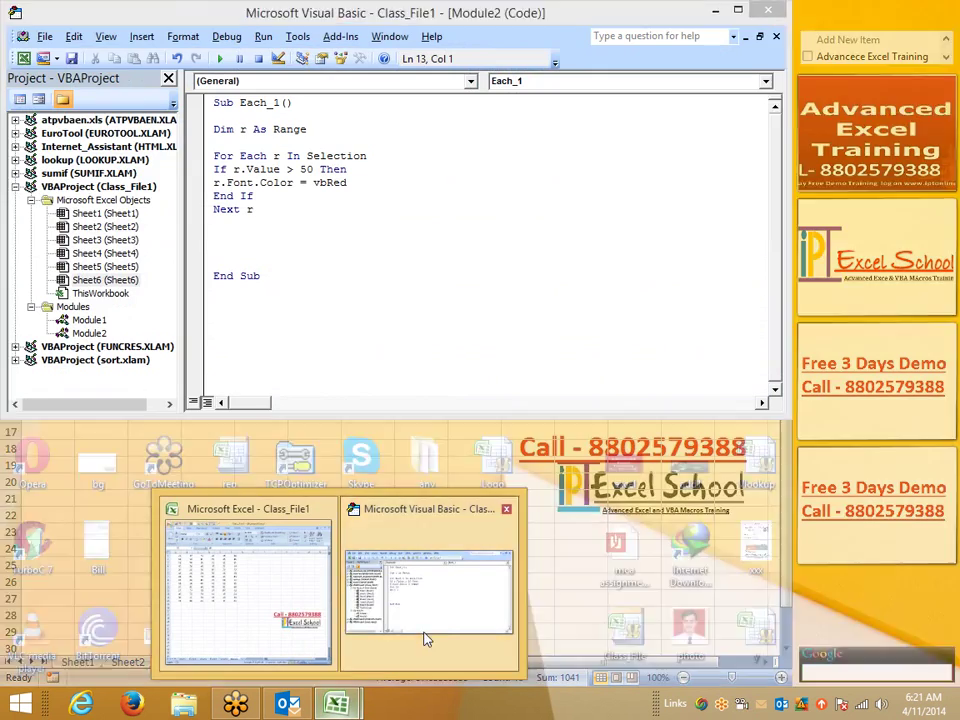
{"action": "mouse_move", "coordinate": [336, 704]}
{"action": "left_click", "coordinate": [422, 645]}
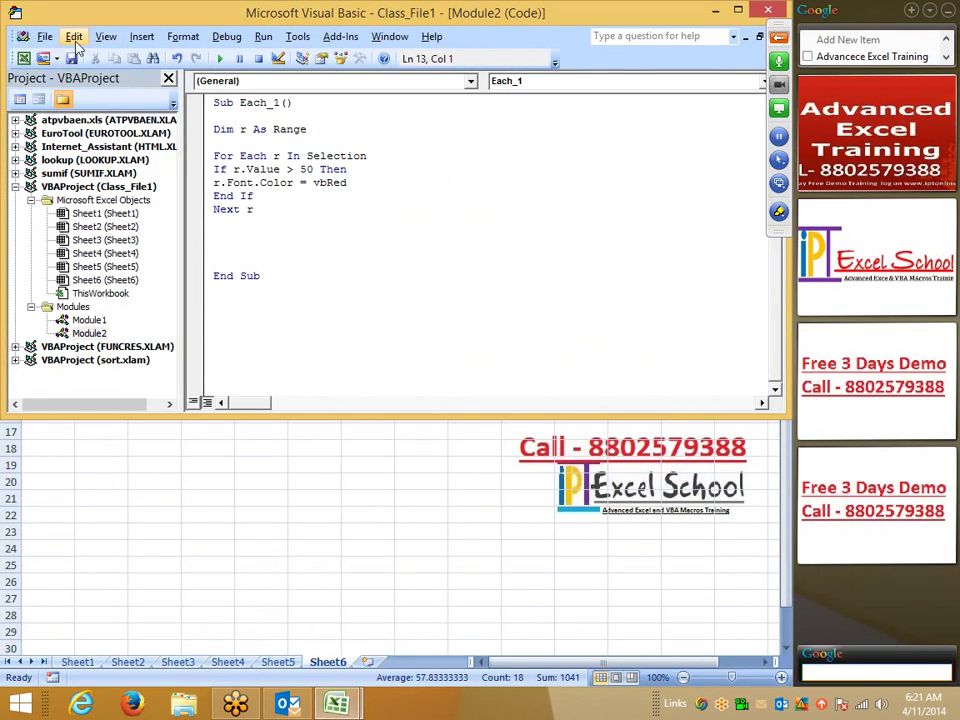
{"action": "left_click", "coordinate": [224, 62]}
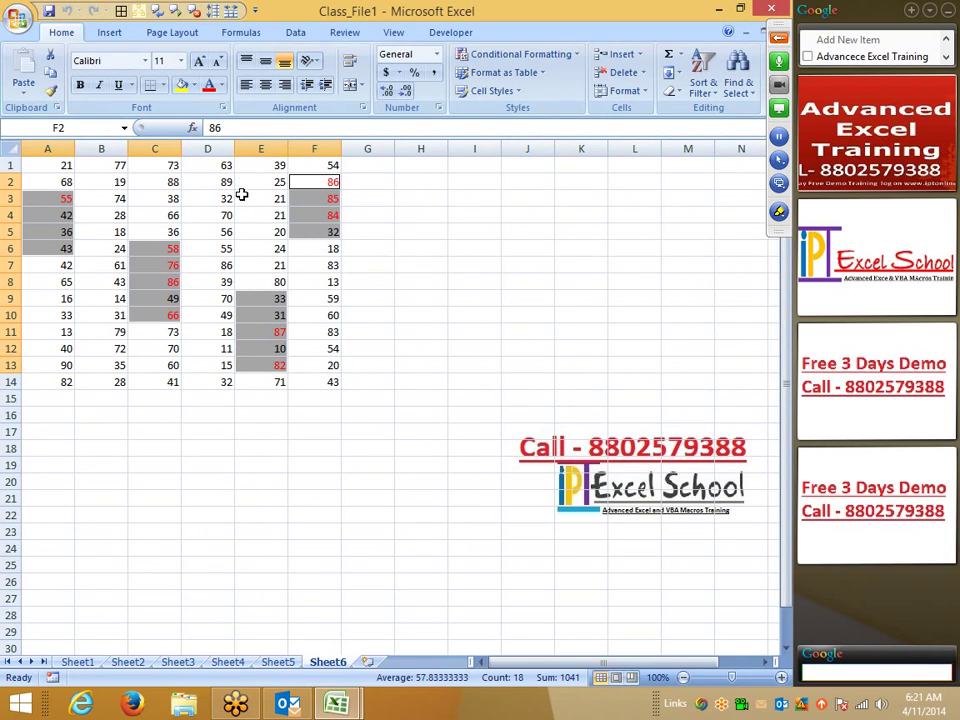
{"action": "key", "text": "alt+F11"}
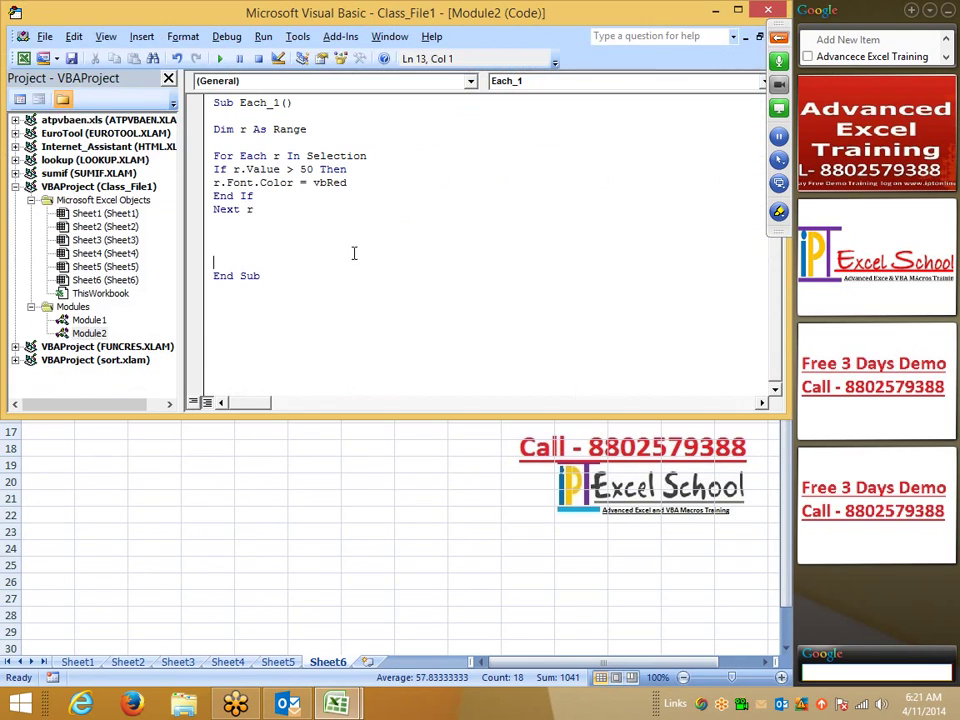
{"action": "left_click", "coordinate": [362, 243]}
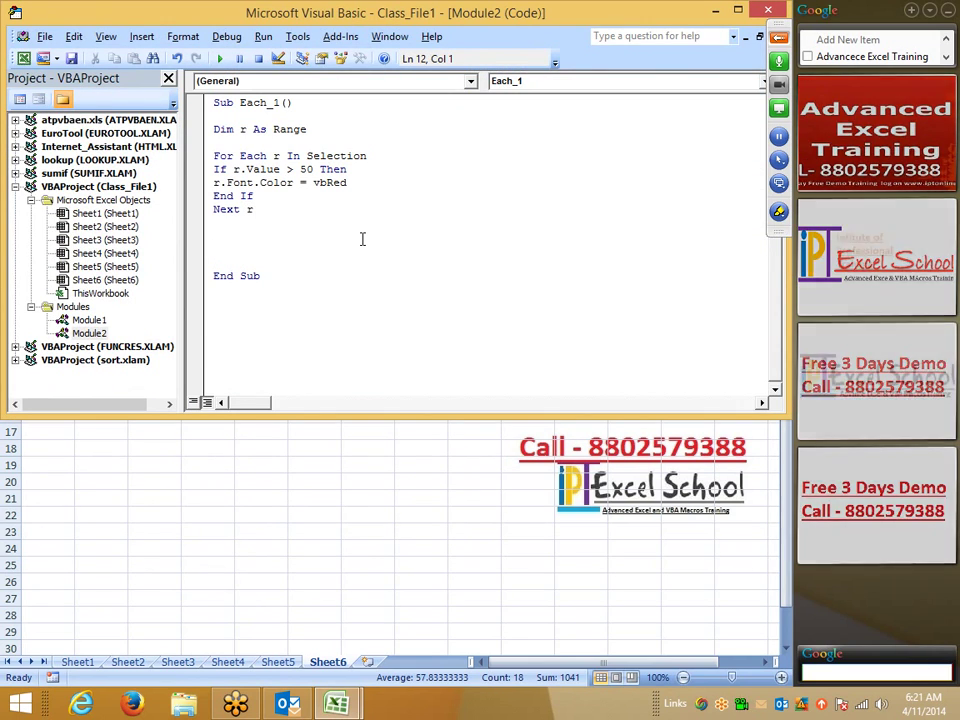
{"action": "left_click", "coordinate": [240, 210]}
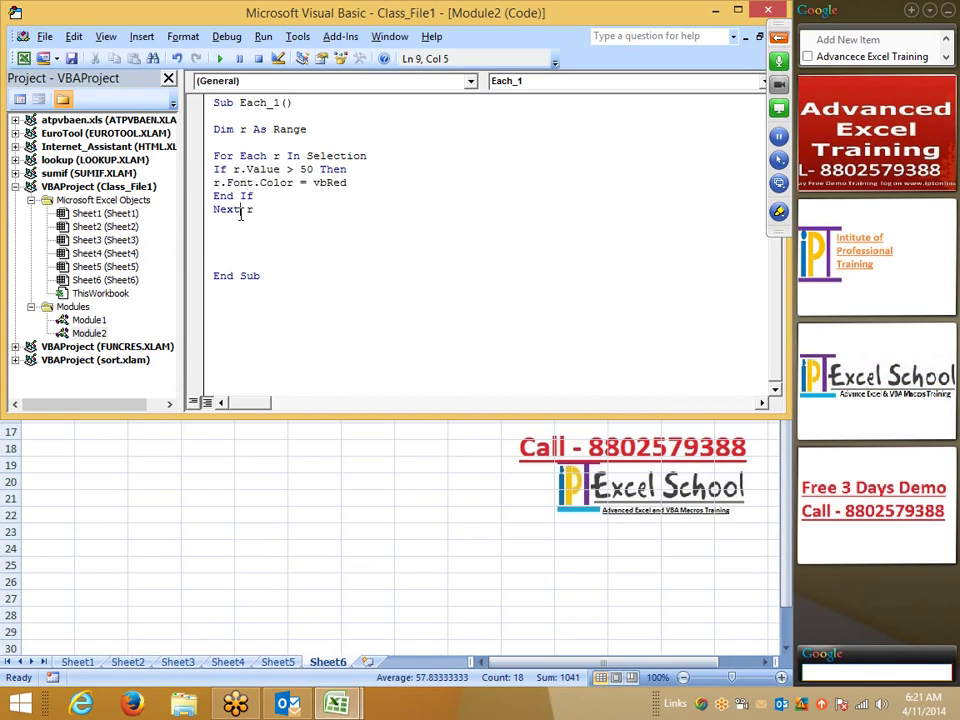
Switch between the code editor and the workbook, moving to the empty Sheet5
{"action": "key", "text": "F5"}
{"action": "key", "text": "alt+F11"}
{"action": "left_click", "coordinate": [283, 664]}
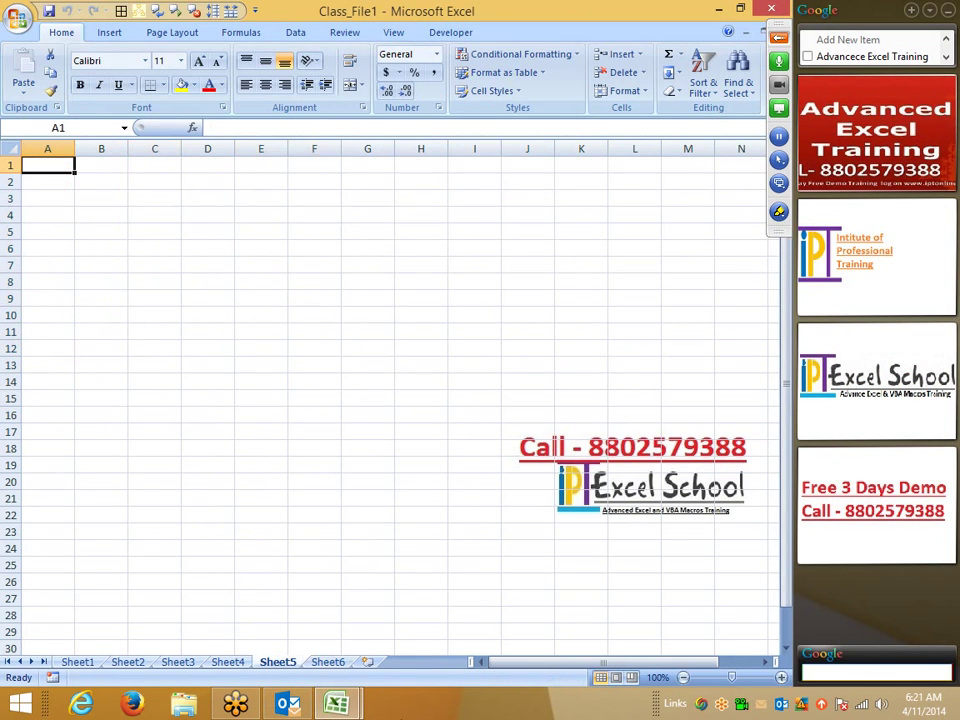
{"action": "left_click", "coordinate": [384, 648]}
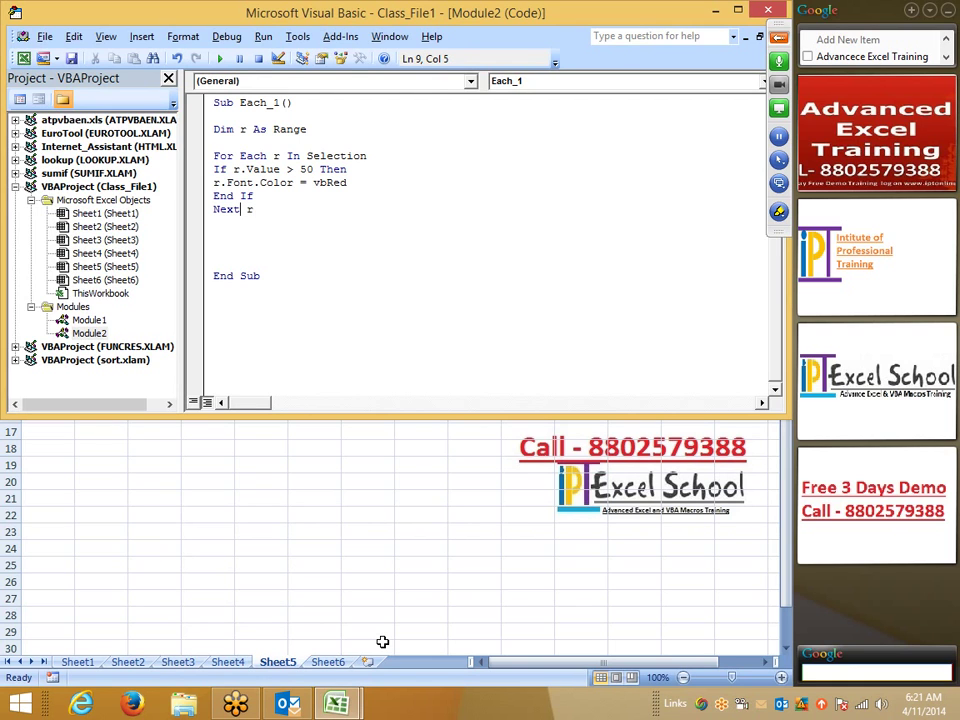
{"action": "key", "text": "alt+F11"}
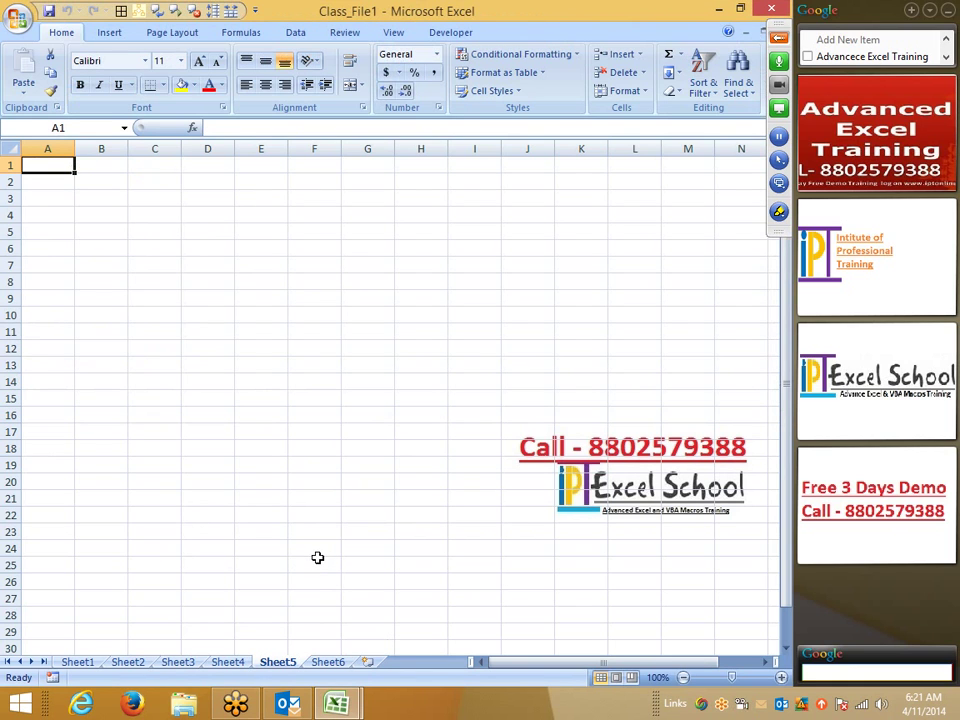
Search 'wo' on the Start screen and launch Microsoft Office Word 2007
{"action": "key", "text": "super"}
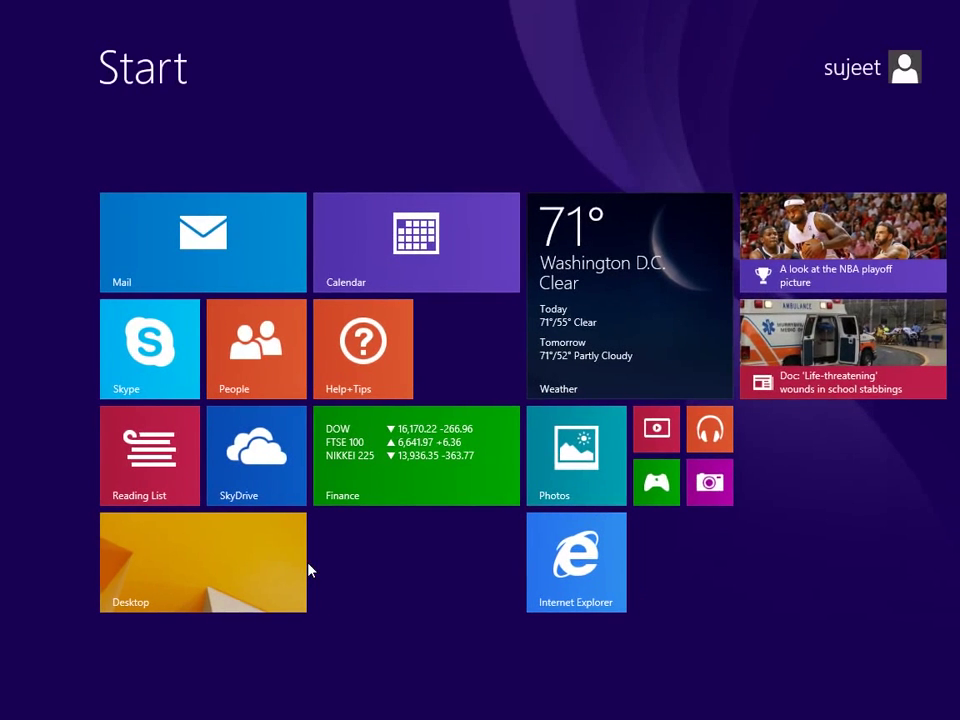
{"action": "type", "text": "word 2007"}
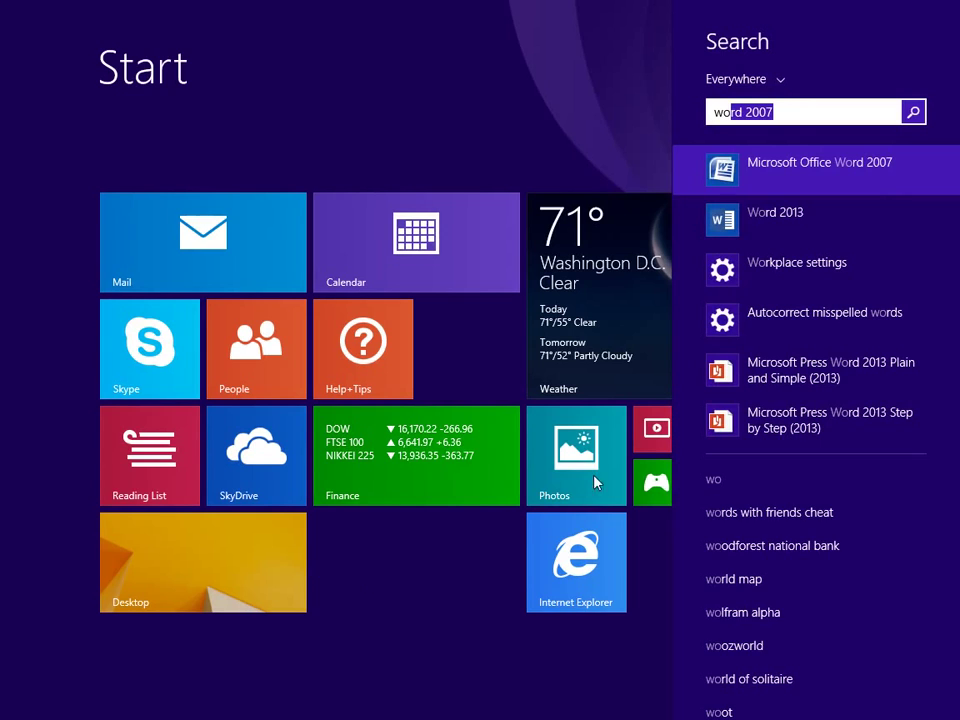
{"action": "left_click", "coordinate": [851, 176]}
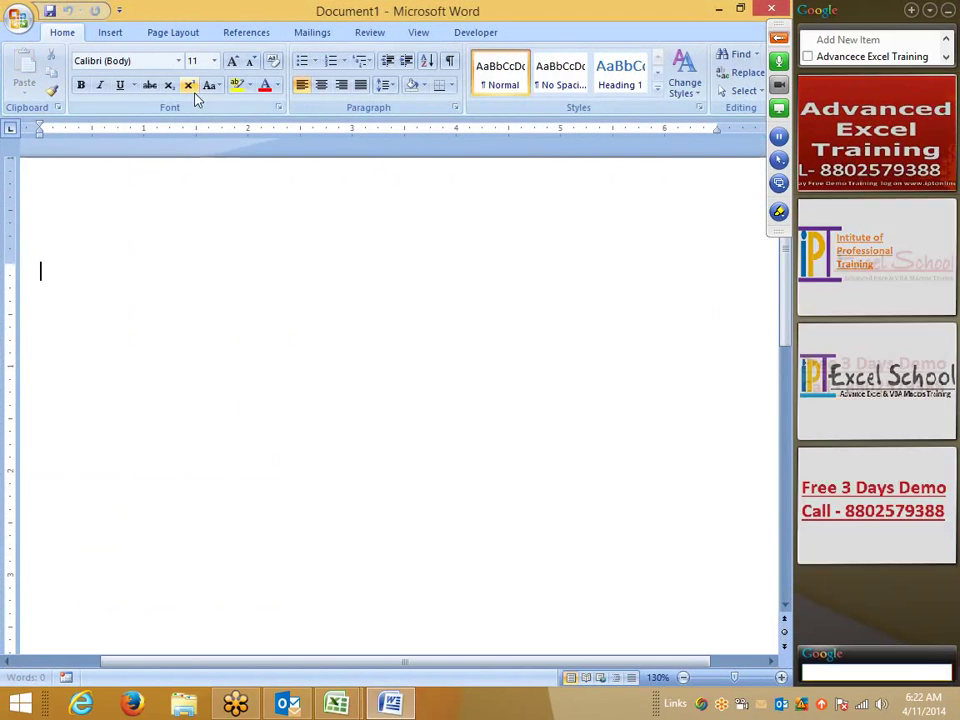
Type 'sadas' and a second line of sample words in the Word document
{"action": "left_click_drag", "start_coordinate": [13, 265], "coordinate": [13, 211]}
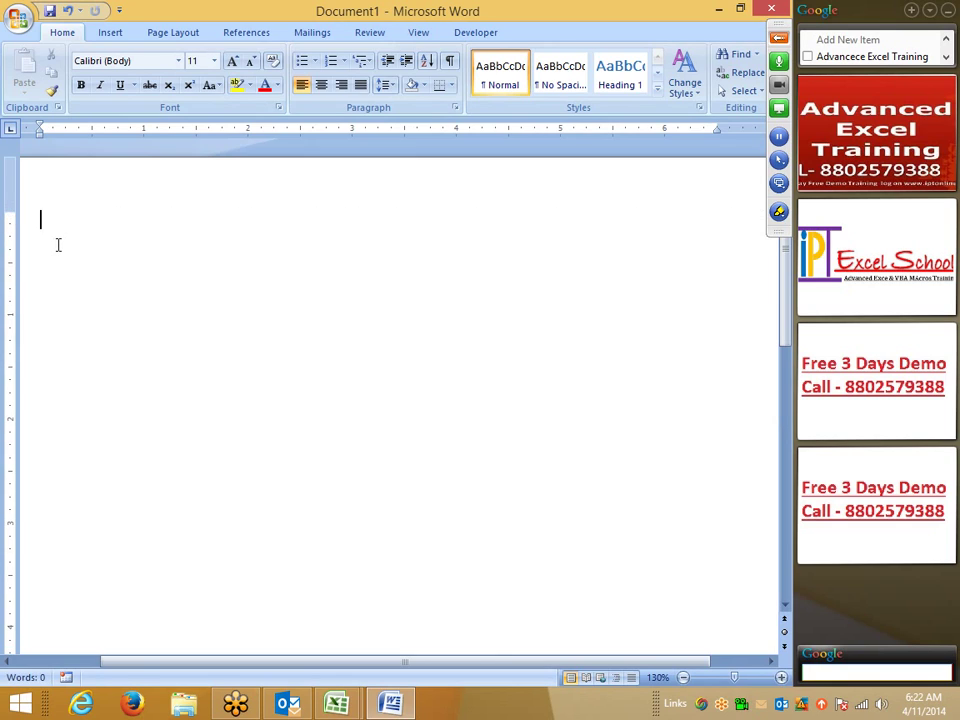
{"action": "type", "text": "sadas"}
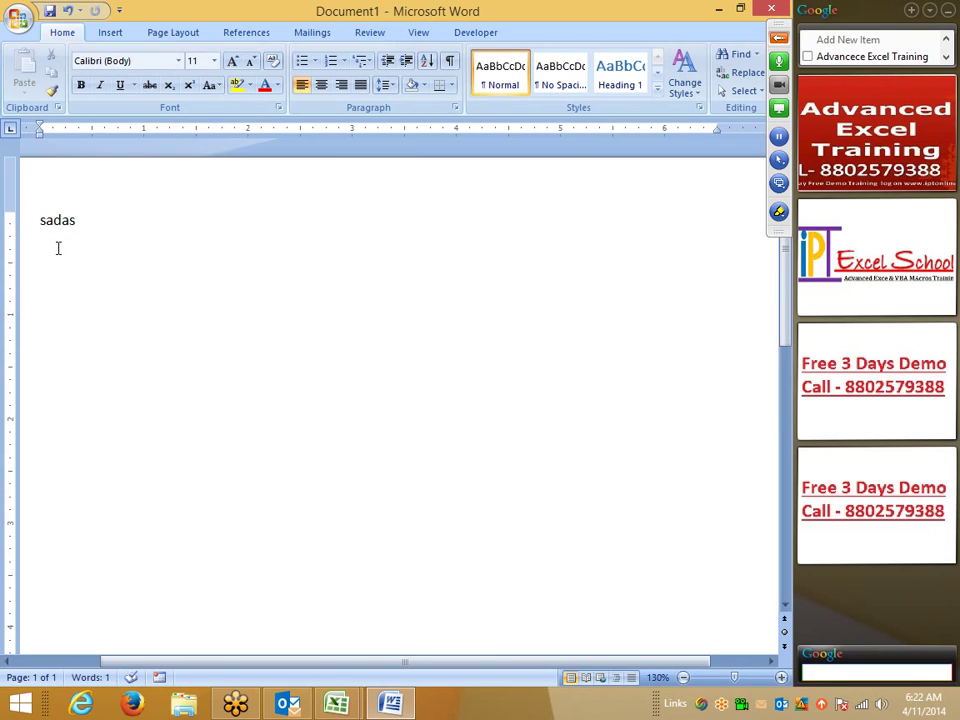
{"action": "key", "text": "Return"}
{"action": "type", "text": "g"}
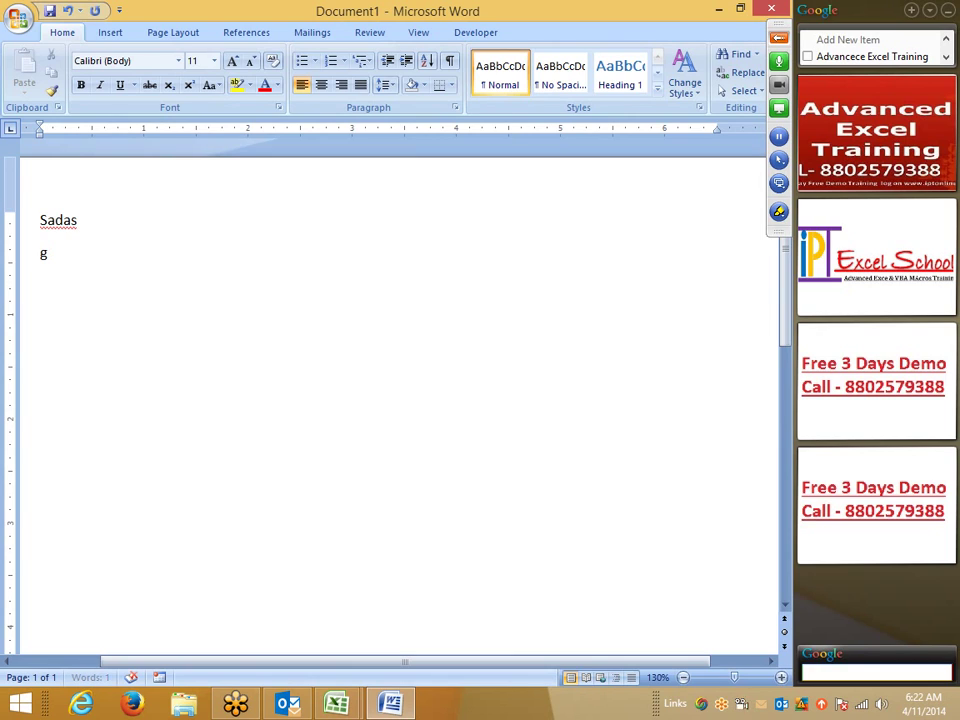
{"action": "type", "text": "fdgfd gh"}
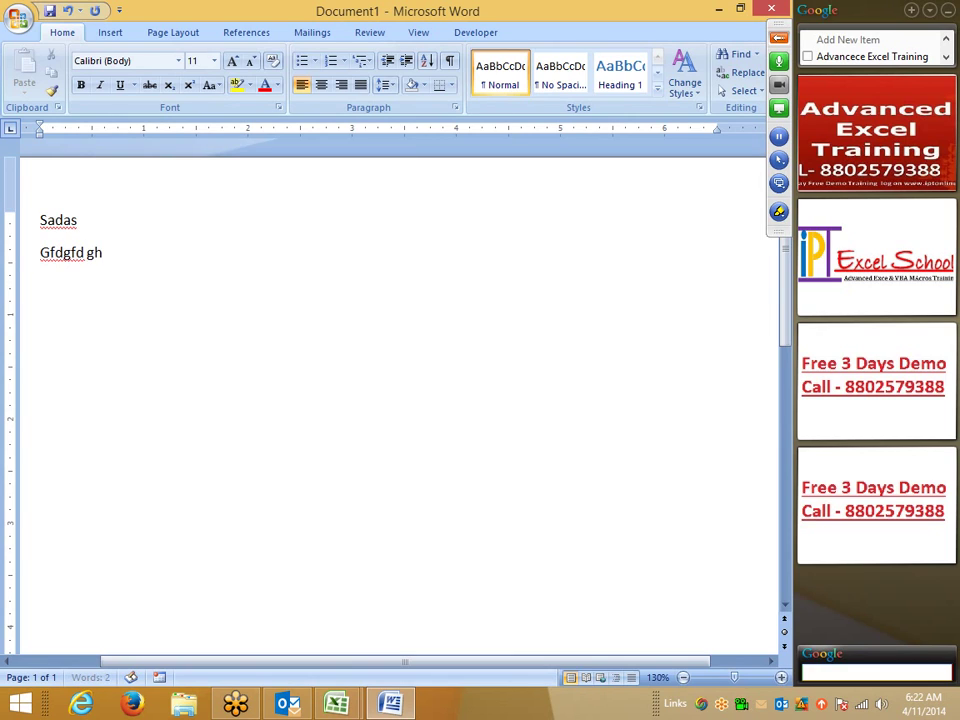
{"action": "type", "text": "fdg fghdfg"}
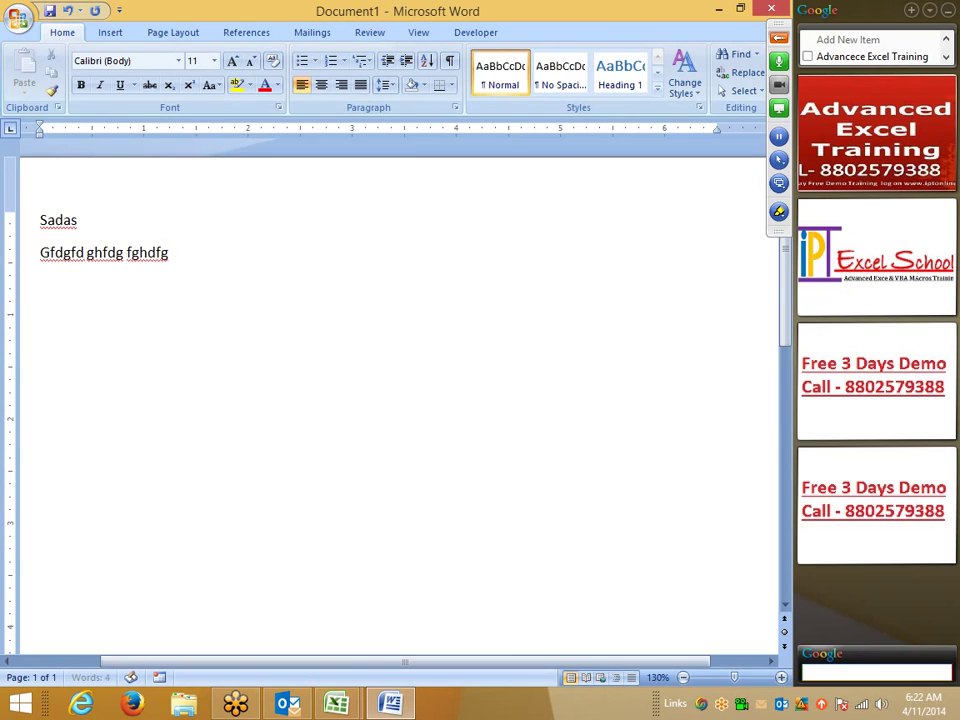
{"action": "type", "text": " hfgh dfgdf "}
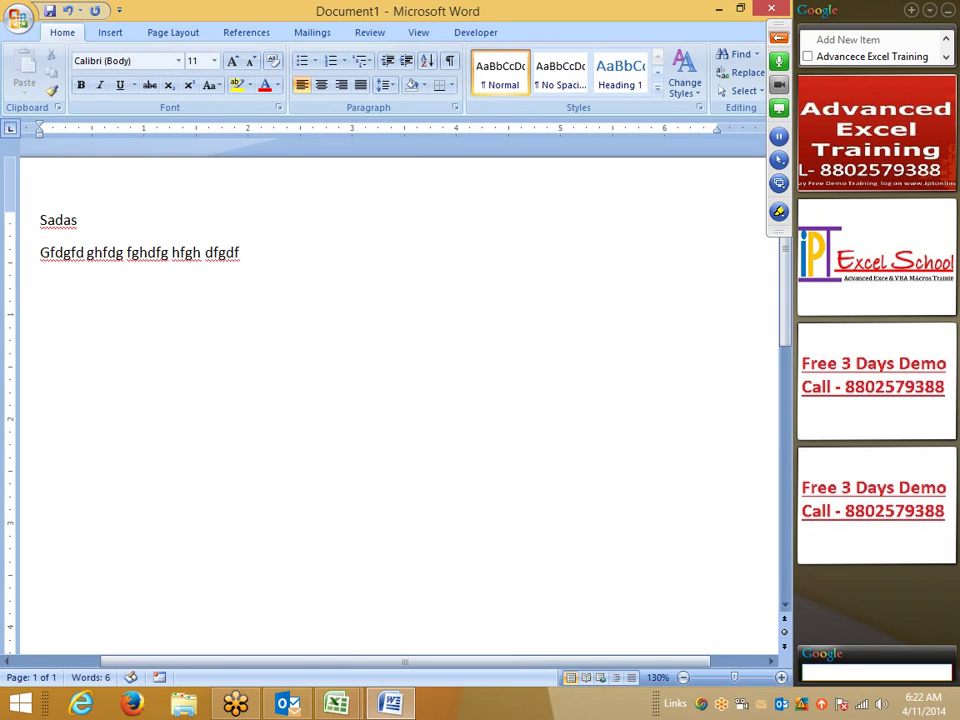
{"action": "type", "text": "dfgdfg"}
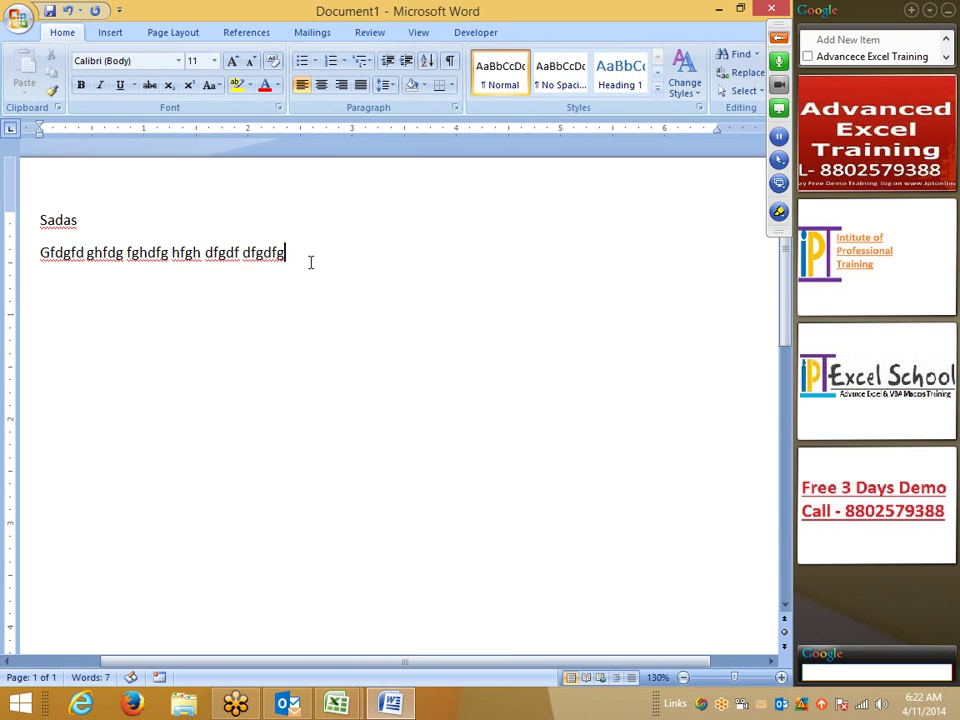
Change both lines to UPPERCASE, then return to the Excel workbook
{"action": "left_click_drag", "start_coordinate": [311, 261], "coordinate": [51, 221]}
{"action": "left_click", "coordinate": [218, 88]}
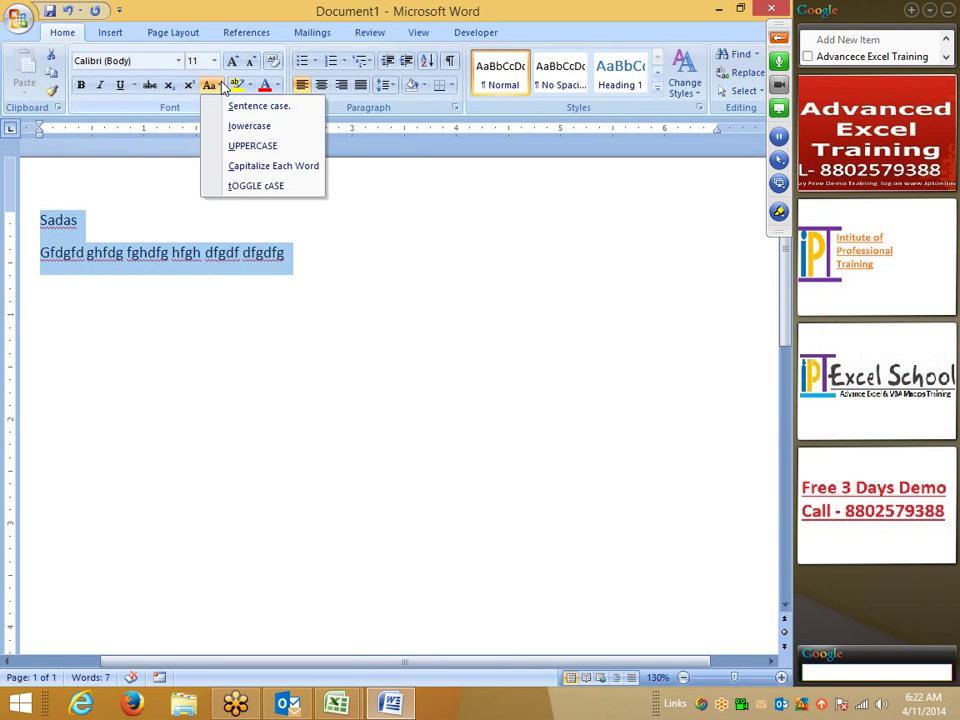
{"action": "left_click", "coordinate": [247, 146]}
{"action": "left_click", "coordinate": [300, 380]}
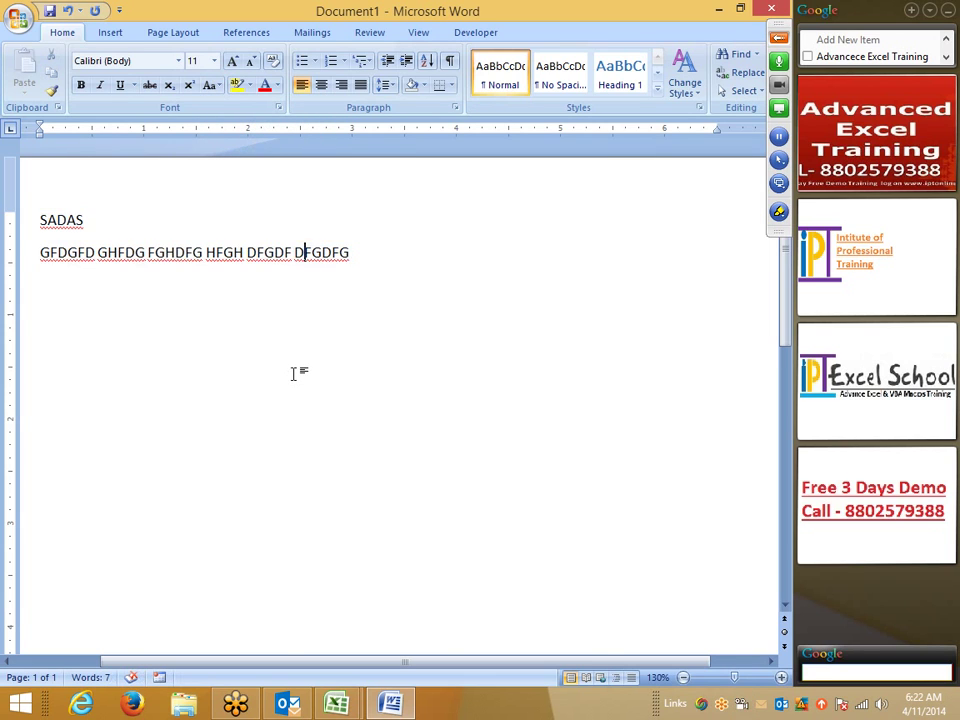
{"action": "key", "text": "alt+Tab"}
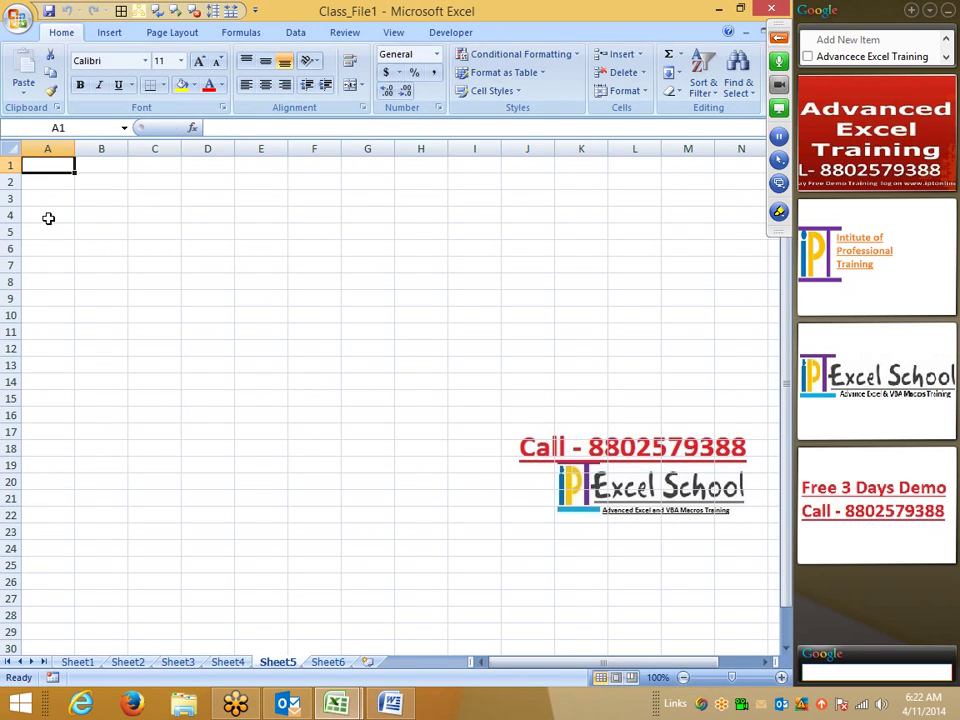
Enter 'puneet' in A1 and auto-fill the name list down A1:A5 and C3:C5
{"action": "type", "text": "puneet"}
{"action": "left_click", "coordinate": [48, 218]}
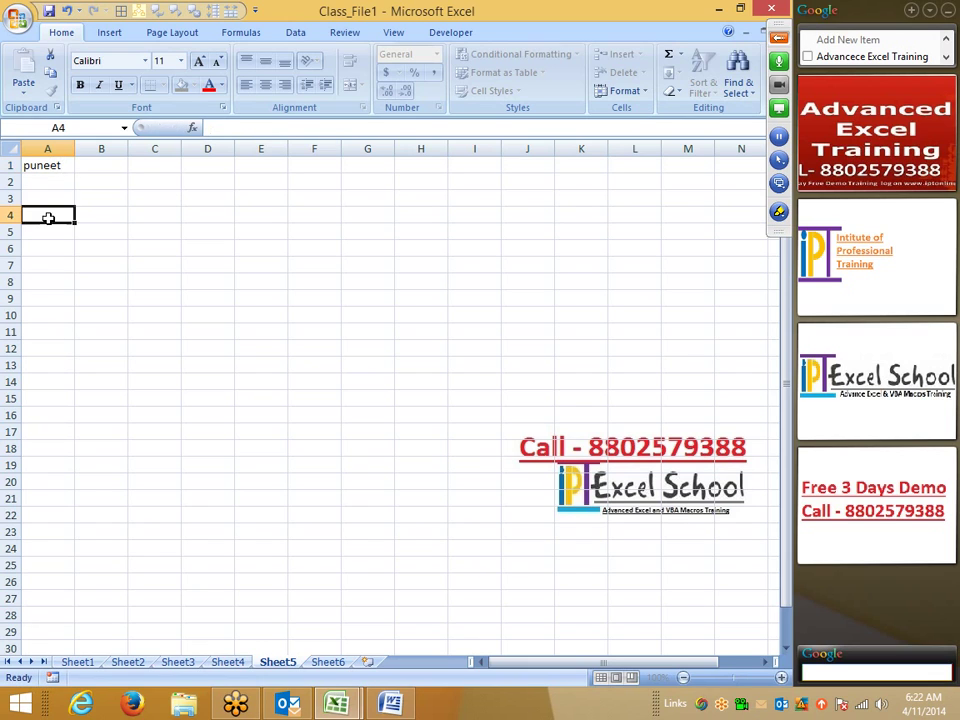
{"action": "left_click", "coordinate": [60, 166]}
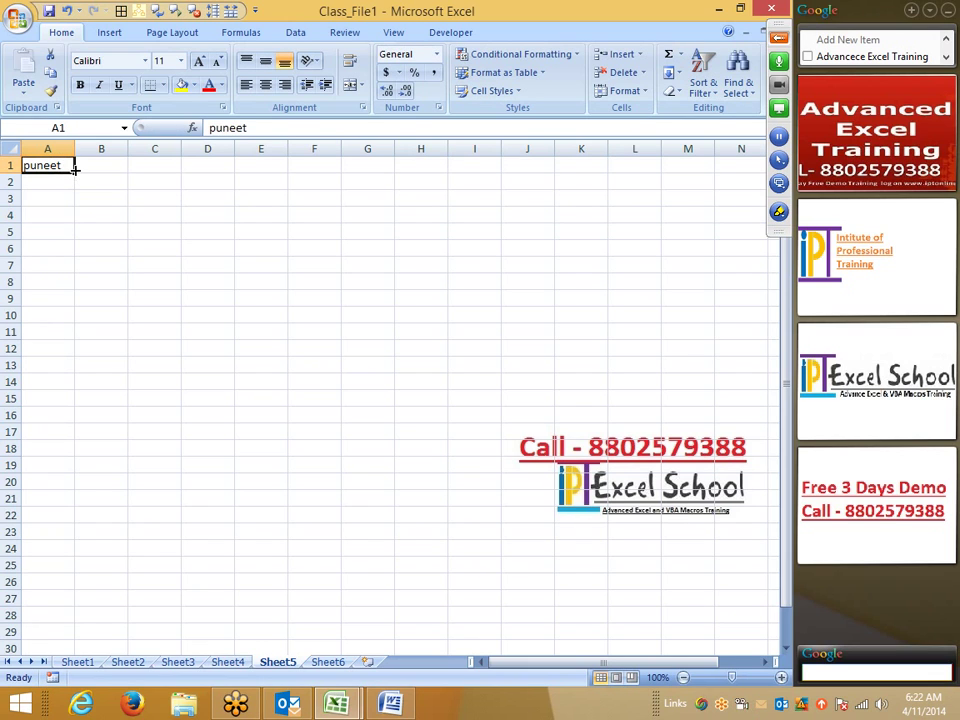
{"action": "left_click_drag", "start_coordinate": [75, 170], "coordinate": [76, 237]}
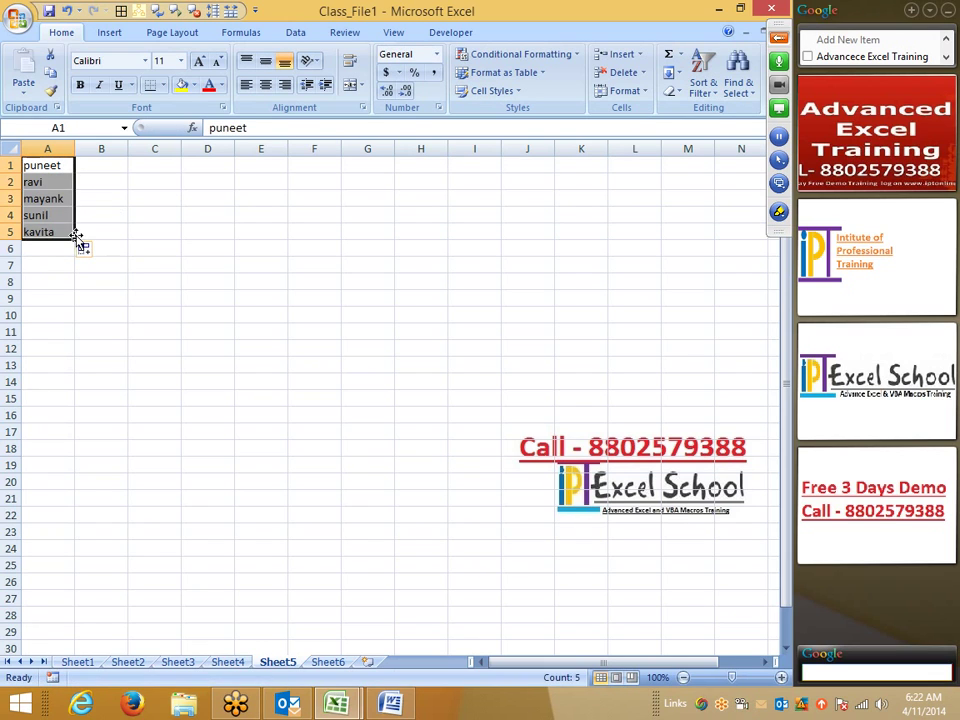
{"action": "left_click", "coordinate": [50, 172]}
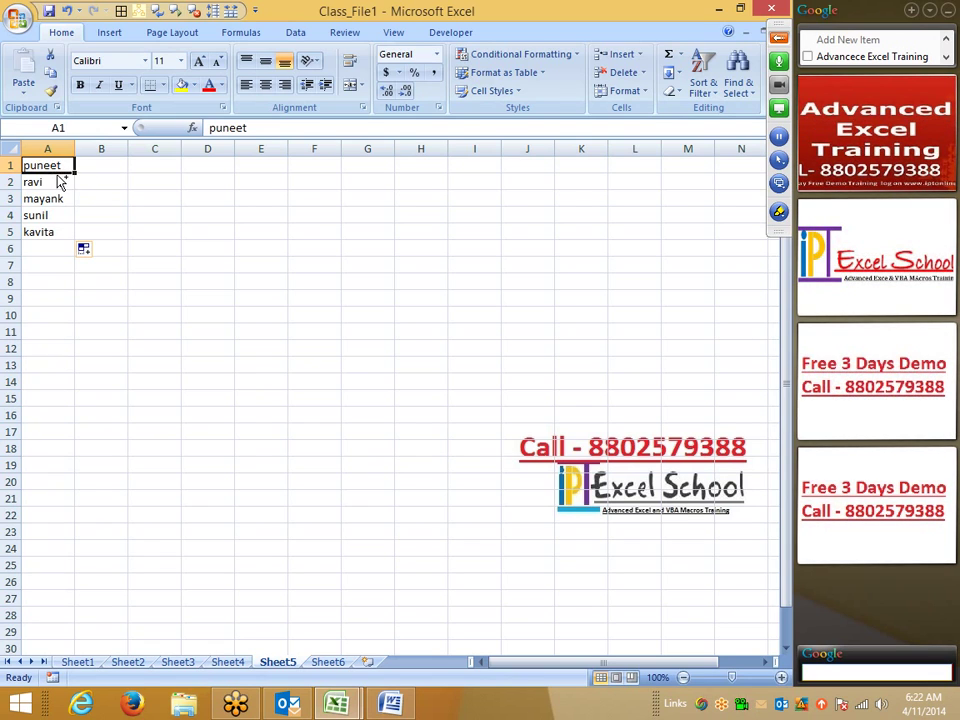
{"action": "key", "text": "ctrl+c"}
{"action": "left_click", "coordinate": [155, 198]}
{"action": "key", "text": "ctrl+v"}
{"action": "left_click_drag", "start_coordinate": [181, 207], "coordinate": [185, 245]}
{"action": "left_click", "coordinate": [319, 214]}
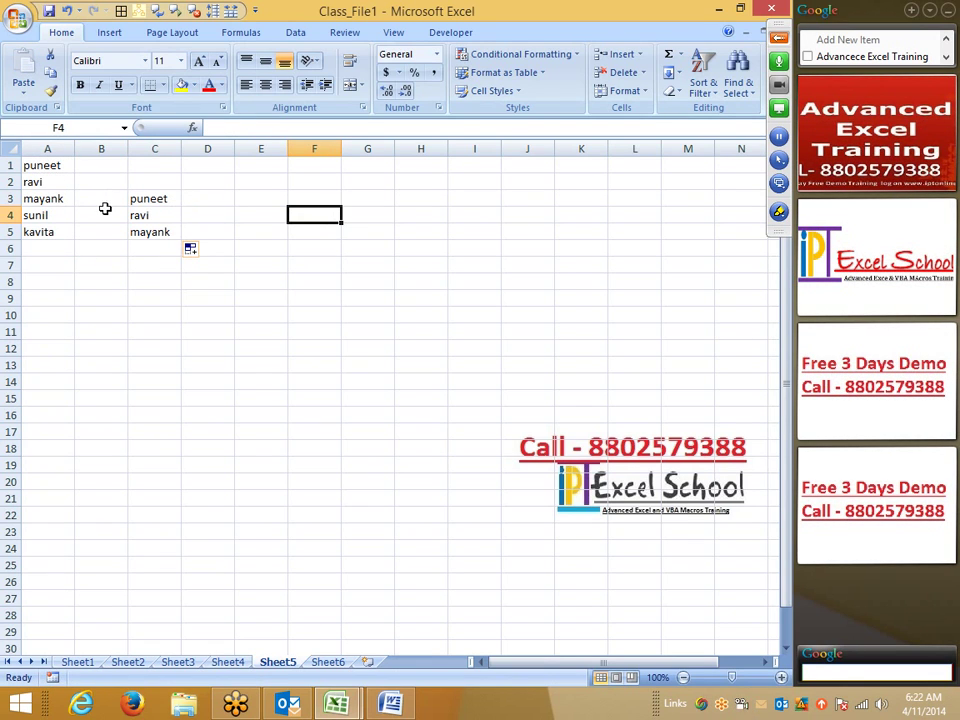
Copy the first name from C3 to F3 and auto-fill the name list down to F9
{"action": "left_click", "coordinate": [154, 201]}
{"action": "key", "text": "ctrl+c"}
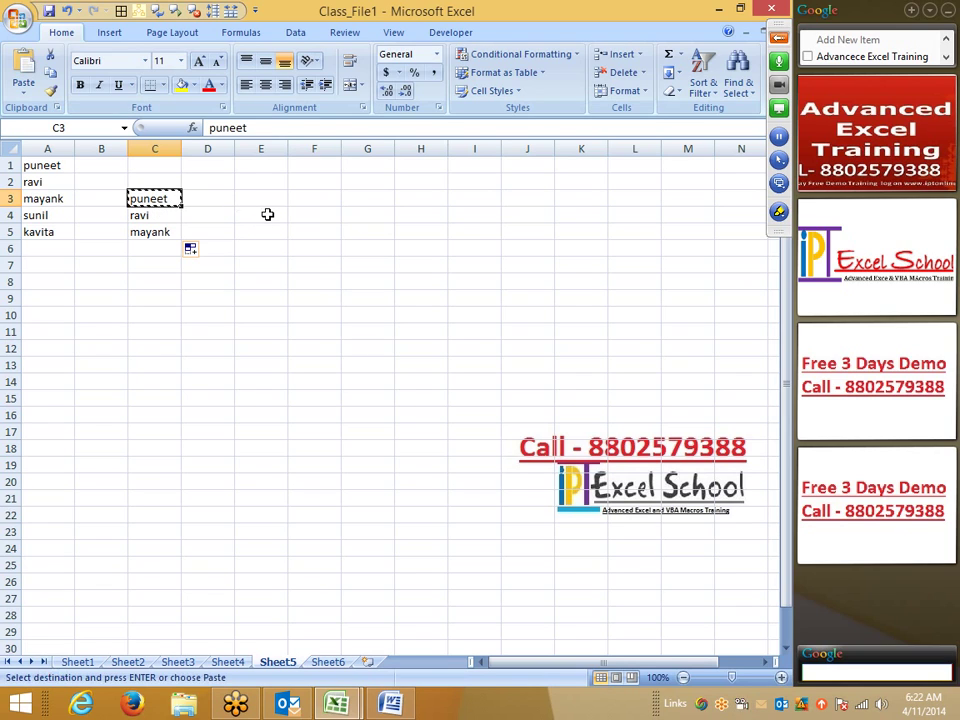
{"action": "left_click", "coordinate": [262, 214]}
{"action": "key", "text": "ctrl"}
{"action": "key", "text": "ctrl"}
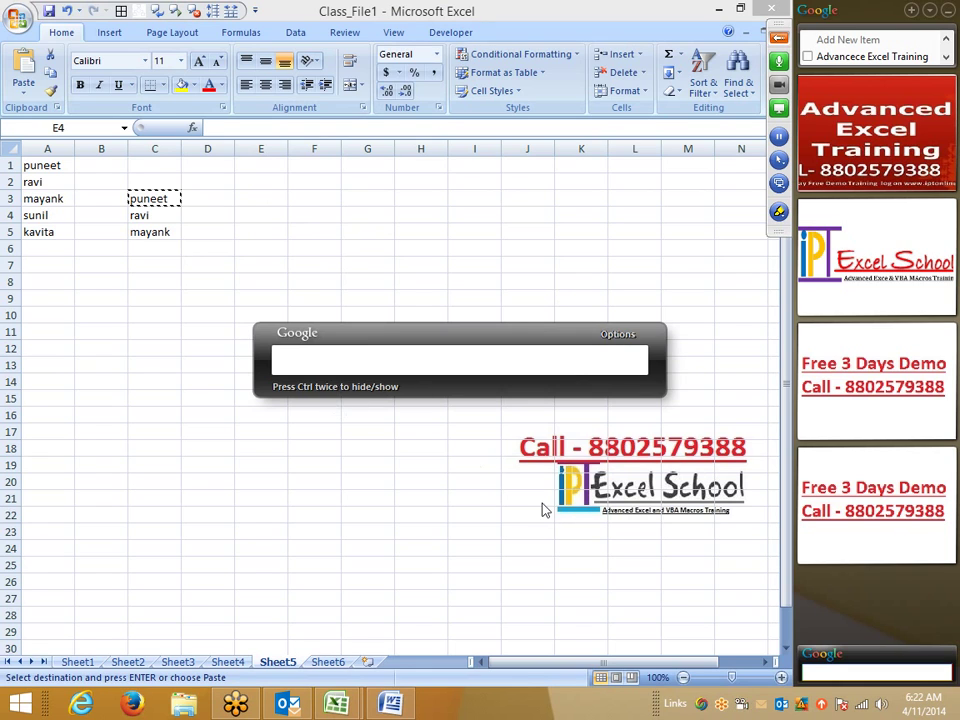
{"action": "key", "text": "ctrl"}
{"action": "key", "text": "ctrl"}
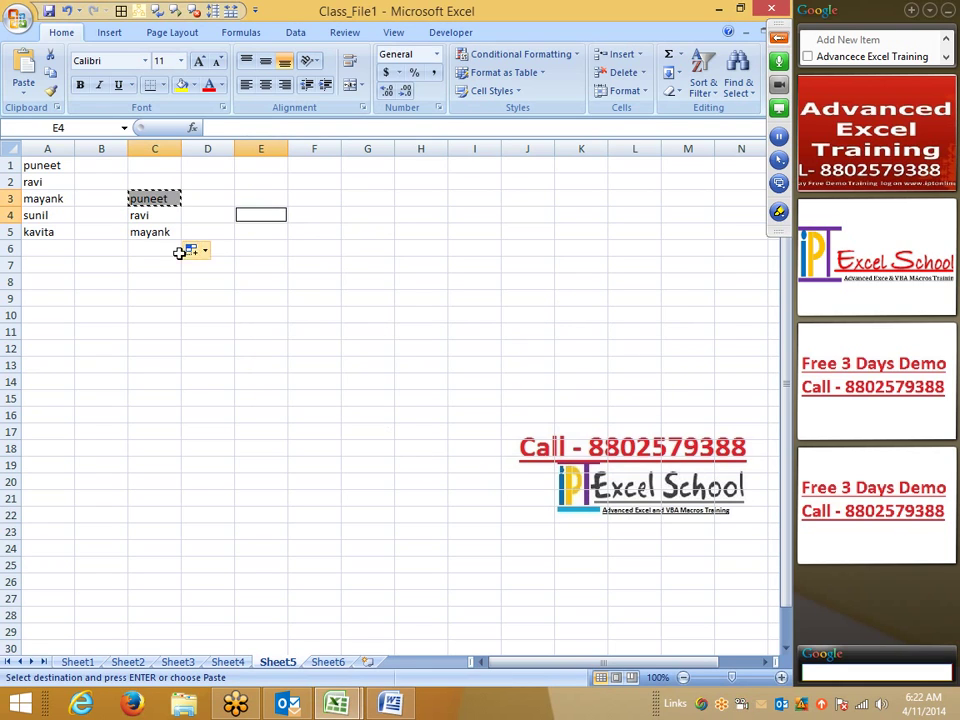
{"action": "left_click", "coordinate": [276, 281]}
{"action": "left_click", "coordinate": [311, 199]}
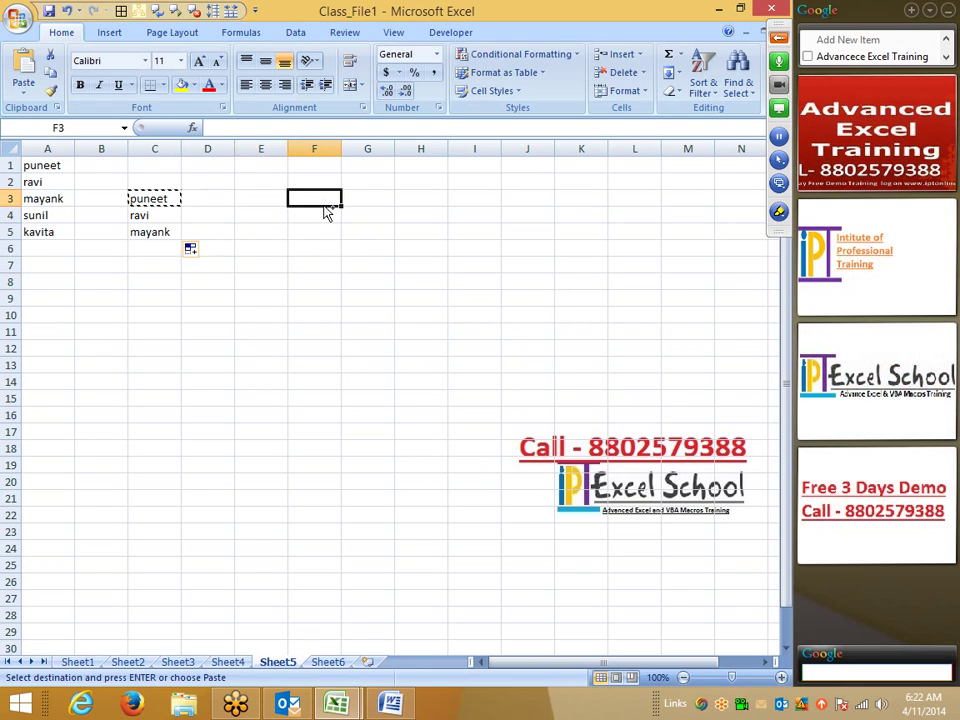
{"action": "key", "text": "ctrl+v"}
{"action": "left_click_drag", "start_coordinate": [341, 208], "coordinate": [354, 304]}
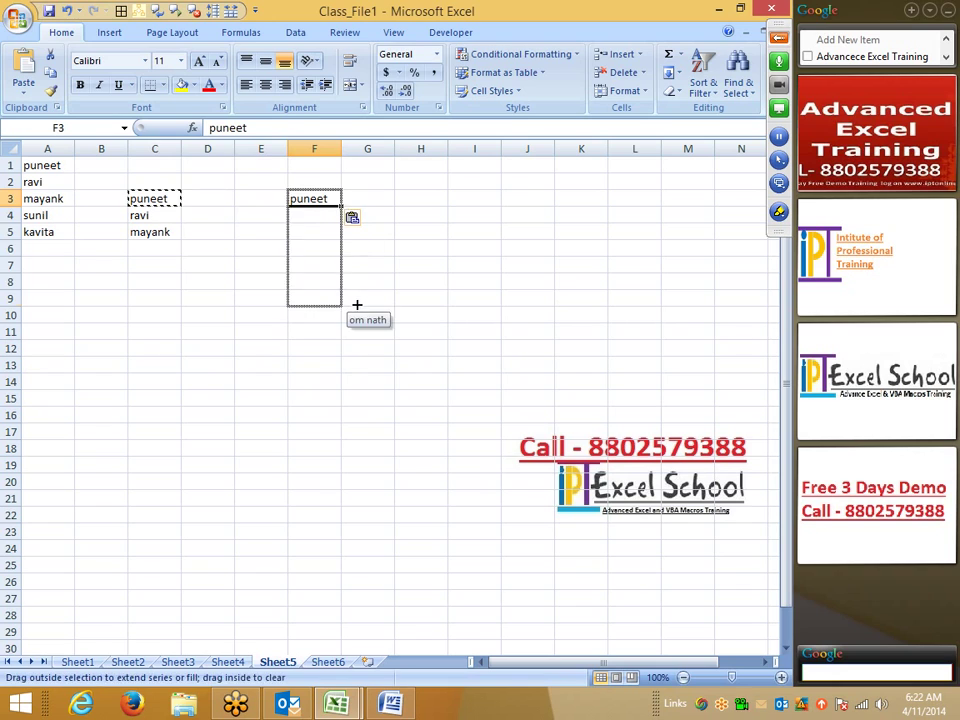
{"action": "left_click", "coordinate": [212, 396]}
Copy the three names in F5:F7 and paste them at C11, E20, H16, J9, H7 and M4
{"action": "left_click", "coordinate": [319, 229]}
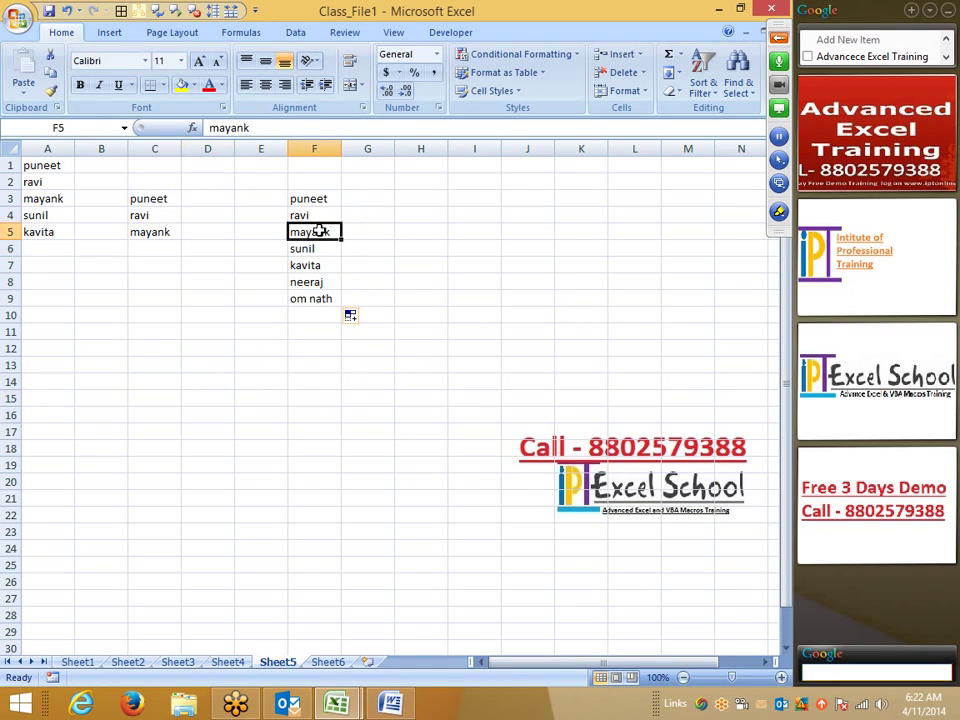
{"action": "left_click", "coordinate": [317, 264], "text": "shift"}
{"action": "key", "text": "ctrl+c"}
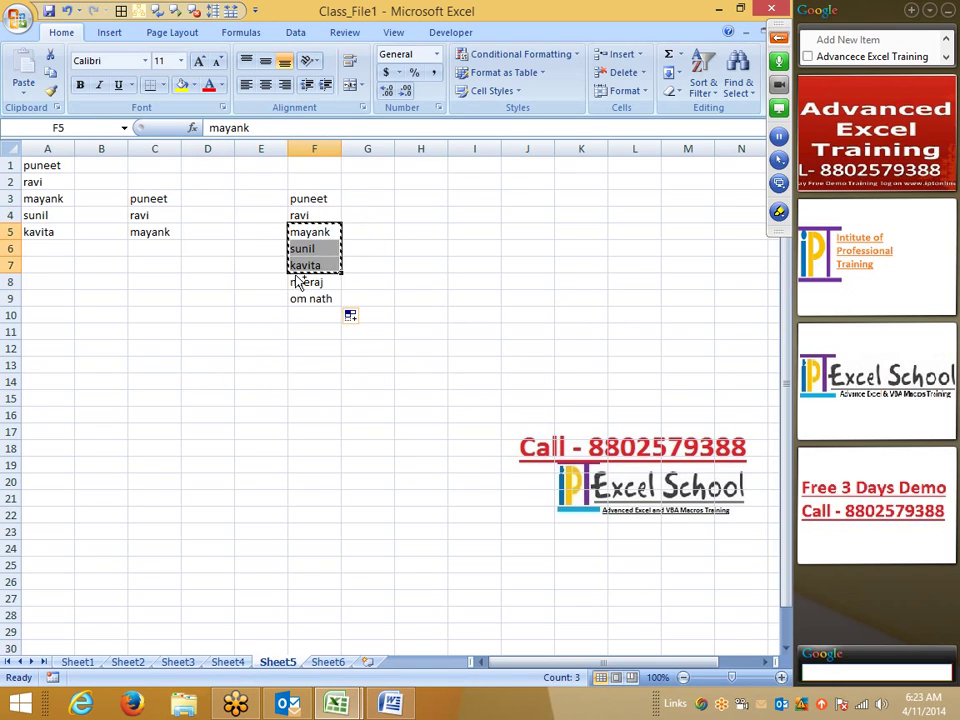
{"action": "left_click", "coordinate": [172, 332]}
{"action": "key", "text": "ctrl+v"}
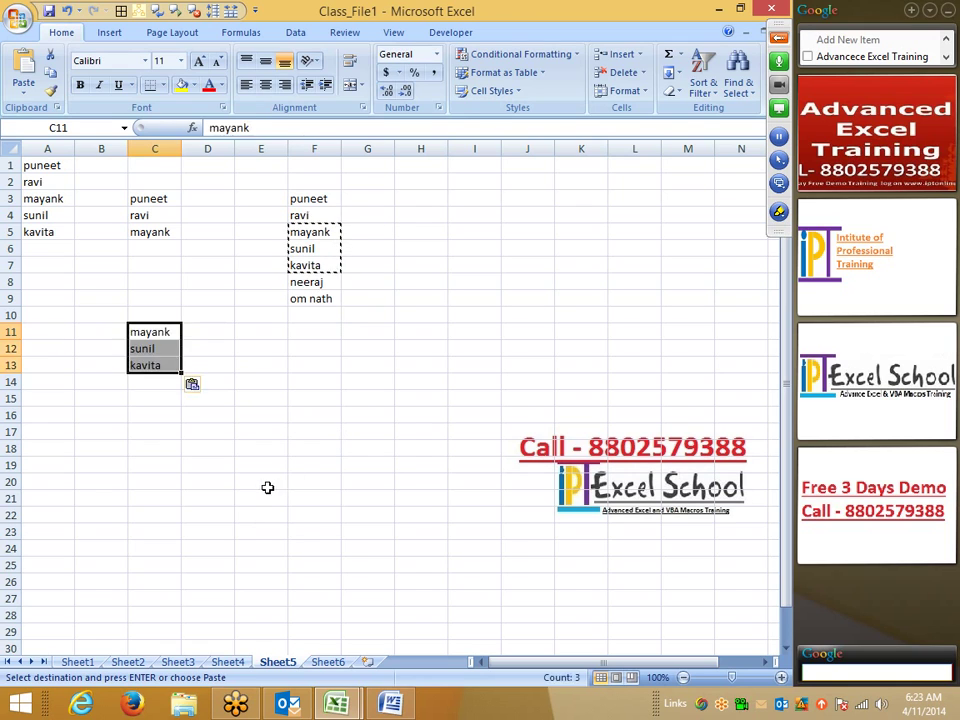
{"action": "left_click", "coordinate": [270, 482]}
{"action": "key", "text": "ctrl+v"}
{"action": "left_click", "coordinate": [445, 415]}
{"action": "key", "text": "ctrl+v"}
{"action": "left_click", "coordinate": [510, 300]}
{"action": "key", "text": "ctrl+v"}
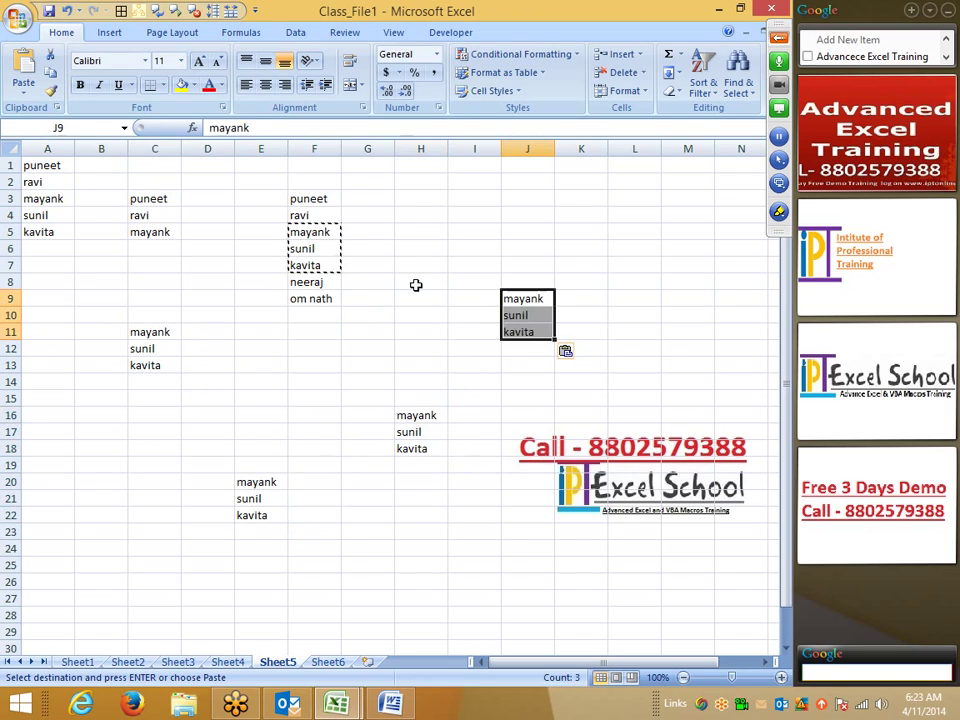
{"action": "left_click", "coordinate": [432, 264]}
{"action": "key", "text": "ctrl+v"}
{"action": "left_click", "coordinate": [668, 216]}
{"action": "key", "text": "ctrl+v"}
Paste the same three names at L13, G26, D26, B25, A20, A14 and A9
{"action": "left_click", "coordinate": [637, 366]}
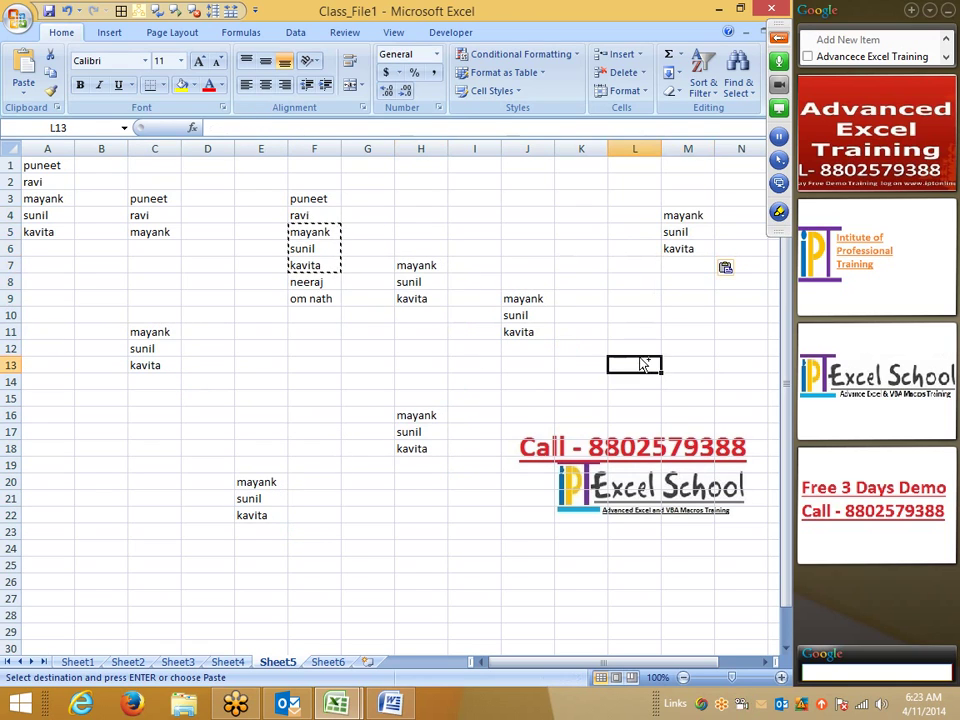
{"action": "key", "text": "ctrl+v"}
{"action": "left_click", "coordinate": [375, 579]}
{"action": "key", "text": "ctrl+v"}
{"action": "left_click", "coordinate": [214, 582]}
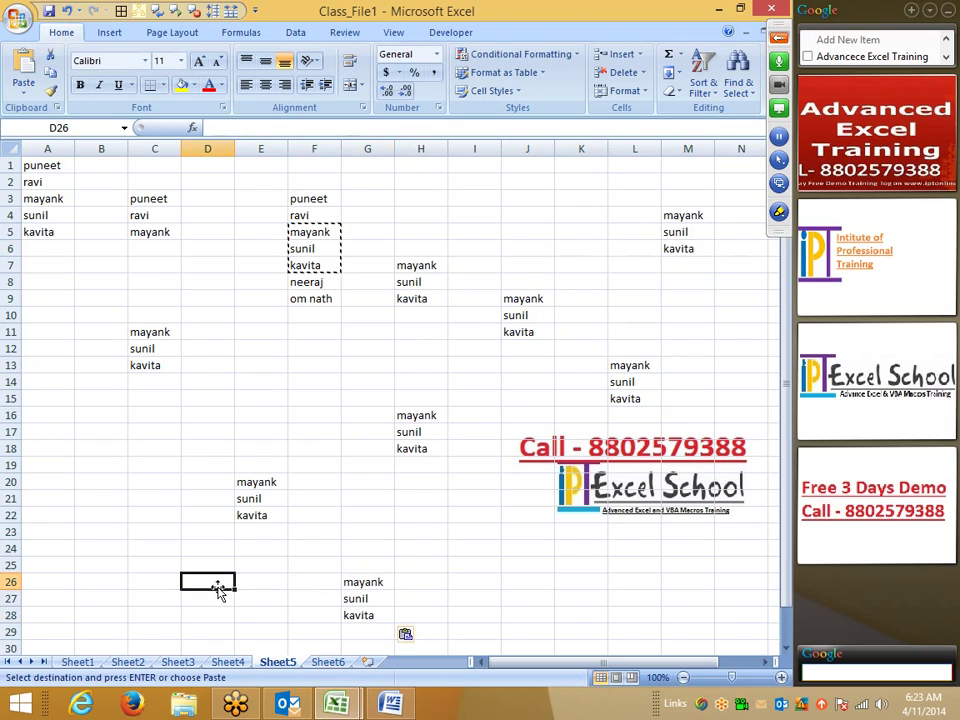
{"action": "key", "text": "ctrl+v"}
{"action": "left_click", "coordinate": [75, 562]}
{"action": "key", "text": "ctrl+v"}
{"action": "left_click", "coordinate": [51, 485]}
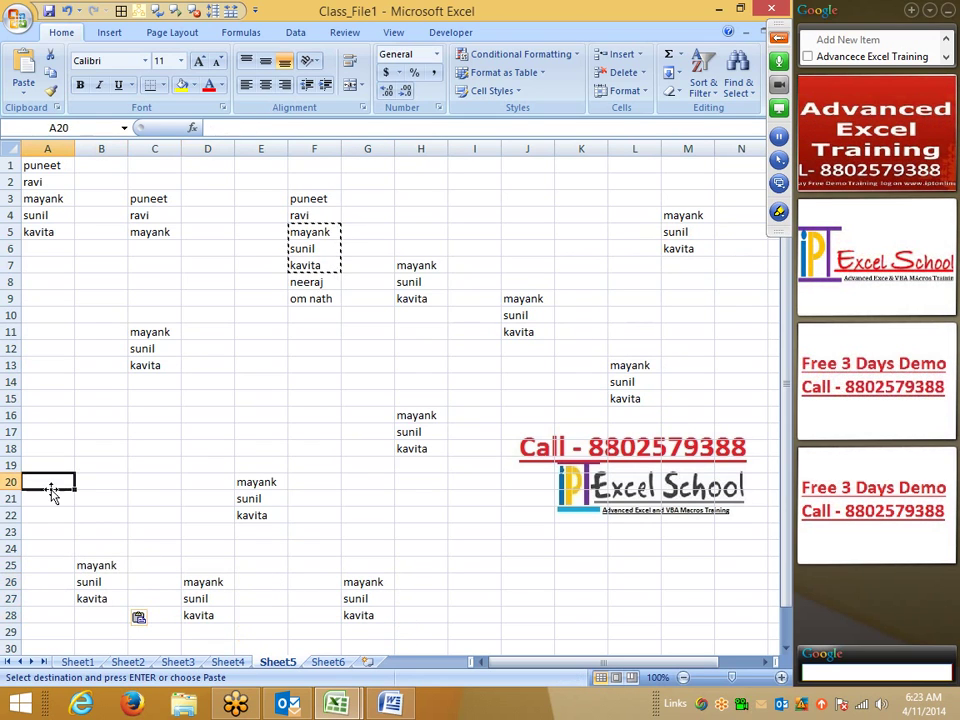
{"action": "key", "text": "ctrl+v"}
{"action": "left_click", "coordinate": [47, 383]}
{"action": "key", "text": "ctrl+v"}
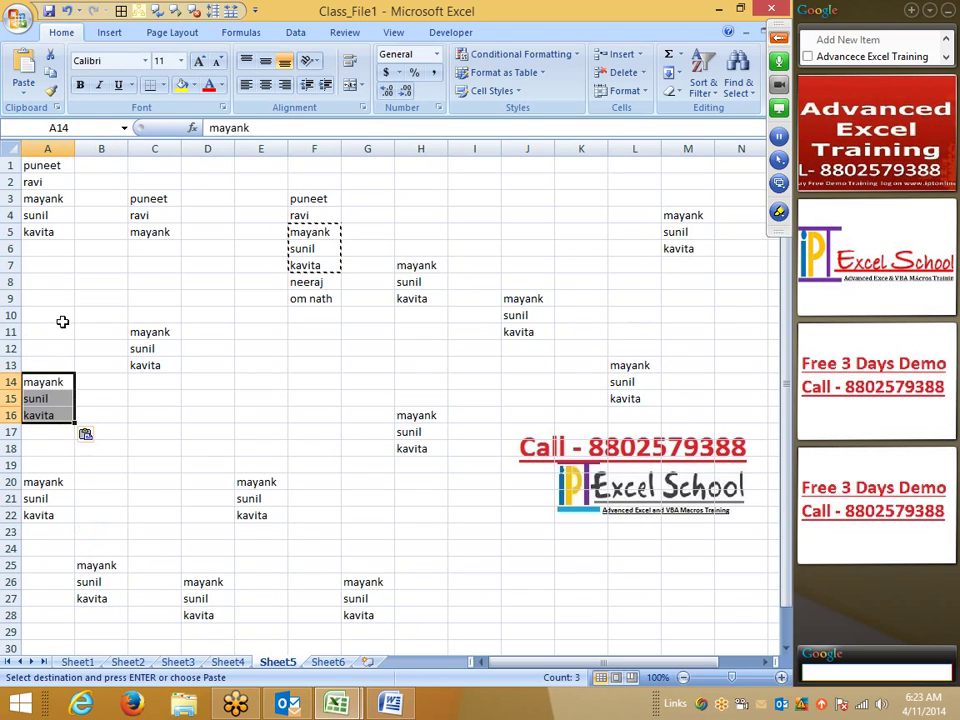
{"action": "left_click", "coordinate": [62, 298]}
{"action": "key", "text": "ctrl+v"}
Clear the copy marquee, view column B's context menu without changes, and return to the code editor
{"action": "left_click", "coordinate": [301, 382]}
{"action": "key", "text": "Escape"}
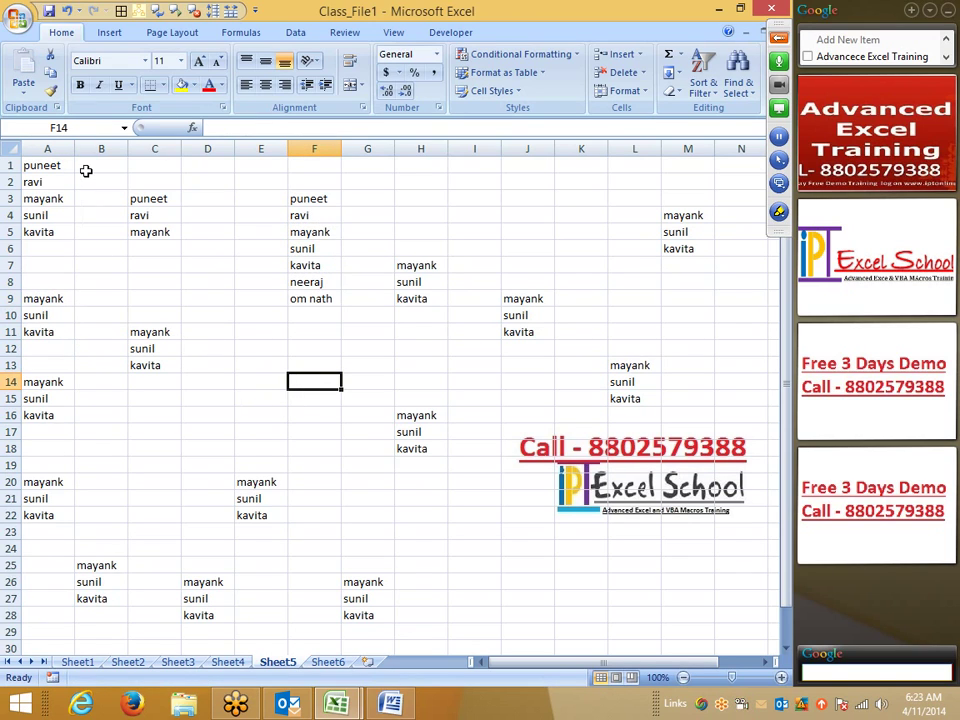
{"action": "left_click_drag", "start_coordinate": [86, 168], "coordinate": [124, 510]}
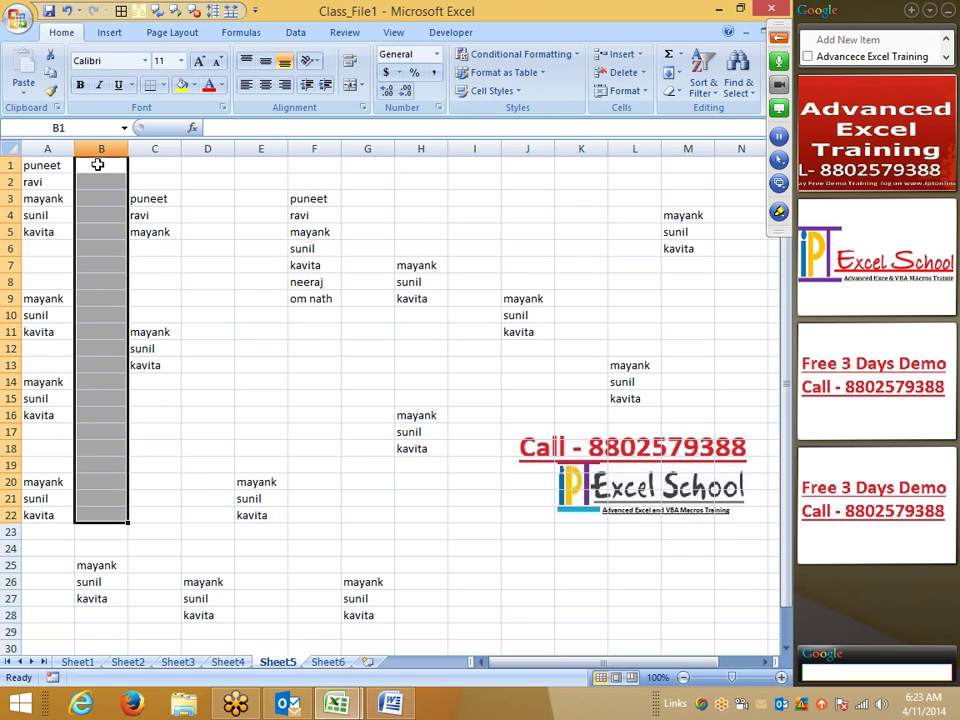
{"action": "right_click", "coordinate": [95, 152]}
{"action": "key", "text": "Escape"}
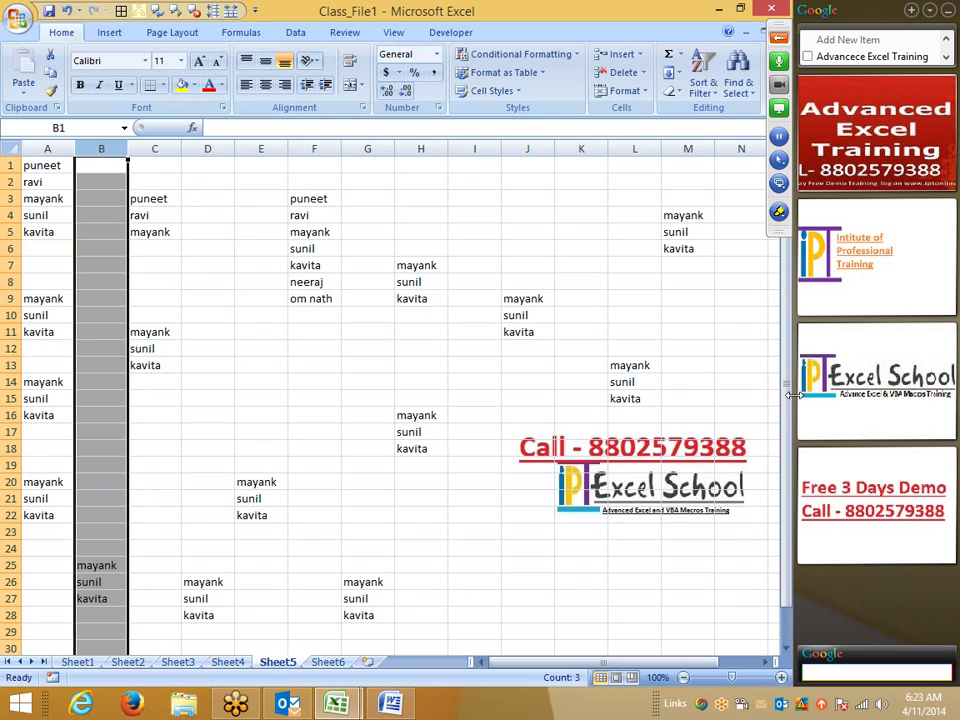
{"action": "left_click_drag", "start_coordinate": [314, 432], "coordinate": [314, 482]}
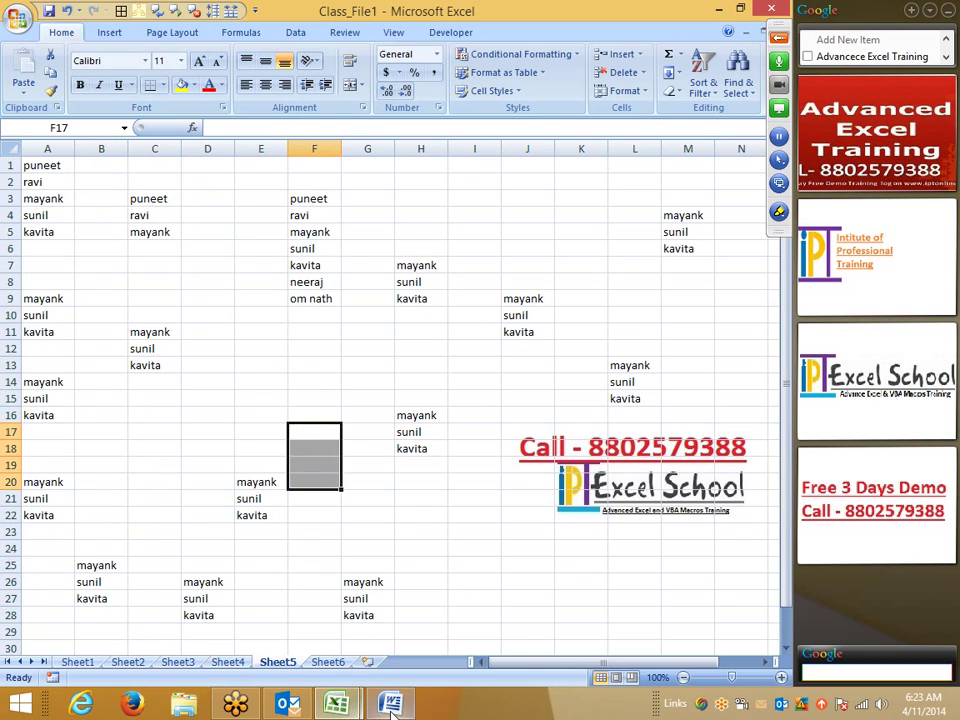
{"action": "mouse_move", "coordinate": [337, 704]}
{"action": "left_click", "coordinate": [420, 620]}
Start Sub Each_2() below the last End Sub with Dim r As Range and For Each r In Selection
{"action": "left_click", "coordinate": [223, 302]}
{"action": "type", "text": "su"}
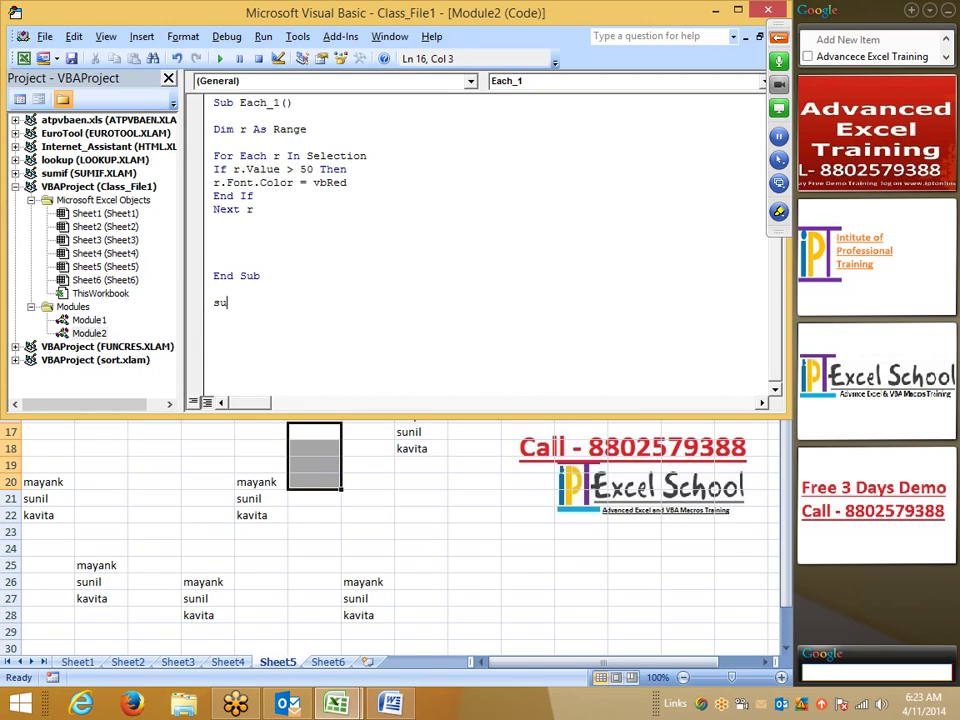
{"action": "type", "text": "b E"}
{"action": "type", "text": "ach"}
{"action": "type", "text": "_2("}
{"action": "type", "text": ")"}
{"action": "key", "text": "Return"}
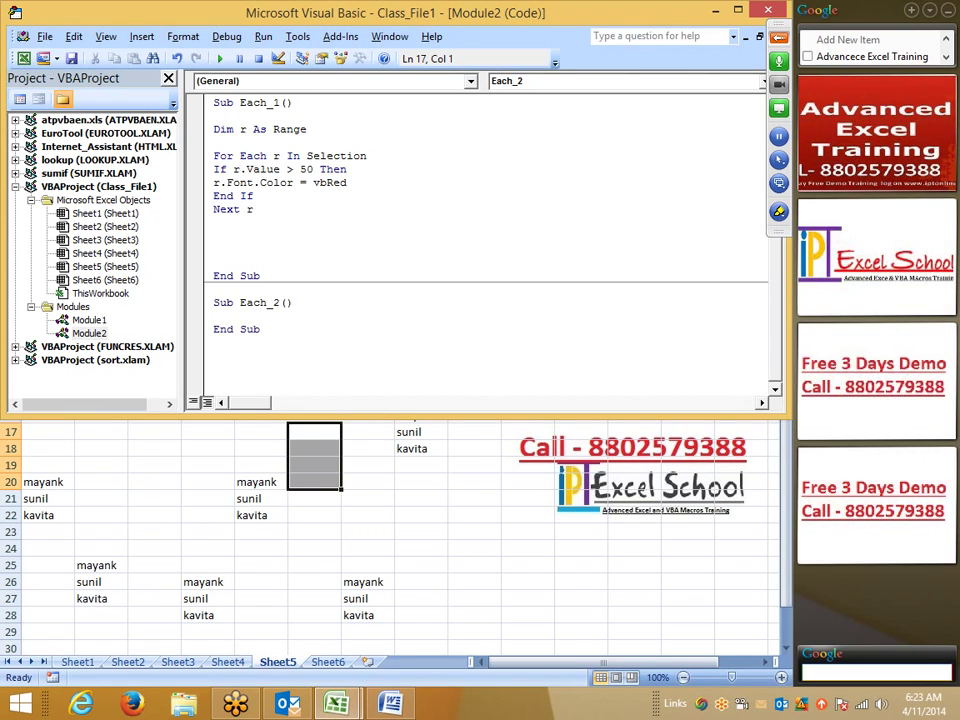
{"action": "key", "text": "Return"}
{"action": "type", "text": "di"}
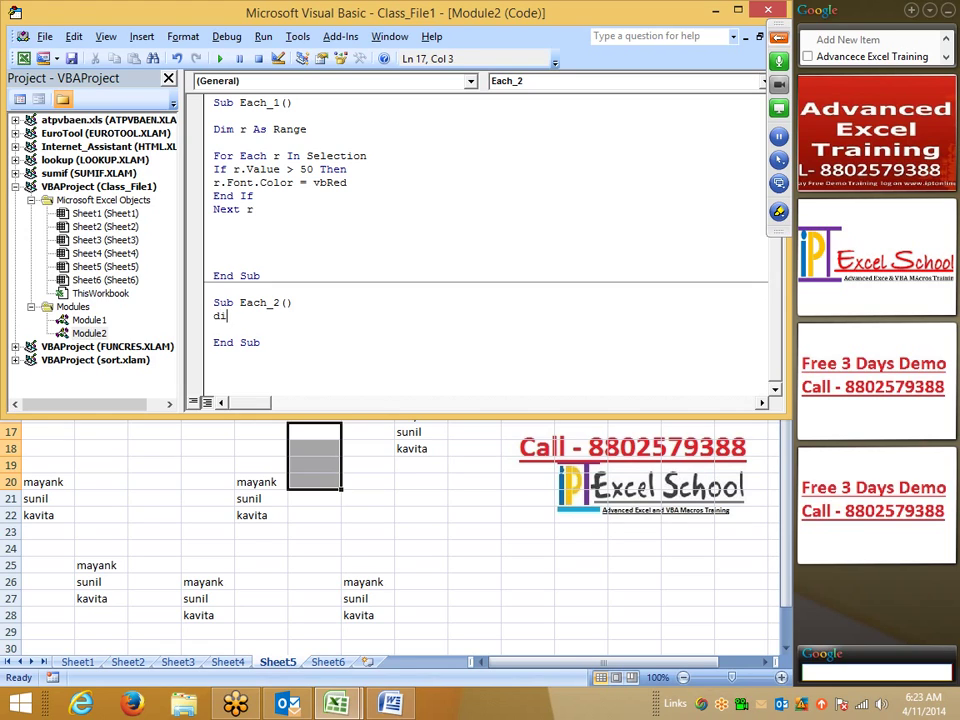
{"action": "type", "text": "m r"}
{"action": "type", "text": "as "}
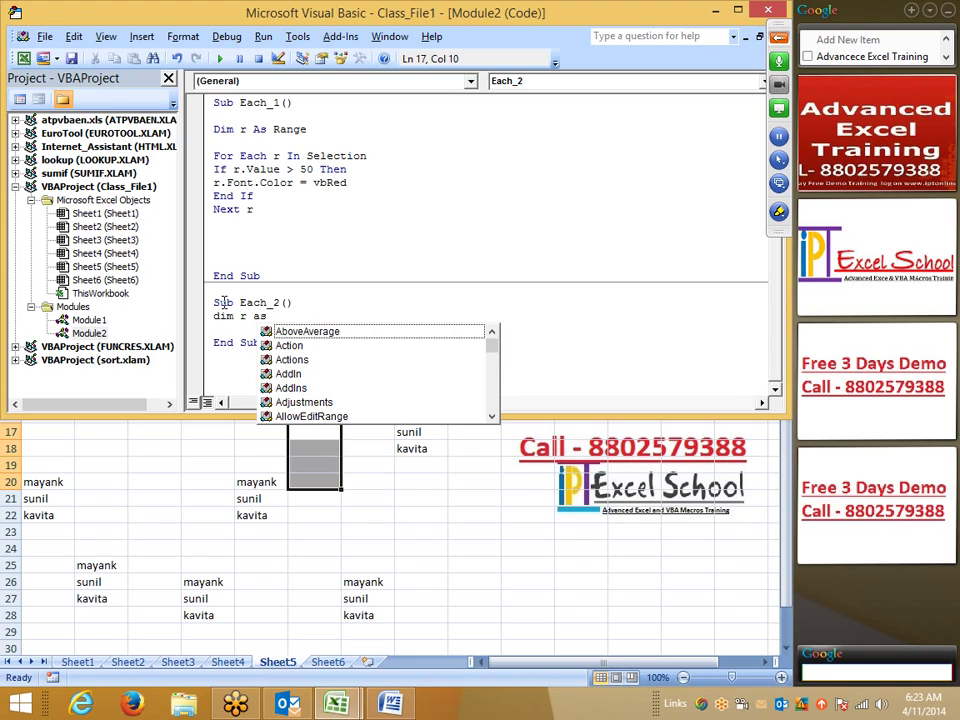
{"action": "type", "text": "ra"}
{"action": "key", "text": "Return"}
{"action": "key", "text": "Return"}
{"action": "type", "text": "for e"}
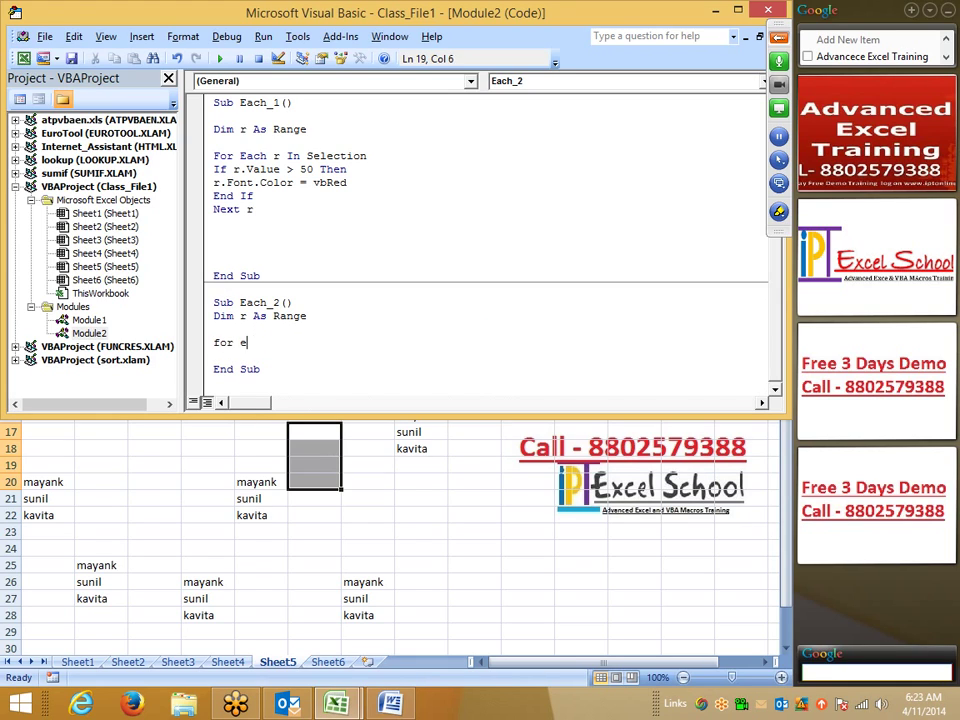
{"action": "type", "text": "ach r in se"}
{"action": "type", "text": "lection"}
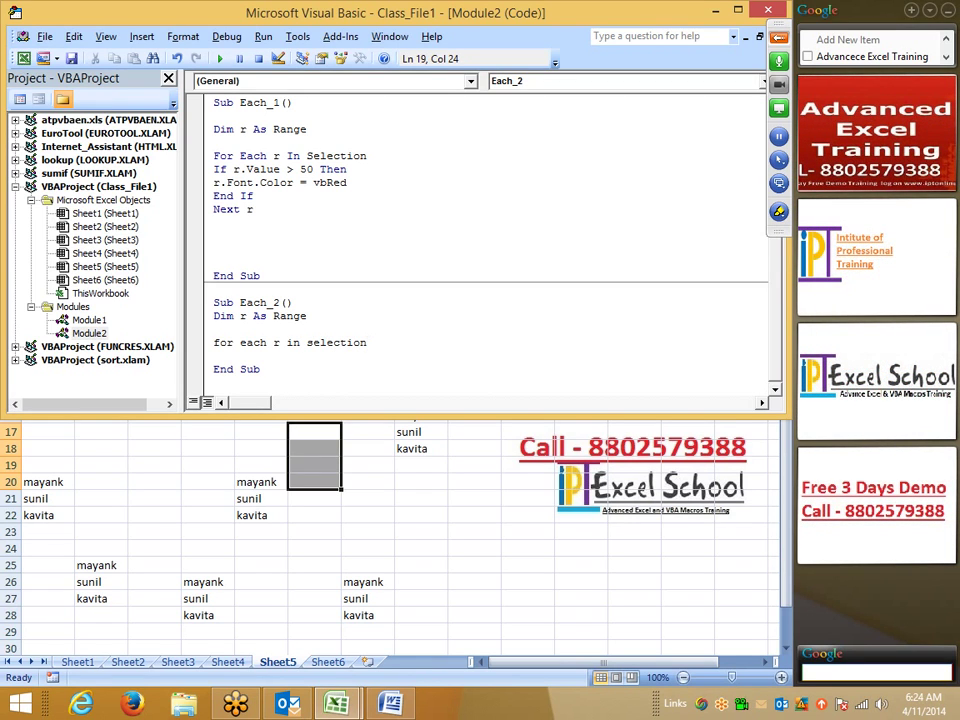
{"action": "key", "text": "Return"}
{"action": "scroll", "coordinate": [213, 392], "scroll_direction": "down", "scroll_amount": 1}
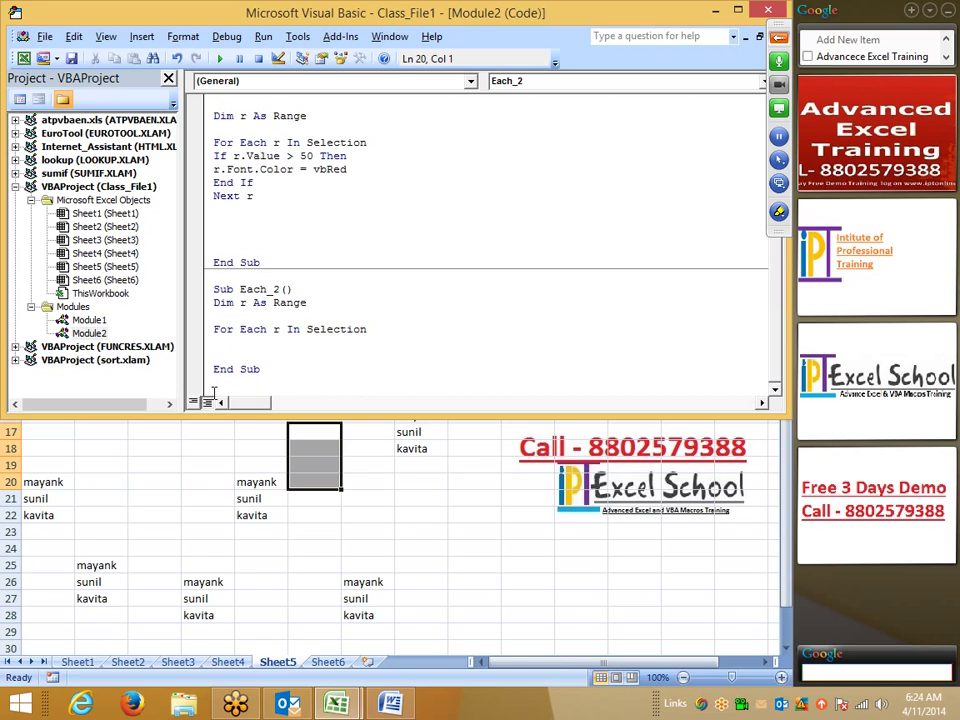
{"action": "key", "text": "Return"}
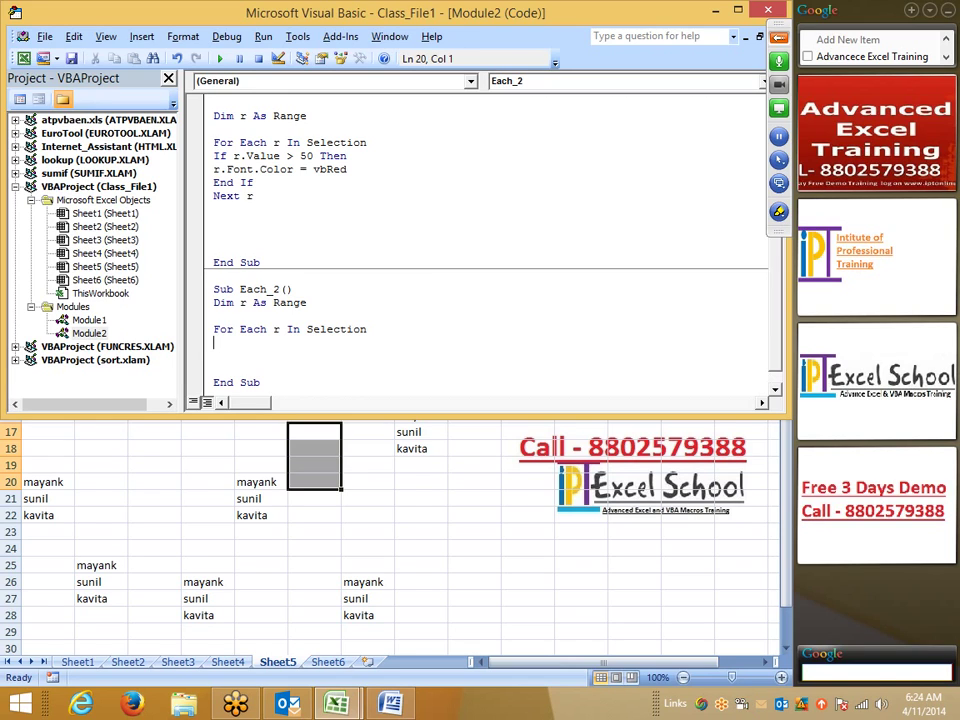
Add r.Value = UCase(r.Value) inside the loop and close it with Next r
{"action": "left_click", "coordinate": [213, 329]}
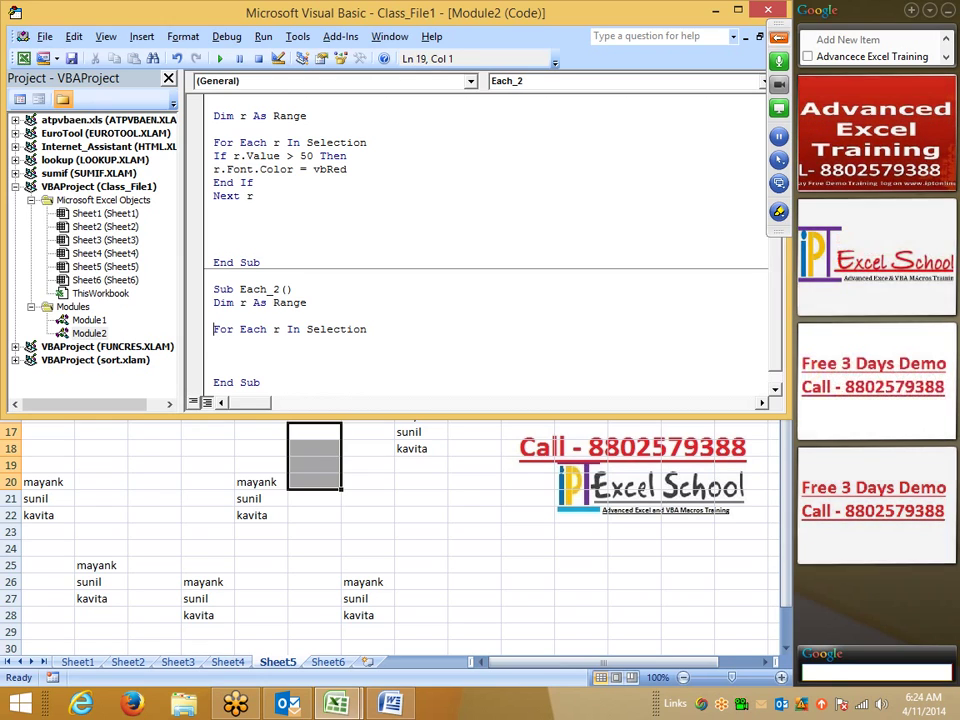
{"action": "key", "text": "shift+Down"}
{"action": "key", "text": "Right"}
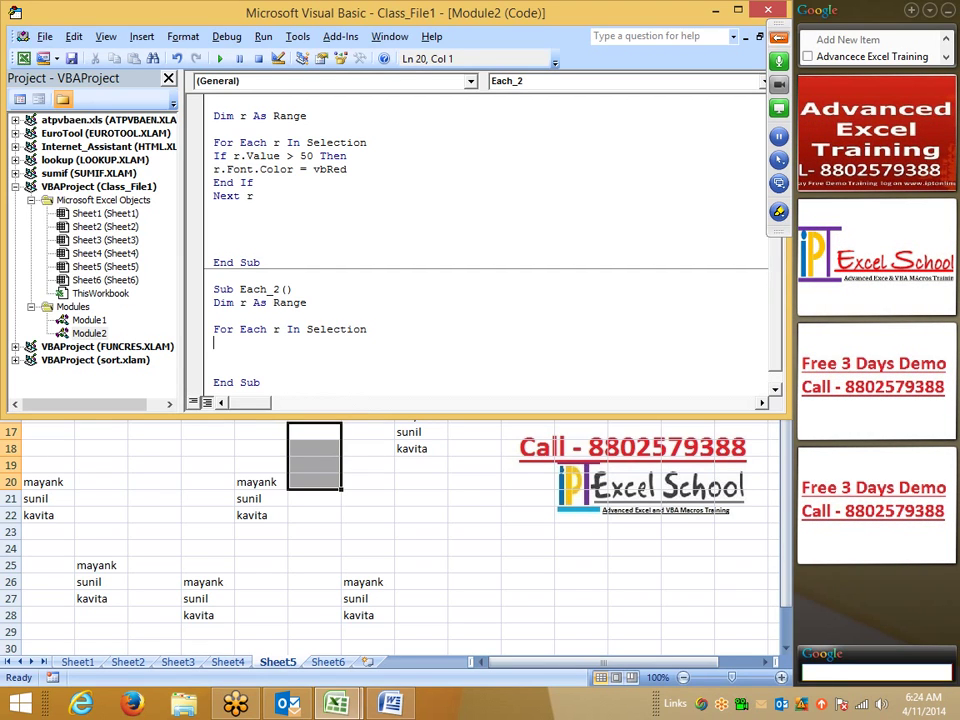
{"action": "left_click", "coordinate": [213, 356]}
{"action": "type", "text": "r"}
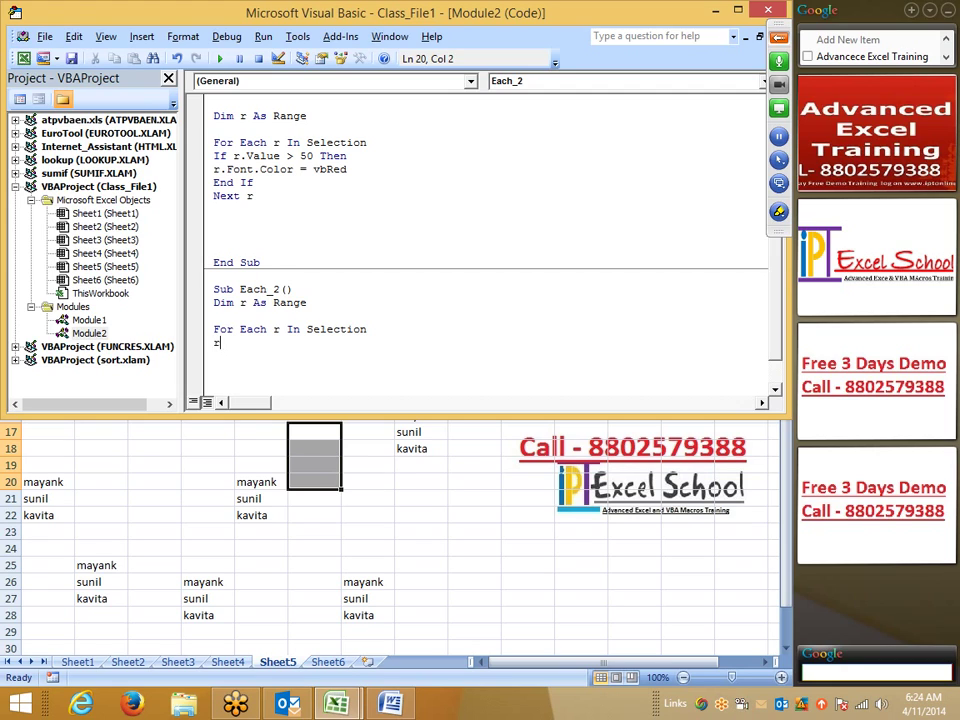
{"action": "type", "text": ".v"}
{"action": "key", "text": "Down"}
{"action": "key", "text": "Tab"}
{"action": "type", "text": "="}
{"action": "type", "text": "ucas"}
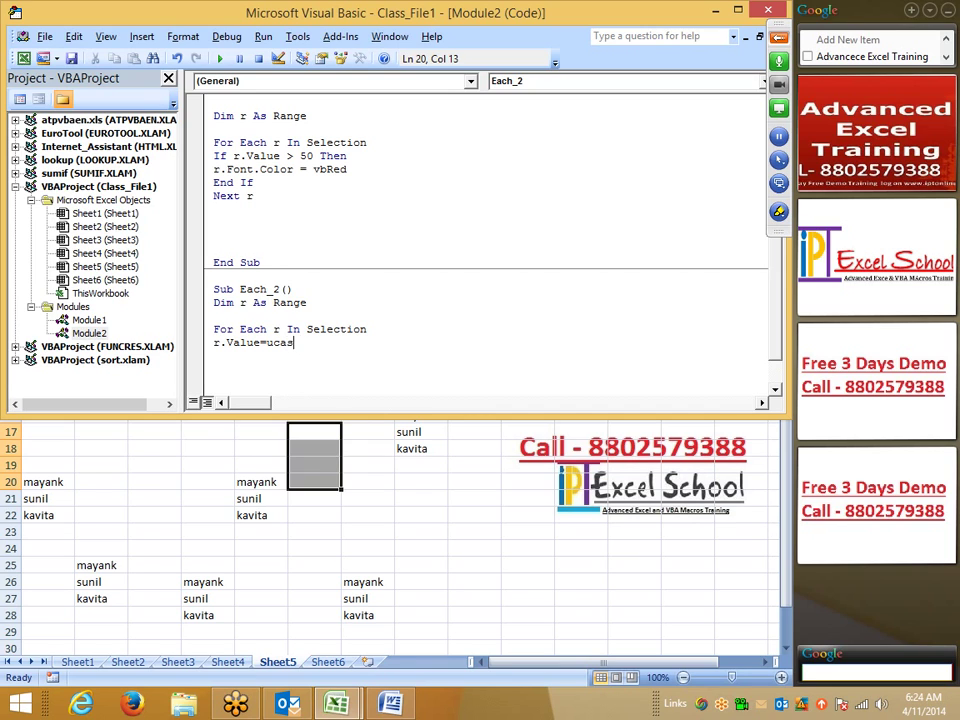
{"action": "type", "text": "e("}
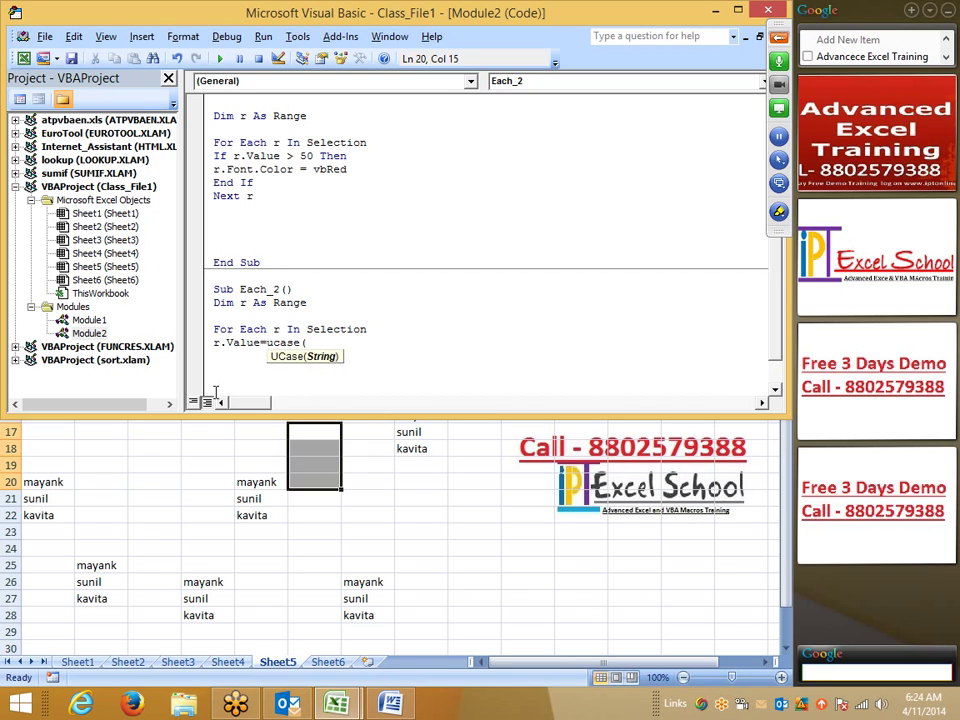
{"action": "type", "text": "r.v"}
{"action": "key", "text": "Down"}
{"action": "key", "text": "Tab"}
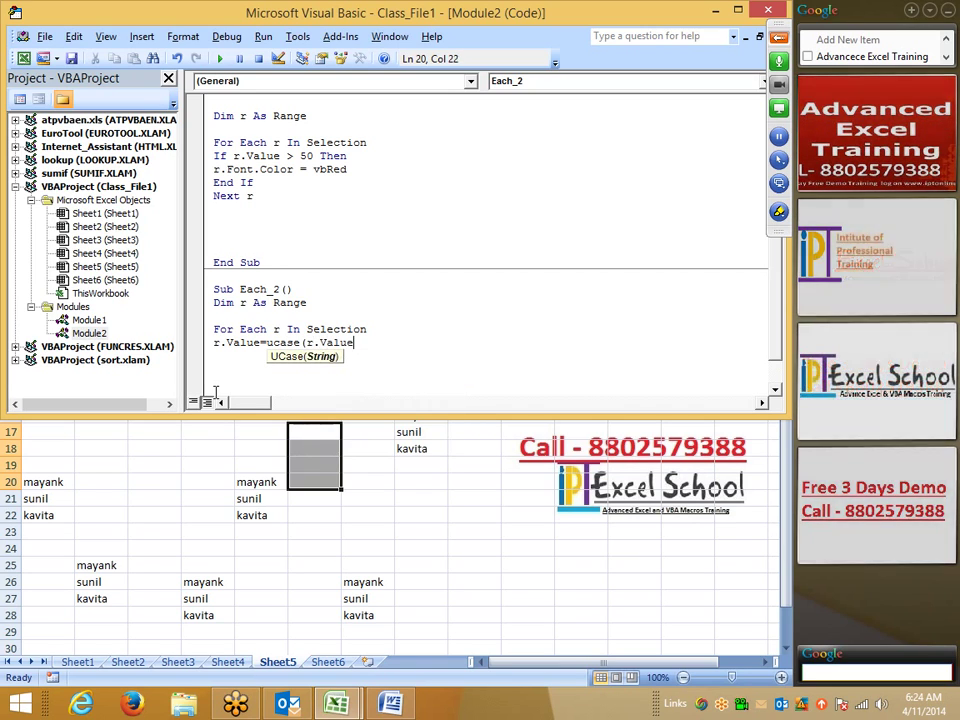
{"action": "type", "text": ")"}
{"action": "key", "text": "Return"}
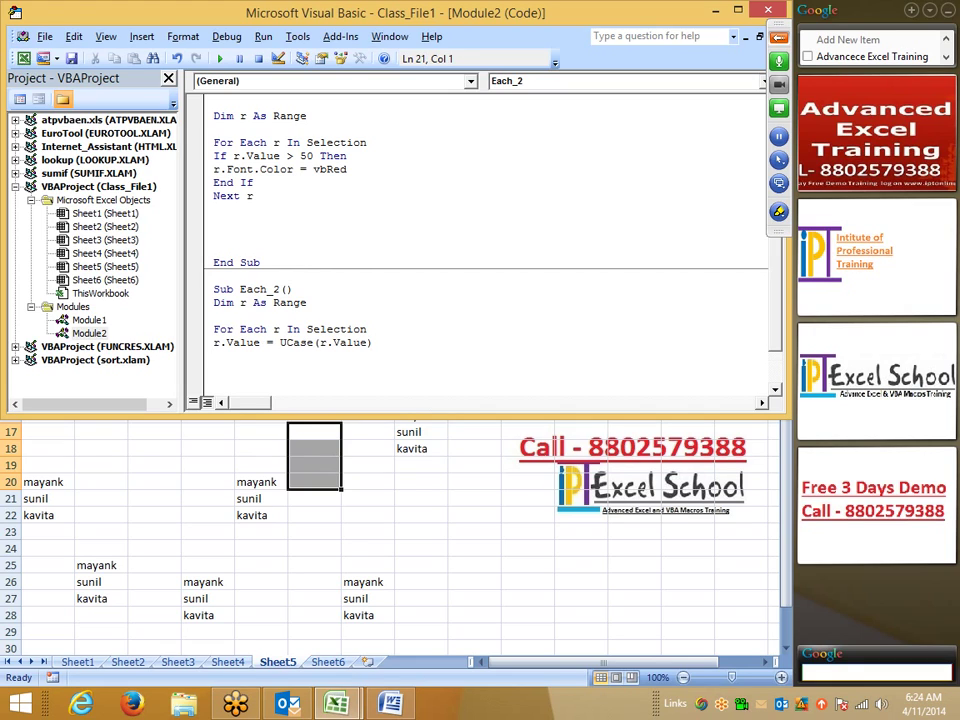
{"action": "type", "text": "nb"}
{"action": "type", "text": "xt"}
{"action": "type", "text": "r"}
{"action": "scroll", "coordinate": [322, 361], "scroll_direction": "down", "scroll_amount": 1}
{"action": "left_click", "coordinate": [298, 350]}
Select A1:M29 on Sheet5, run Each_2, and check that the names became uppercase
{"action": "left_click", "coordinate": [274, 302]}
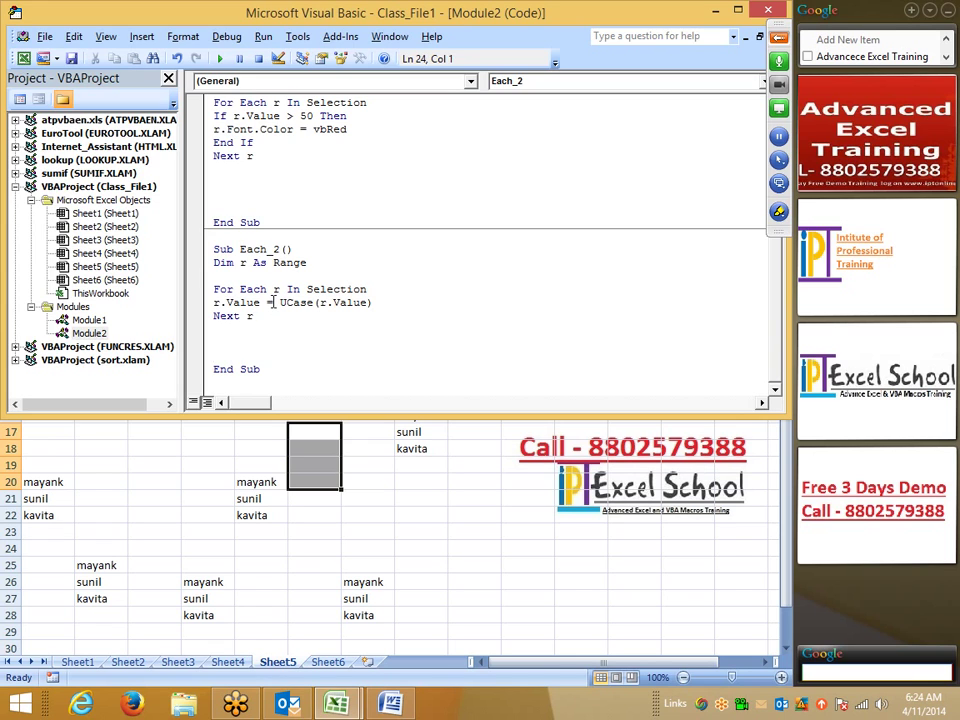
{"action": "left_click", "coordinate": [190, 446]}
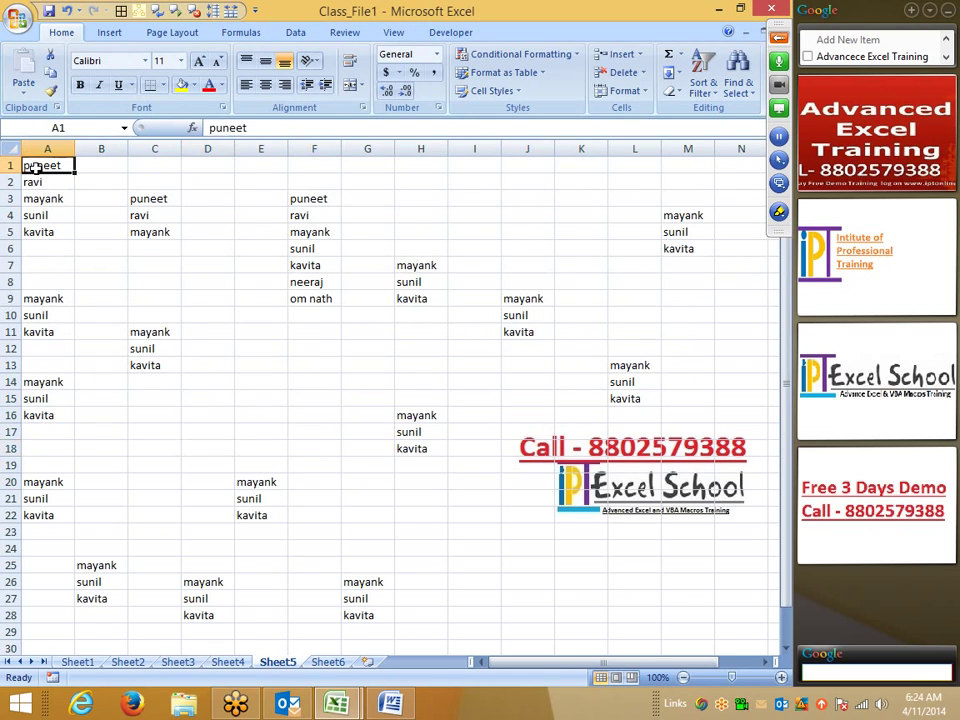
{"action": "mouse_move", "coordinate": [42, 165]}
{"action": "left_mouse_down"}
{"action": "mouse_move", "coordinate": [704, 402]}
{"action": "mouse_move", "coordinate": [677, 634]}
{"action": "left_mouse_up"}
{"action": "key", "text": "alt+F11"}
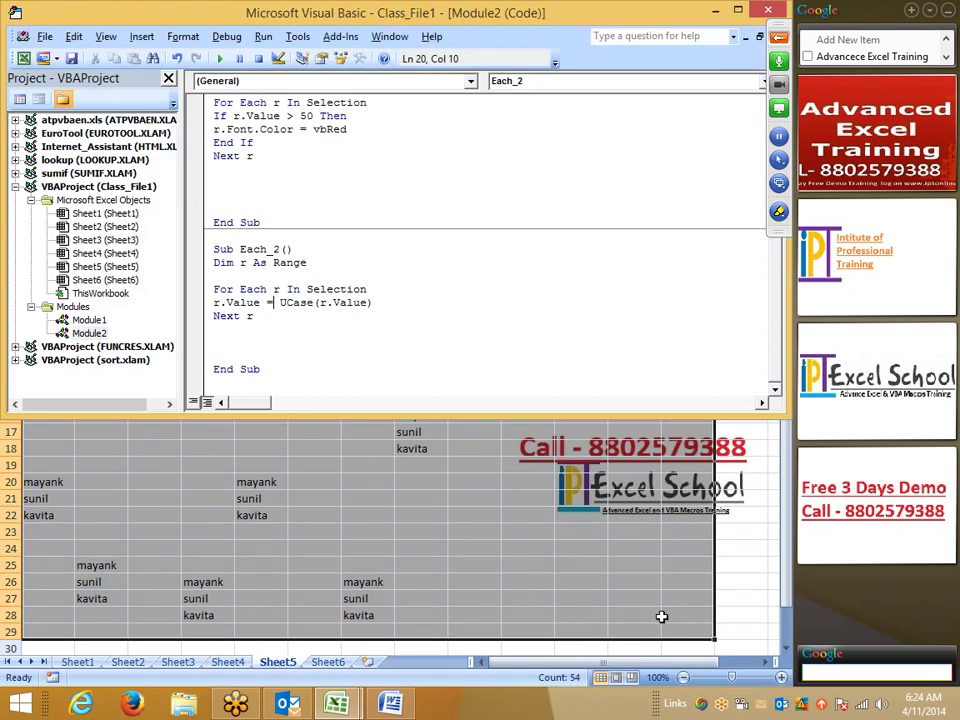
{"action": "left_click", "coordinate": [221, 59]}
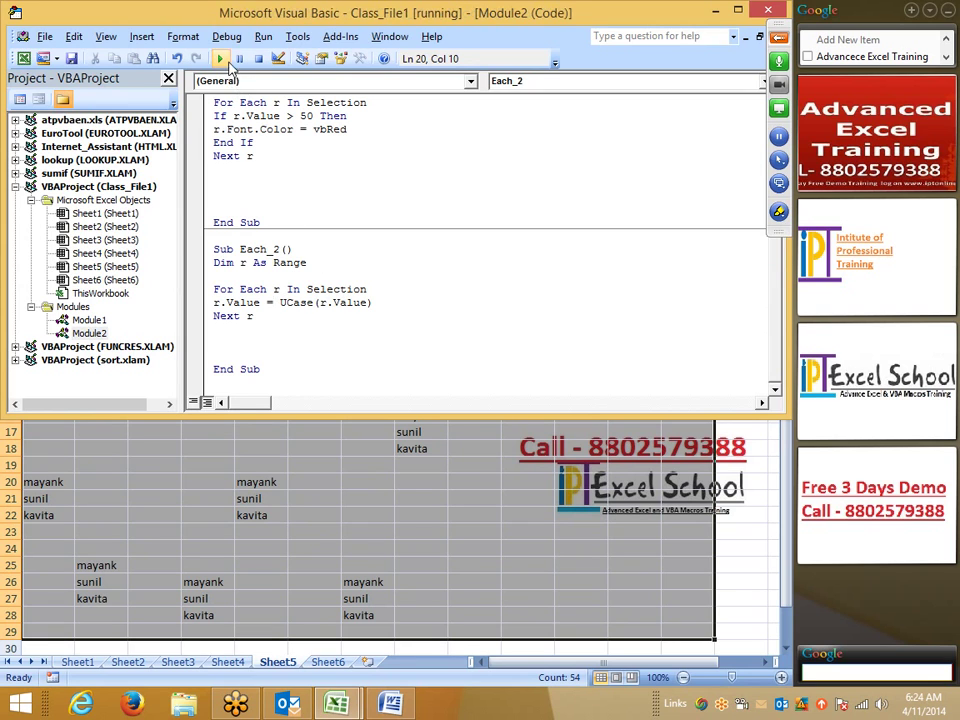
{"action": "left_click", "coordinate": [428, 618]}
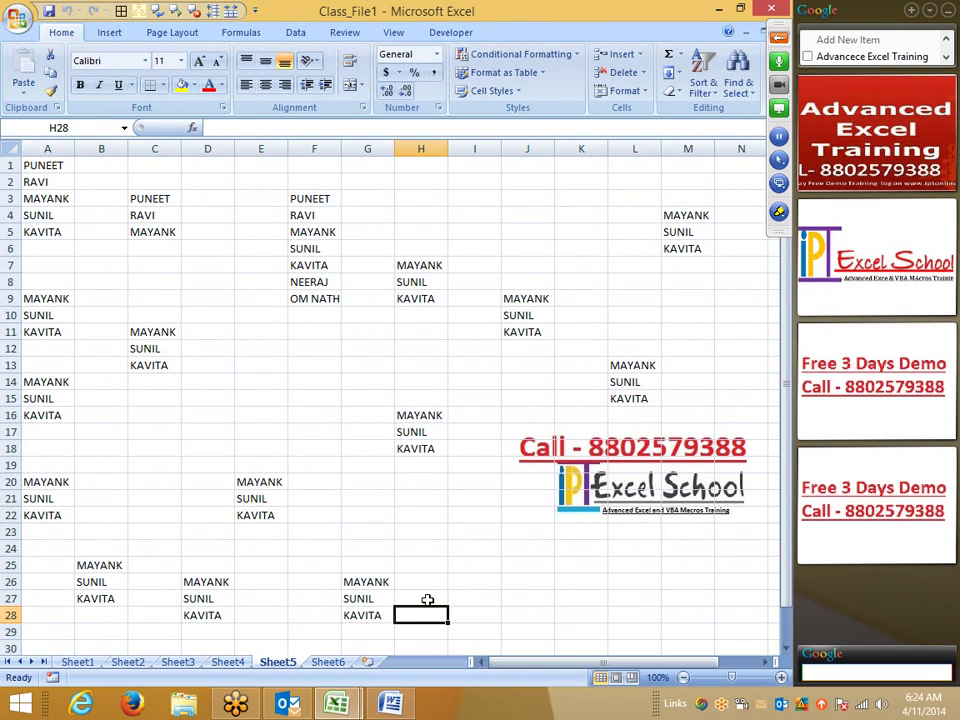
{"action": "key", "text": "alt+Tab"}
{"action": "scroll", "coordinate": [304, 381], "scroll_direction": "up", "scroll_amount": 2}
{"action": "scroll", "coordinate": [304, 381], "scroll_direction": "down", "scroll_amount": 2}
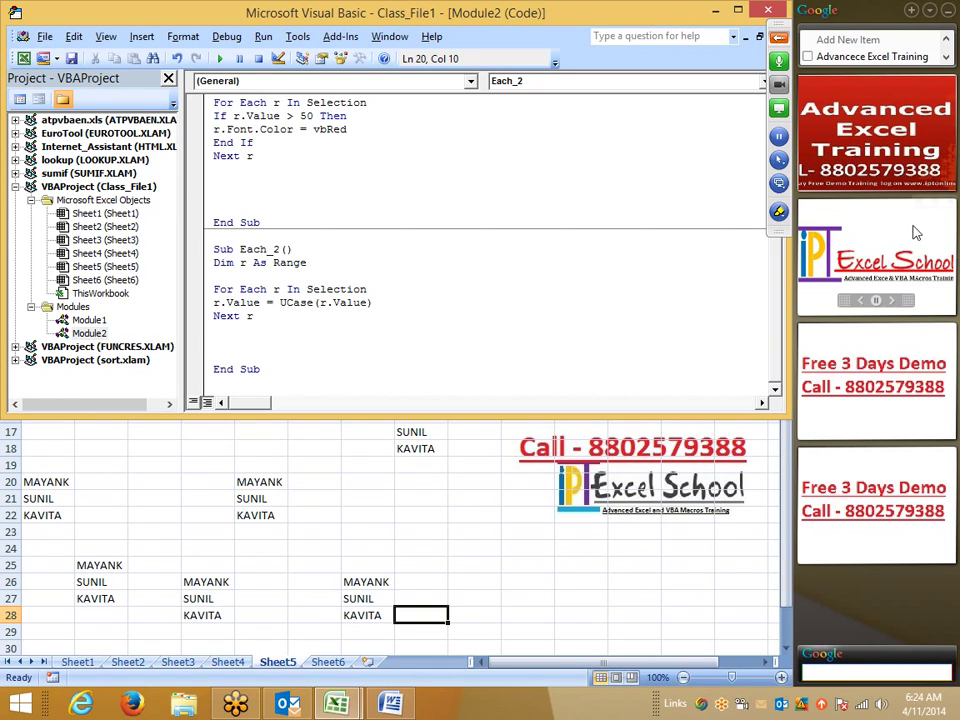
{"action": "left_click", "coordinate": [779, 37]}
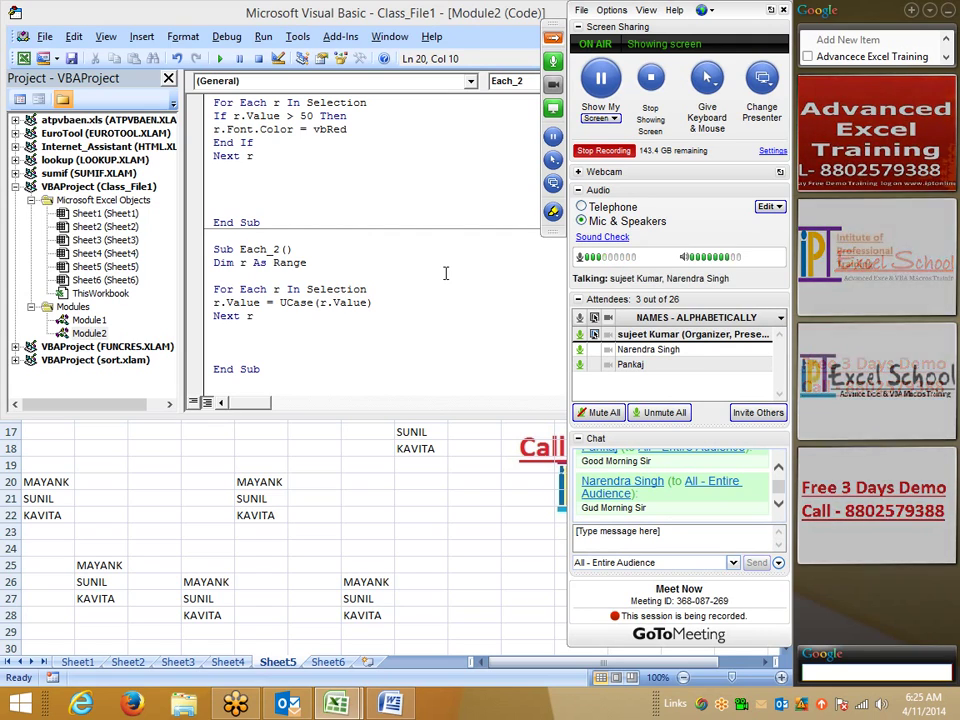
Move the insertion point below Next r in the Each_2 code
{"action": "key", "text": "Down"}
{"action": "key", "text": "Down"}
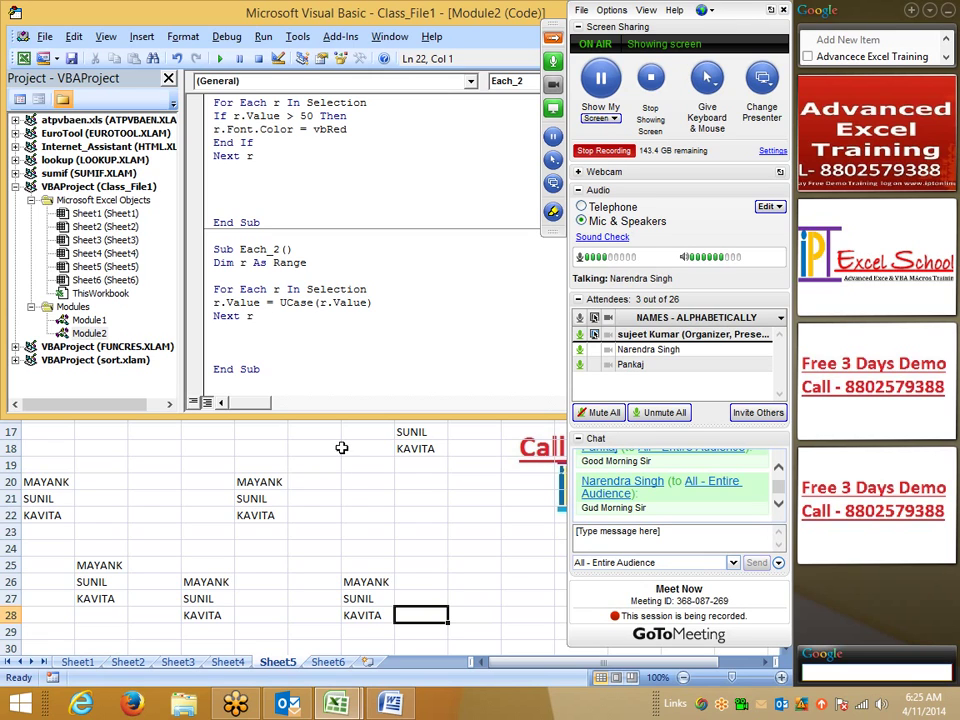
Select the A1:F14 number grid on Sheet6, then highlight Selection in Each_2's For Each line
{"action": "left_click", "coordinate": [228, 662]}
{"action": "left_click", "coordinate": [328, 662]}
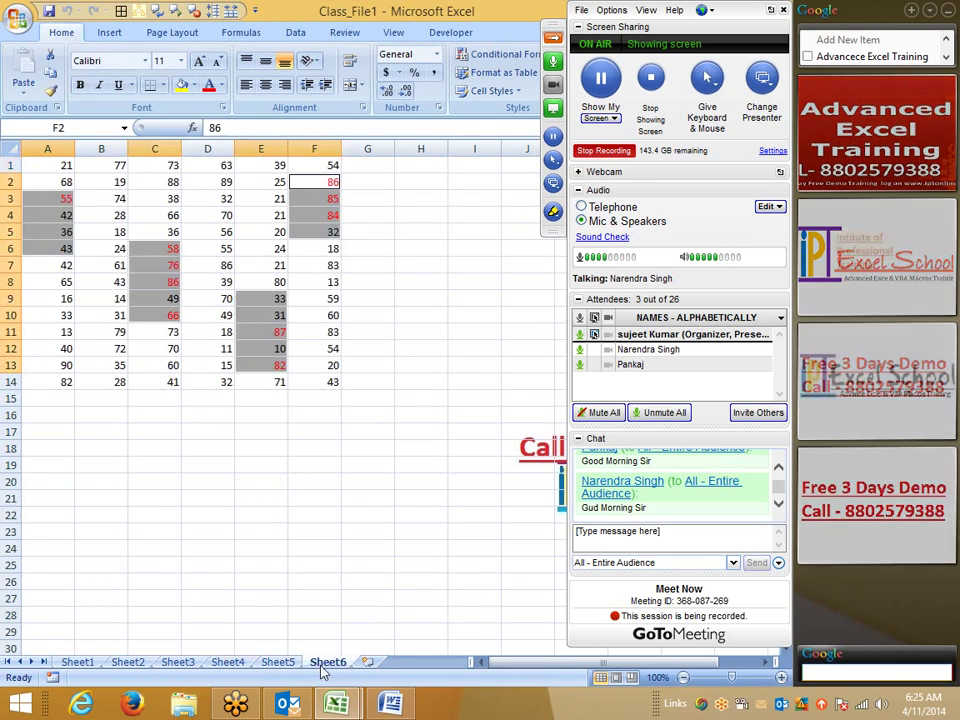
{"action": "left_click", "coordinate": [155, 498]}
{"action": "mouse_move", "coordinate": [40, 165]}
{"action": "left_mouse_down"}
{"action": "mouse_move", "coordinate": [308, 349]}
{"action": "mouse_move", "coordinate": [318, 380]}
{"action": "left_mouse_up"}
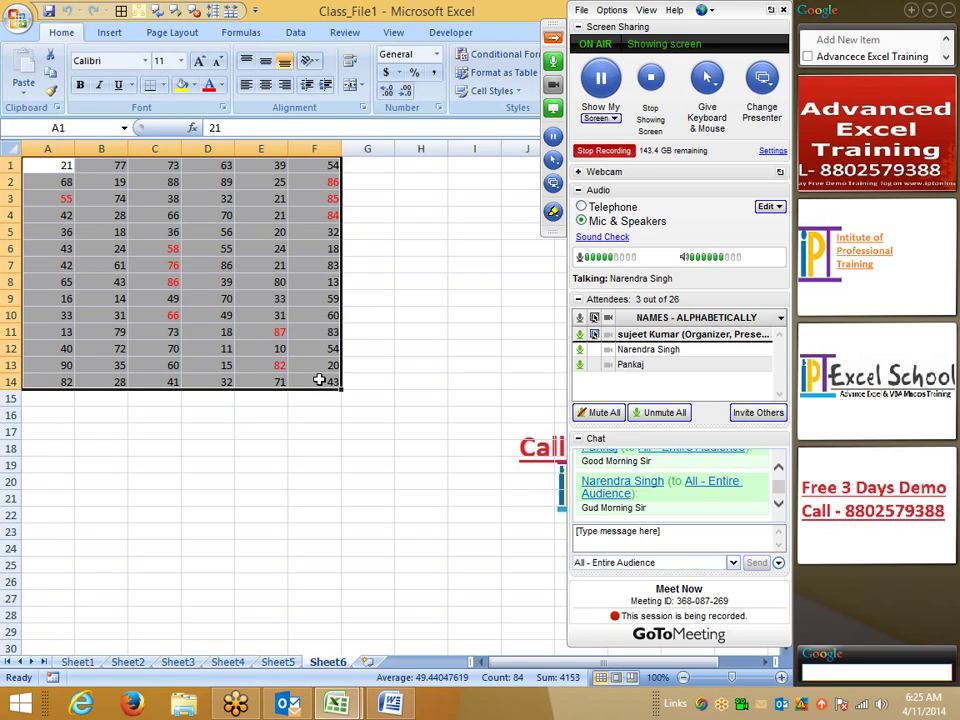
{"action": "left_click", "coordinate": [337, 705]}
{"action": "left_click", "coordinate": [396, 596]}
{"action": "left_click_drag", "start_coordinate": [306, 289], "coordinate": [391, 290]}
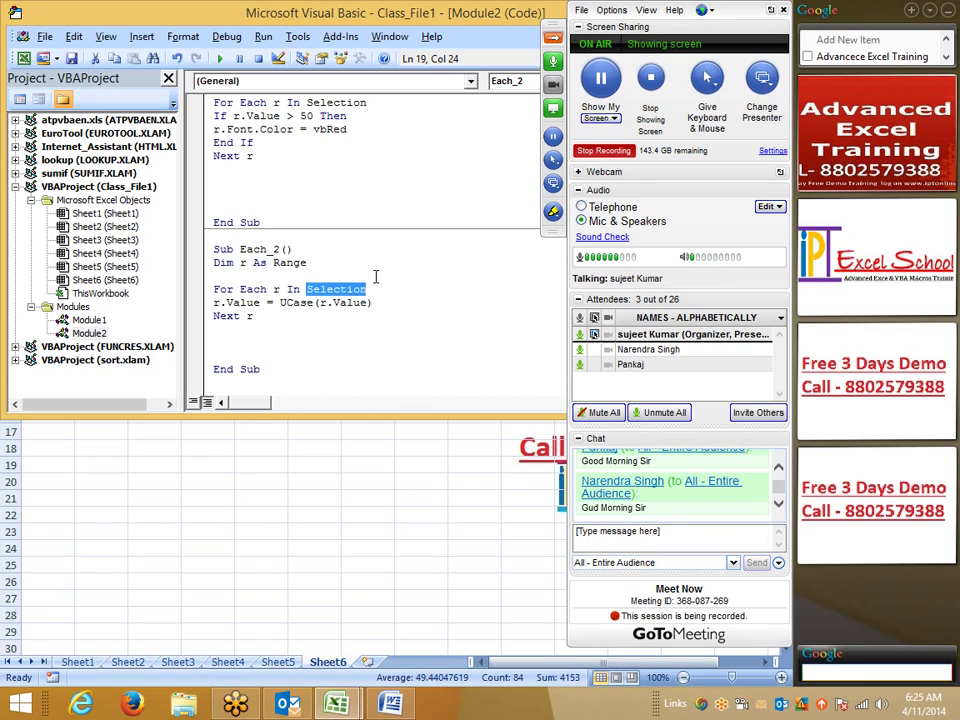
Replace Selection with Range("a5:c15") in Each_2's For Each line and highlight the new range
{"action": "type", "text": "ran"}
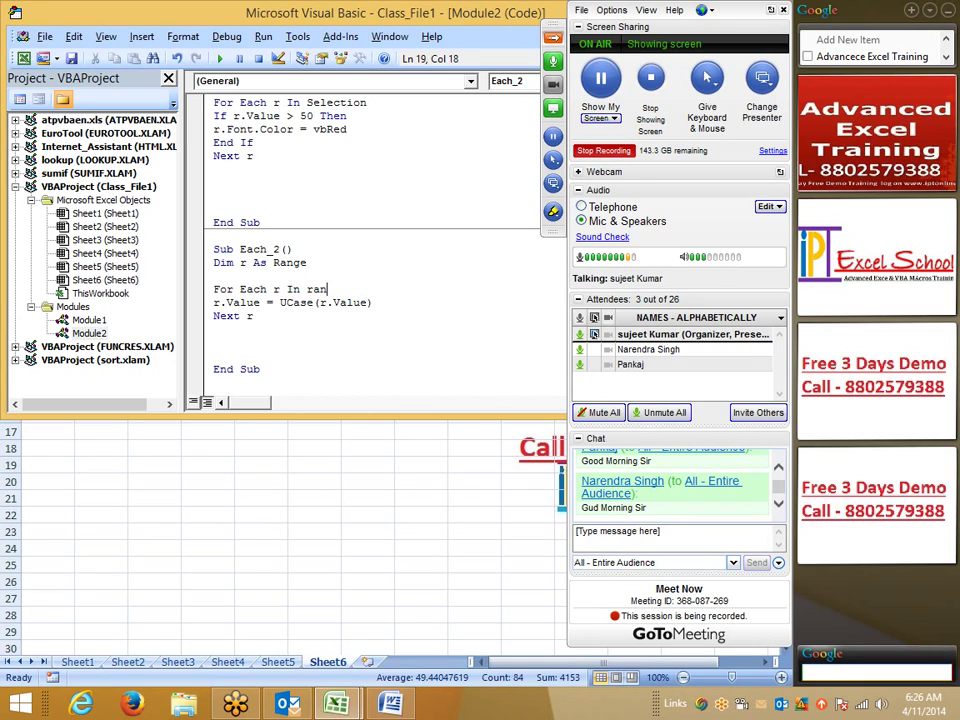
{"action": "type", "text": "ge("}
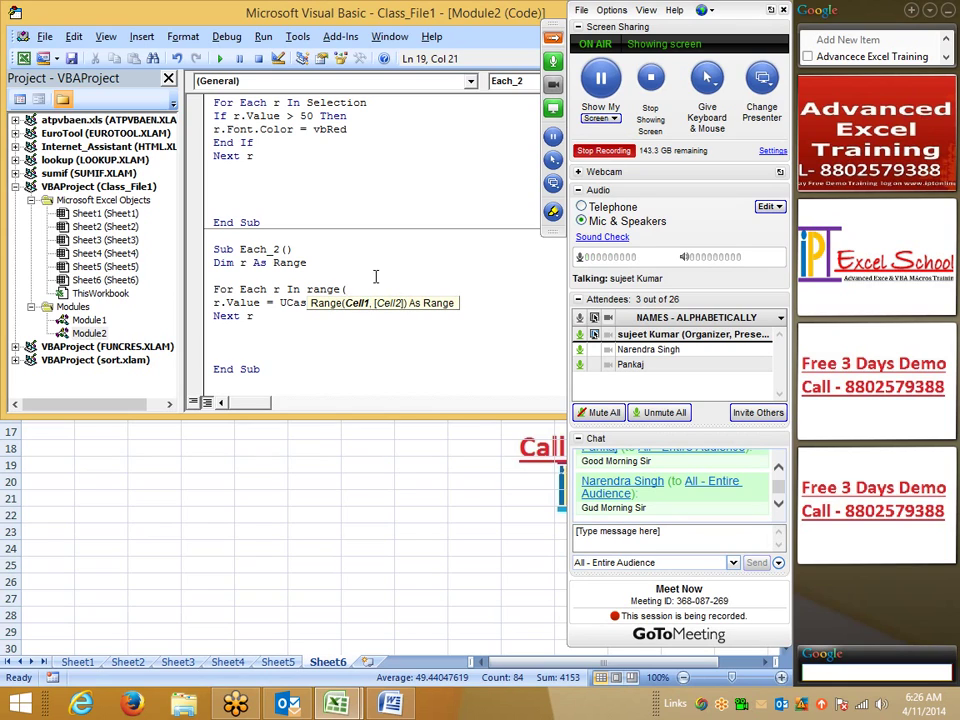
{"action": "type", "text": "\"a5"}
{"action": "type", "text": ":c15"}
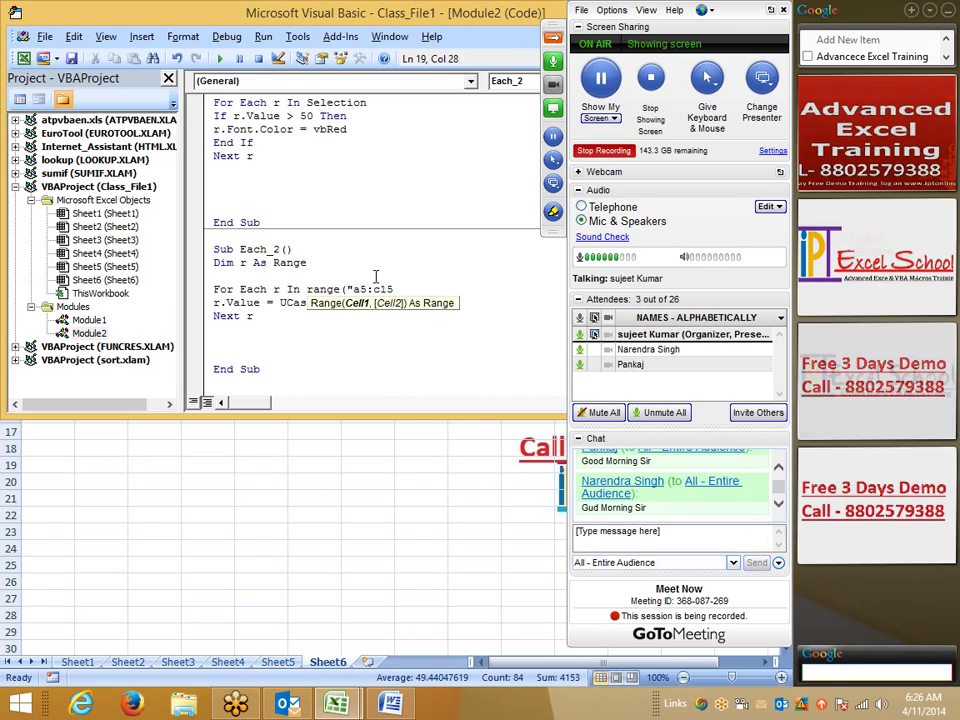
{"action": "type", "text": "\")"}
{"action": "left_click", "coordinate": [370, 315]}
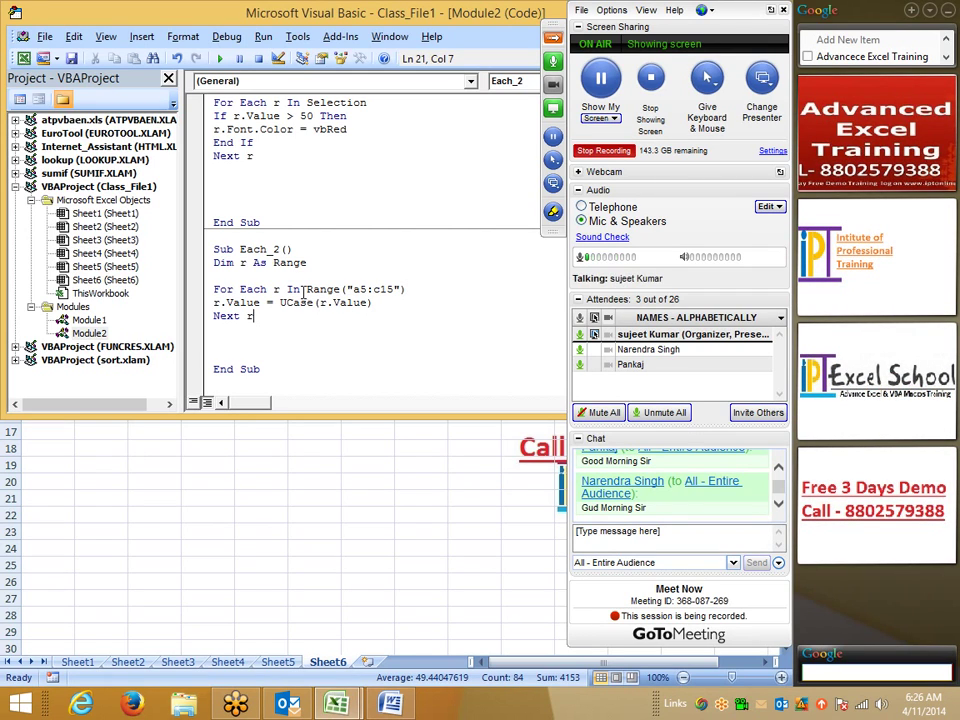
{"action": "left_click_drag", "start_coordinate": [306, 289], "coordinate": [428, 285]}
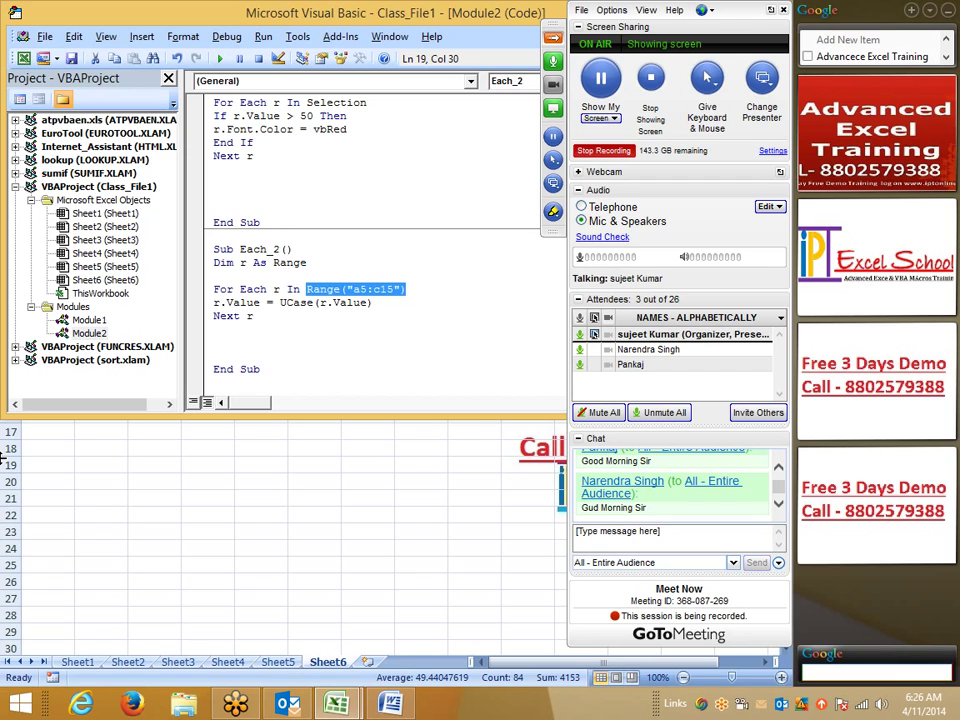
{"action": "key", "text": "alt+Tab"}
Select C21:G31 on Sheet6 and look through the Fill Color and Borders menus without applying anything
{"action": "left_click", "coordinate": [327, 415]}
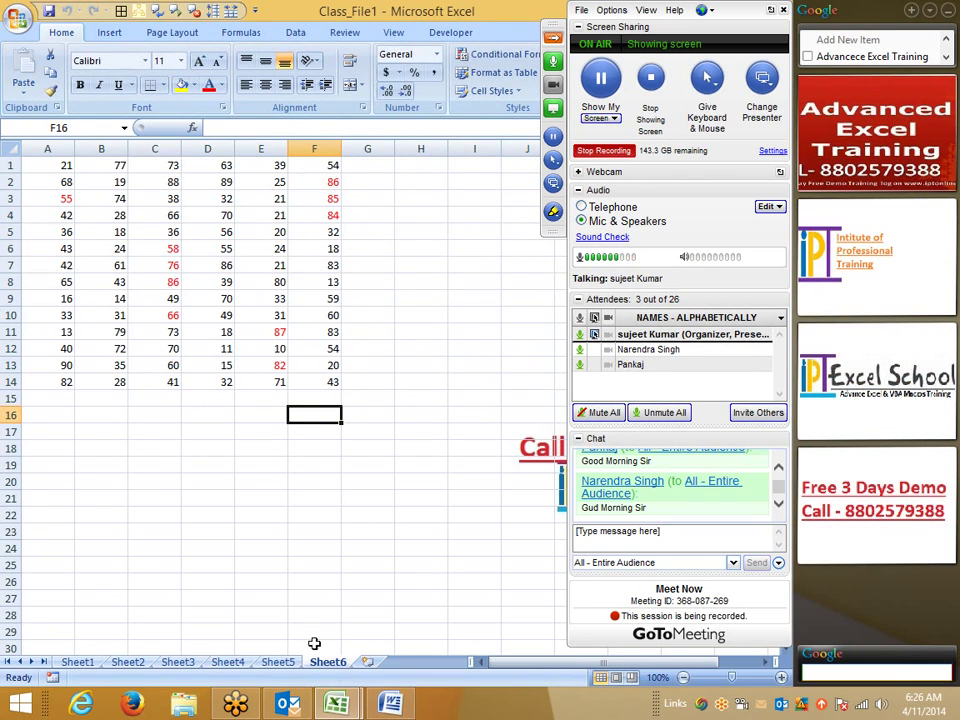
{"action": "scroll", "coordinate": [259, 613], "scroll_direction": "down", "scroll_amount": 4}
{"action": "left_click_drag", "start_coordinate": [154, 298], "coordinate": [378, 462]}
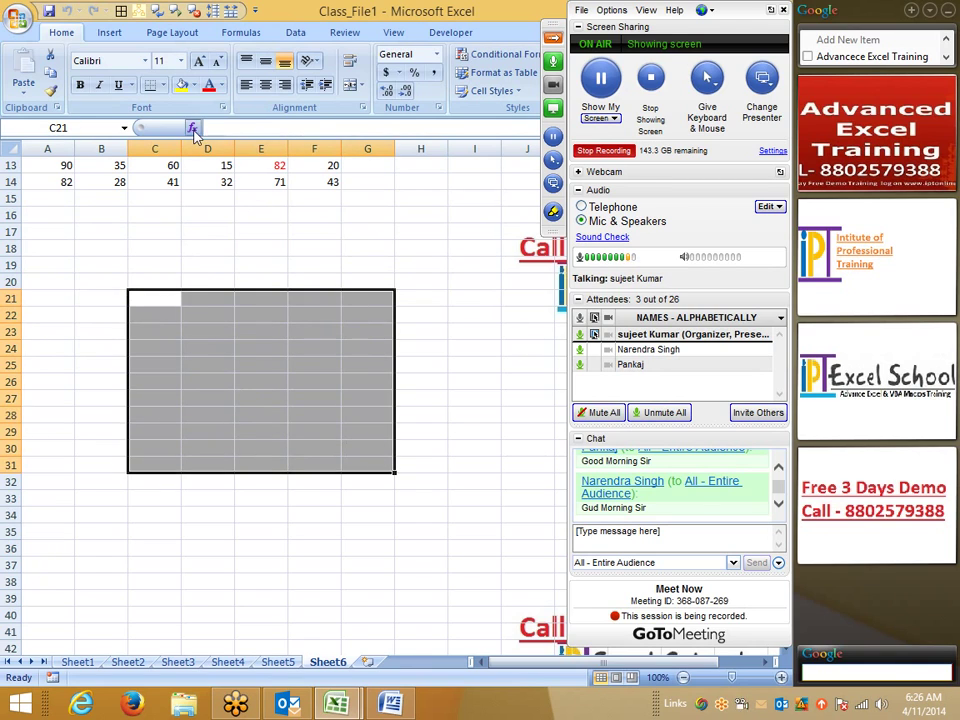
{"action": "left_click", "coordinate": [195, 85]}
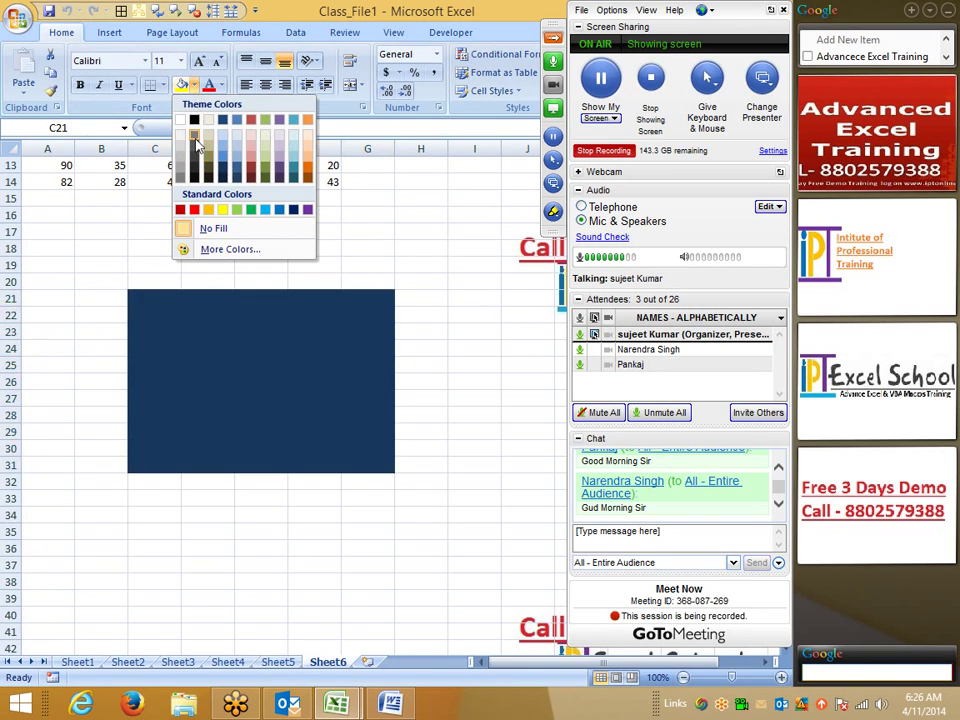
{"action": "left_click", "coordinate": [163, 85]}
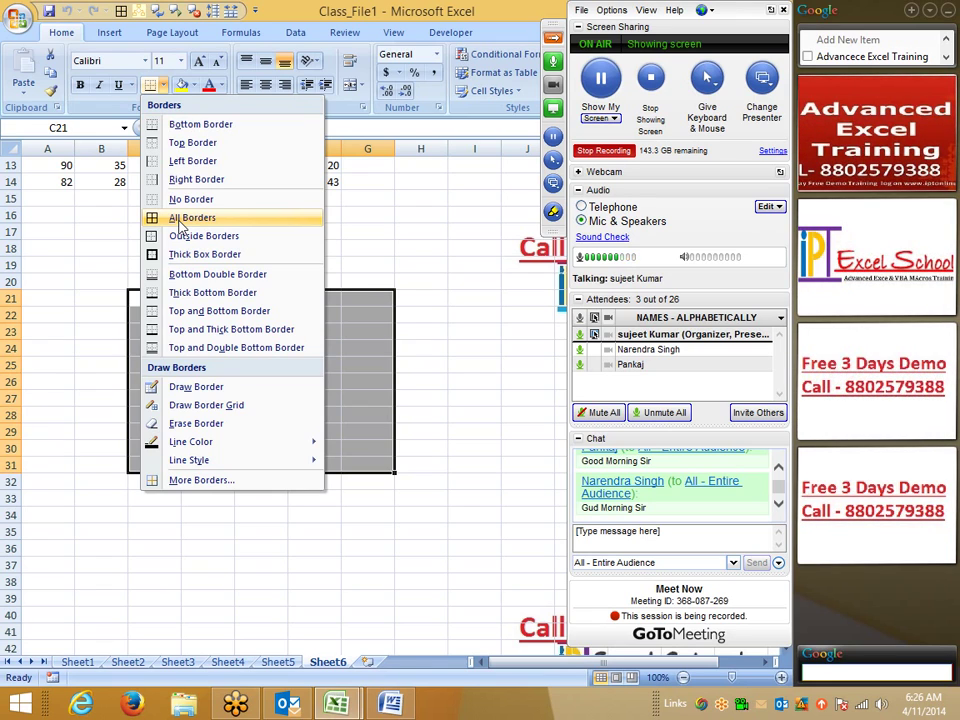
{"action": "left_click", "coordinate": [394, 531]}
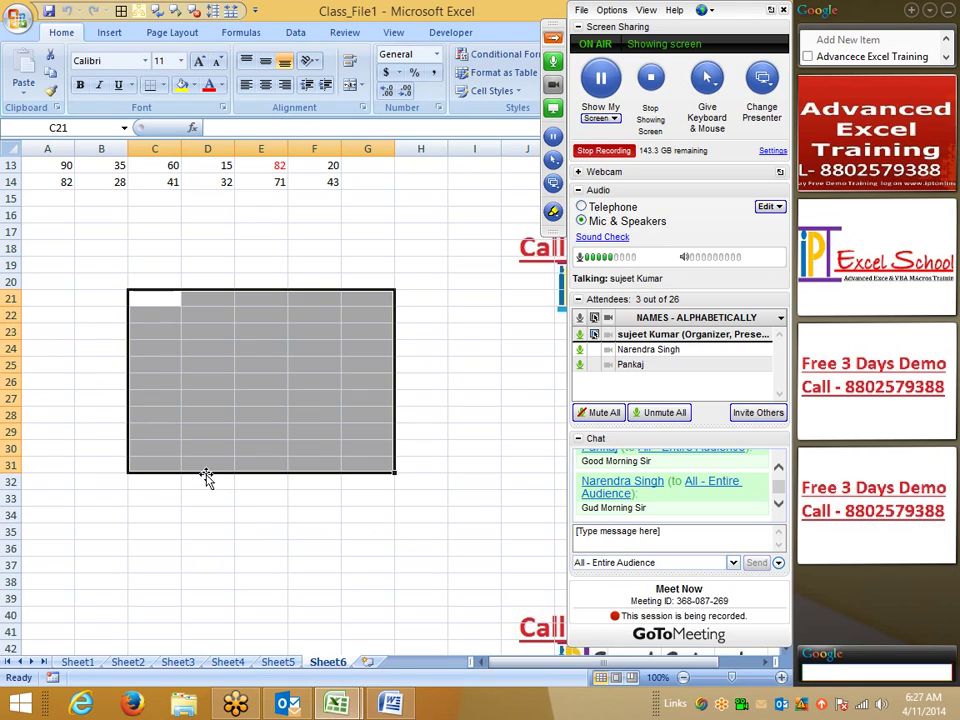
{"action": "left_click_drag", "start_coordinate": [105, 249], "coordinate": [368, 416]}
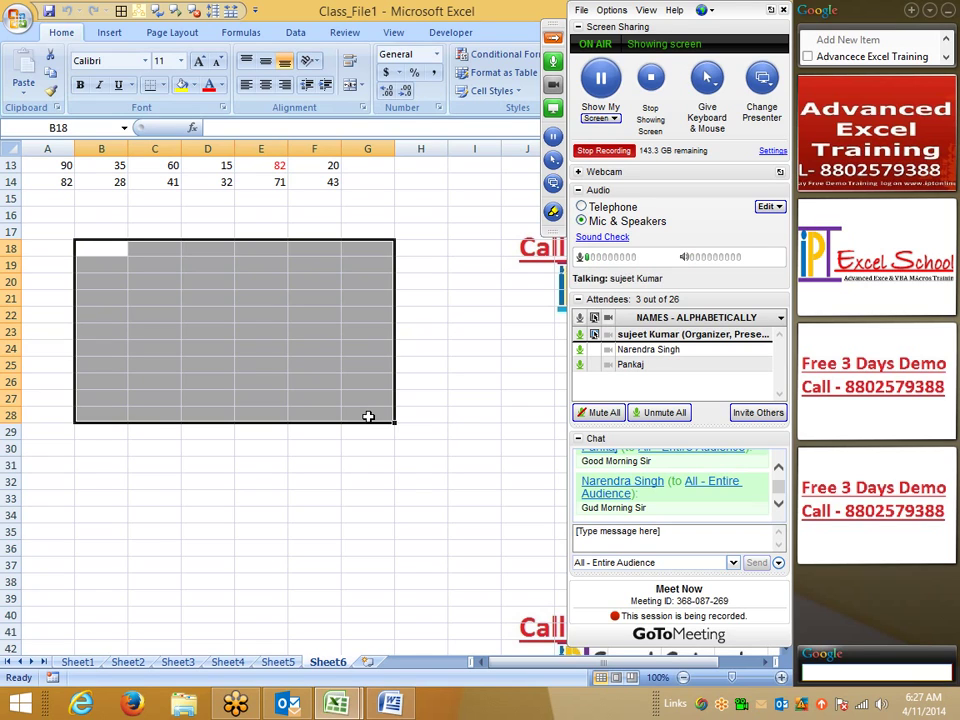
{"action": "left_click", "coordinate": [225, 298]}
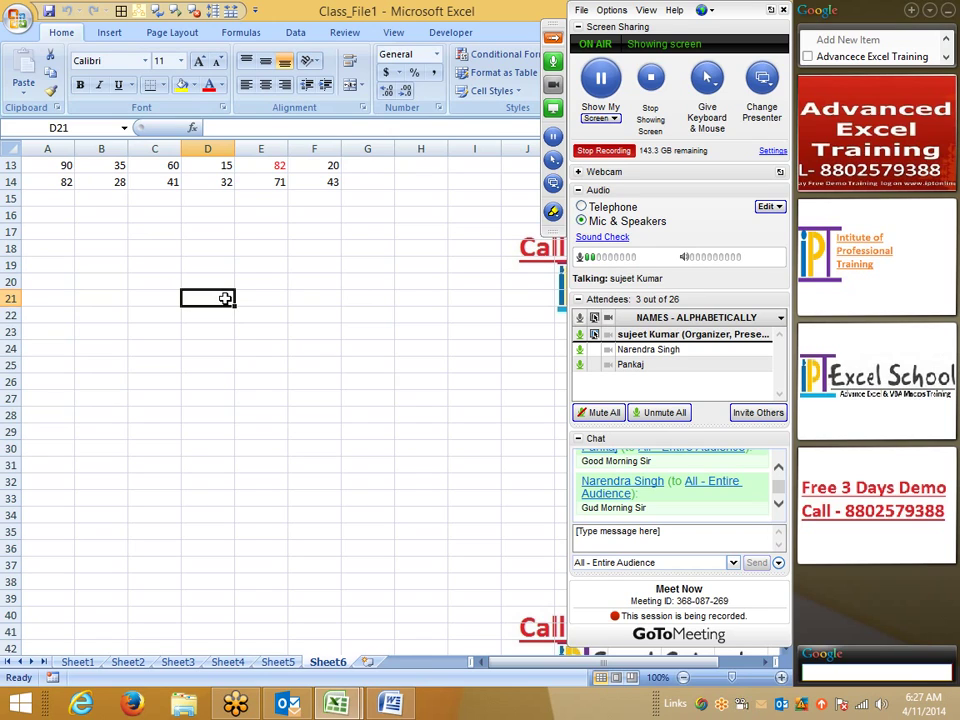
{"action": "left_click", "coordinate": [163, 271]}
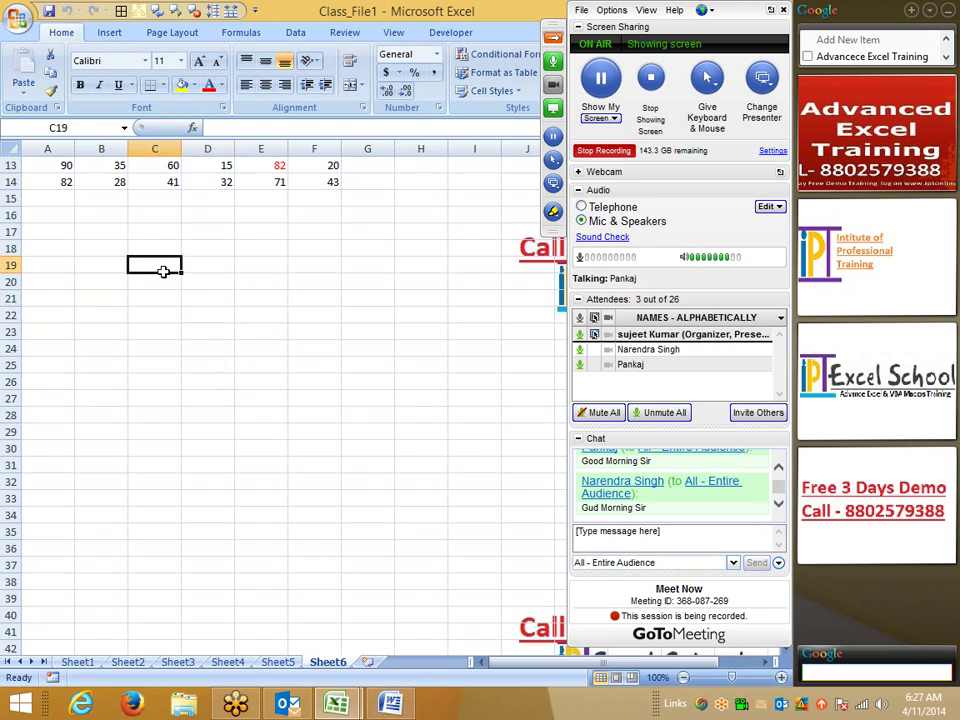
{"action": "left_click_drag", "start_coordinate": [163, 271], "coordinate": [379, 469]}
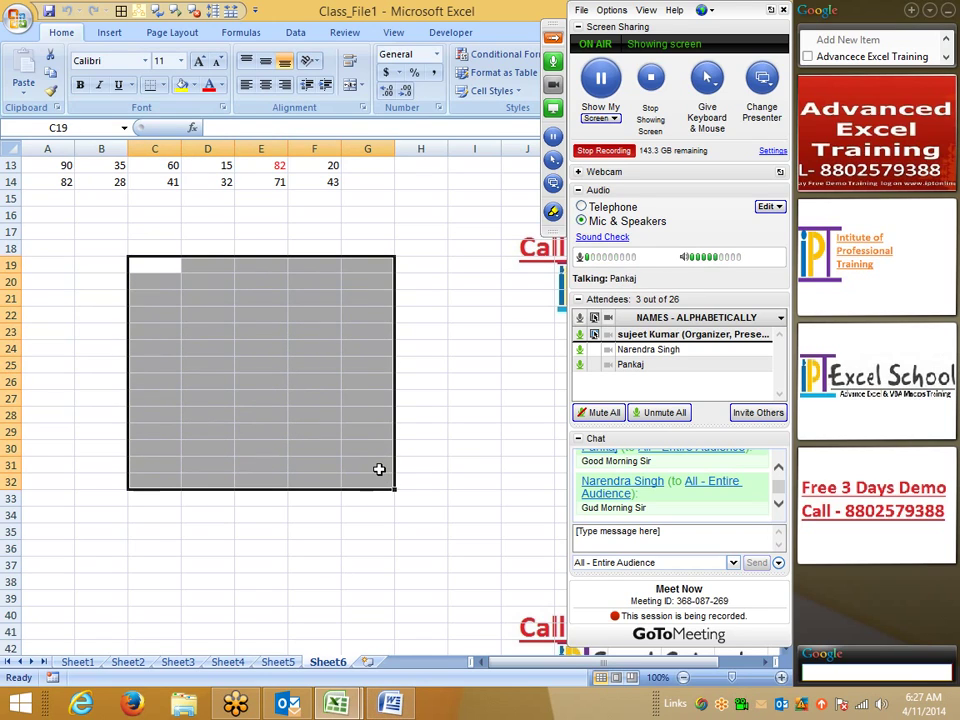
{"action": "left_click", "coordinate": [439, 500]}
{"action": "left_click_drag", "start_coordinate": [422, 548], "coordinate": [159, 318]}
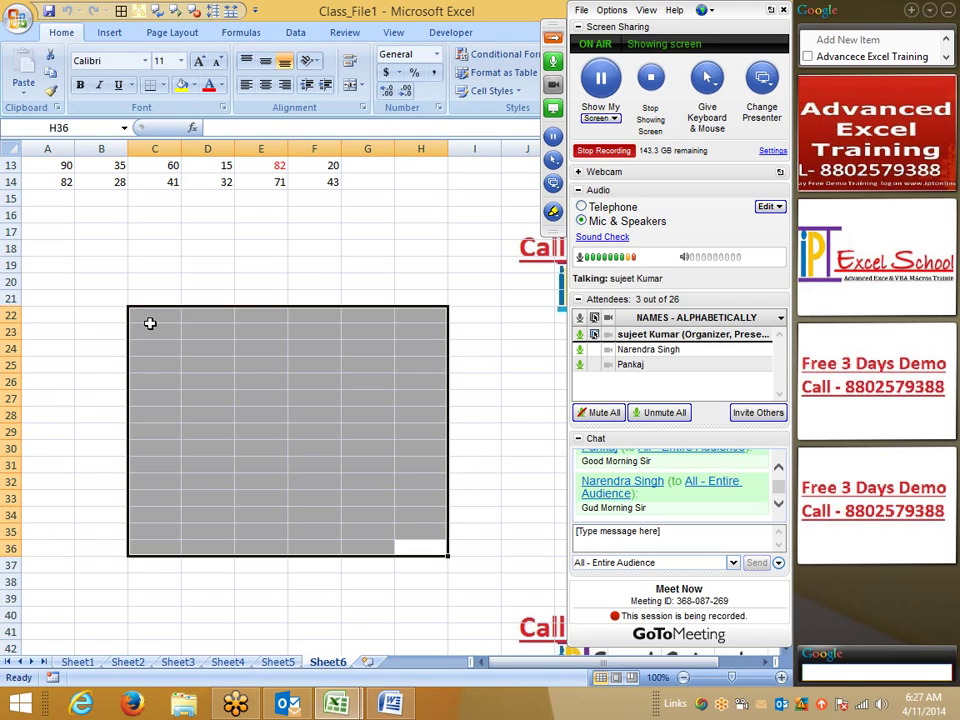
{"action": "left_click", "coordinate": [160, 213]}
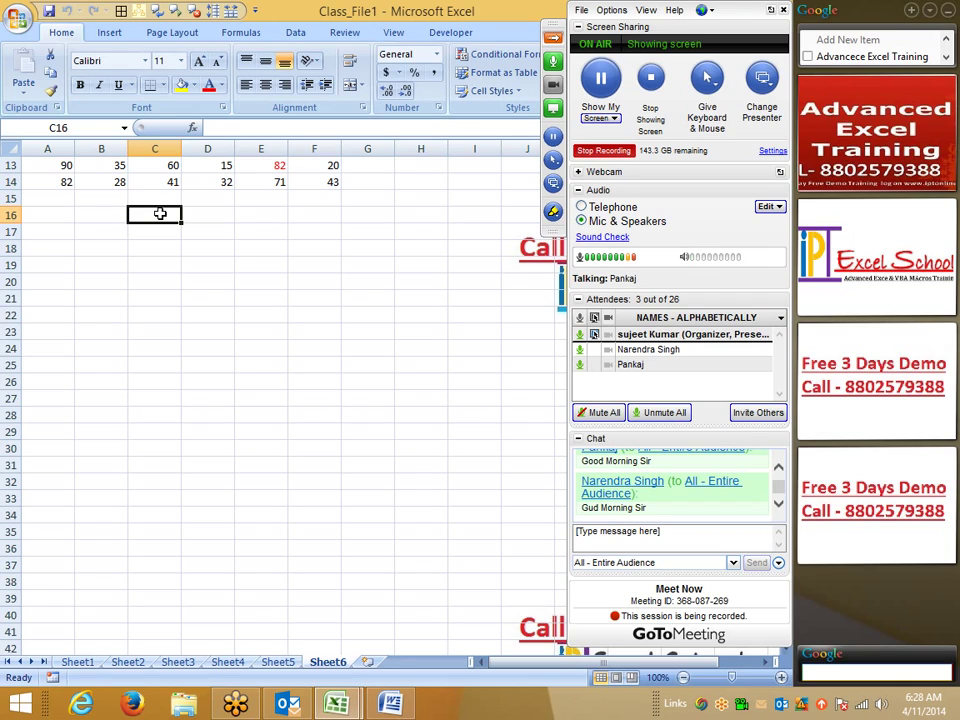
{"action": "left_click_drag", "start_coordinate": [47, 213], "coordinate": [45, 326]}
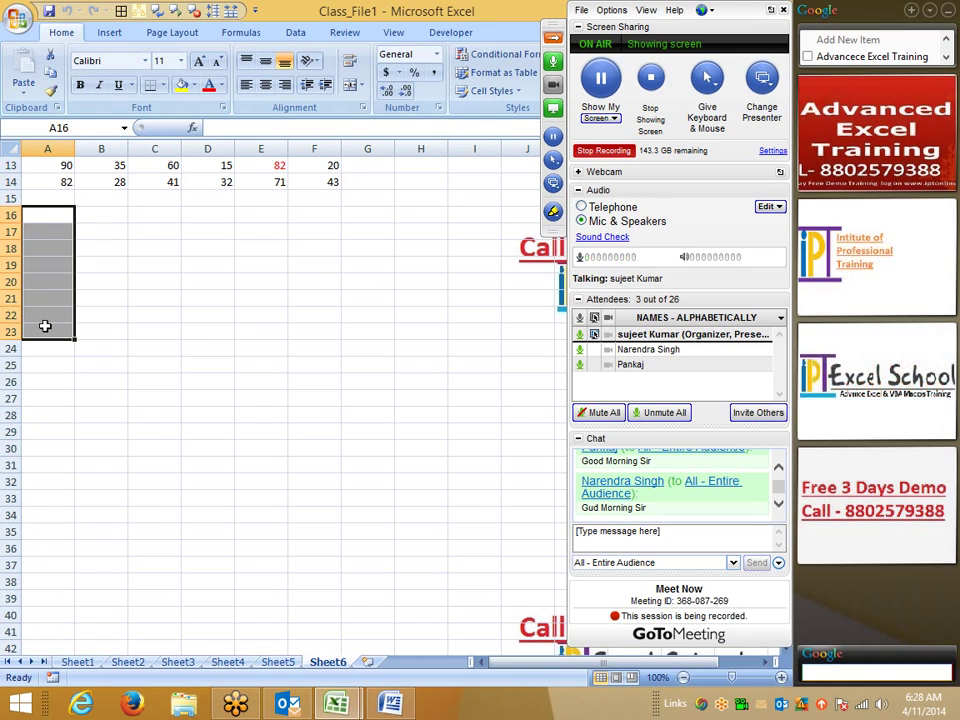
{"action": "key", "text": "Return"}
{"action": "key", "text": "Return"}
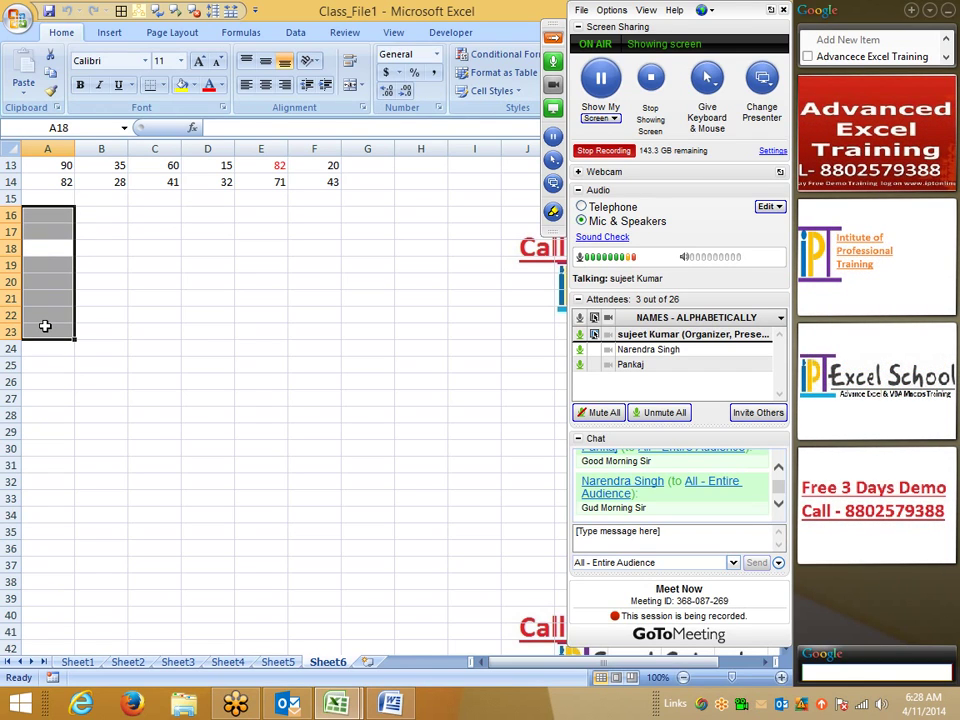
{"action": "key", "text": "Return"}
{"action": "key", "text": "Return"}
{"action": "key", "text": "Return"}
{"action": "key", "text": "Return"}
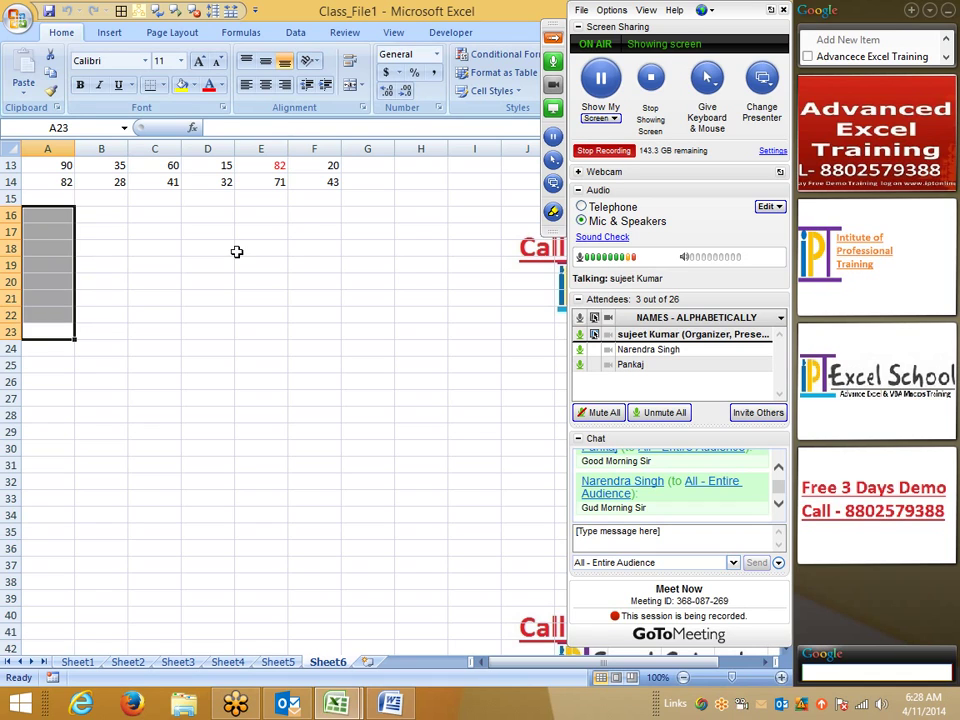
{"action": "left_click", "coordinate": [236, 253]}
{"action": "scroll", "coordinate": [265, 327], "scroll_direction": "up", "scroll_amount": 4}
{"action": "mouse_move", "coordinate": [47, 168]}
{"action": "left_mouse_down"}
{"action": "mouse_move", "coordinate": [165, 285]}
{"action": "mouse_move", "coordinate": [313, 377]}
{"action": "left_mouse_up"}
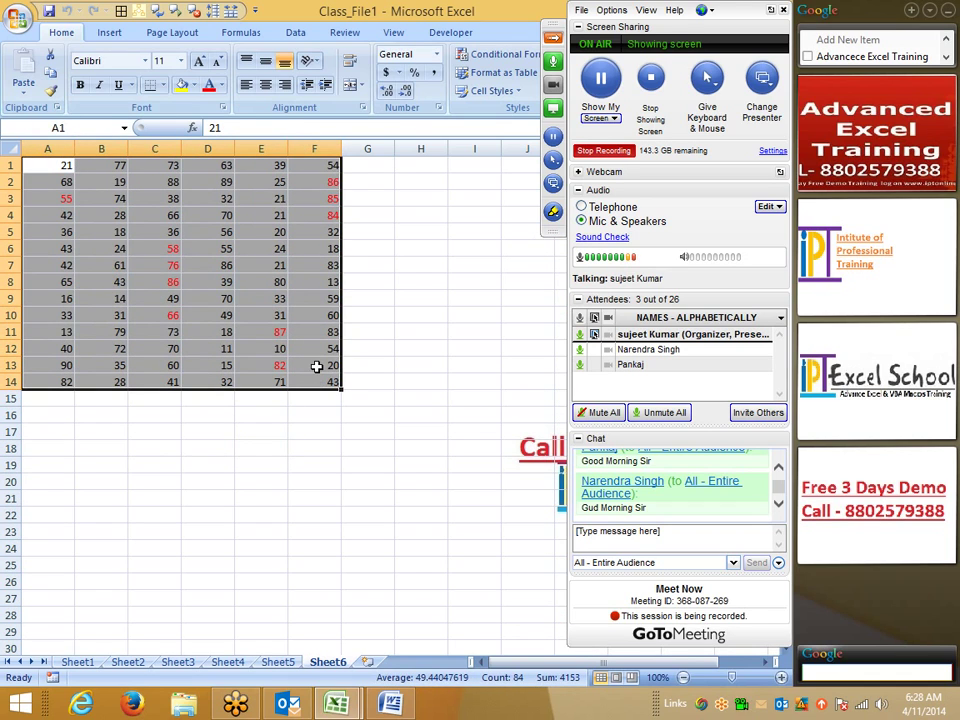
{"action": "key", "text": "Tab"}
{"action": "key", "text": "Tab"}
{"action": "key", "text": "Tab"}
{"action": "key", "text": "Tab"}
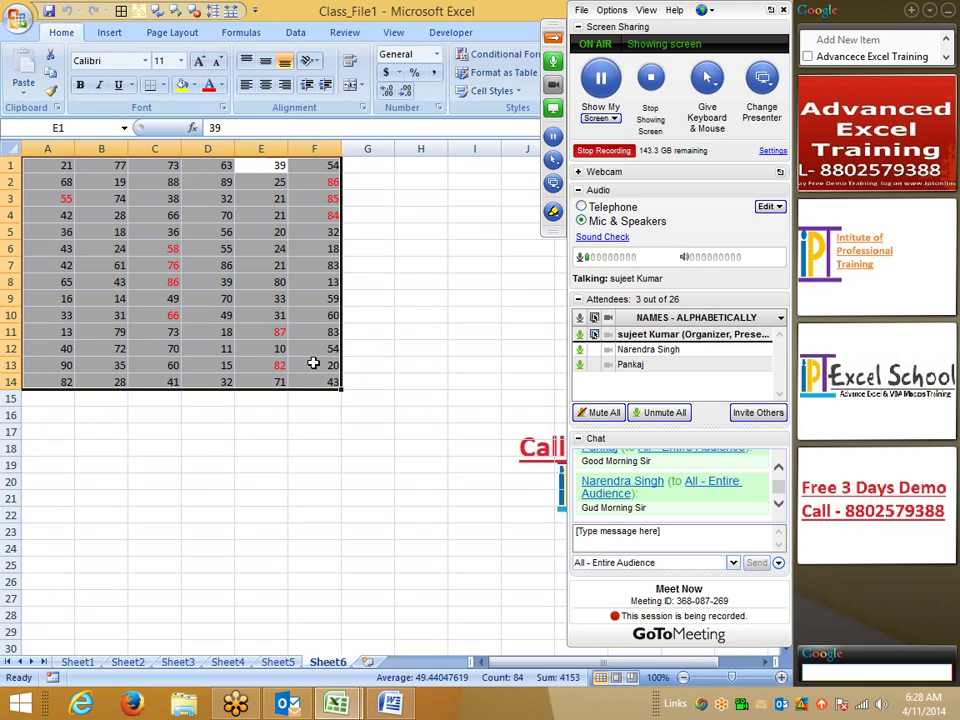
{"action": "key", "text": "Tab"}
{"action": "key", "text": "Tab"}
{"action": "key", "text": "Tab"}
{"action": "key", "text": "Tab"}
{"action": "key", "text": "Tab"}
{"action": "key", "text": "Tab"}
{"action": "key", "text": "Tab"}
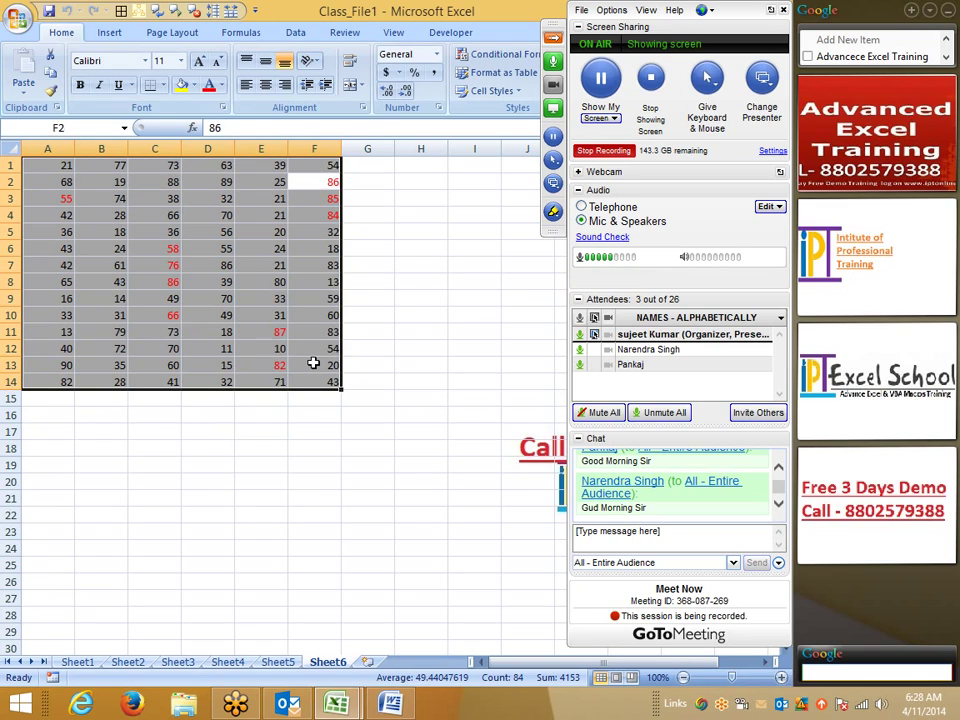
{"action": "key", "text": "Tab"}
{"action": "key", "text": "Tab"}
{"action": "key", "text": "Tab"}
{"action": "key", "text": "Tab"}
{"action": "key", "text": "Tab"}
{"action": "key", "text": "Tab"}
{"action": "key", "text": "Tab"}
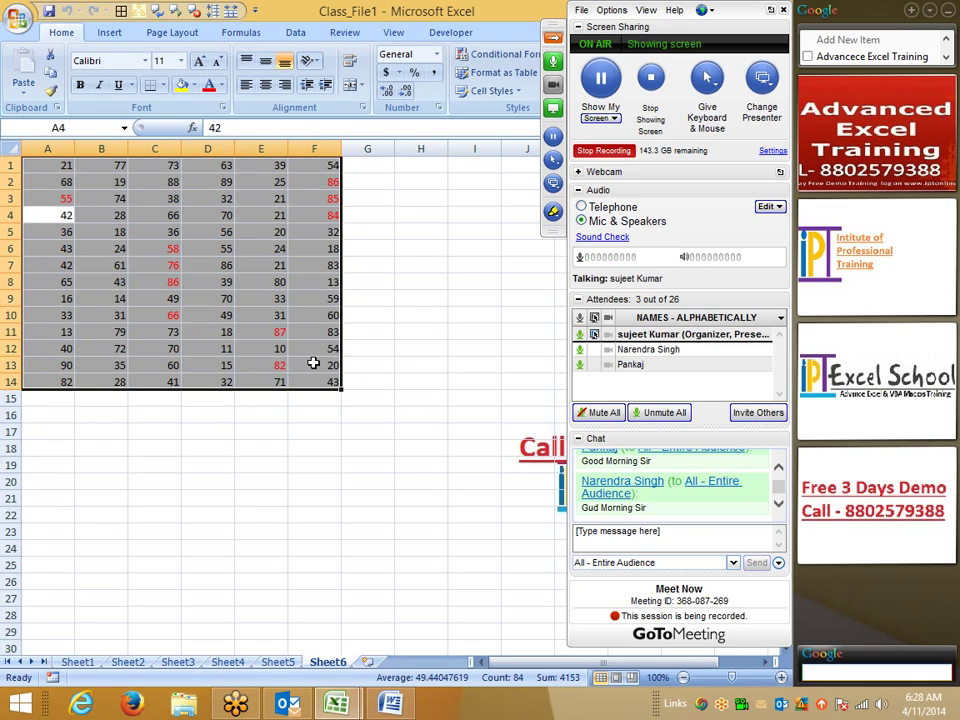
{"action": "key", "text": "Tab"}
{"action": "key", "text": "Tab"}
{"action": "key", "text": "Tab"}
{"action": "key", "text": "Tab"}
{"action": "key", "text": "Tab"}
{"action": "key", "text": "Tab"}
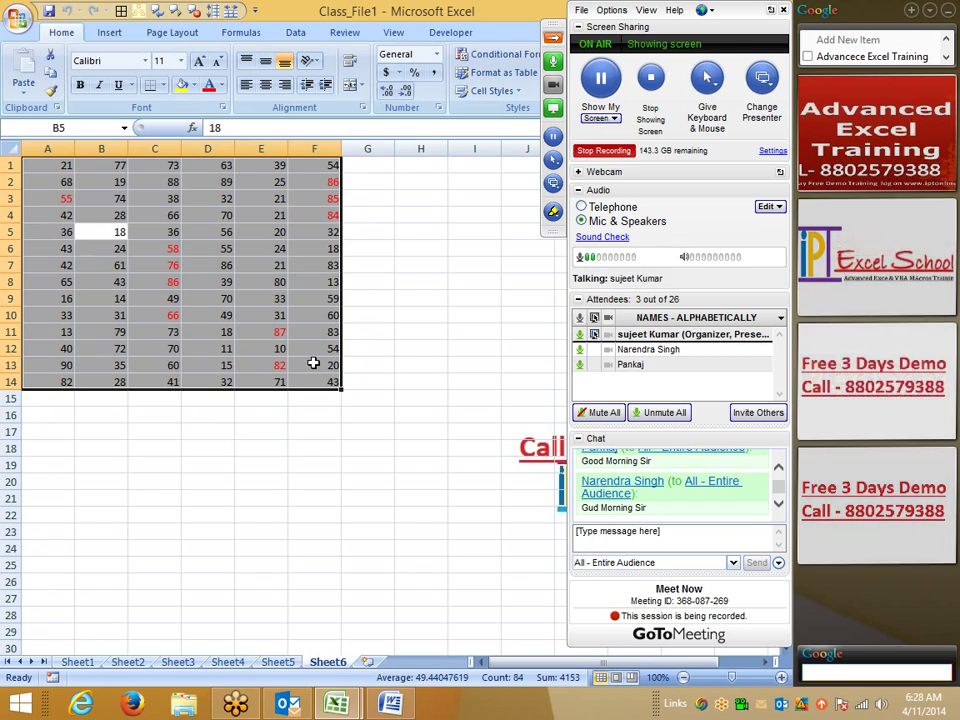
{"action": "key", "text": "Tab"}
{"action": "key", "text": "Tab"}
{"action": "key", "text": "Tab"}
{"action": "key", "text": "Tab"}
{"action": "key", "text": "Tab"}
{"action": "left_click", "coordinate": [260, 463]}
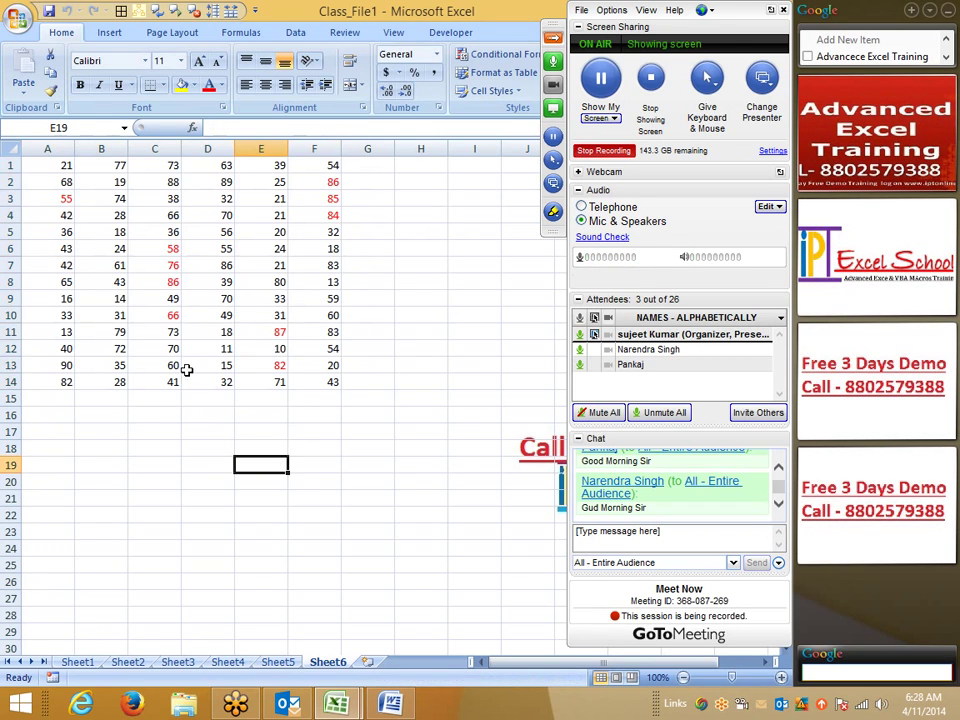
{"action": "mouse_move", "coordinate": [47, 165]}
{"action": "left_mouse_down"}
{"action": "mouse_move", "coordinate": [222, 337]}
{"action": "mouse_move", "coordinate": [319, 368]}
{"action": "left_mouse_up"}
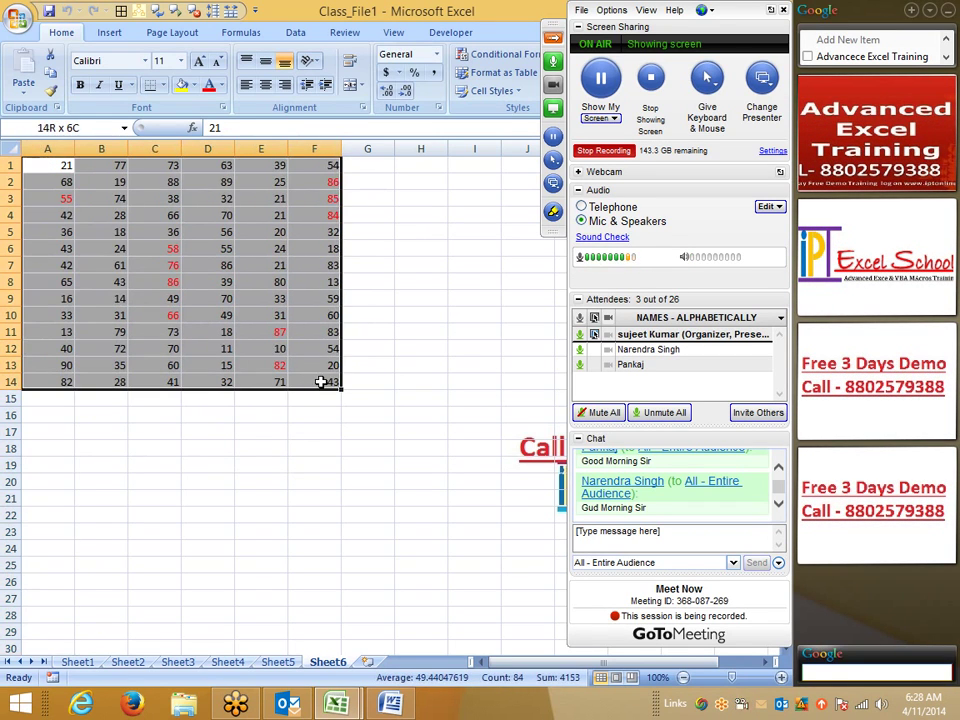
{"action": "key", "text": "Return"}
{"action": "key", "text": "Return"}
{"action": "key", "text": "Return"}
{"action": "key", "text": "Return"}
{"action": "key", "text": "Return"}
{"action": "key", "text": "Return"}
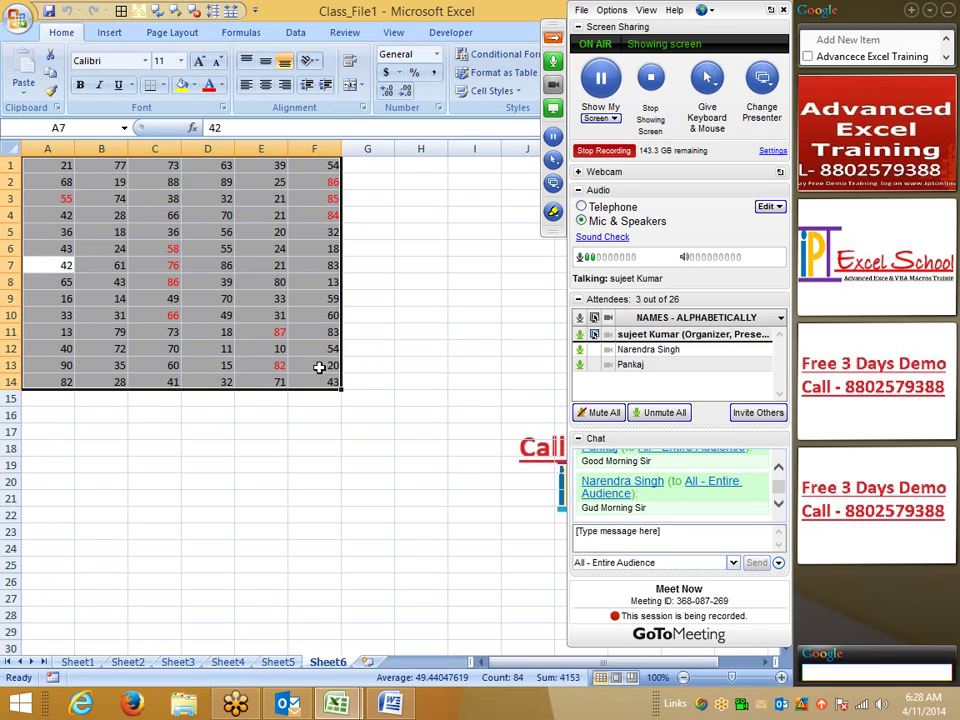
{"action": "key", "text": "Return"}
{"action": "key", "text": "Return"}
{"action": "key", "text": "Return"}
{"action": "key", "text": "Return"}
{"action": "key", "text": "Return"}
{"action": "key", "text": "Return"}
{"action": "key", "text": "Return"}
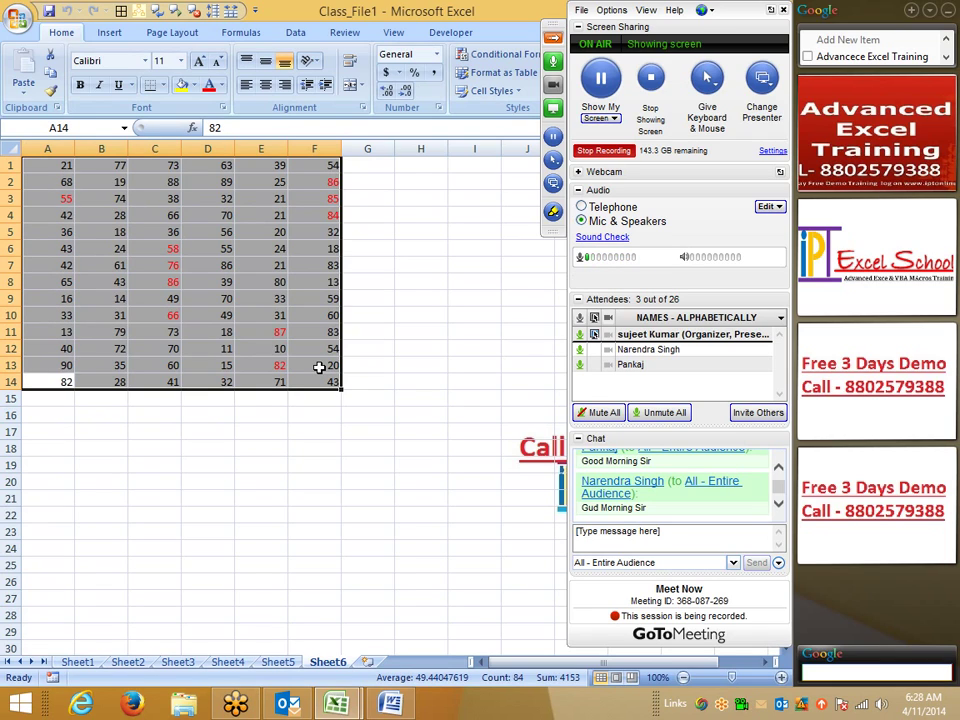
{"action": "key", "text": "Return"}
{"action": "key", "text": "Return"}
{"action": "key", "text": "Return"}
{"action": "key", "text": "Return"}
{"action": "key", "text": "Return"}
{"action": "key", "text": "Return"}
{"action": "key", "text": "Return"}
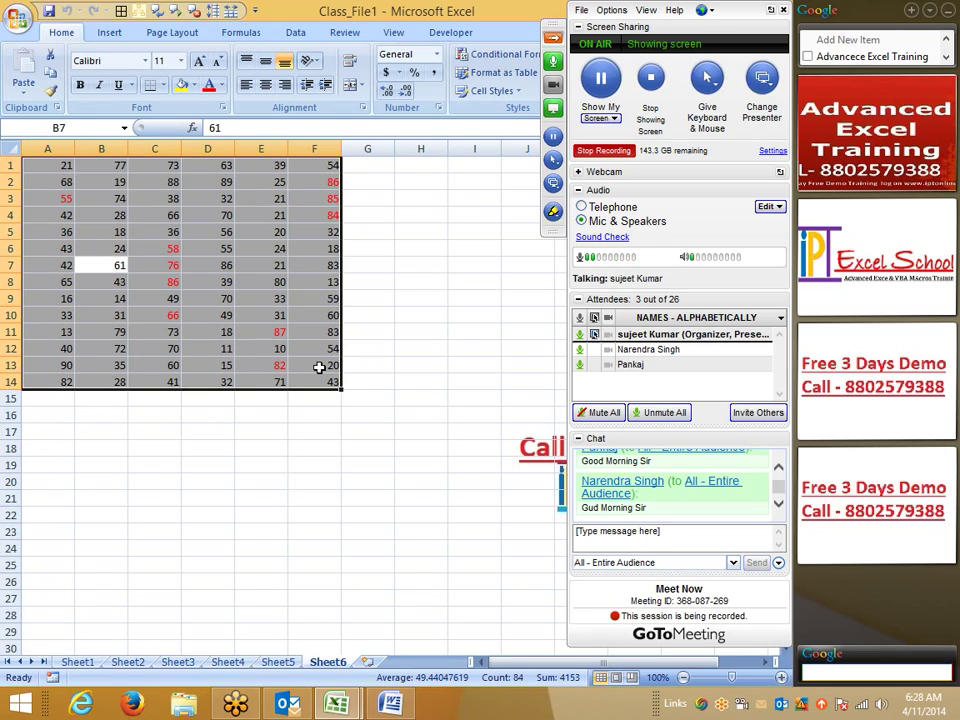
{"action": "key", "text": "Return"}
{"action": "key", "text": "Return"}
{"action": "key", "text": "Return"}
{"action": "key", "text": "Return"}
{"action": "key", "text": "Return"}
{"action": "key", "text": "Return"}
{"action": "key", "text": "Return"}
{"action": "key", "text": "Return"}
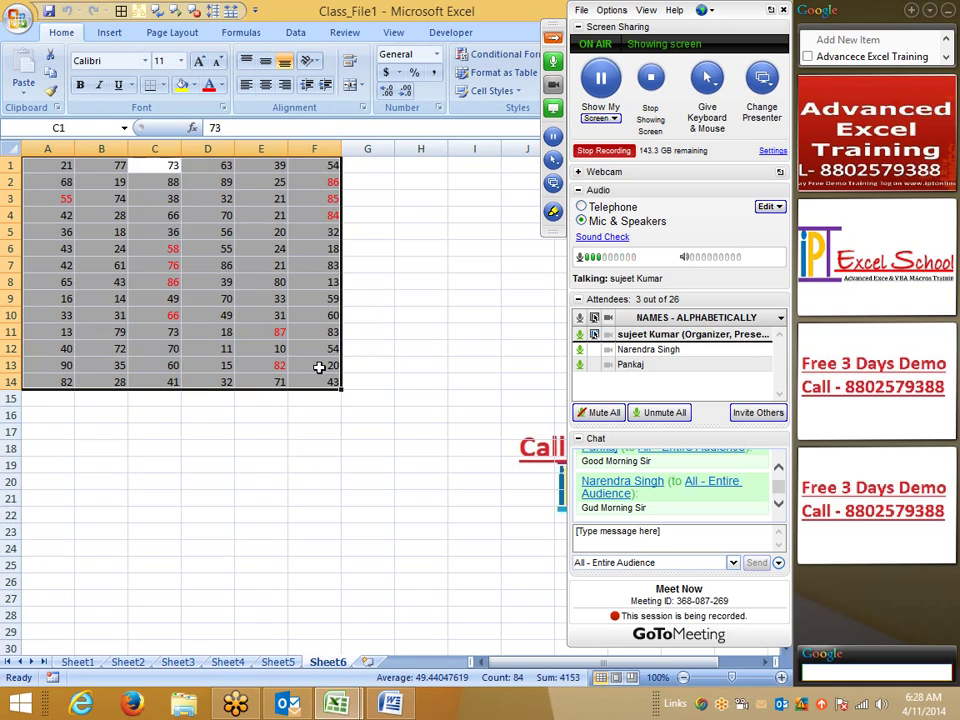
{"action": "key", "text": "Return"}
{"action": "key", "text": "Return"}
{"action": "key", "text": "Return"}
{"action": "key", "text": "Return"}
{"action": "key", "text": "Return"}
{"action": "key", "text": "Return"}
{"action": "key", "text": "Return"}
{"action": "key", "text": "Return"}
{"action": "key", "text": "Return"}
{"action": "key", "text": "Return"}
{"action": "key", "text": "Return"}
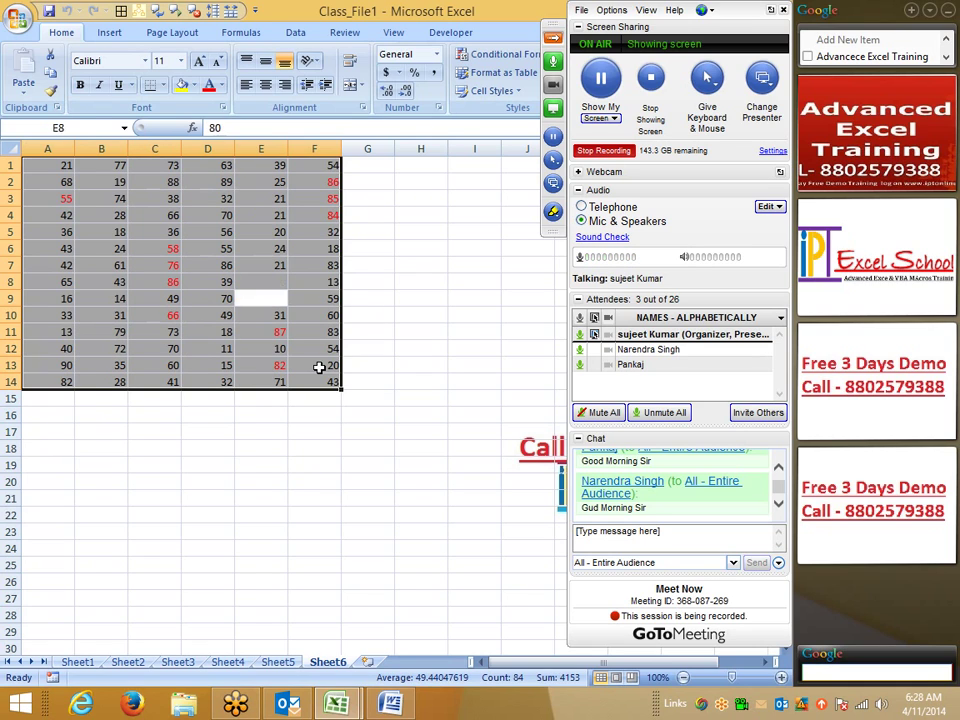
{"action": "key", "text": "Return"}
{"action": "key", "text": "Return"}
{"action": "key", "text": "Return"}
{"action": "key", "text": "Return"}
{"action": "key", "text": "Return"}
{"action": "key", "text": "Return"}
{"action": "key", "text": "Return"}
{"action": "key", "text": "Return"}
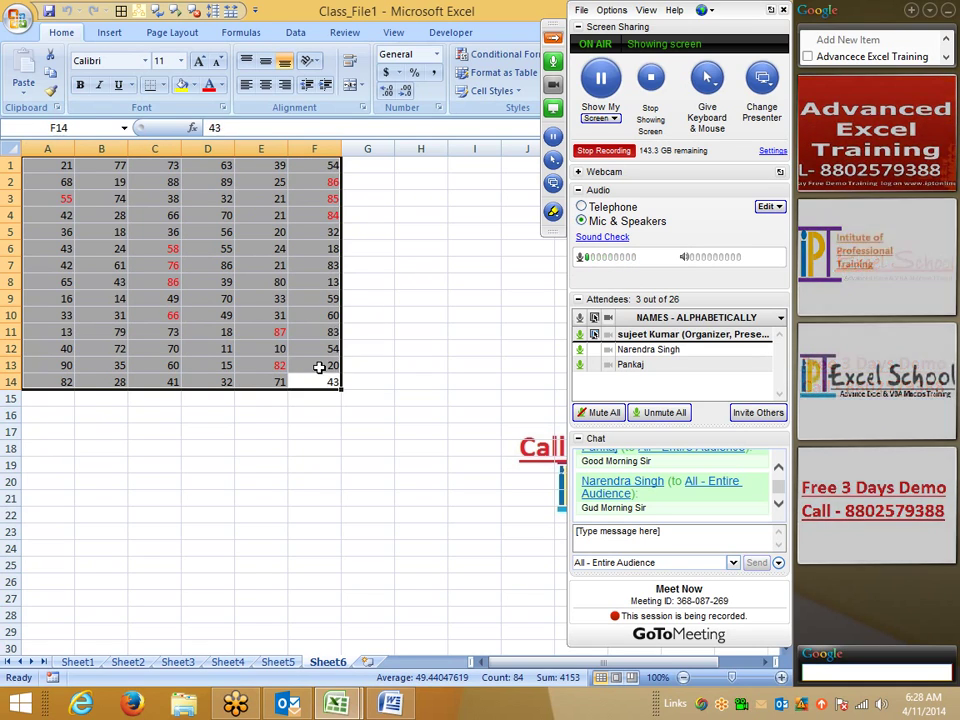
{"action": "key", "text": "Return"}
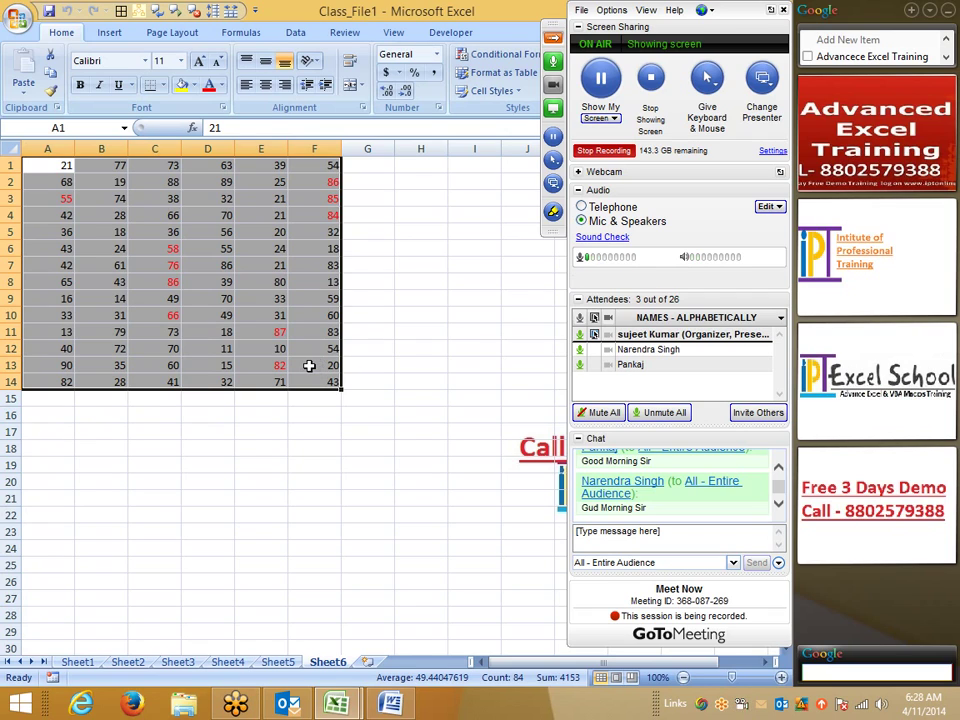
{"action": "key", "text": "Tab"}
{"action": "key", "text": "Tab"}
{"action": "key", "text": "Tab"}
{"action": "key", "text": "Tab"}
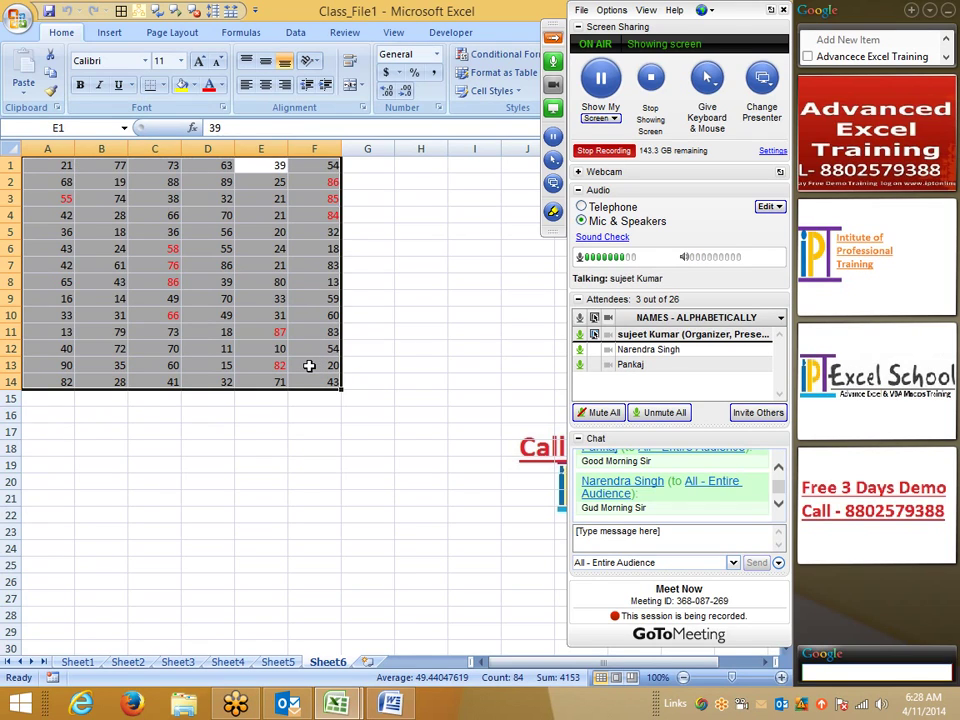
{"action": "key", "text": "Tab"}
{"action": "key", "text": "Tab"}
{"action": "key", "text": "Tab"}
{"action": "key", "text": "Tab"}
{"action": "key", "text": "Tab"}
{"action": "key", "text": "Tab"}
{"action": "key", "text": "Tab"}
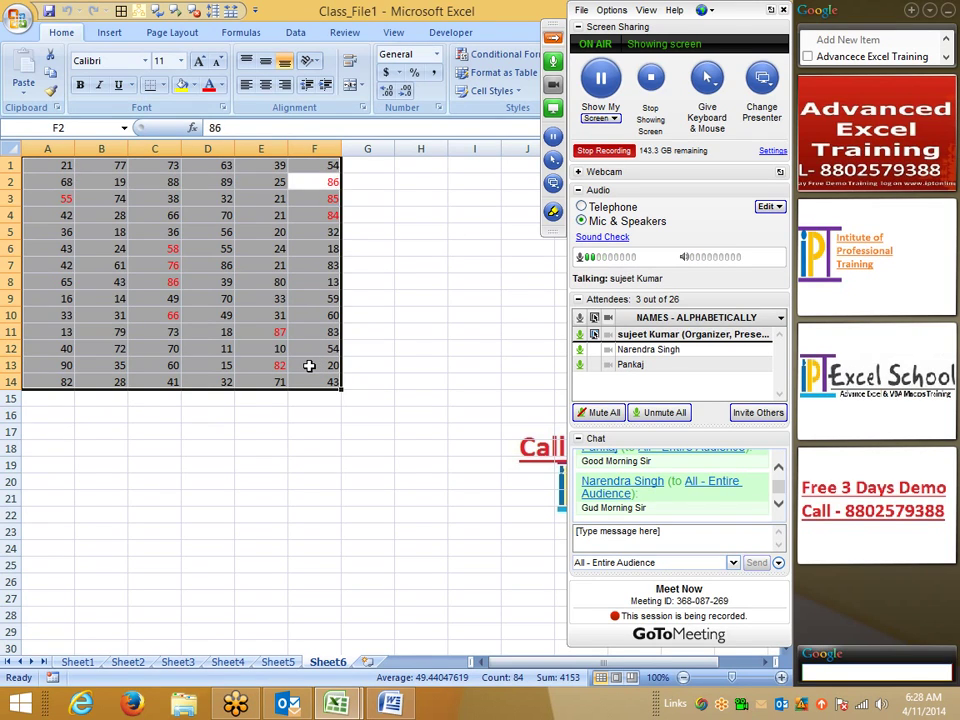
{"action": "key", "text": "Tab"}
{"action": "key", "text": "Tab"}
{"action": "key", "text": "Tab"}
{"action": "key", "text": "Tab"}
{"action": "key", "text": "Tab"}
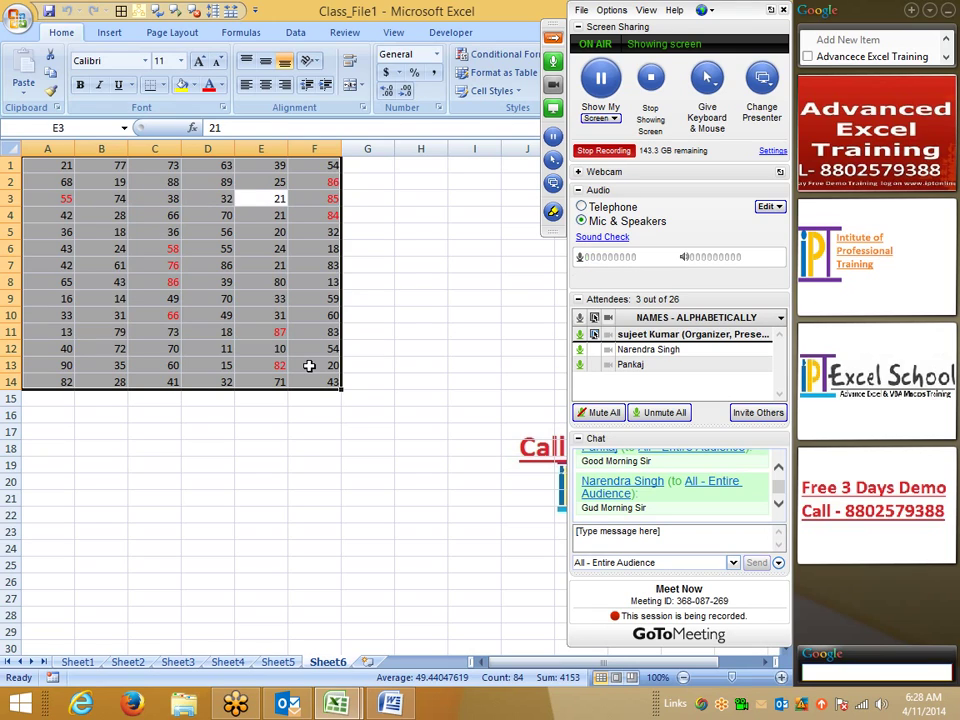
{"action": "key", "text": "Tab"}
{"action": "key", "text": "Tab"}
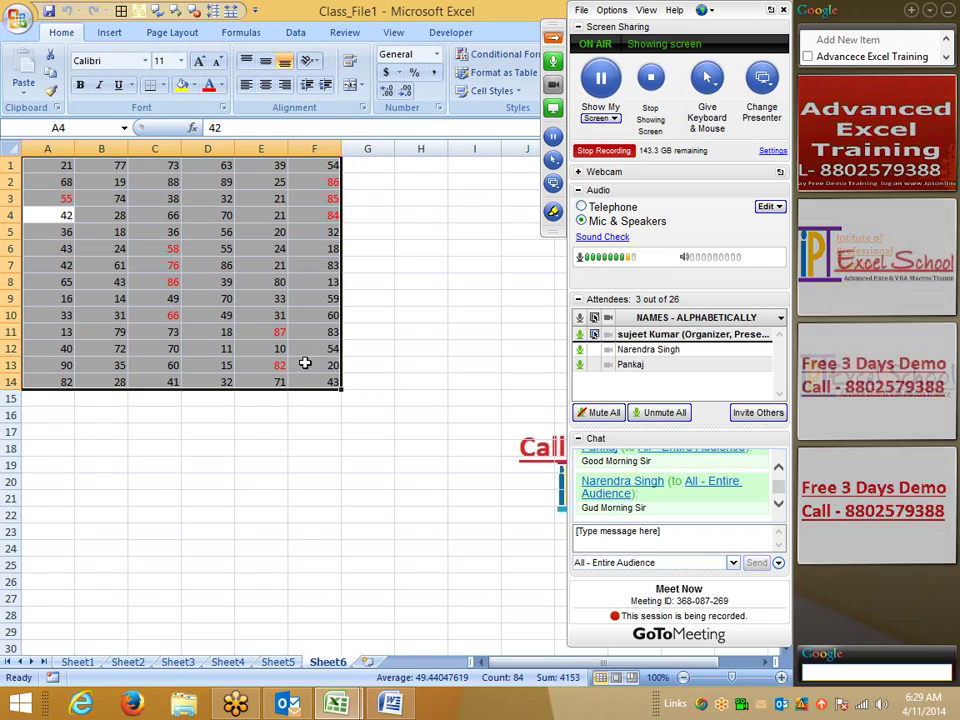
{"action": "left_click_drag", "start_coordinate": [140, 365], "coordinate": [145, 382]}
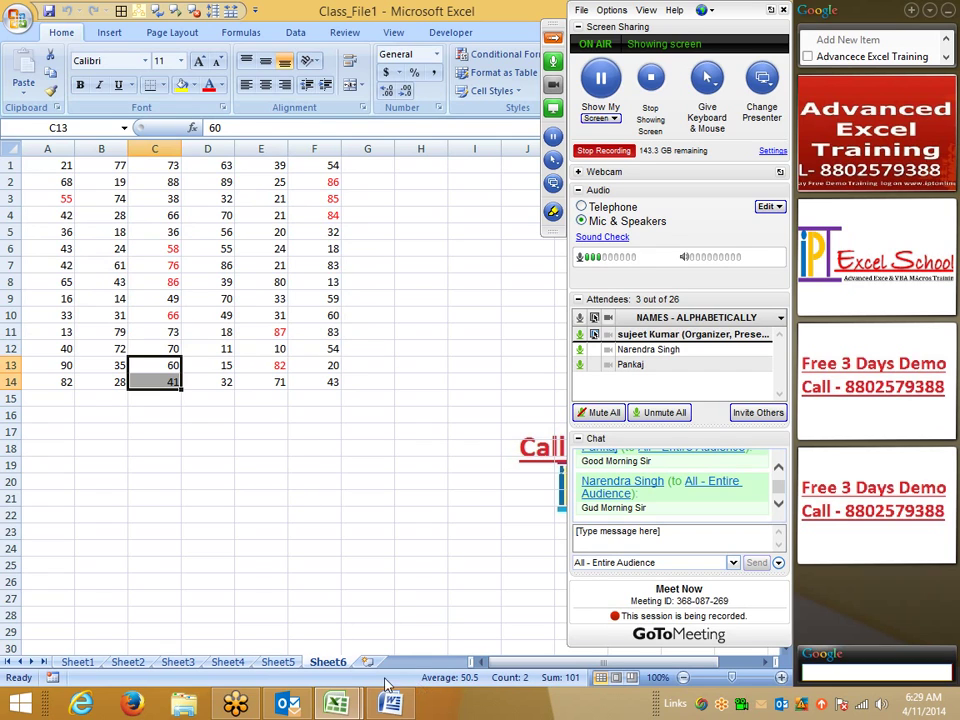
Highlight r As Range and r.Value in Each_2, select A1:F14 on the sheet, and return to the editor
{"action": "mouse_move", "coordinate": [336, 704]}
{"action": "left_click", "coordinate": [386, 611]}
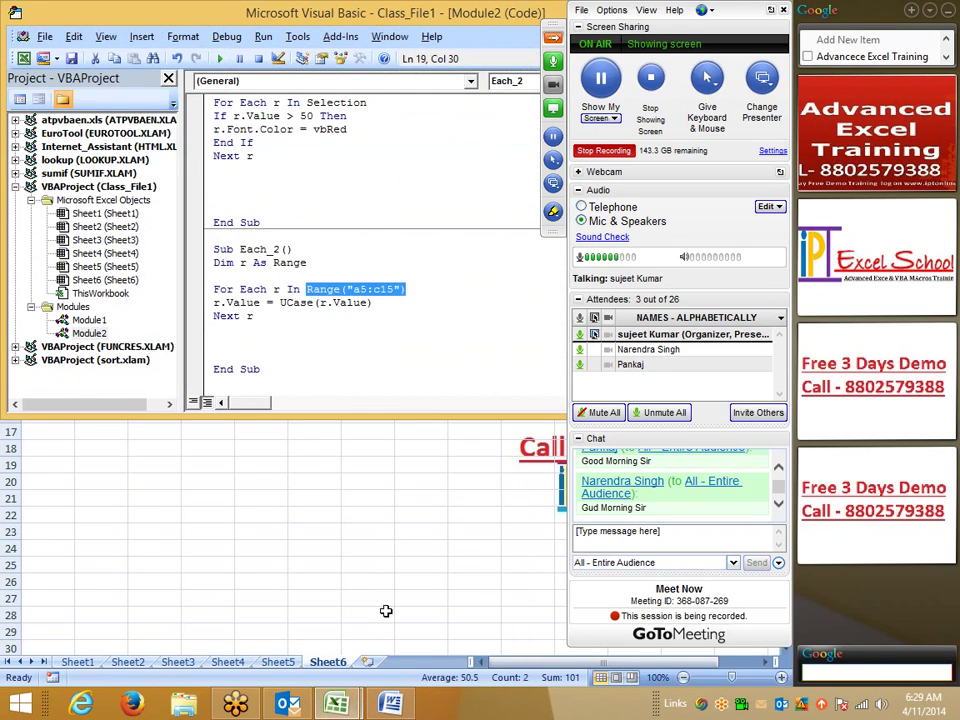
{"action": "left_click", "coordinate": [256, 317]}
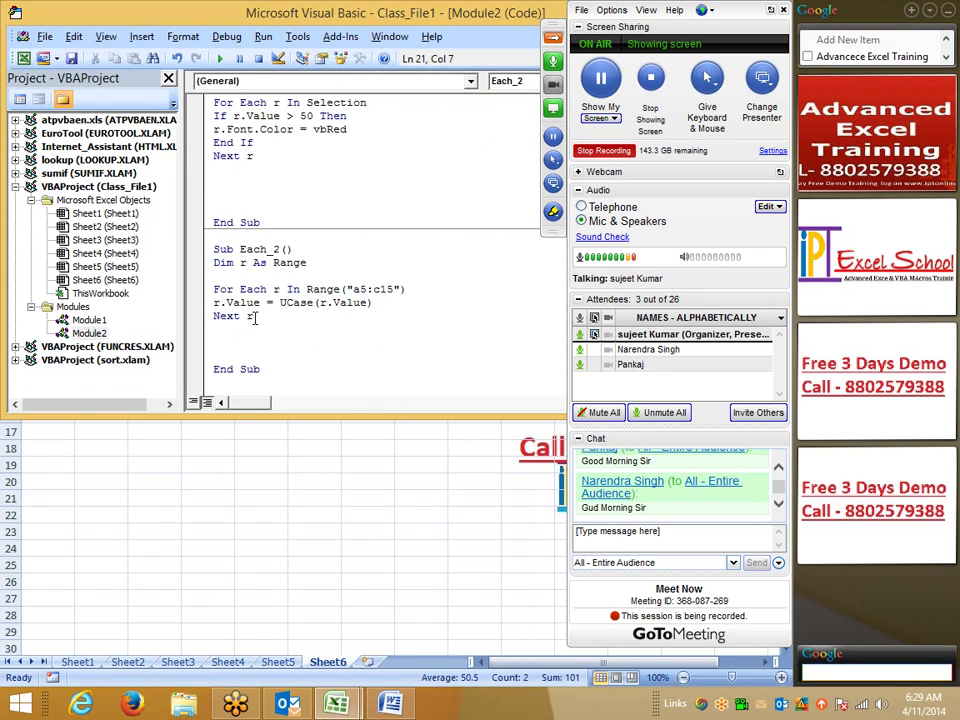
{"action": "mouse_move", "coordinate": [240, 262]}
{"action": "left_mouse_down"}
{"action": "mouse_move", "coordinate": [331, 262]}
{"action": "mouse_move", "coordinate": [410, 289]}
{"action": "left_mouse_up"}
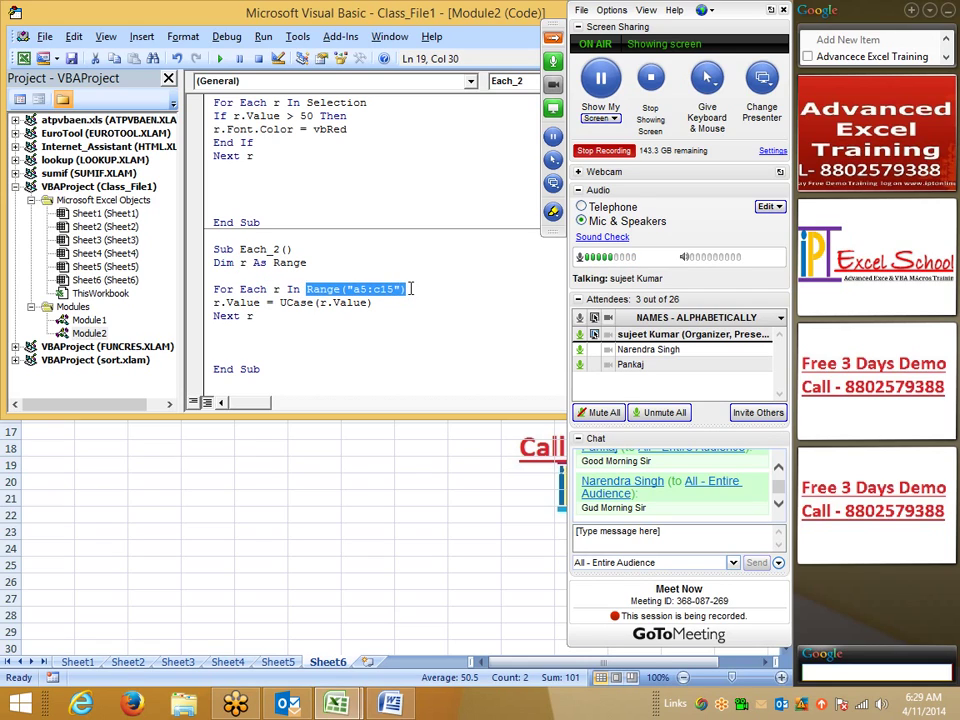
{"action": "left_click_drag", "start_coordinate": [264, 302], "coordinate": [197, 310]}
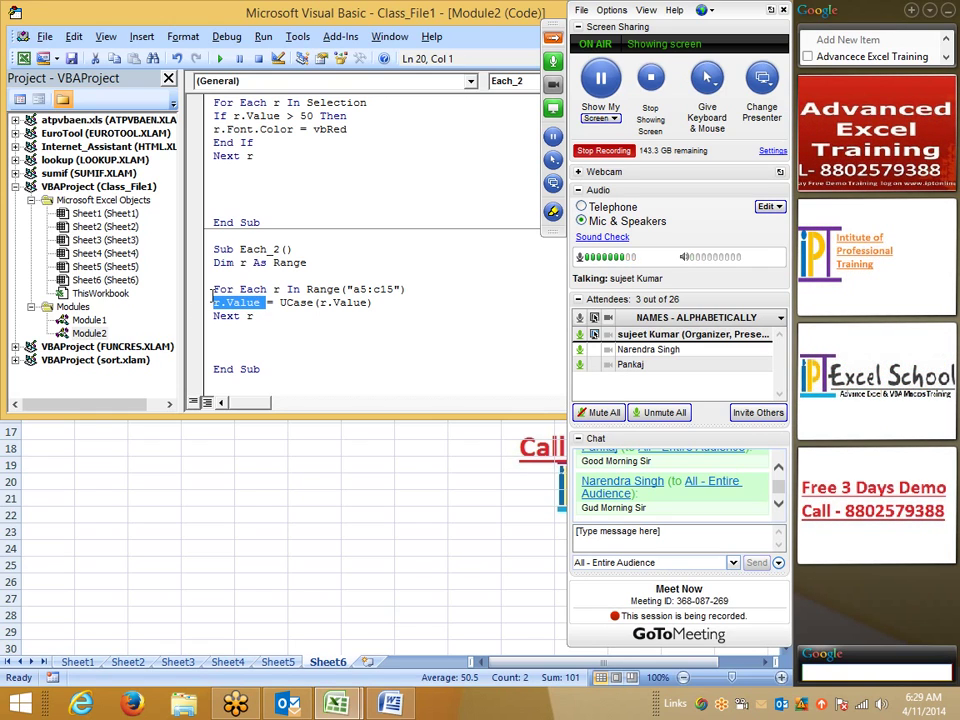
{"action": "left_click", "coordinate": [326, 356]}
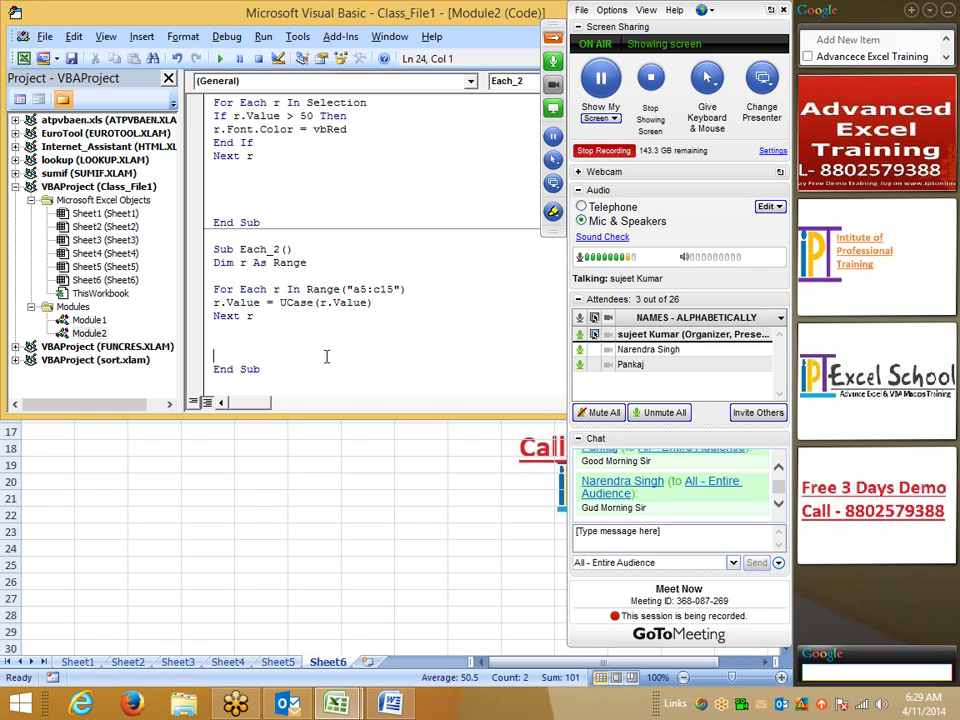
{"action": "key", "text": "alt+F11"}
{"action": "mouse_move", "coordinate": [60, 165]}
{"action": "left_mouse_down"}
{"action": "mouse_move", "coordinate": [92, 208]}
{"action": "mouse_move", "coordinate": [317, 386]}
{"action": "left_mouse_up"}
{"action": "key", "text": "alt+F11"}
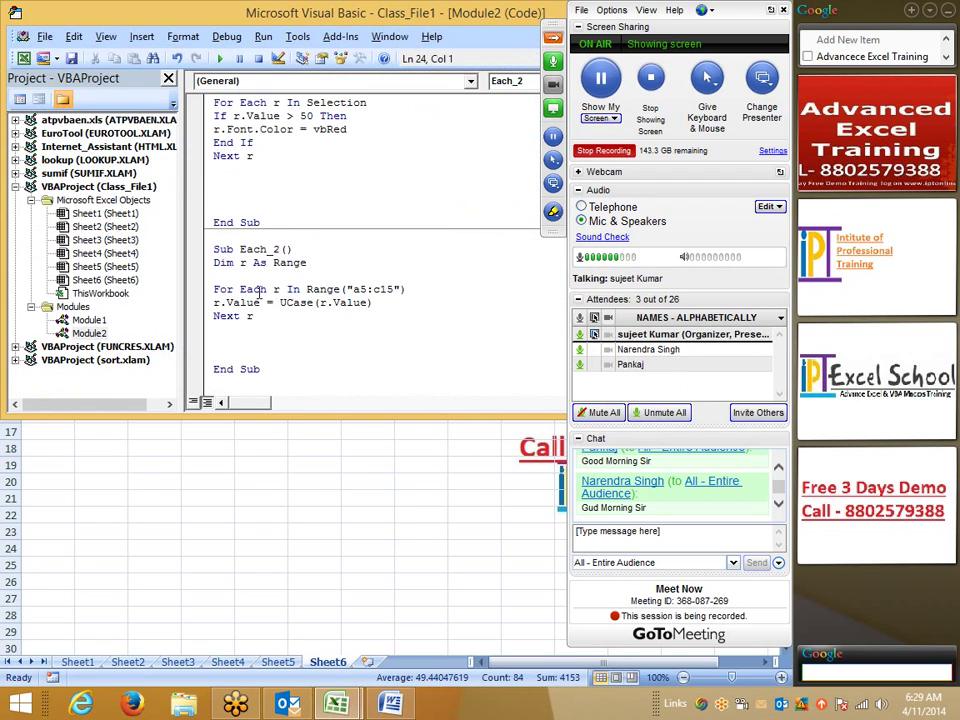
{"action": "key", "text": "alt+F11"}
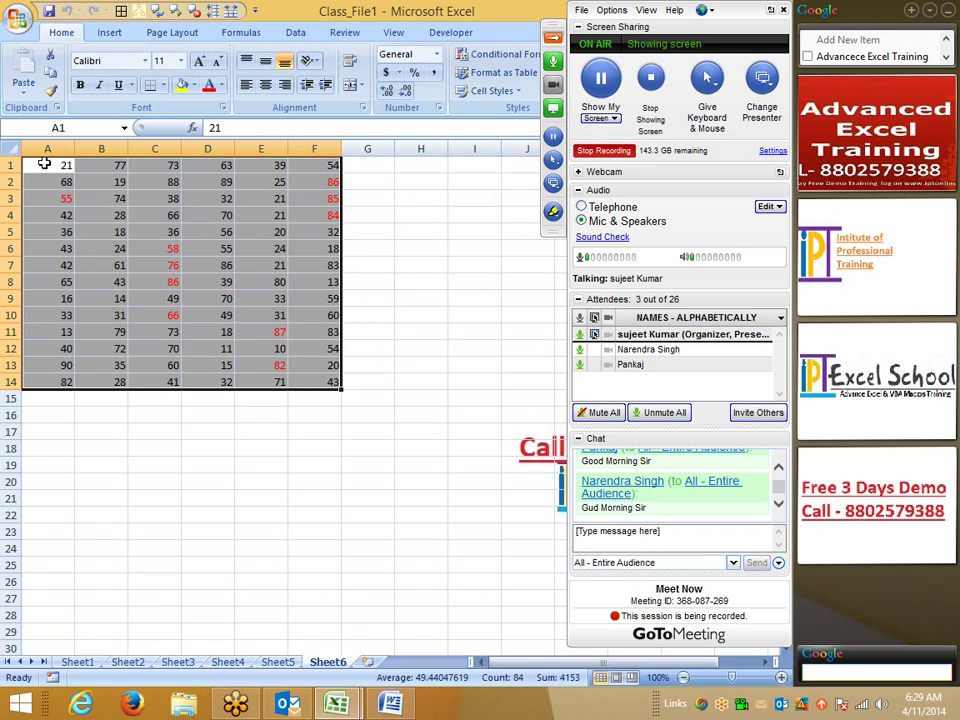
{"action": "key", "text": "alt+F11"}
{"action": "key", "text": "alt+F11"}
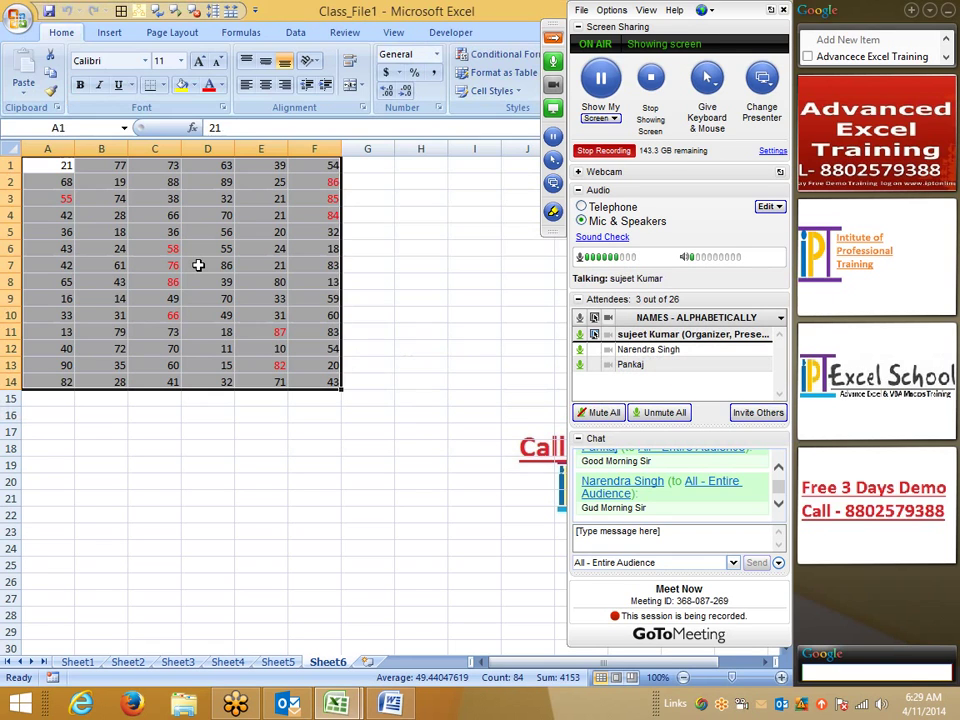
{"action": "key", "text": "Tab"}
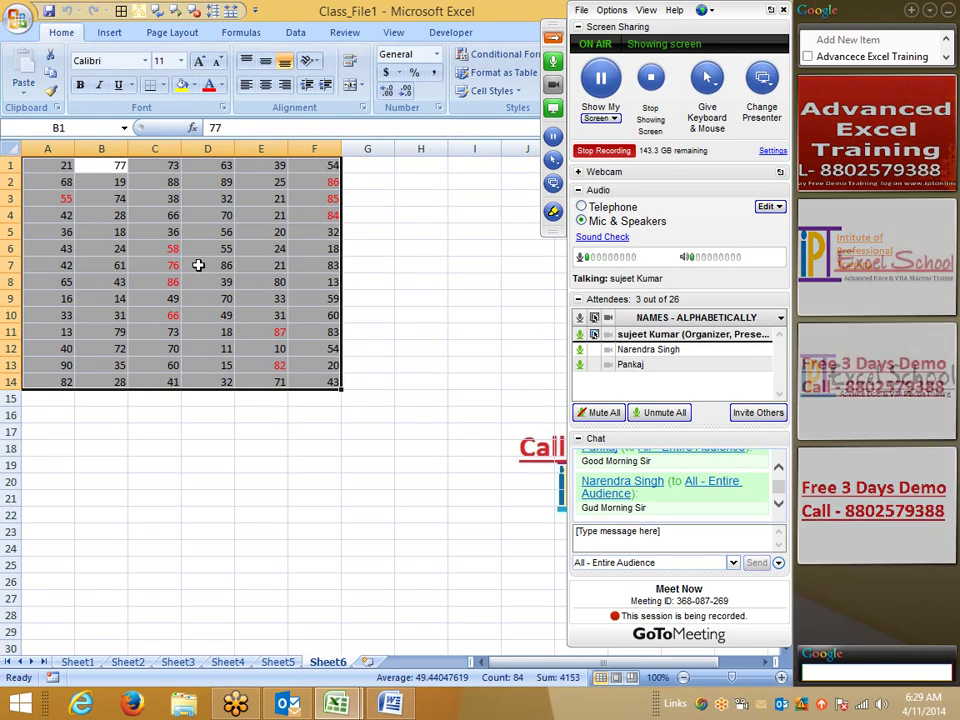
{"action": "key", "text": "Tab"}
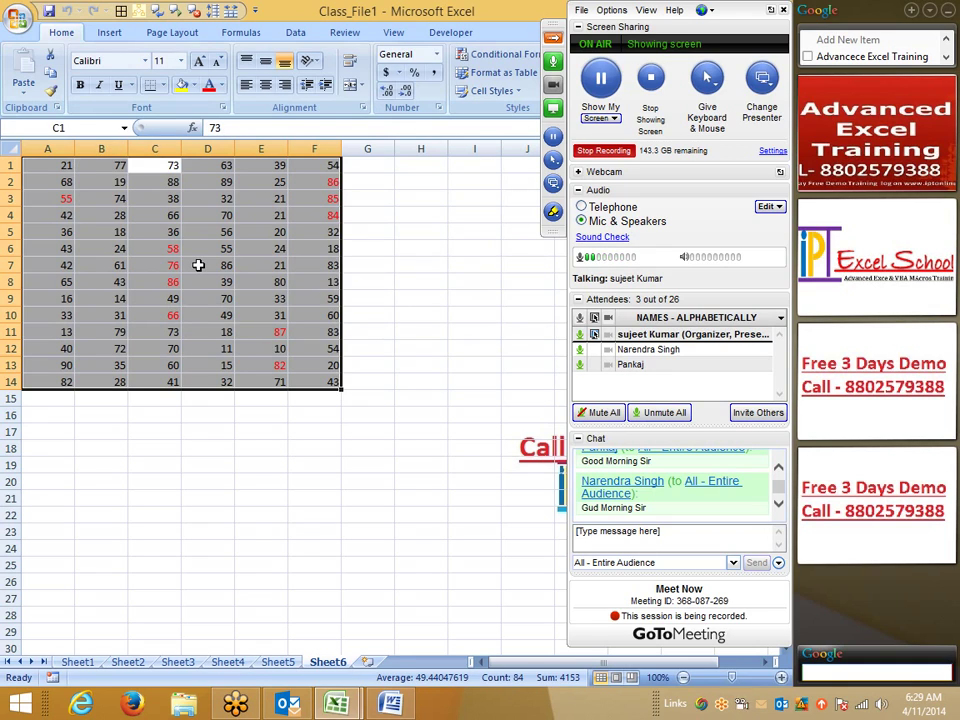
{"action": "key", "text": "Tab"}
{"action": "key", "text": "Tab"}
{"action": "key", "text": "Tab"}
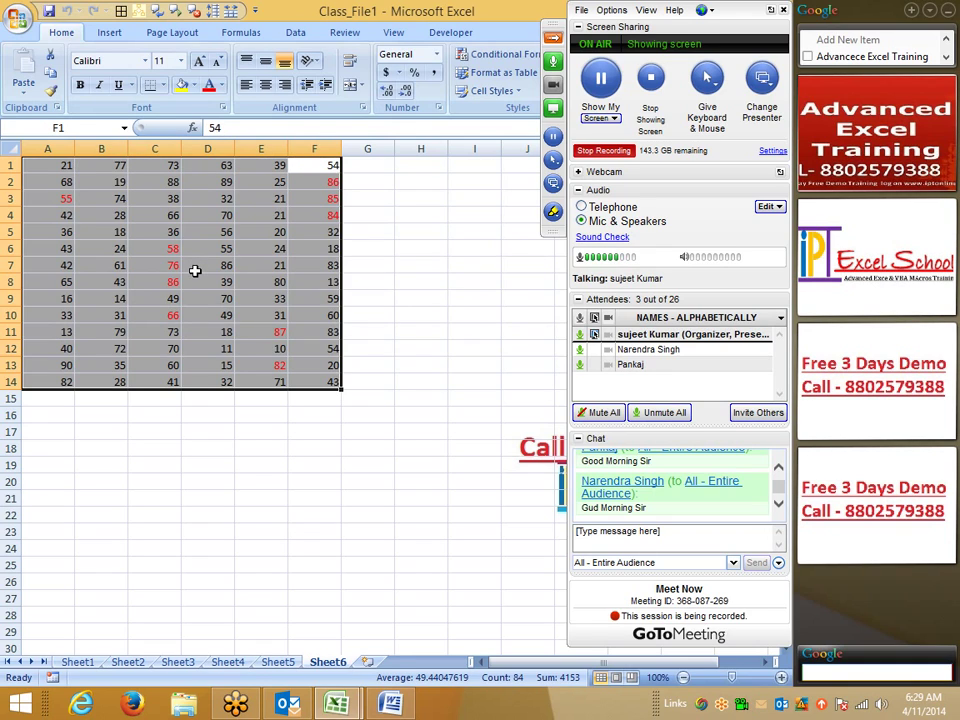
{"action": "key", "text": "Tab"}
{"action": "key", "text": "Tab"}
{"action": "key", "text": "Tab"}
{"action": "key", "text": "Tab"}
{"action": "key", "text": "Tab"}
{"action": "key", "text": "Tab"}
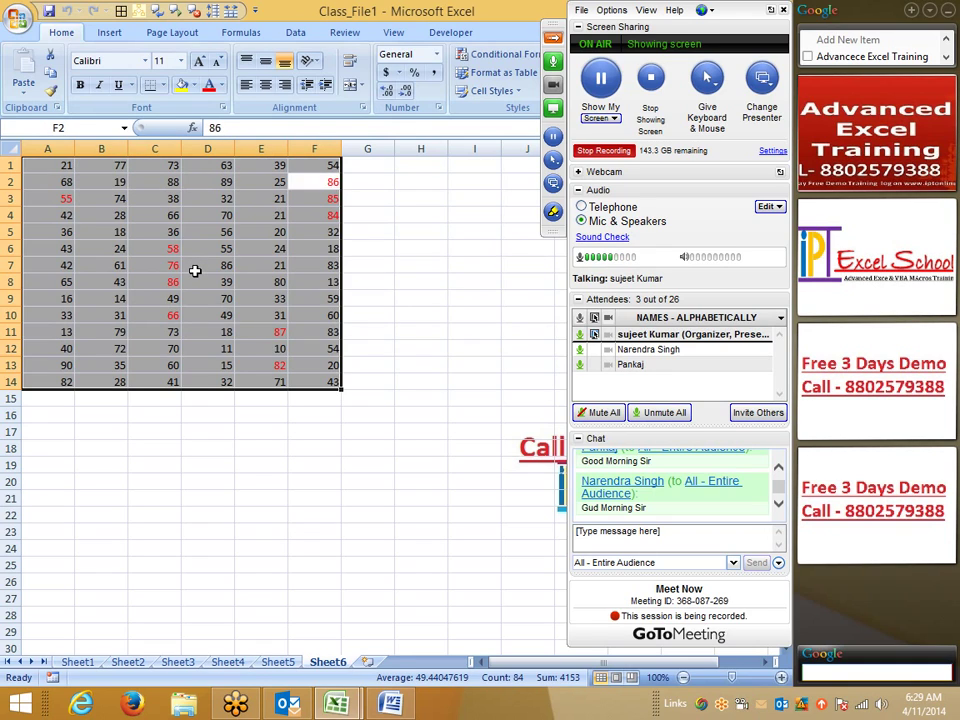
{"action": "key", "text": "Tab"}
{"action": "key", "text": "Tab"}
{"action": "key", "text": "Tab"}
{"action": "key", "text": "Tab"}
{"action": "key", "text": "Tab"}
Delete the blank lines between Next r and End Sub in Each_2
{"action": "key", "text": "alt+F11"}
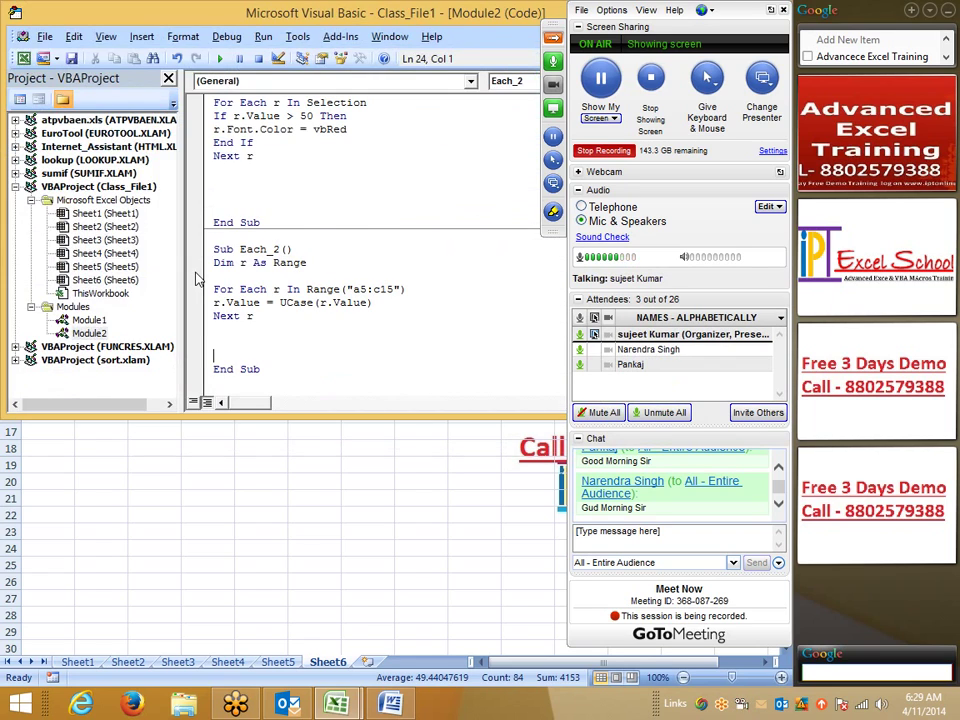
{"action": "left_click", "coordinate": [256, 262]}
{"action": "double_click", "coordinate": [242, 262]}
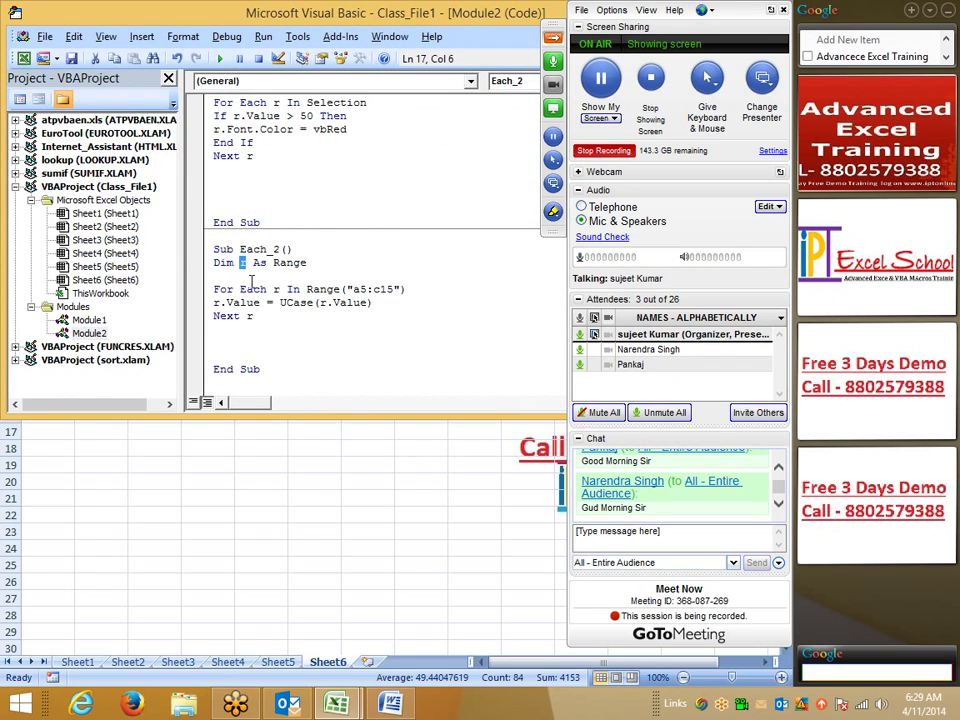
{"action": "left_click", "coordinate": [234, 327]}
{"action": "key", "text": "Delete"}
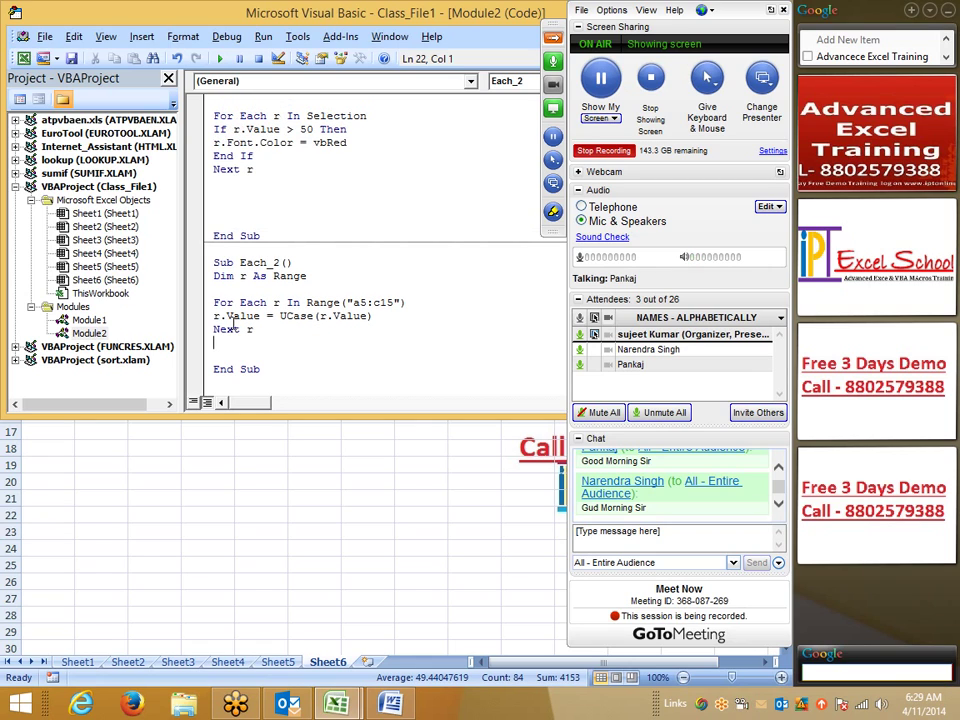
{"action": "key", "text": "Delete"}
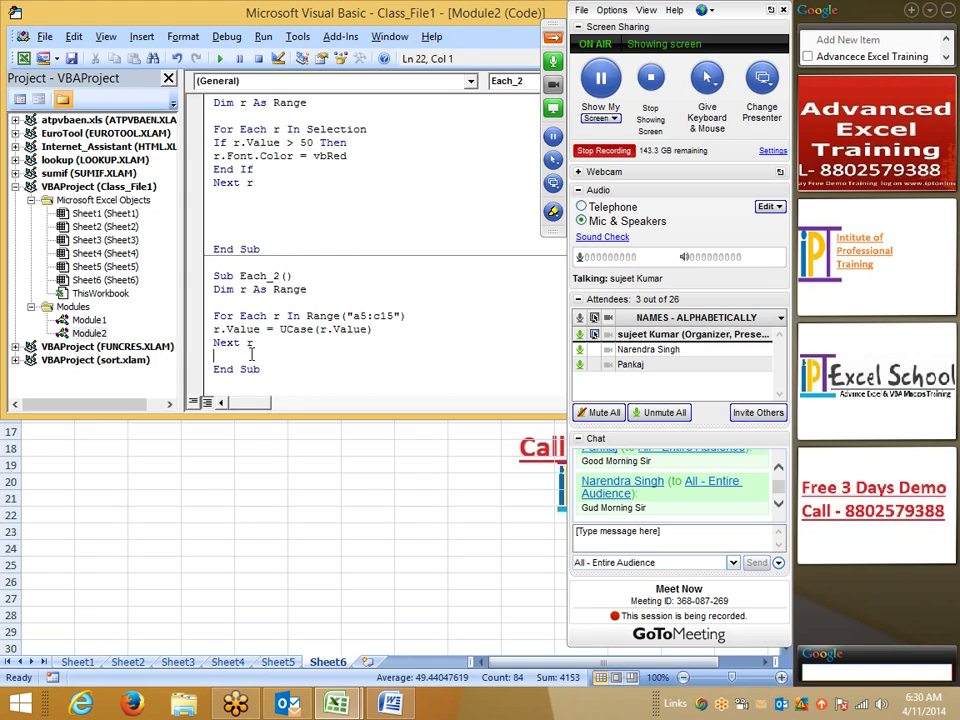
Delete the blank lines before End Sub in Each_1 and select Module2 in the project
{"action": "left_click", "coordinate": [242, 386]}
{"action": "left_click", "coordinate": [226, 222]}
{"action": "scroll", "coordinate": [223, 203], "scroll_direction": "up", "scroll_amount": 1}
{"action": "key", "text": "Delete"}
{"action": "key", "text": "Delete"}
{"action": "key", "text": "Delete"}
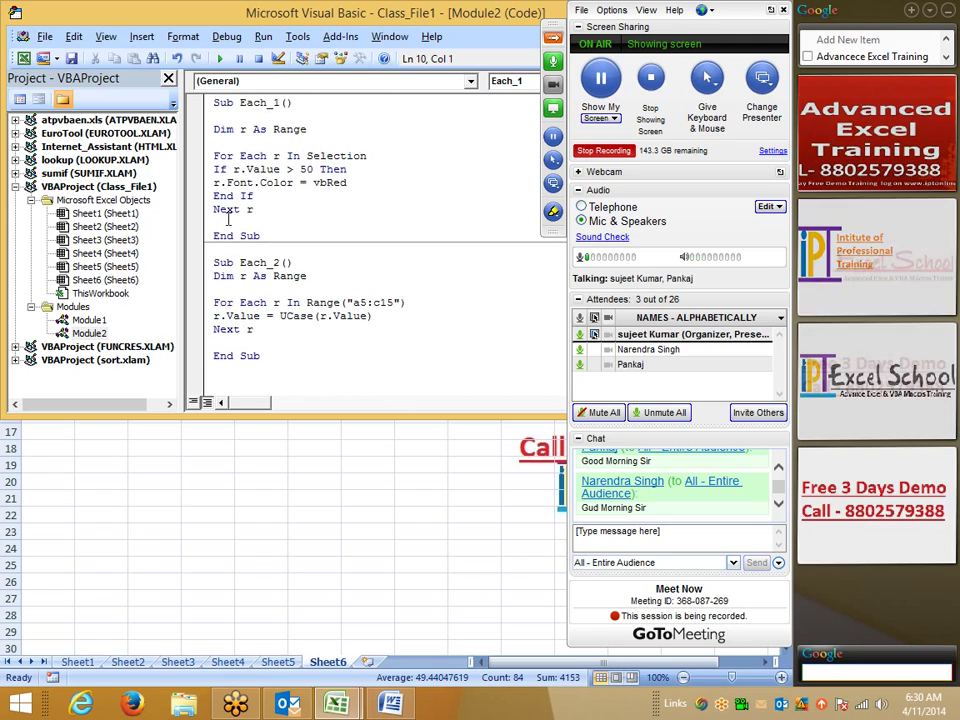
{"action": "key", "text": "Delete"}
{"action": "left_click", "coordinate": [230, 355]}
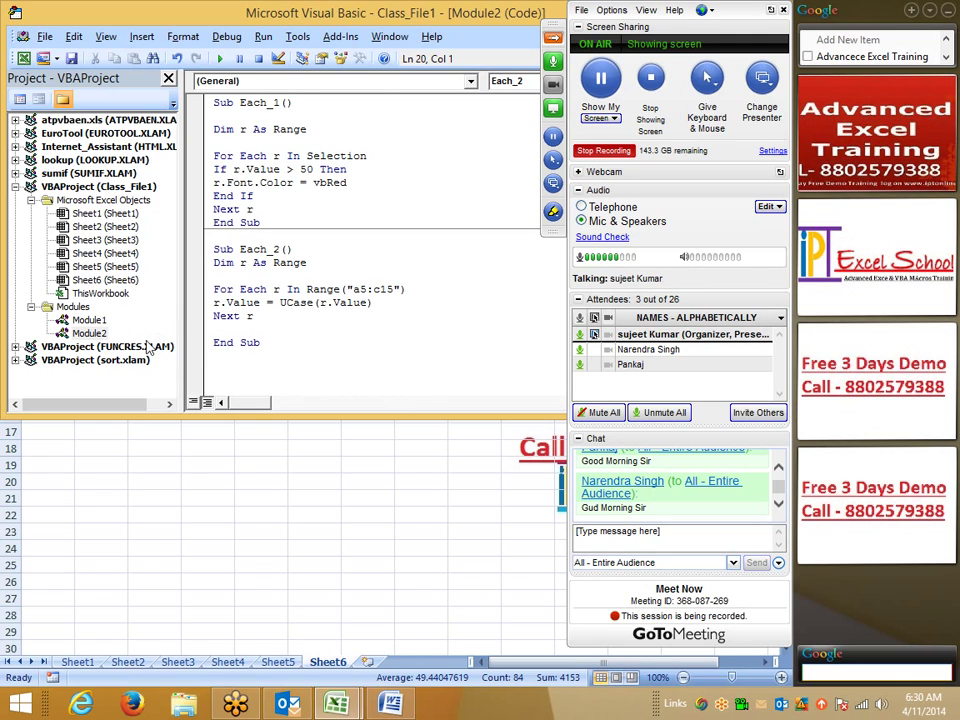
{"action": "left_click", "coordinate": [92, 334]}
Insert Module3 and write an empty Sub DO_1() procedure with its End Sub
{"action": "left_click", "coordinate": [141, 37]}
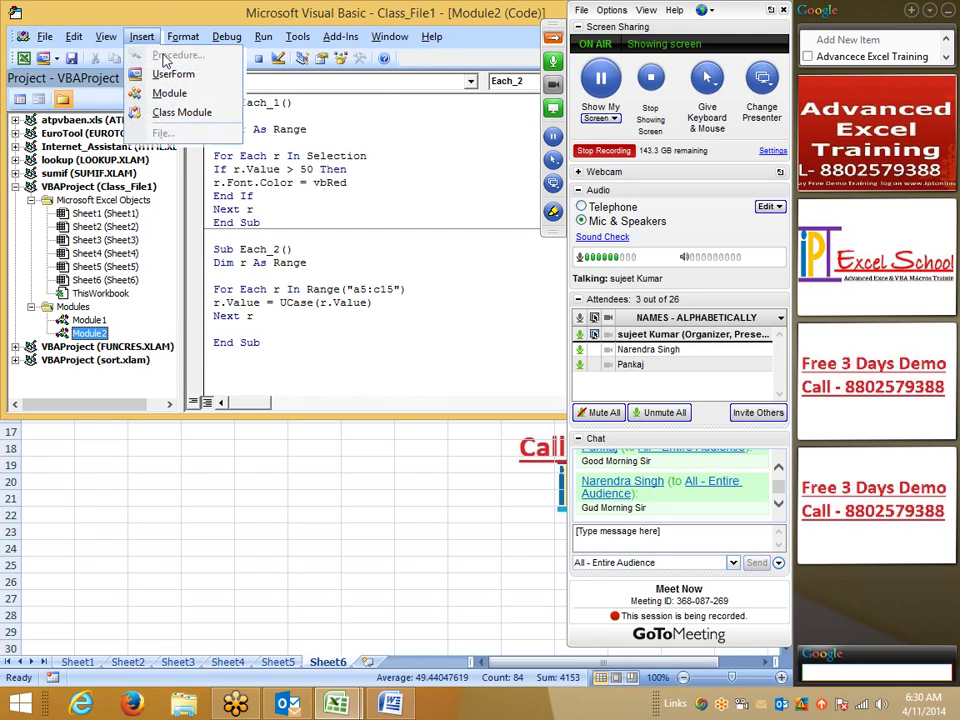
{"action": "left_click", "coordinate": [170, 94]}
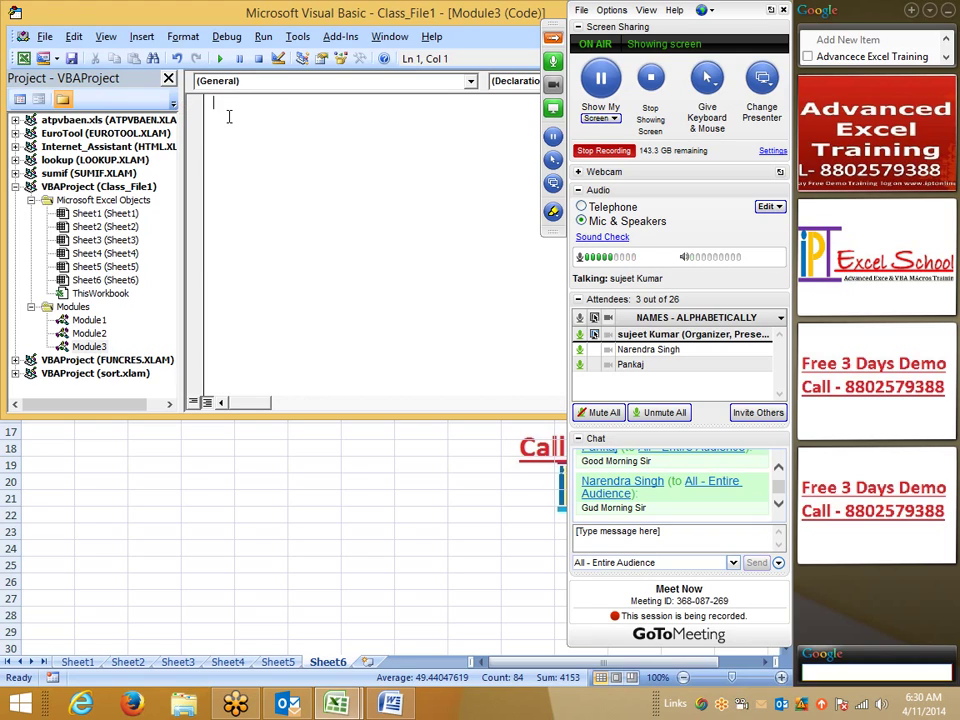
{"action": "type", "text": "FOR"}
{"action": "key", "text": "BackSpace"}
{"action": "key", "text": "BackSpace"}
{"action": "type", "text": "SUB"}
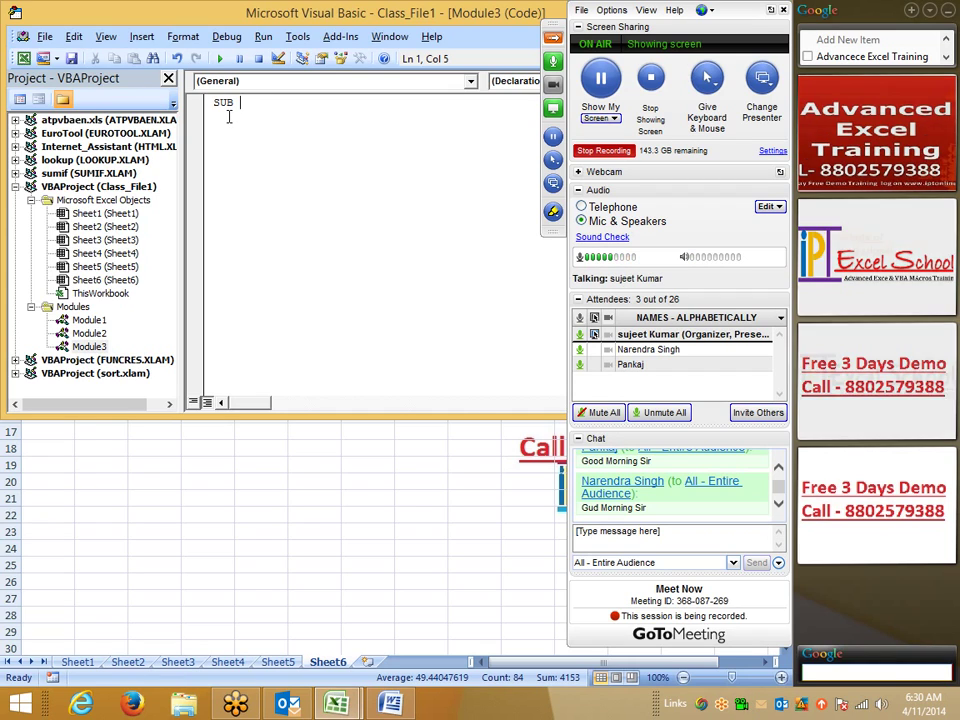
{"action": "type", "text": "S"}
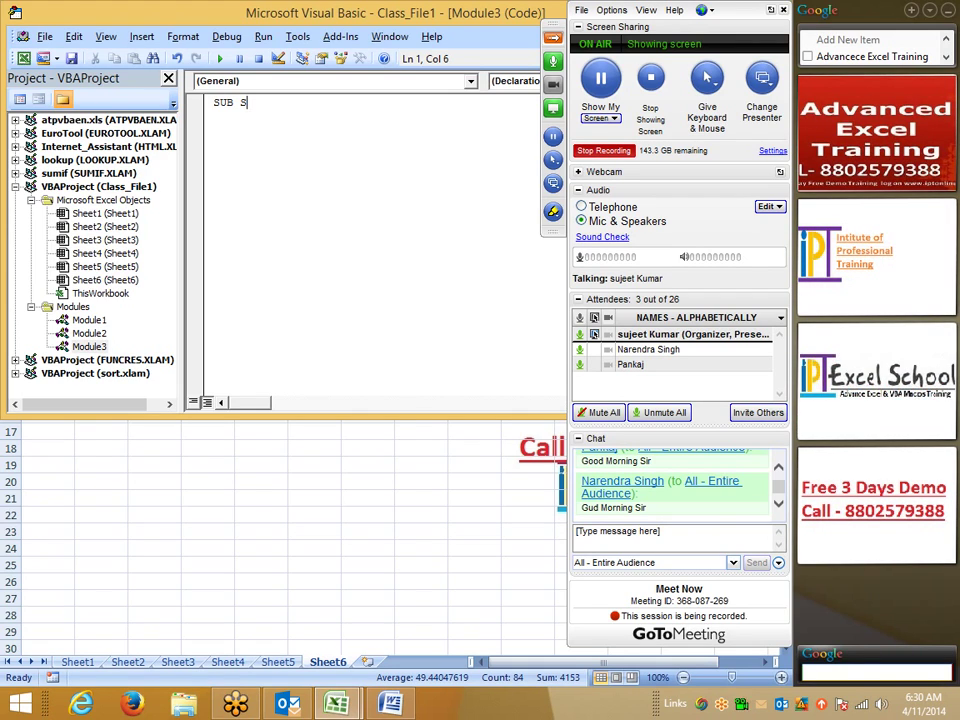
{"action": "type", "text": "UB"}
{"action": "key", "text": "BackSpace"}
{"action": "key", "text": "BackSpace"}
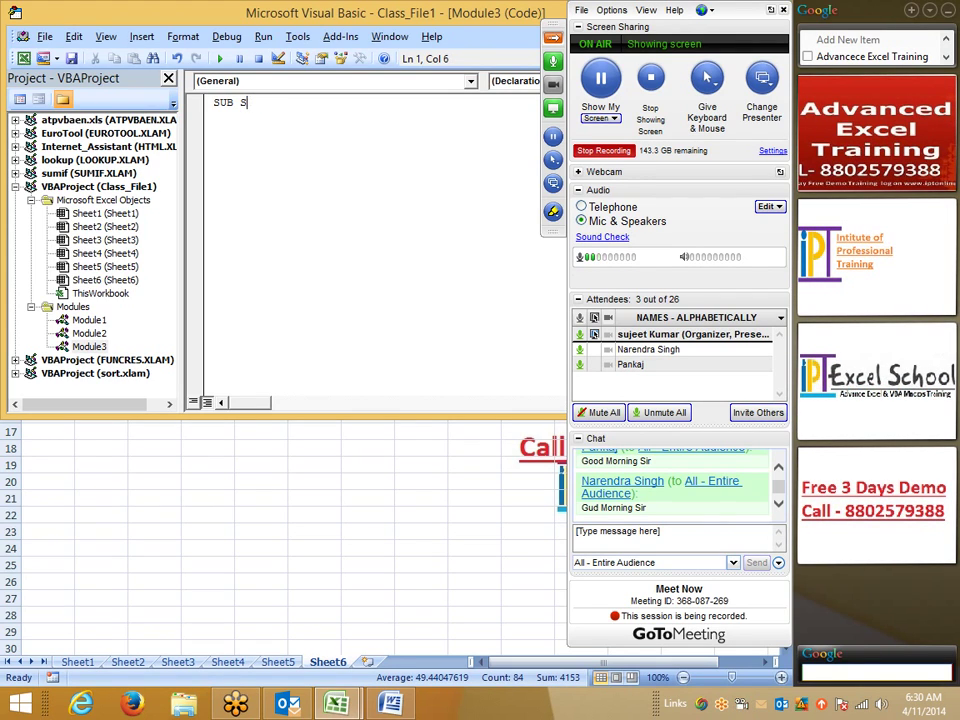
{"action": "key", "text": "BackSpace"}
{"action": "type", "text": "dO"}
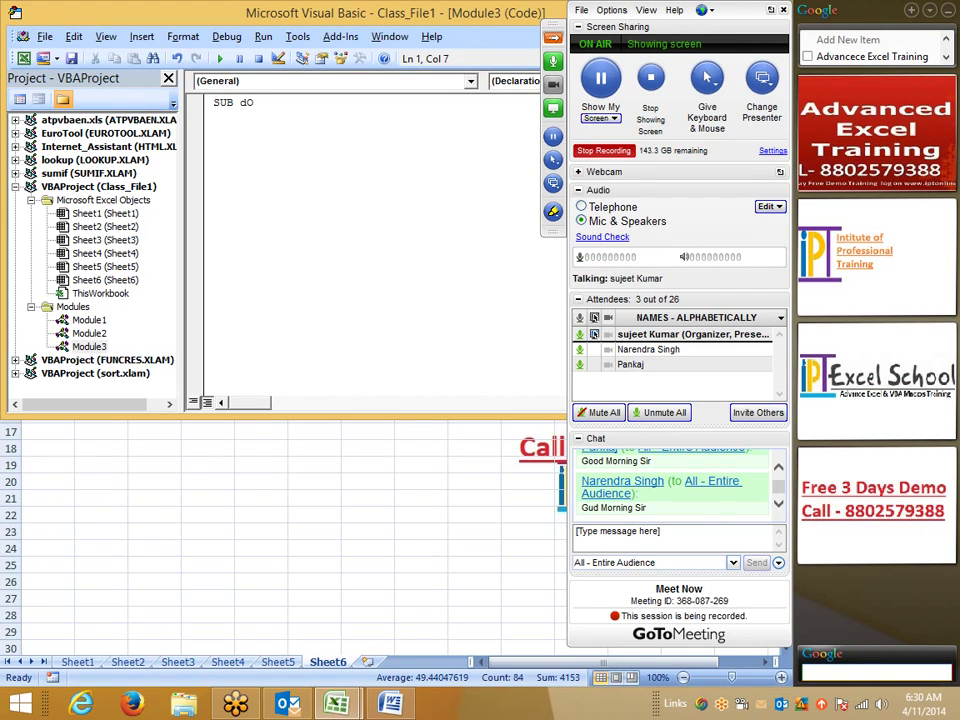
{"action": "type", "text": "DO_"}
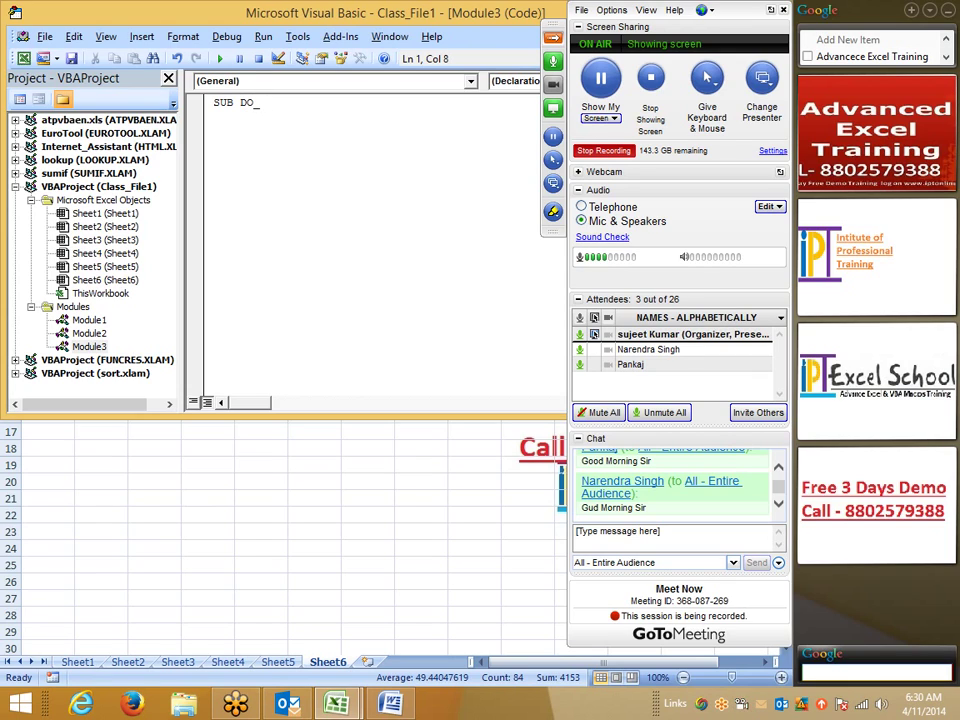
{"action": "type", "text": "1()"}
{"action": "key", "text": "Return"}
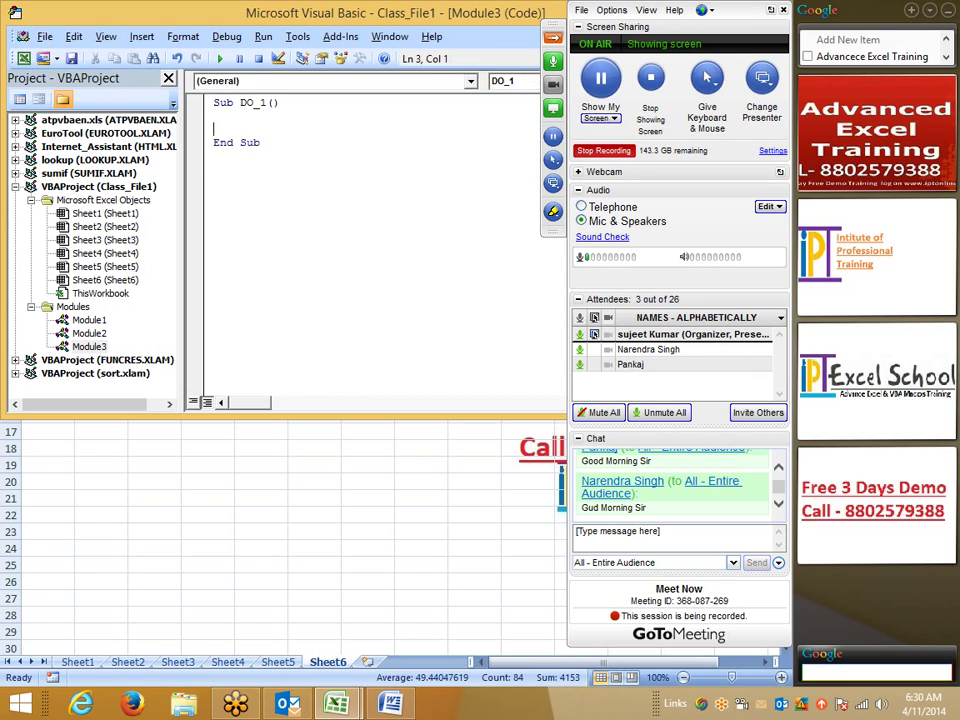
{"action": "key", "text": "Return"}
{"action": "key", "text": "Return"}
{"action": "key", "text": "Return"}
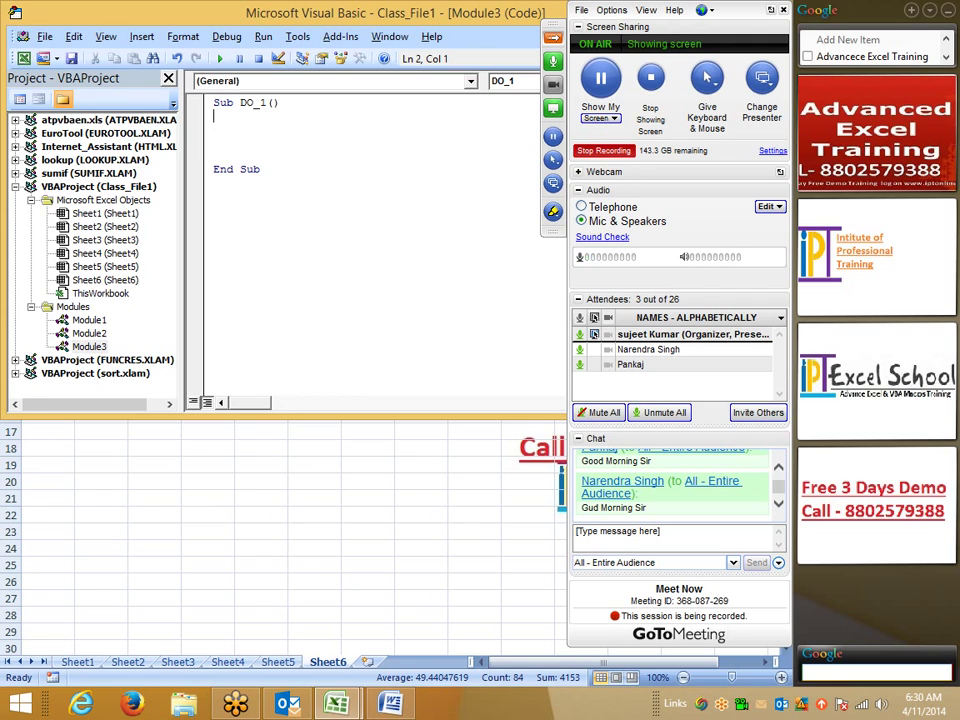
{"action": "key", "text": "alt+F11"}
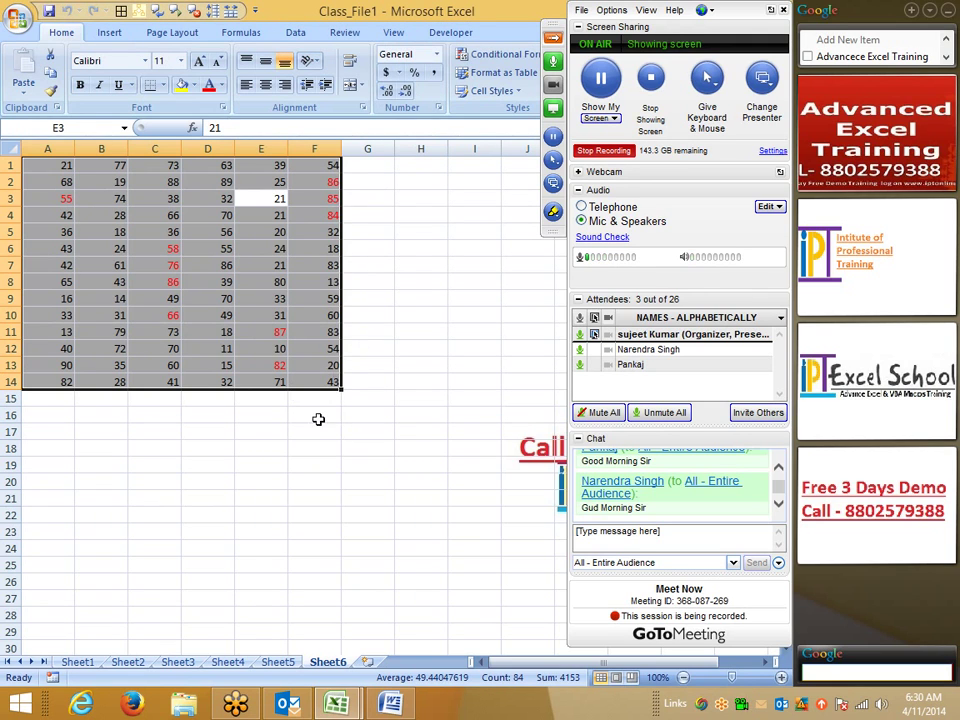
Add a new Sheet7 and enter =RANDBETWEEN(10,90) in cell A1
{"action": "left_click", "coordinate": [315, 431]}
{"action": "left_click_drag", "start_coordinate": [47, 165], "coordinate": [43, 379]}
{"action": "key", "text": "ctrl+c"}
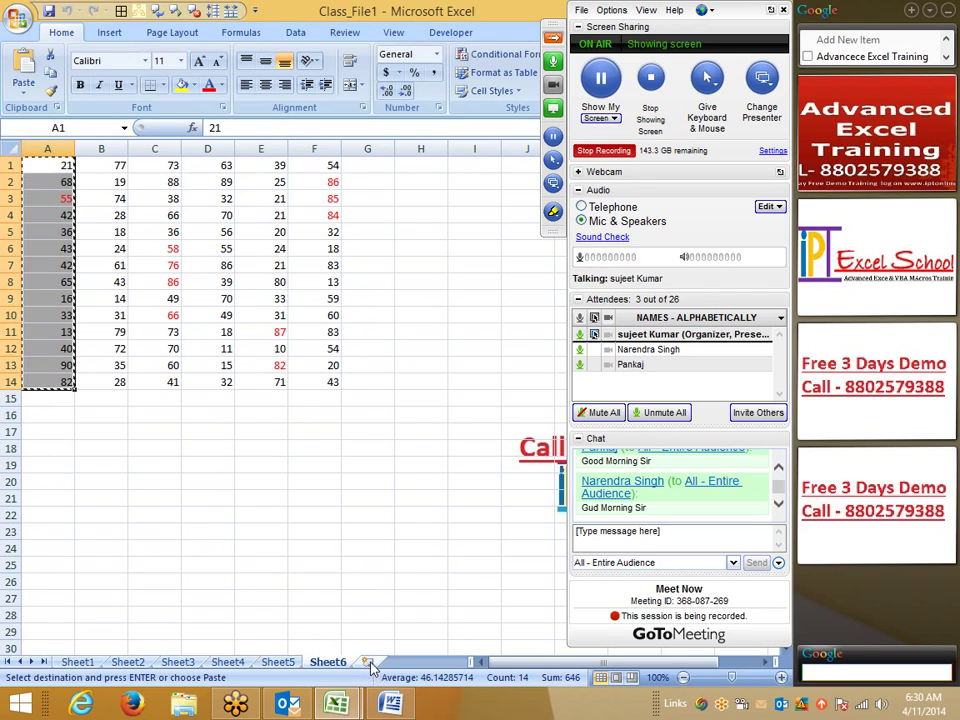
{"action": "key", "text": "Escape"}
{"action": "left_click", "coordinate": [366, 662]}
{"action": "type", "text": "="}
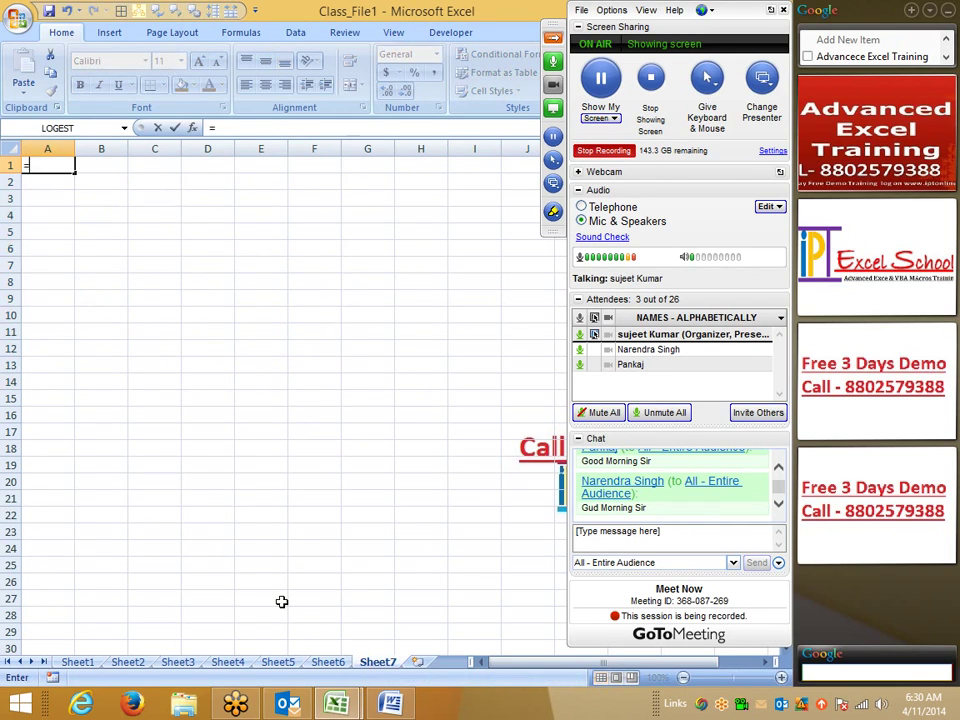
{"action": "type", "text": "RA"}
{"action": "key", "text": "Down"}
{"action": "key", "text": "Down"}
{"action": "key", "text": "Tab"}
{"action": "type", "text": "10"}
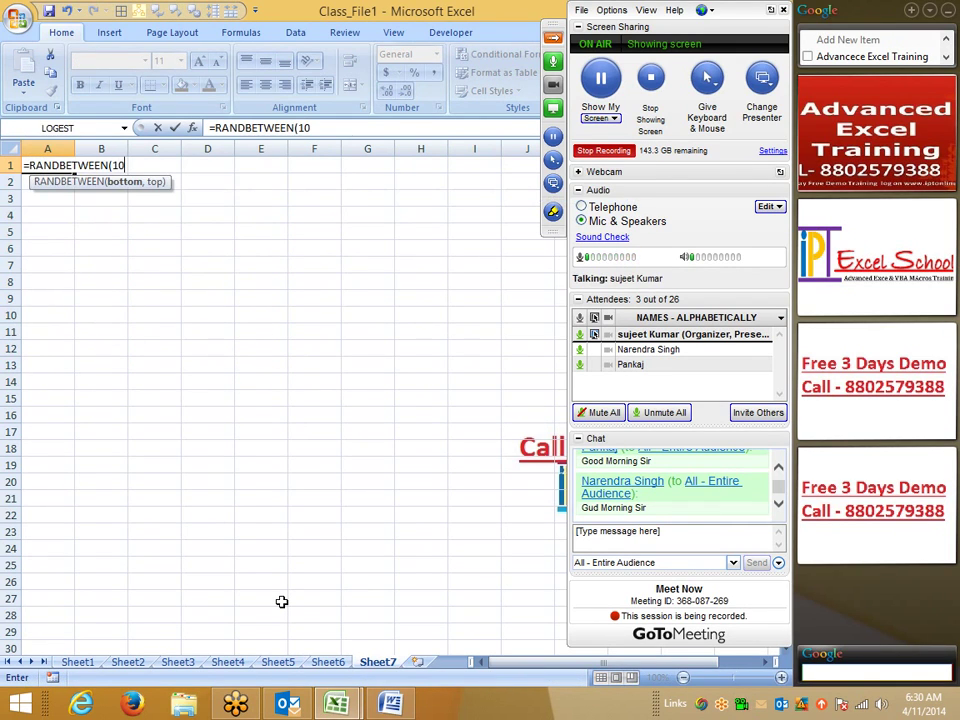
{"action": "type", "text": ",90"}
{"action": "key", "text": "Return"}
Fill the formula down to A146 and paste the results back as fixed values
{"action": "key", "text": "Up"}
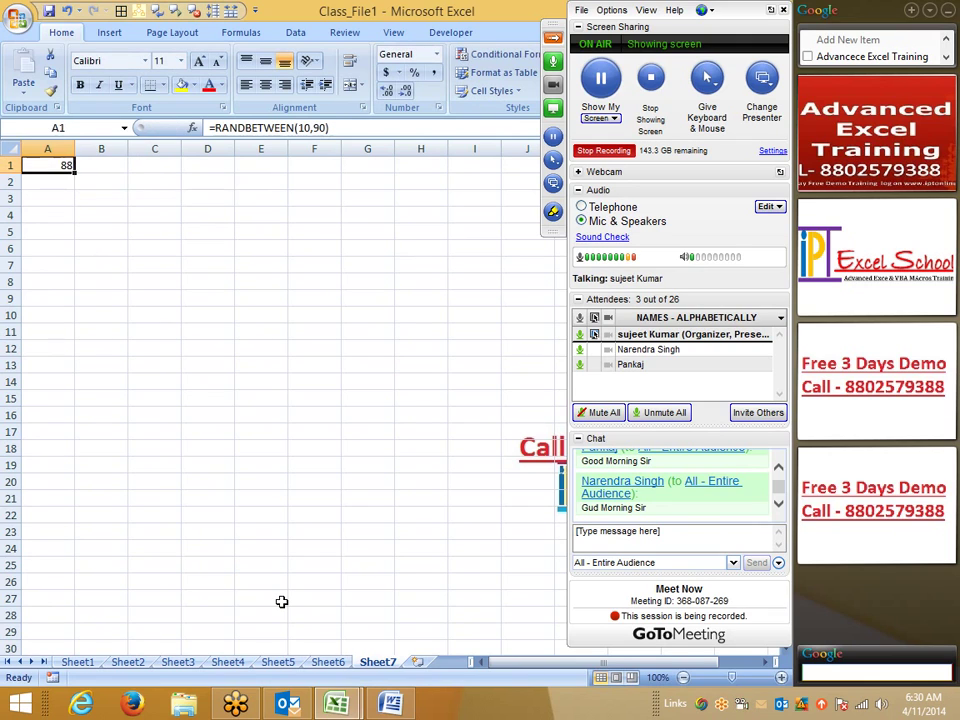
{"action": "key", "text": "shift+Page_Down"}
{"action": "key", "text": "shift+Page_Down"}
{"action": "key", "text": "shift+Page_Down"}
{"action": "key", "text": "shift+Page_Down"}
{"action": "key", "text": "shift+Page_Down"}
{"action": "key", "text": "ctrl+d"}
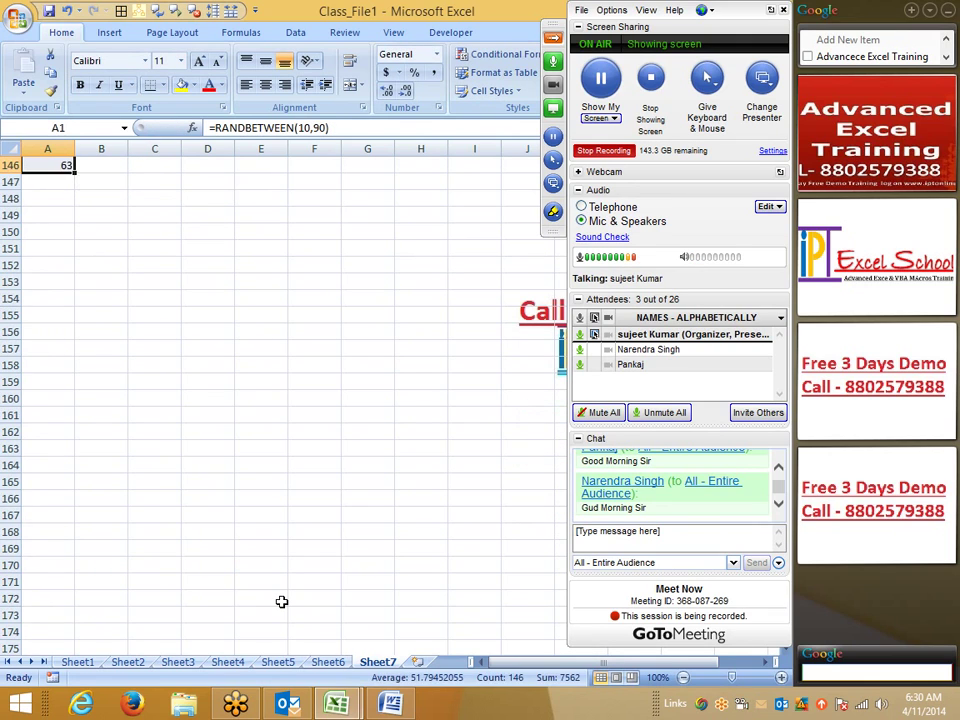
{"action": "key", "text": "ctrl+c"}
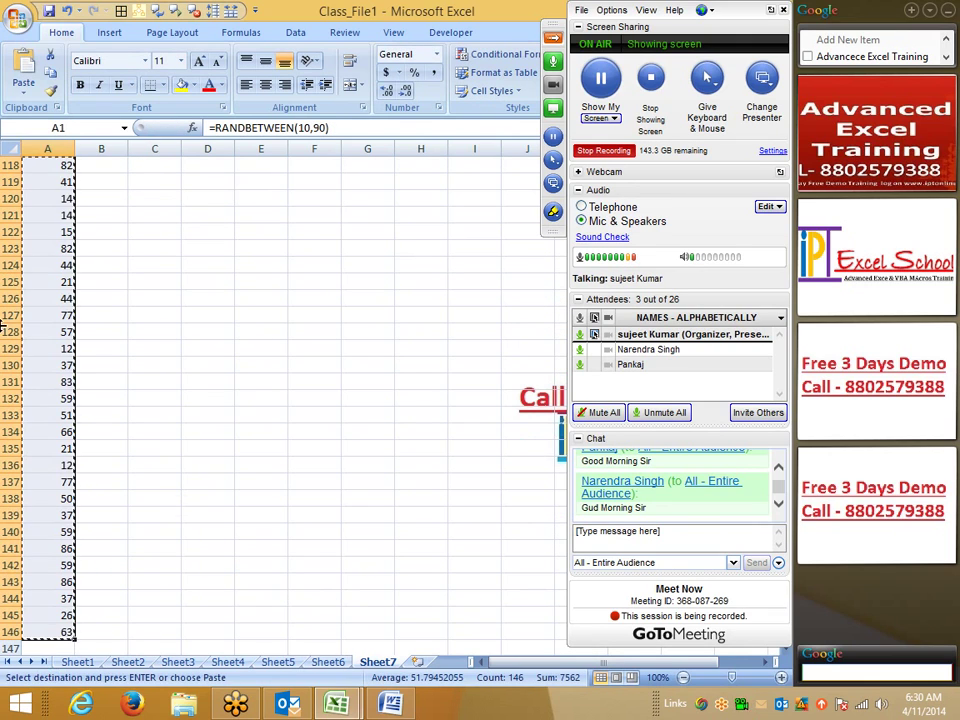
{"action": "left_click", "coordinate": [24, 88]}
{"action": "left_click", "coordinate": [62, 147]}
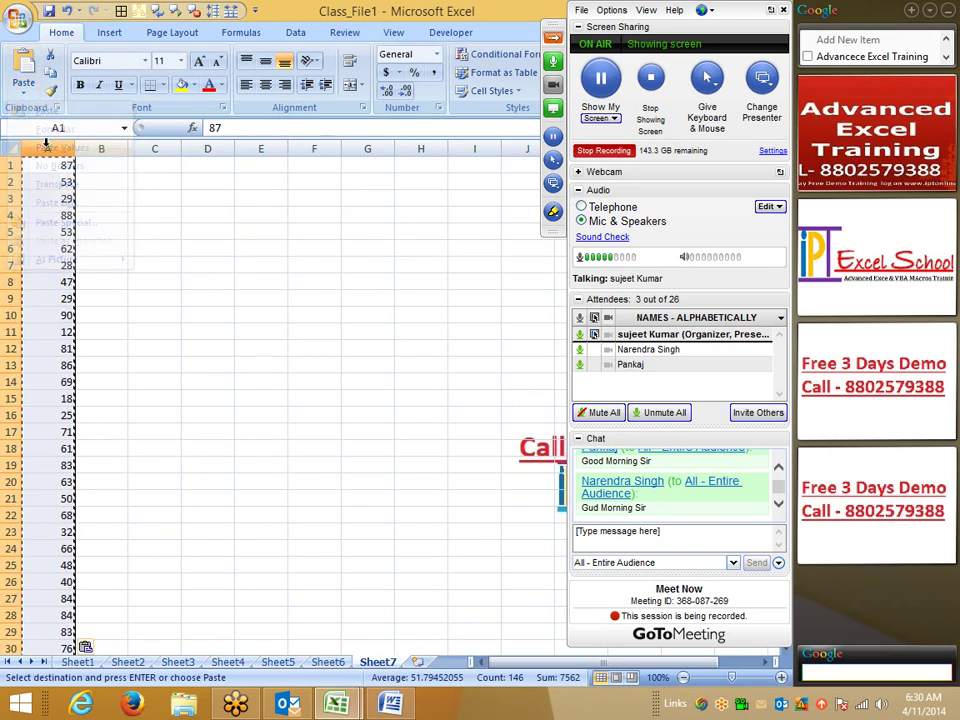
{"action": "key", "text": "ctrl+Home"}
{"action": "key", "text": "alt+F11"}
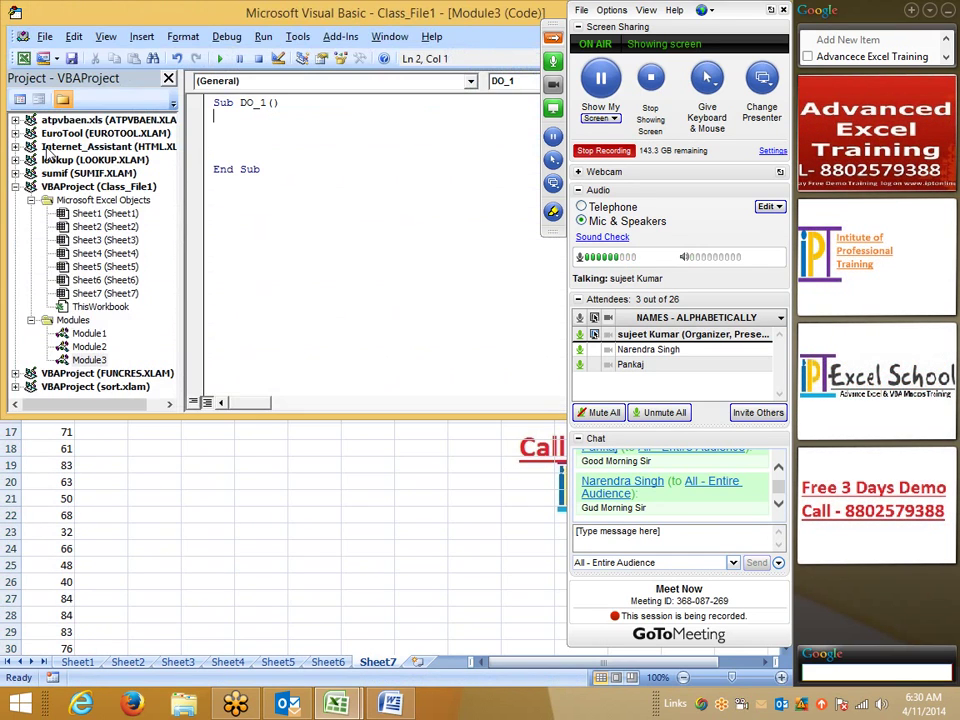
{"action": "key", "text": "alt+F11"}
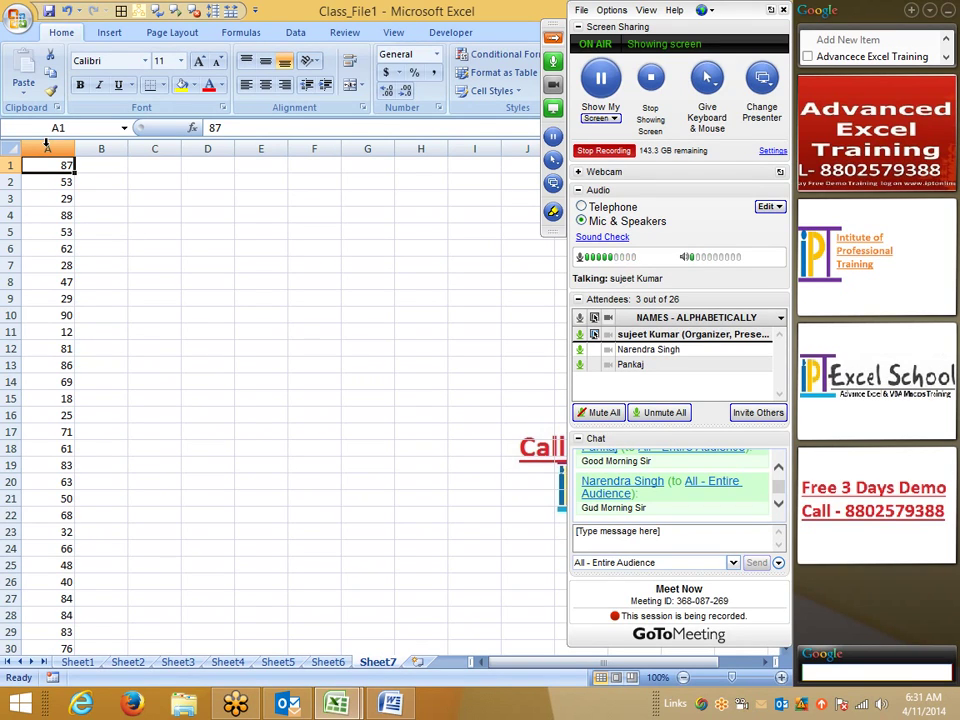
In DO_1, declare Dim R As Integer and set R = 1
{"action": "key", "text": "alt+F11"}
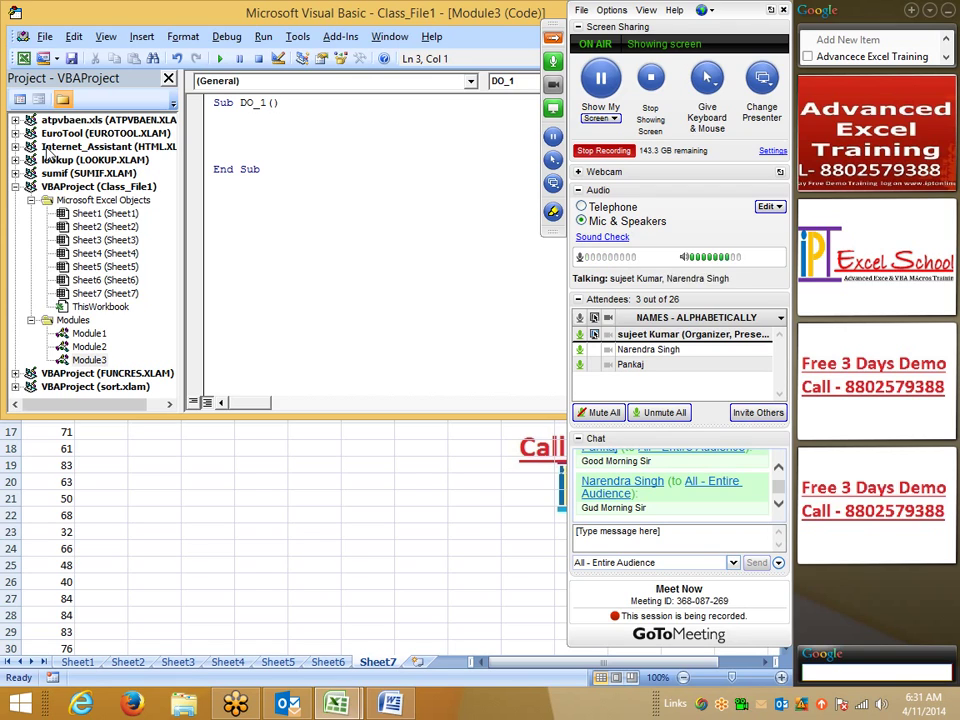
{"action": "type", "text": "DIM R "}
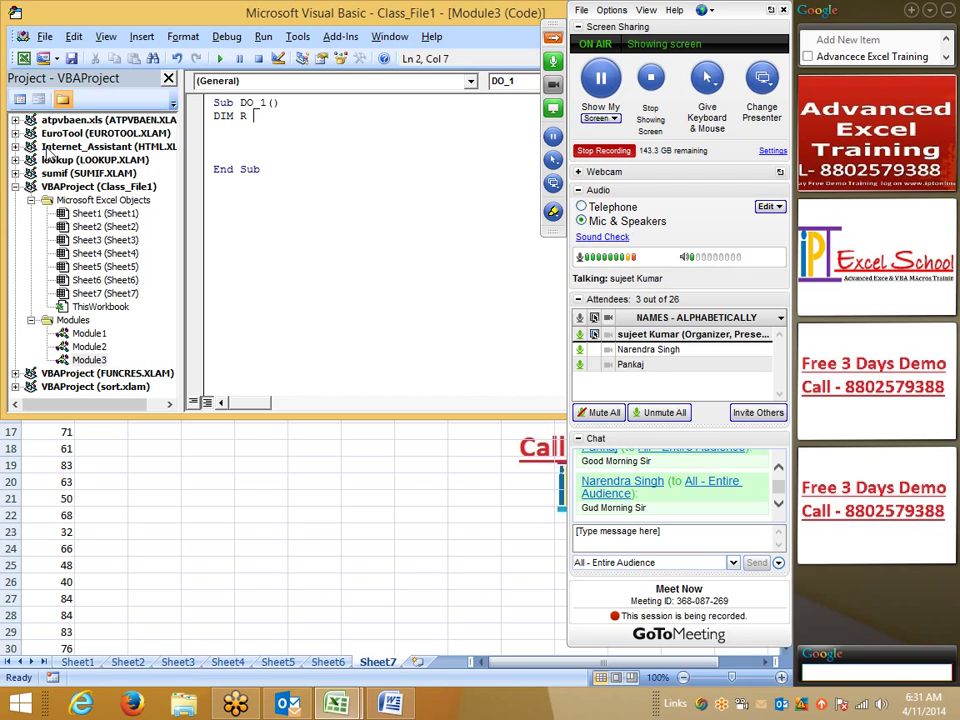
{"action": "type", "text": "AS U"}
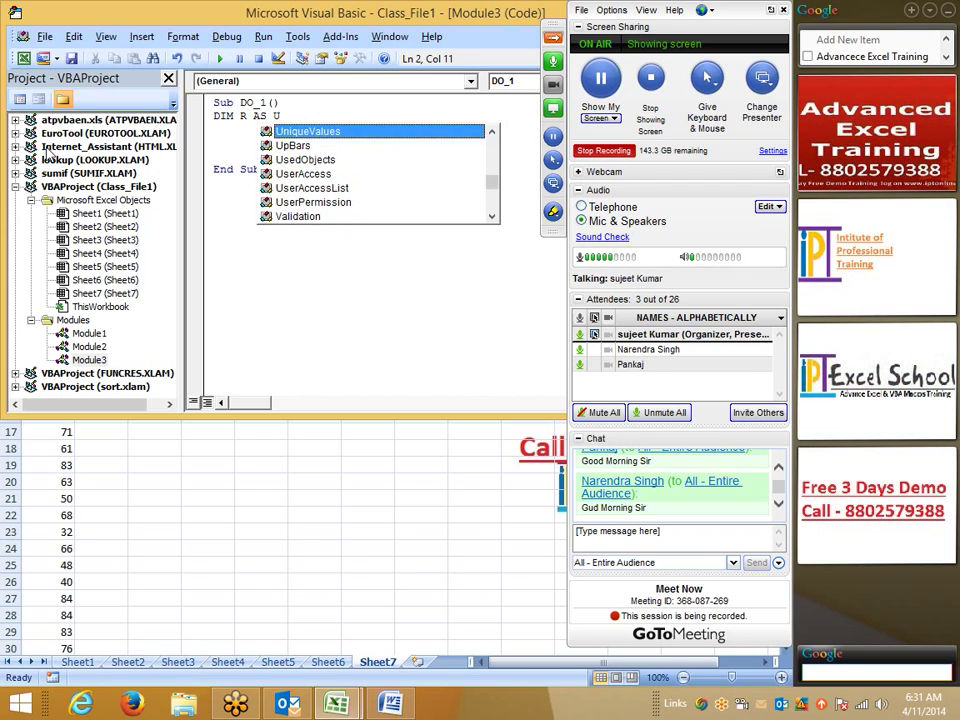
{"action": "key", "text": "BackSpace"}
{"action": "type", "text": "IN"}
{"action": "key", "text": "Tab"}
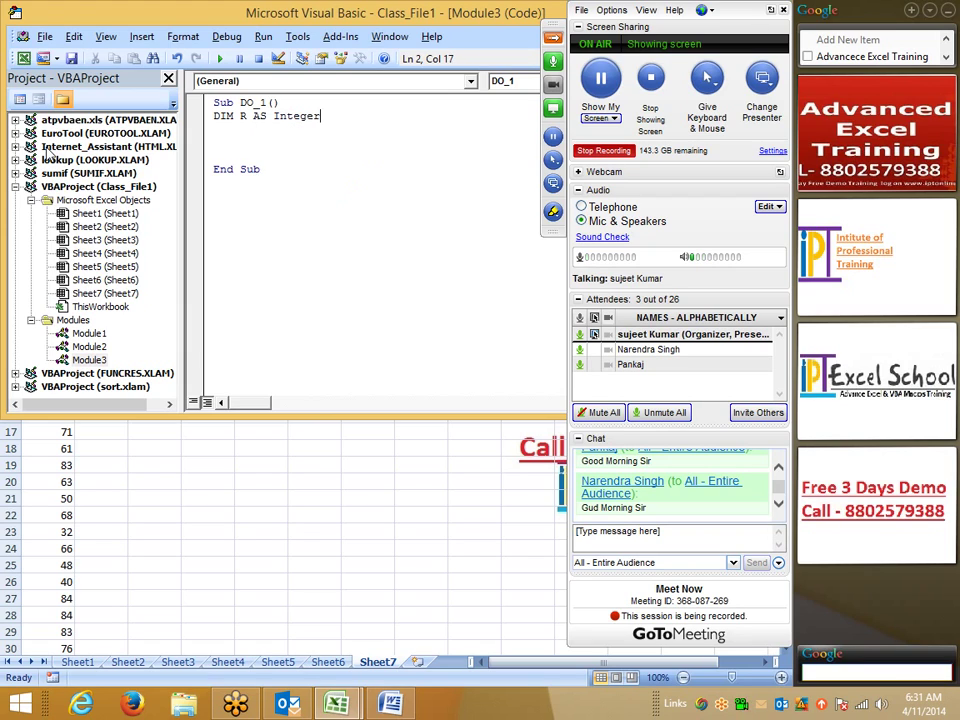
{"action": "key", "text": "Return"}
{"action": "key", "text": "Return"}
{"action": "key", "text": "Up"}
{"action": "type", "text": "R "}
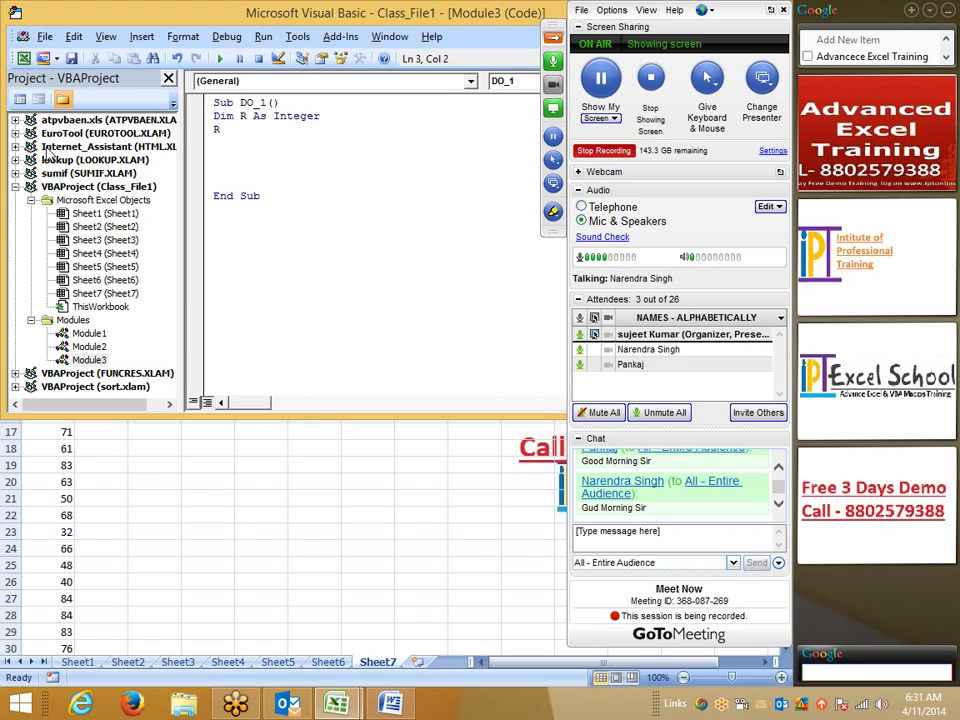
{"action": "type", "text": "= 1"}
{"action": "key", "text": "Return"}
{"action": "key", "text": "Return"}
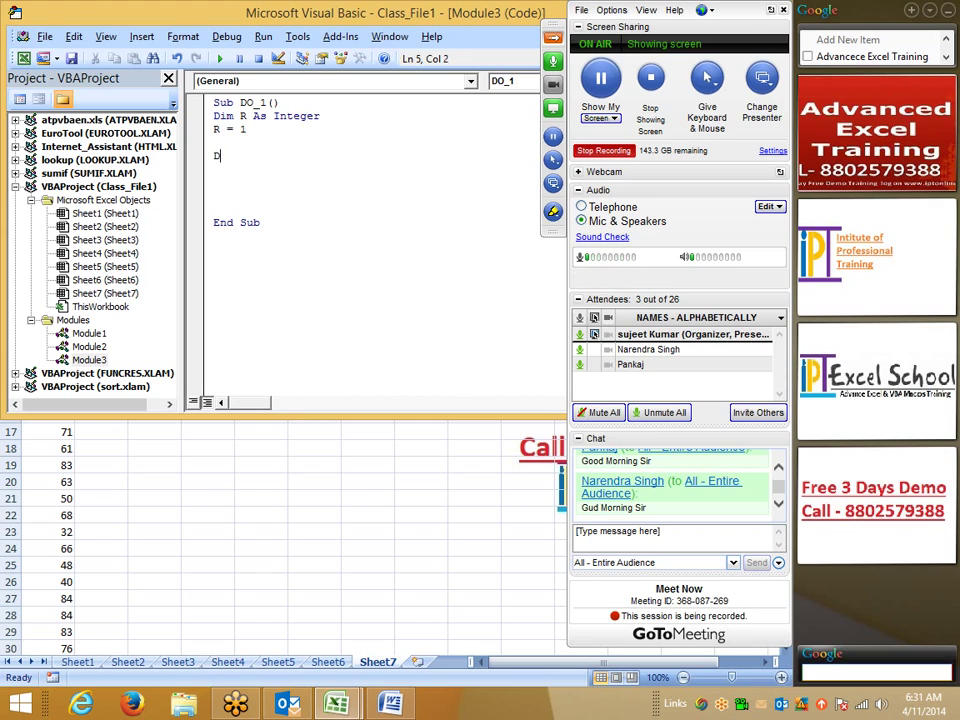
Add the loop header Do While Cells(R, I).Value <> 0
{"action": "type", "text": "DO WHILE "}
{"action": "type", "text": "CELLS"}
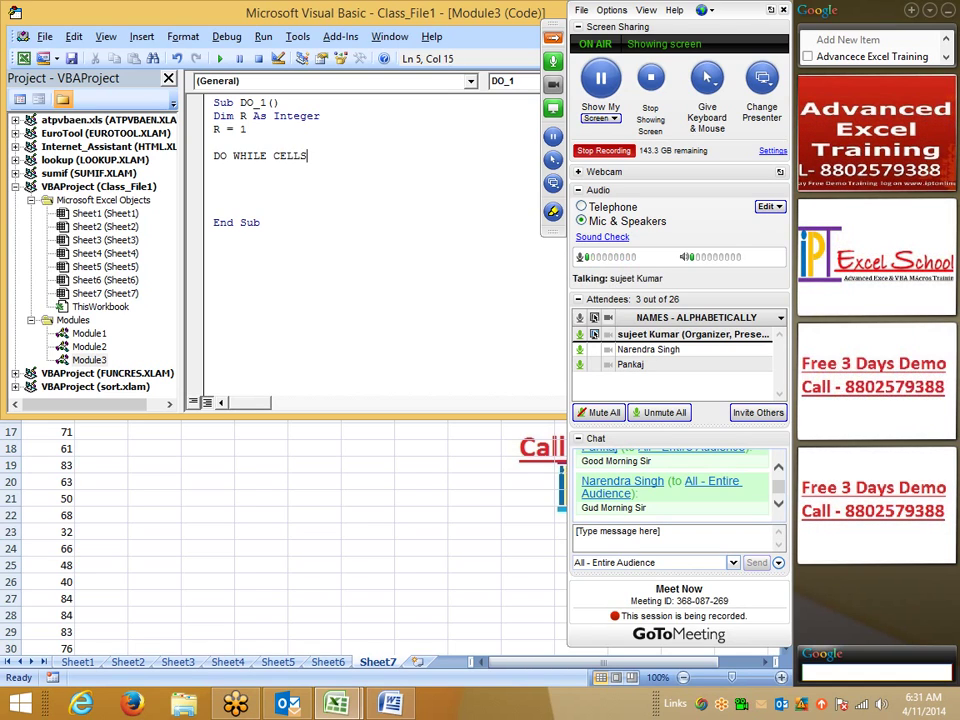
{"action": "type", "text": "("}
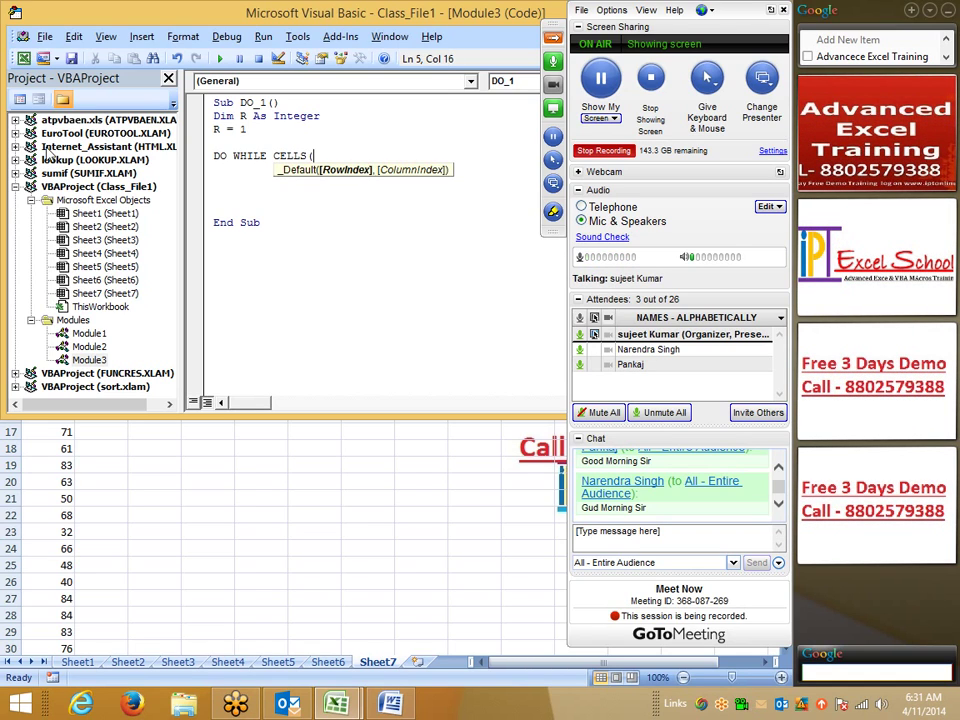
{"action": "type", "text": "R,I"}
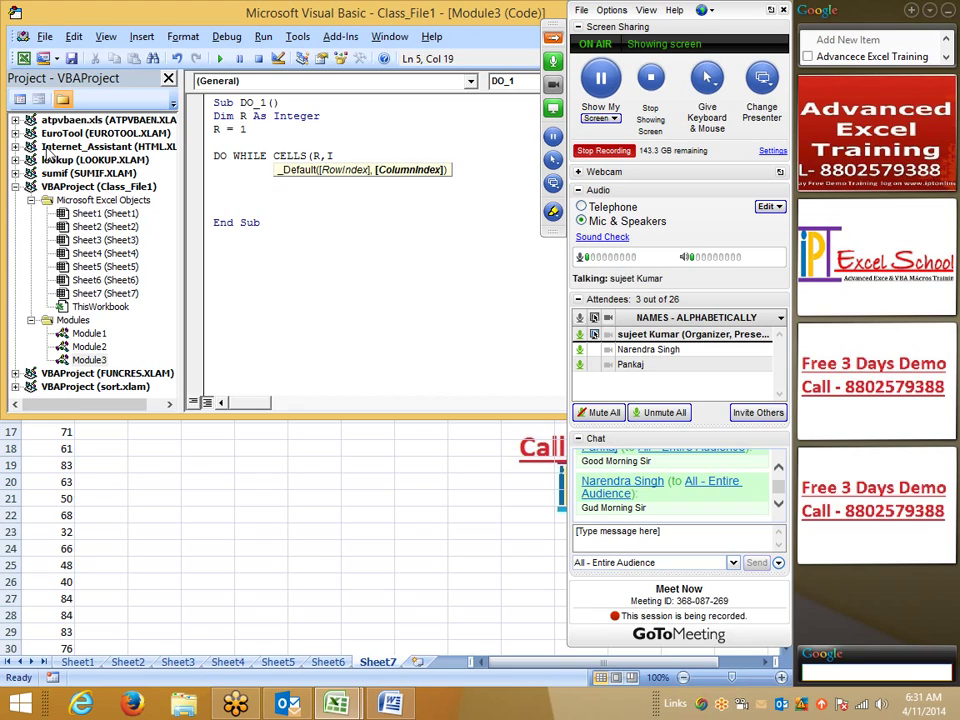
{"action": "type", "text": ").V"}
{"action": "type", "text": "AL"}
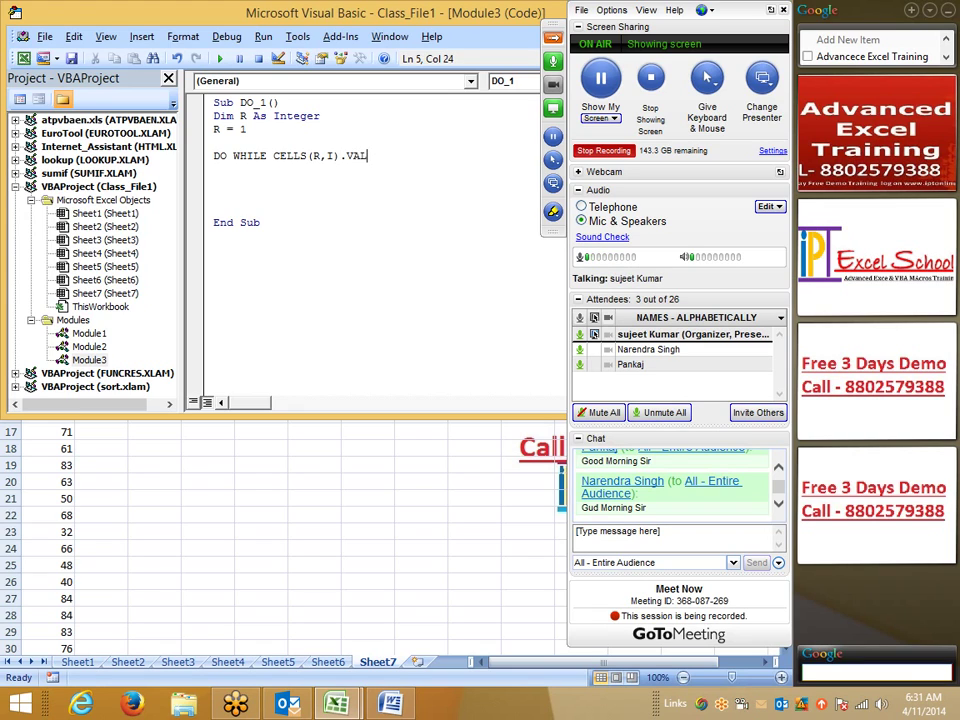
{"action": "type", "text": "UE="}
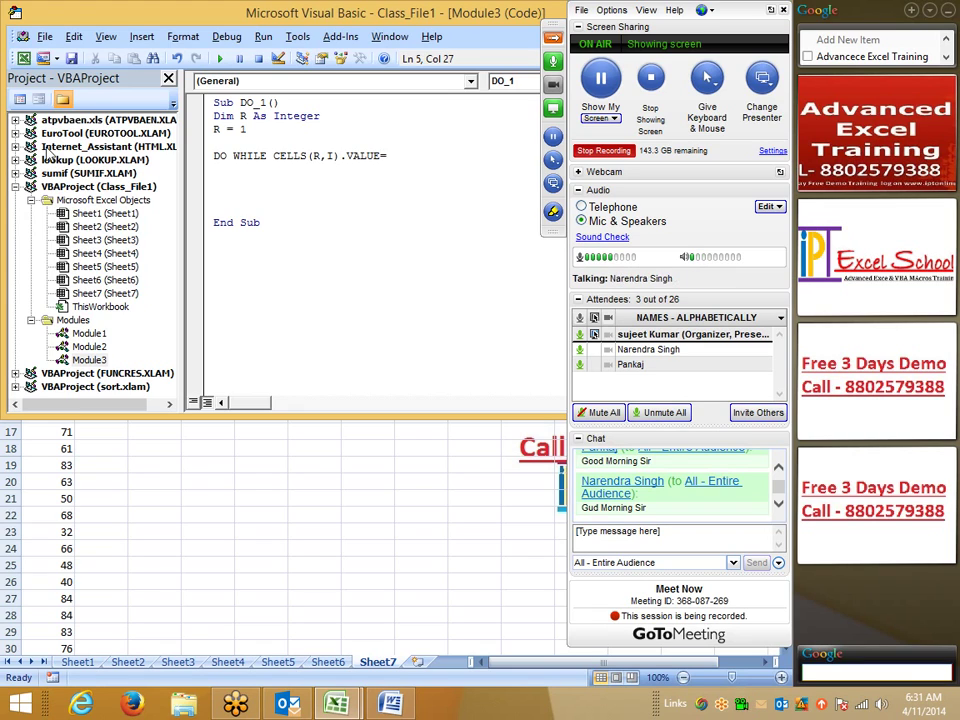
{"action": "type", "text": "0"}
{"action": "key", "text": "BackSpace"}
{"action": "key", "text": "BackSpace"}
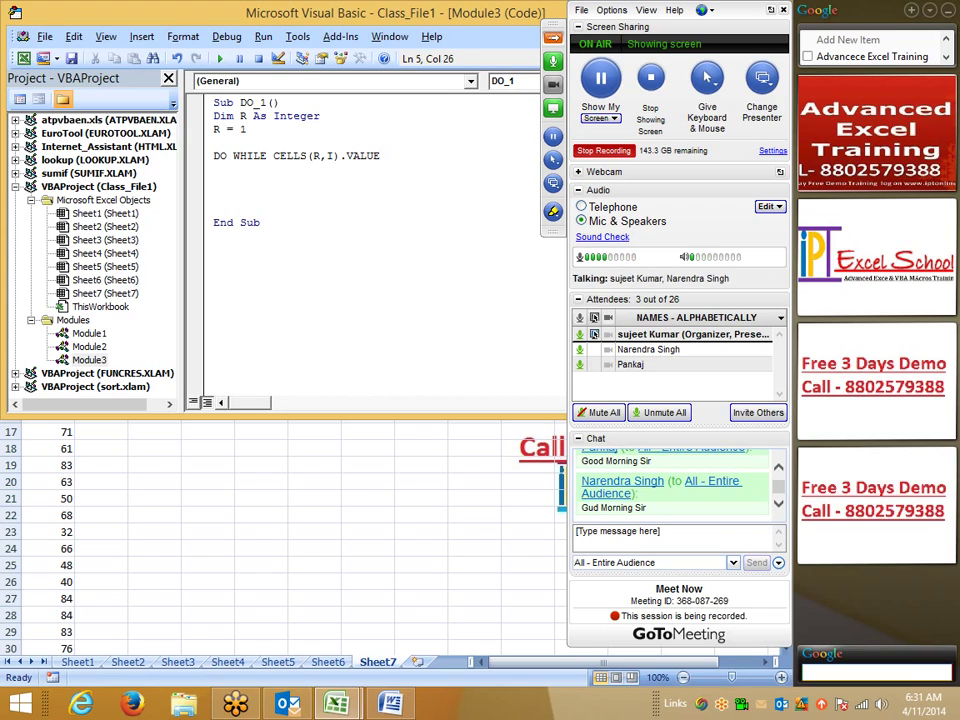
{"action": "type", "text": "<>0"}
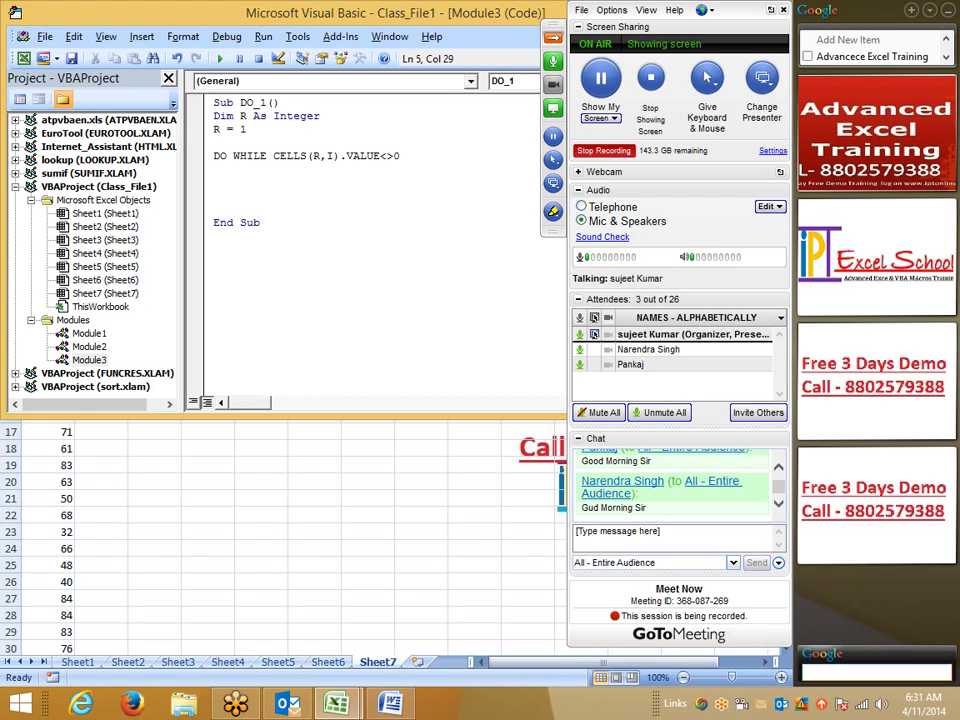
{"action": "key", "text": "Return"}
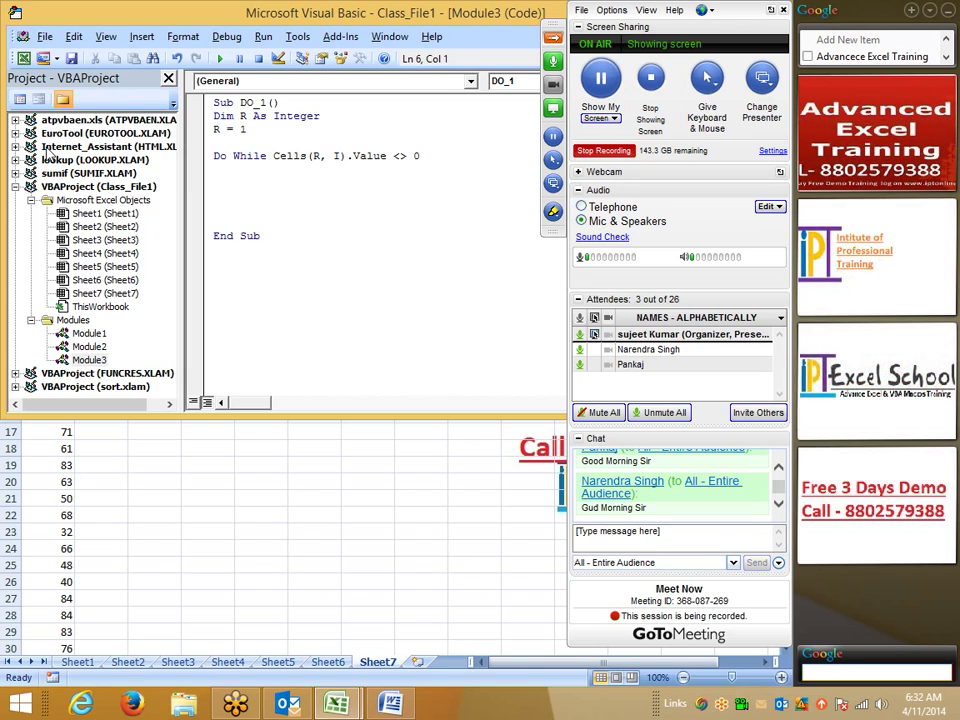
{"action": "key", "text": "alt+F11"}
{"action": "key", "text": "alt+F11"}
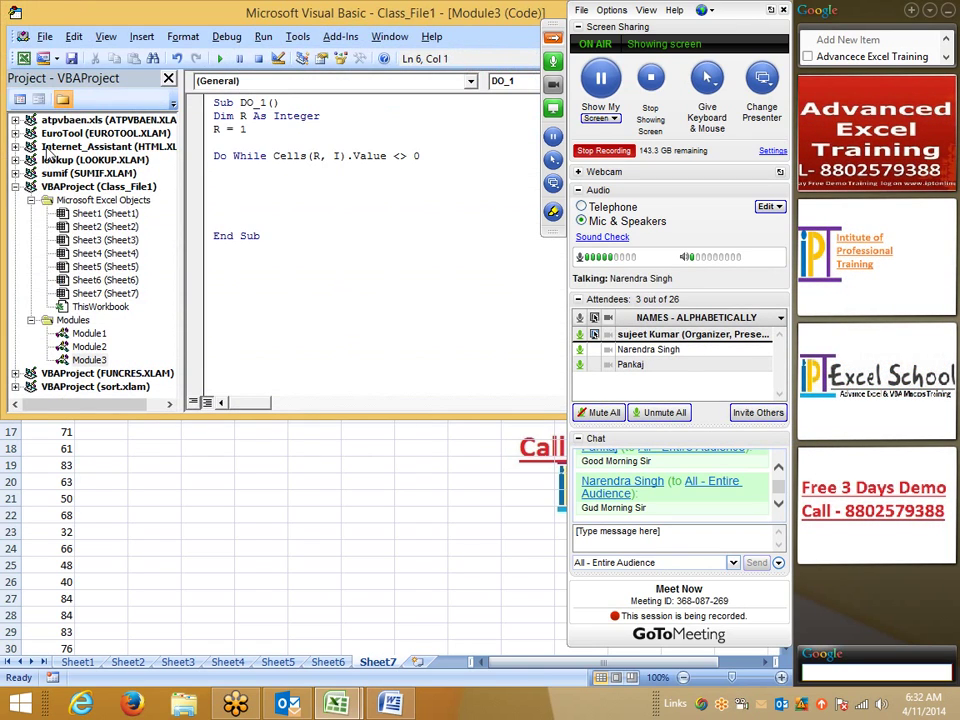
Change the declaration line to Dim R, R1 As Integer
{"action": "key", "text": "Up"}
{"action": "key", "text": "Return"}
{"action": "key", "text": "Up"}
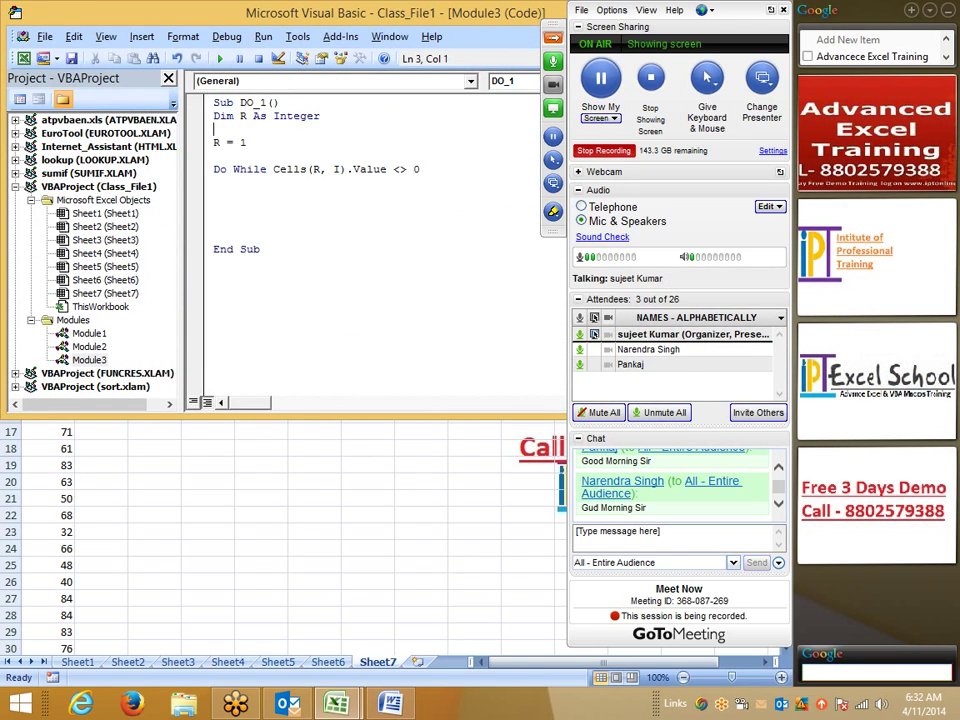
{"action": "type", "text": "DIM"}
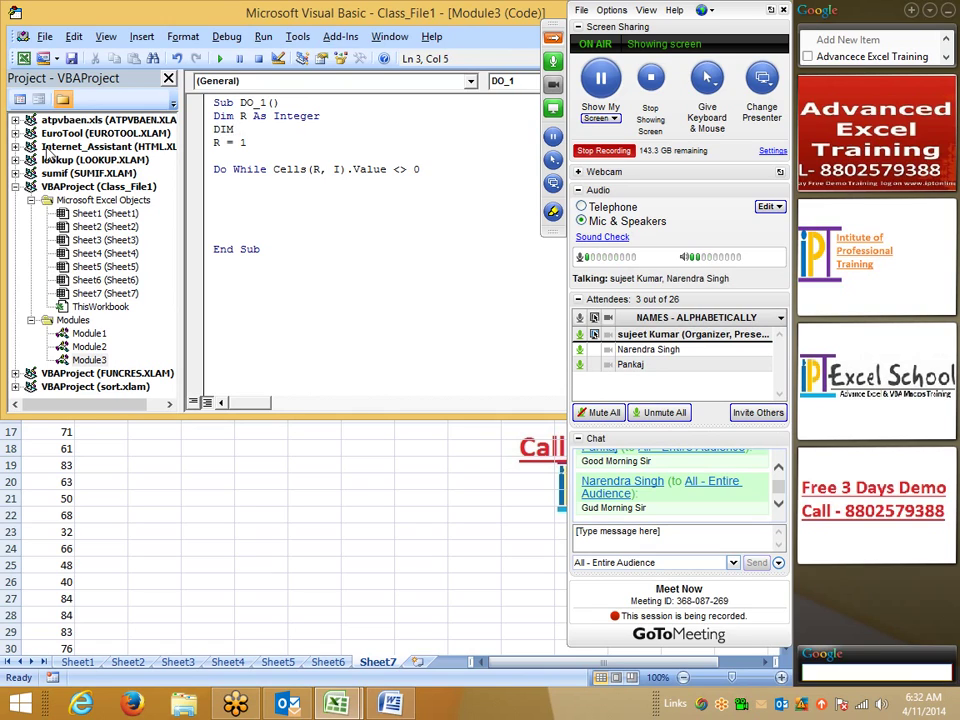
{"action": "type", "text": " R AS"}
{"action": "key", "text": "BackSpace"}
{"action": "key", "text": "BackSpace"}
{"action": "key", "text": "BackSpace"}
{"action": "key", "text": "BackSpace"}
{"action": "key", "text": "BackSpace"}
{"action": "key", "text": "BackSpace"}
{"action": "key", "text": "BackSpace"}
{"action": "key", "text": "BackSpace"}
{"action": "key", "text": "Up"}
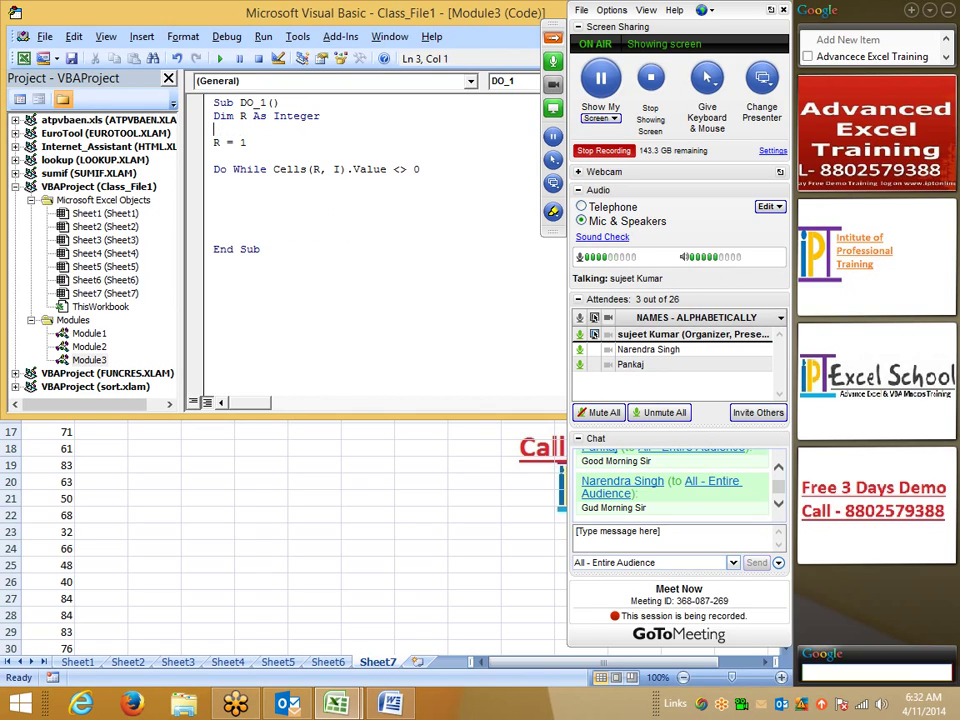
{"action": "key", "text": "Right"}
{"action": "key", "text": "Right"}
{"action": "key", "text": "Right"}
{"action": "key", "text": "Right"}
{"action": "key", "text": "Right"}
{"action": "type", "text": ",R1"}
{"action": "key", "text": "Down"}
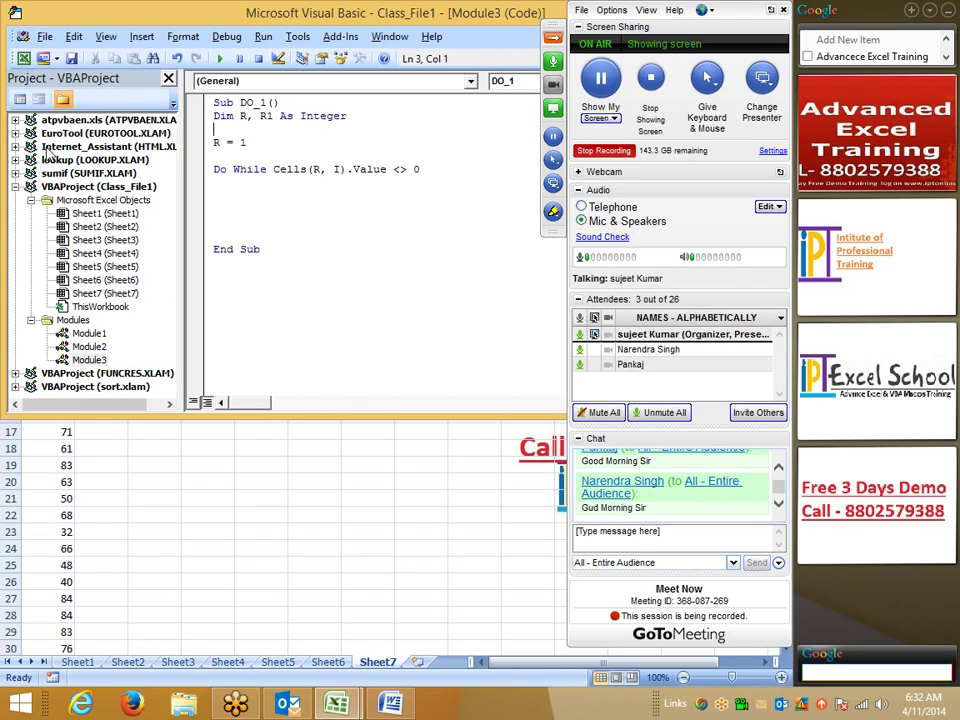
Set R1 = Cells(R, I).Value inside the loop and begin the If R1 > 50 Then line
{"action": "key", "text": "Down"}
{"action": "key", "text": "Down"}
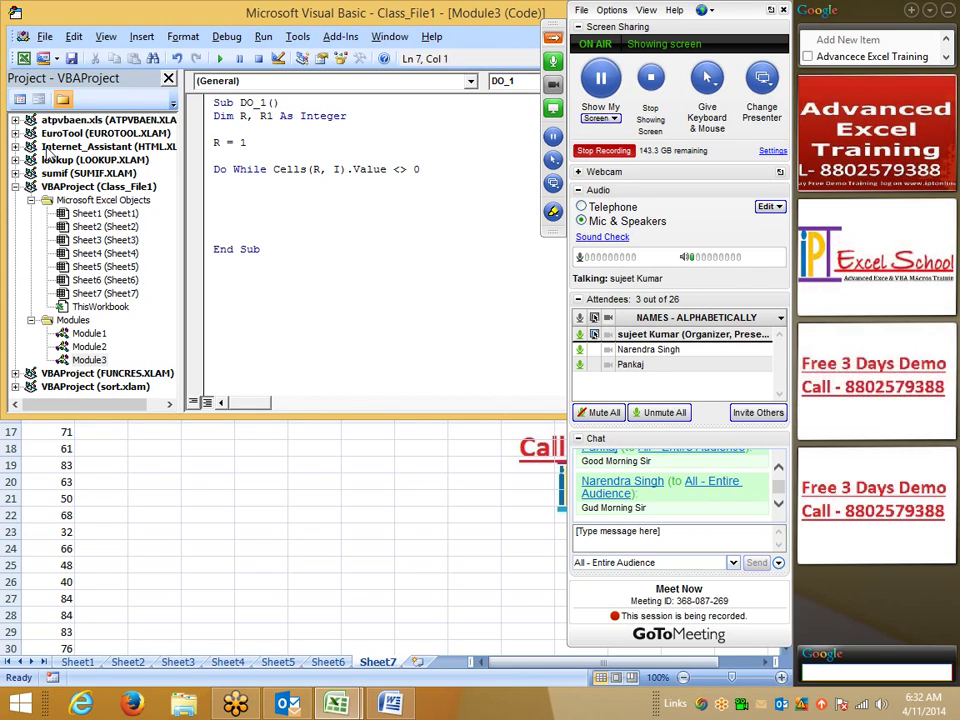
{"action": "type", "text": "R1="}
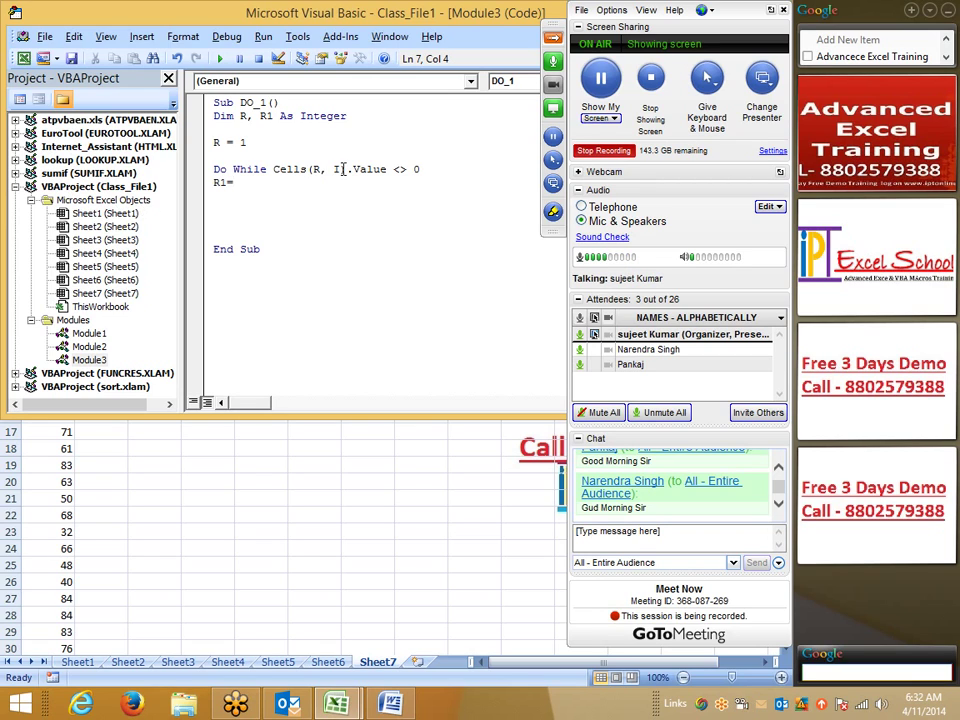
{"action": "left_click", "coordinate": [245, 256]}
{"action": "left_click", "coordinate": [374, 416]}
{"action": "left_click_drag", "start_coordinate": [386, 169], "coordinate": [273, 169]}
{"action": "key", "text": "ctrl+c"}
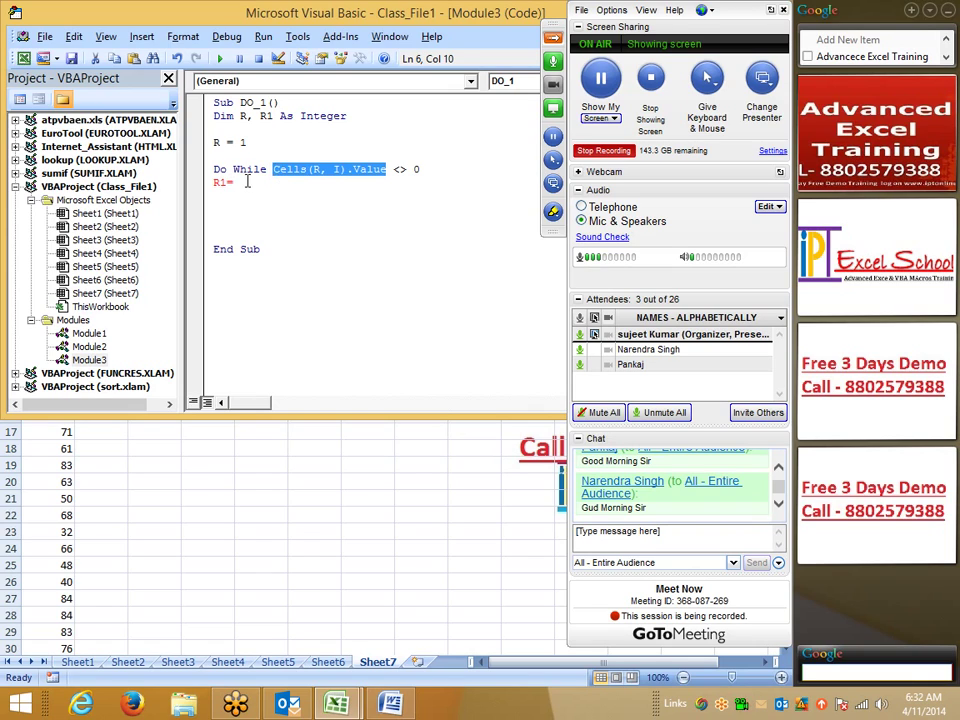
{"action": "left_click", "coordinate": [245, 183]}
{"action": "key", "text": "ctrl+v"}
{"action": "key", "text": "Return"}
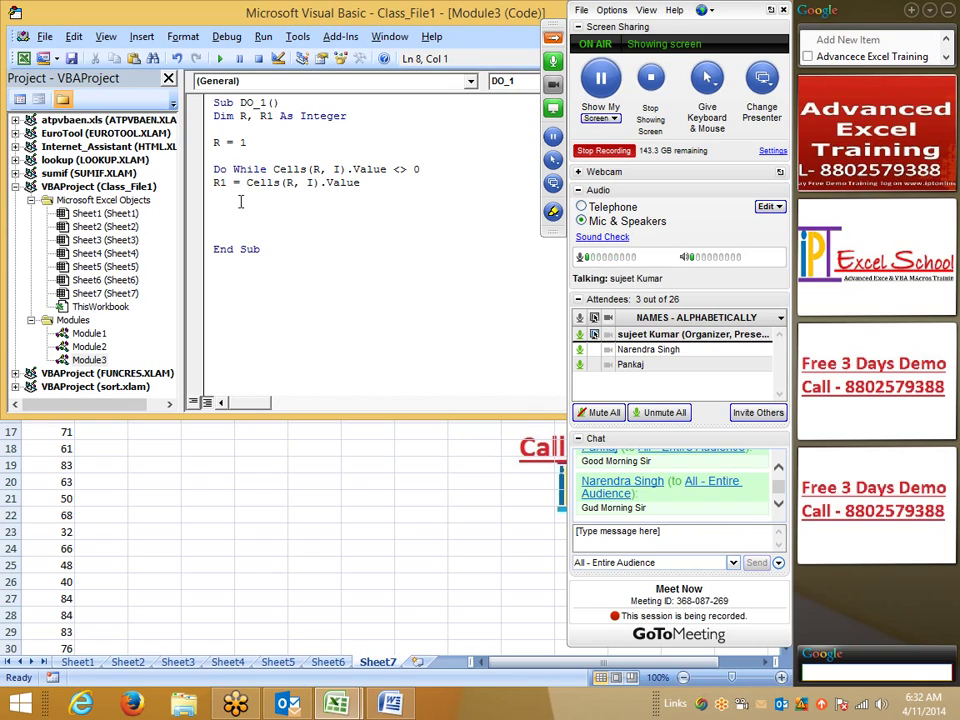
{"action": "key", "text": "Return"}
{"action": "type", "text": "IF "}
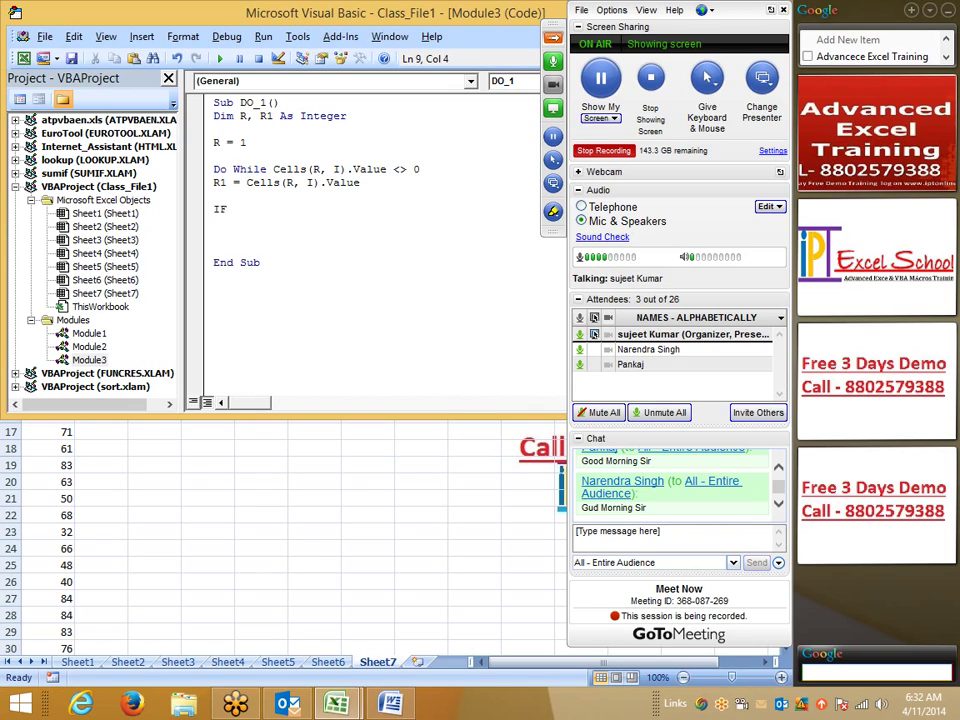
{"action": "type", "text": "R1"}
{"action": "type", "text": ">50"}
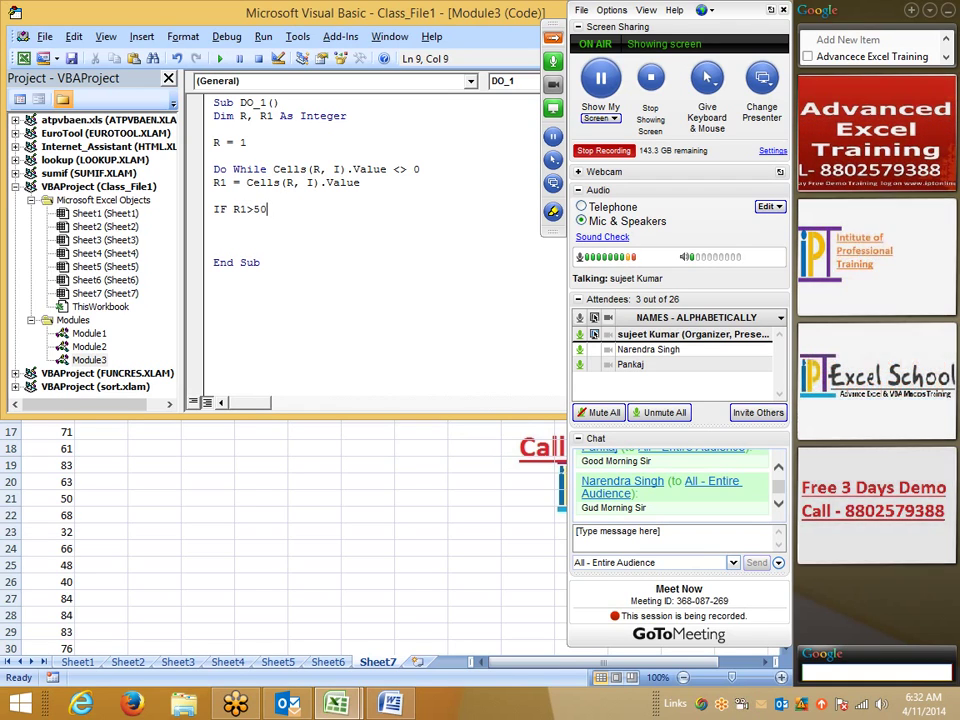
{"action": "type", "text": " THEN"}
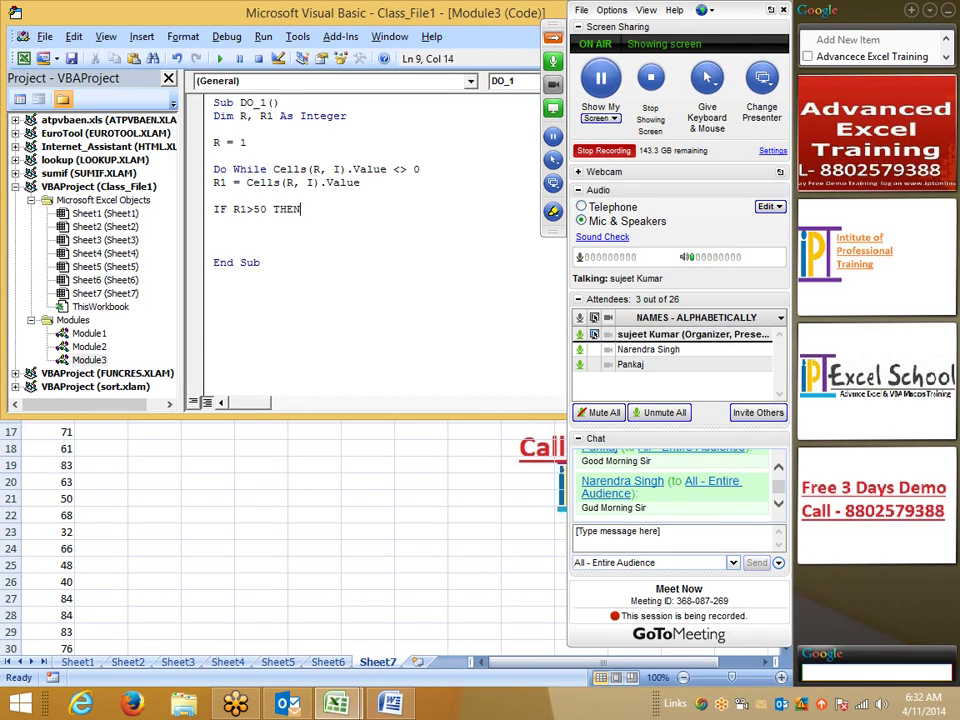
Under If R1 > 50 Then, set Range("A" & R).Font.Color = vbRed and close with End If
{"action": "key", "text": "Return"}
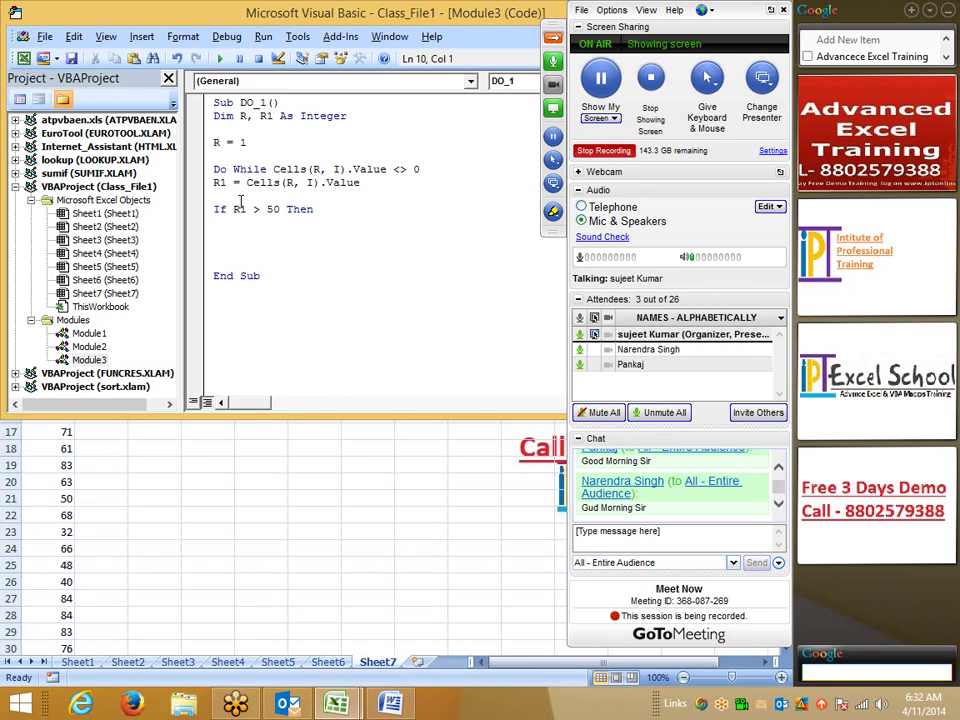
{"action": "type", "text": "RANGE"}
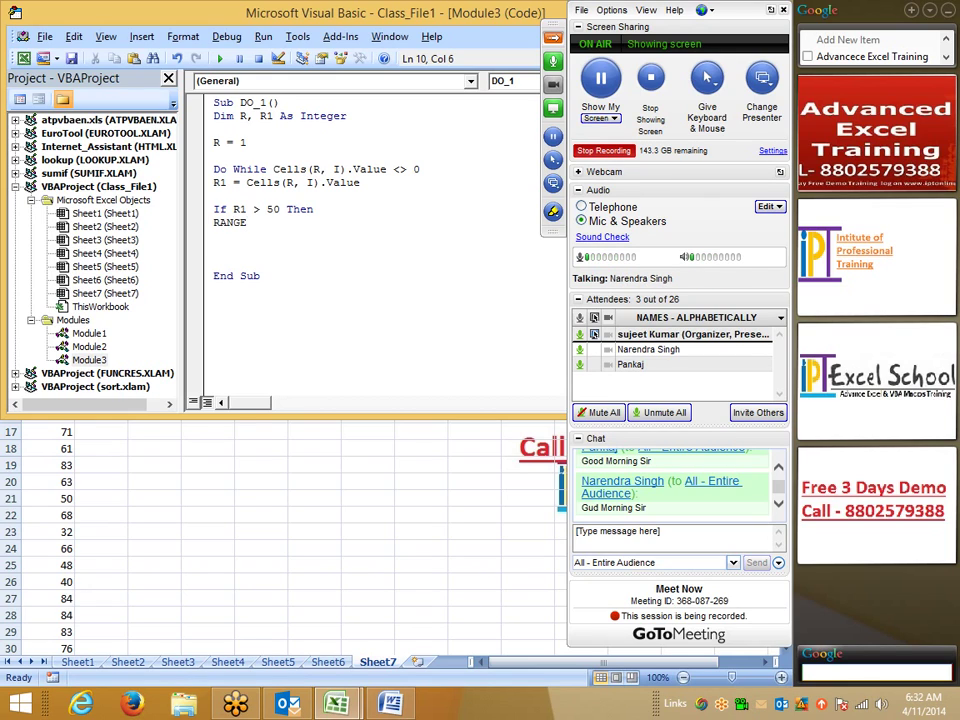
{"action": "type", "text": "(\"A"}
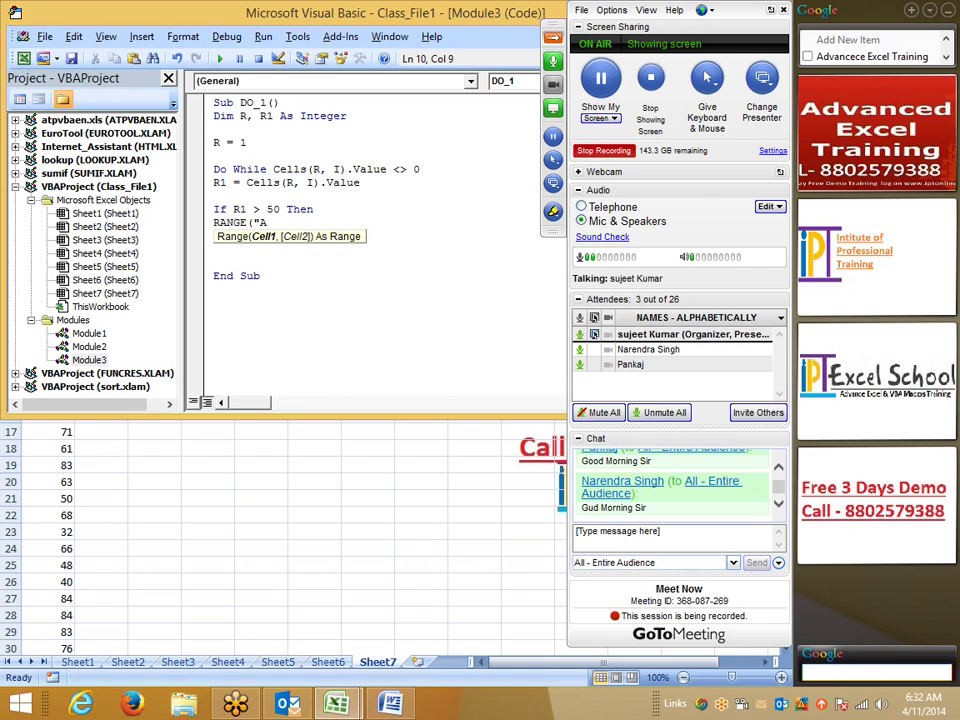
{"action": "type", "text": "\"&R"}
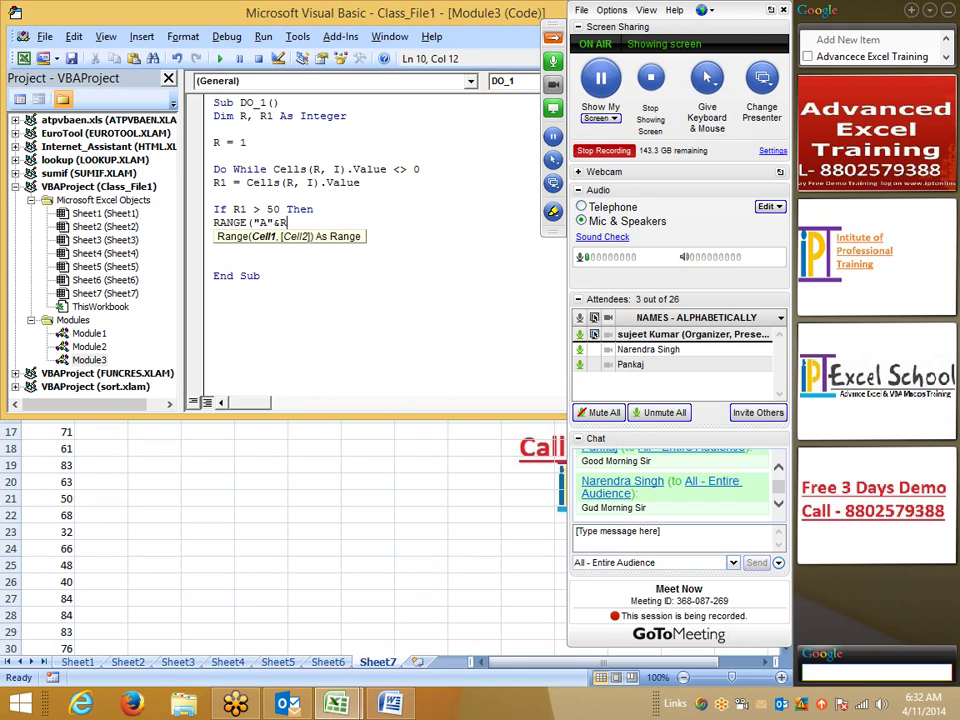
{"action": "type", "text": ").V"}
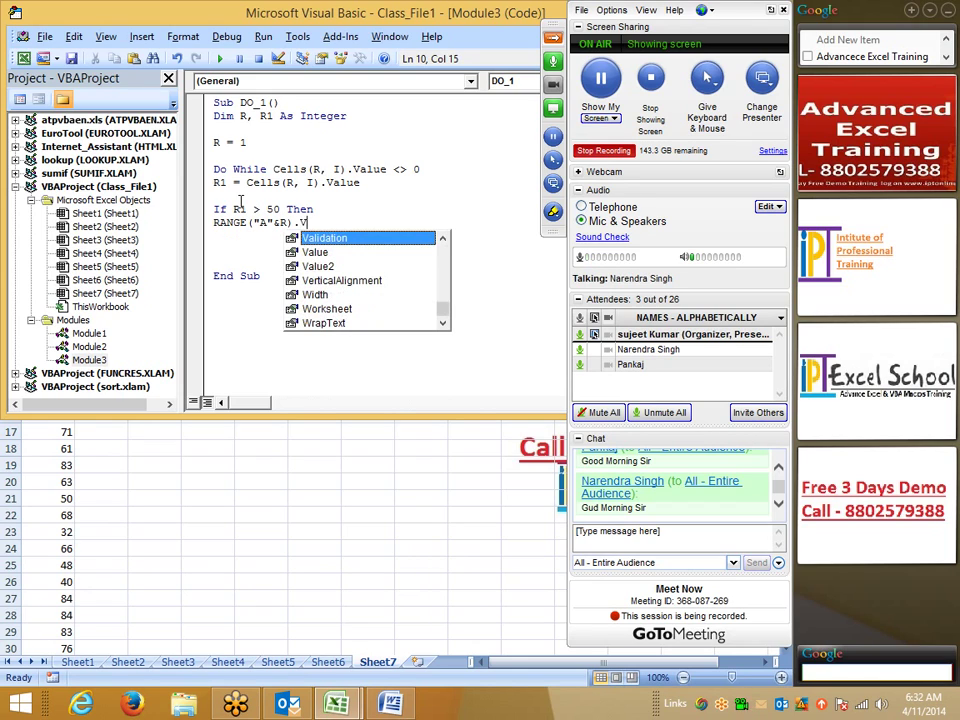
{"action": "key", "text": "BackSpace"}
{"action": "key", "text": "BackSpace"}
{"action": "key", "text": "BackSpace"}
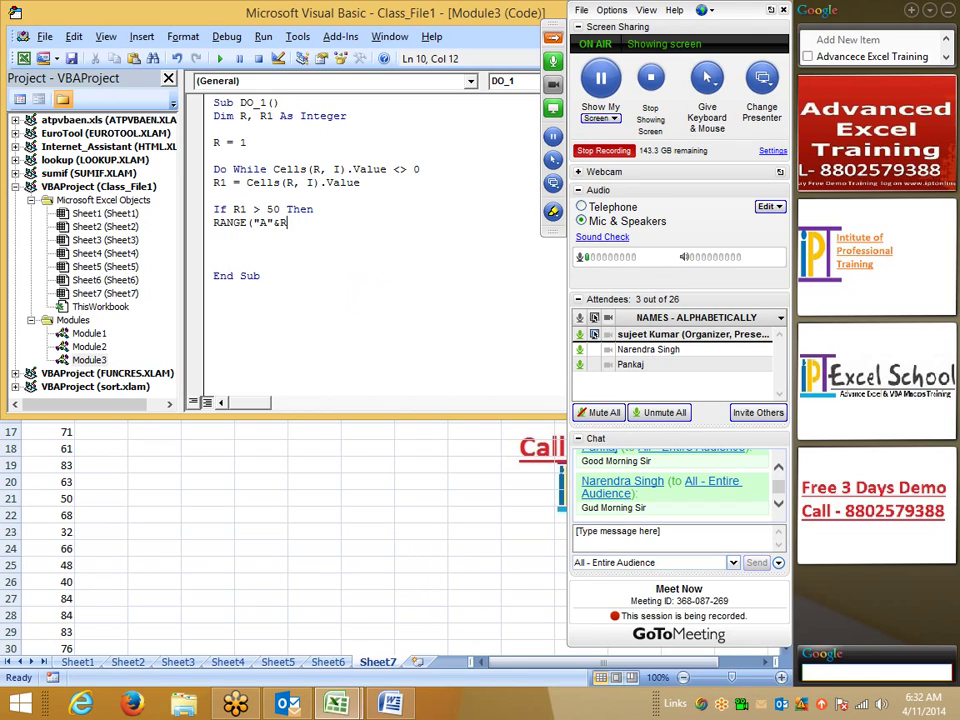
{"action": "type", "text": ").F"}
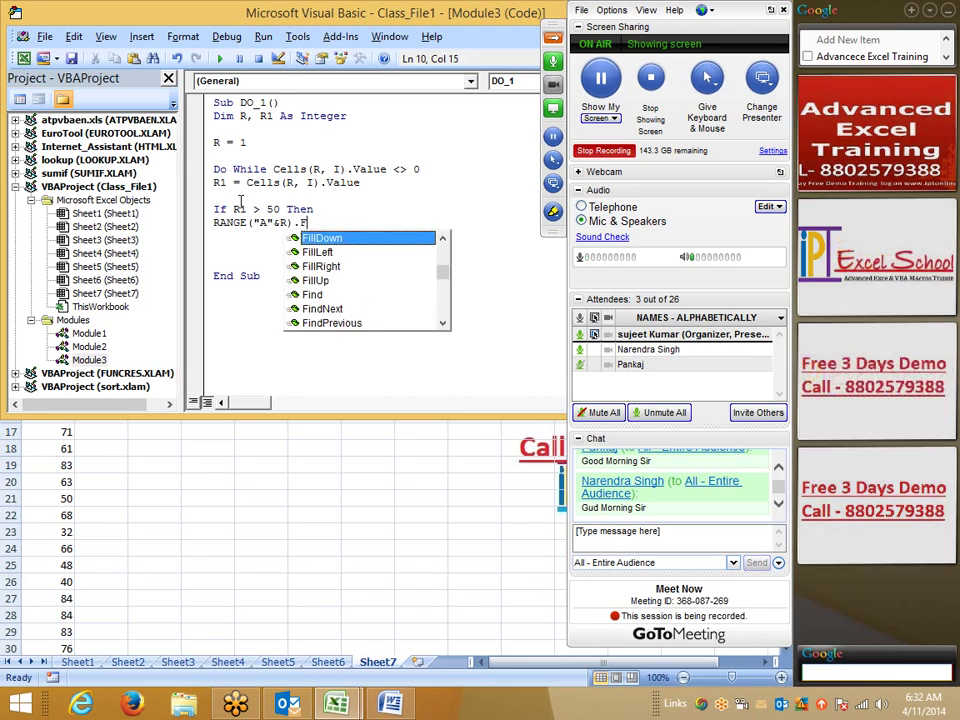
{"action": "type", "text": "o"}
{"action": "key", "text": "Tab"}
{"action": "type", "text": "."}
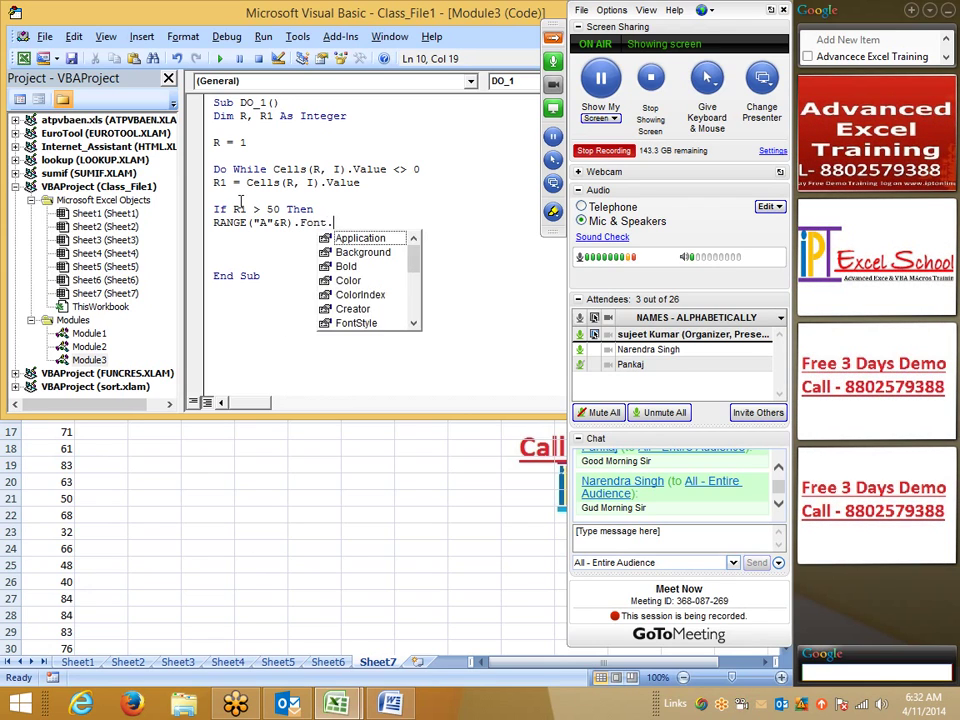
{"action": "type", "text": "Color"}
{"action": "key", "text": "Tab"}
{"action": "type", "text": "="}
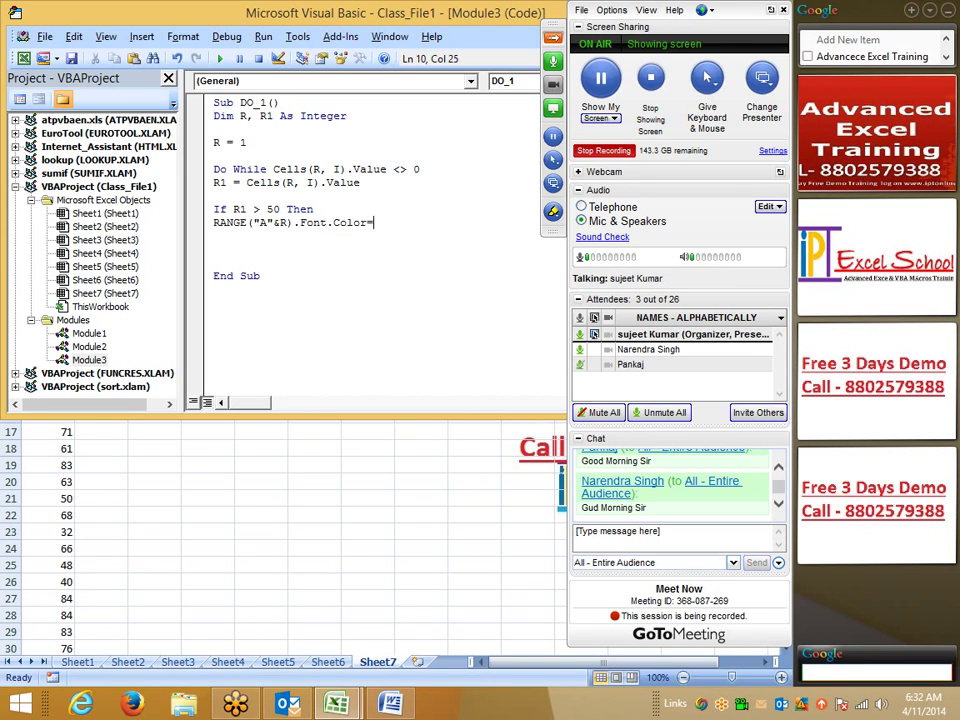
{"action": "type", "text": "VBRED"}
{"action": "key", "text": "Return"}
{"action": "type", "text": "END I"}
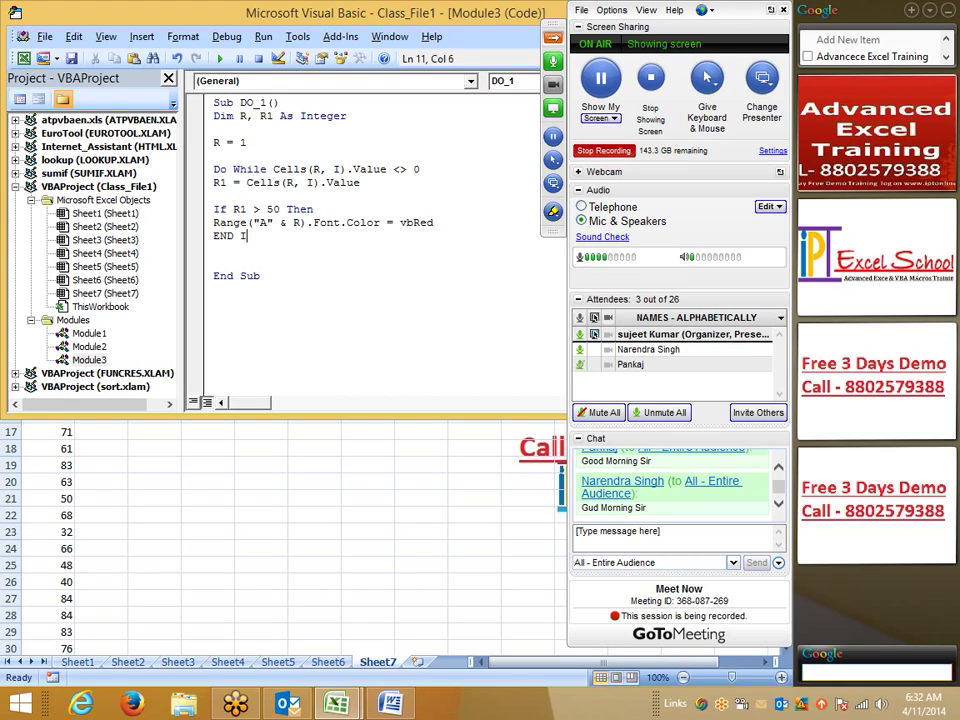
{"action": "type", "text": "F"}
{"action": "key", "text": "Return"}
{"action": "key", "text": "Return"}
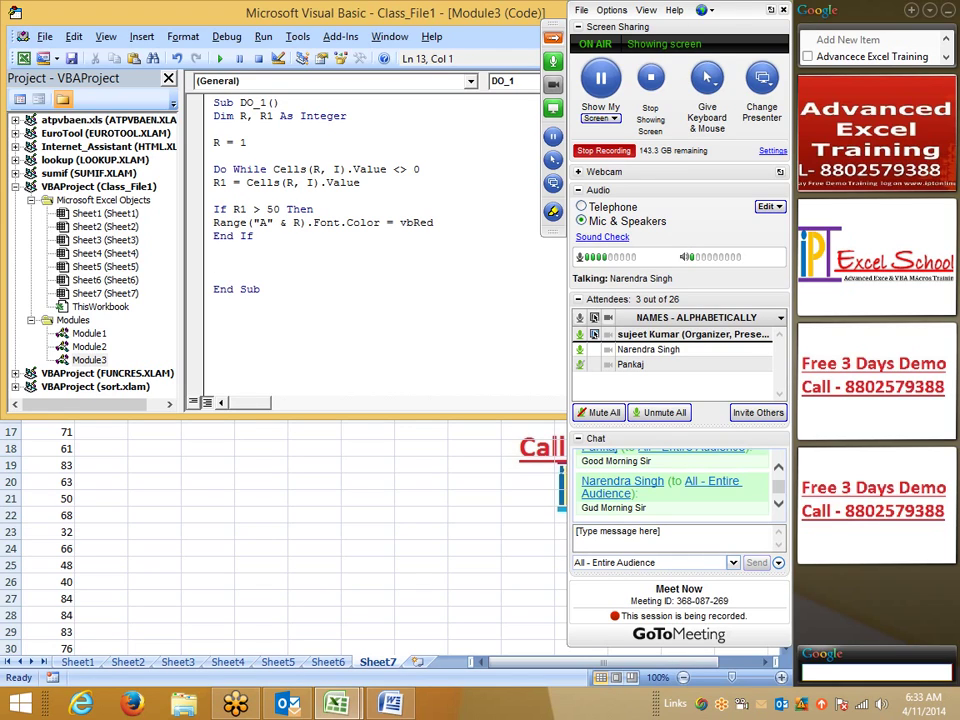
Add R = R + 1 and Loop before End Sub
{"action": "type", "text": "R=R+1"}
{"action": "key", "text": "Return"}
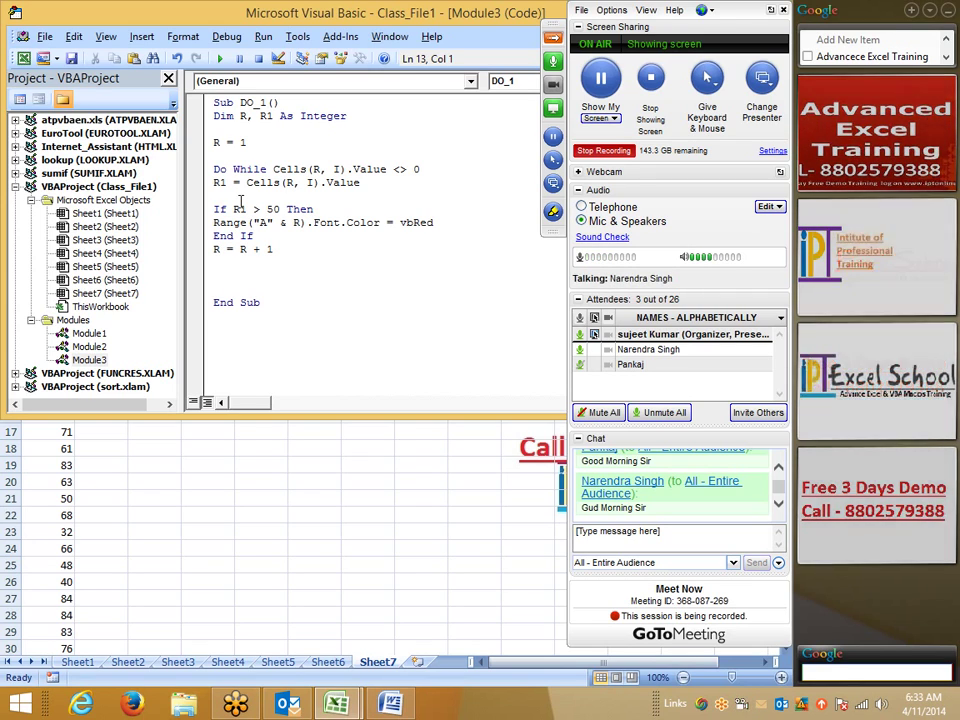
{"action": "type", "text": "LOOP"}
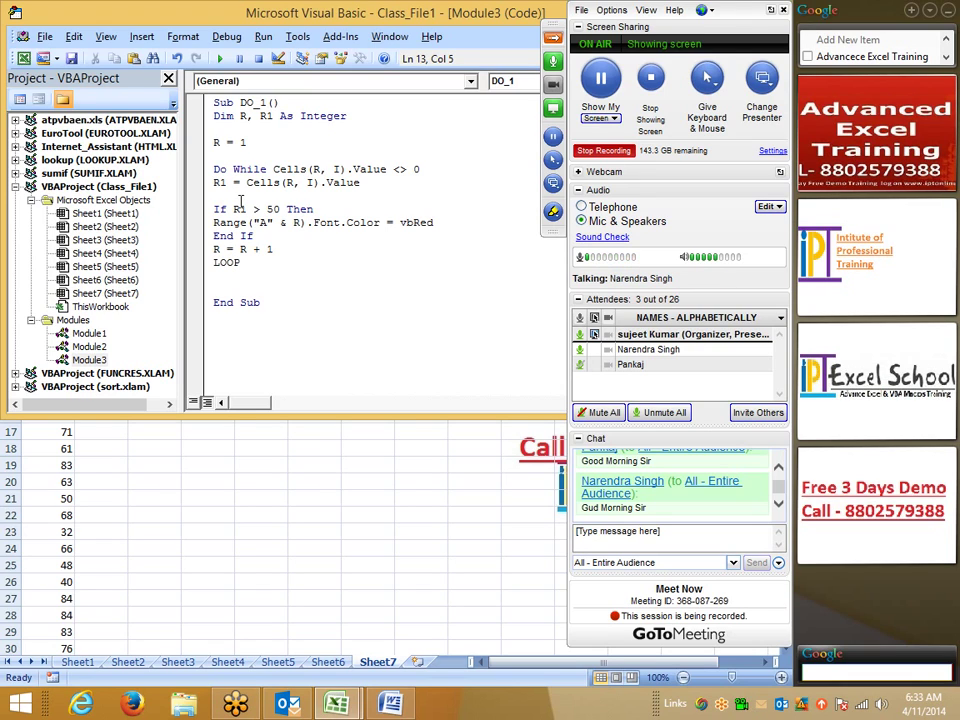
{"action": "key", "text": "Down"}
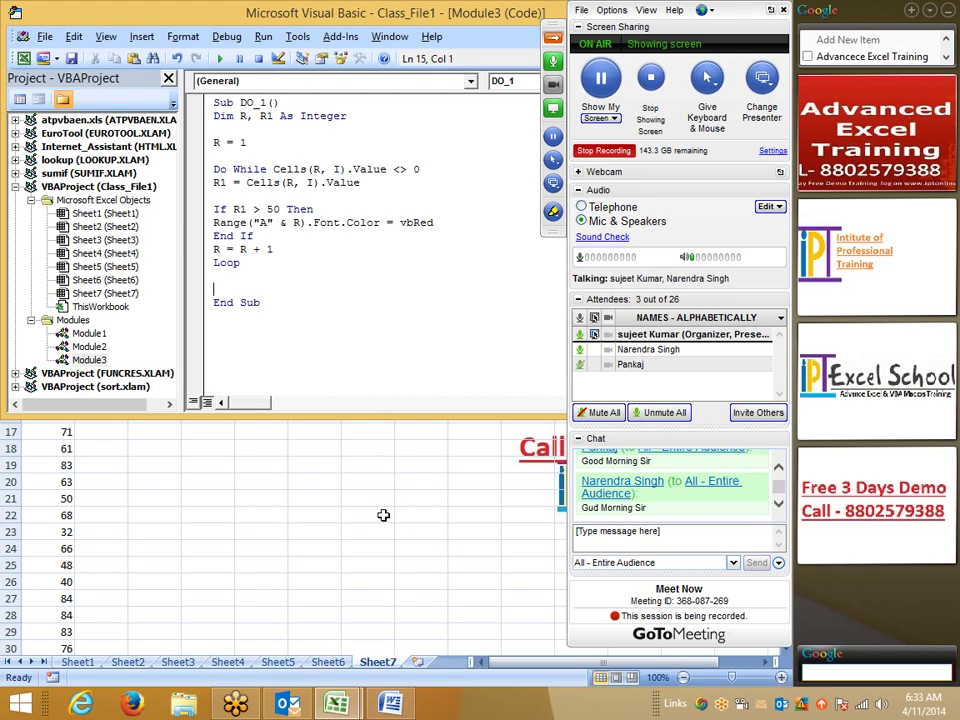
Highlight the +, While, Cells(R, I).Value and <> 0 parts to explain the loop
{"action": "left_click", "coordinate": [267, 249]}
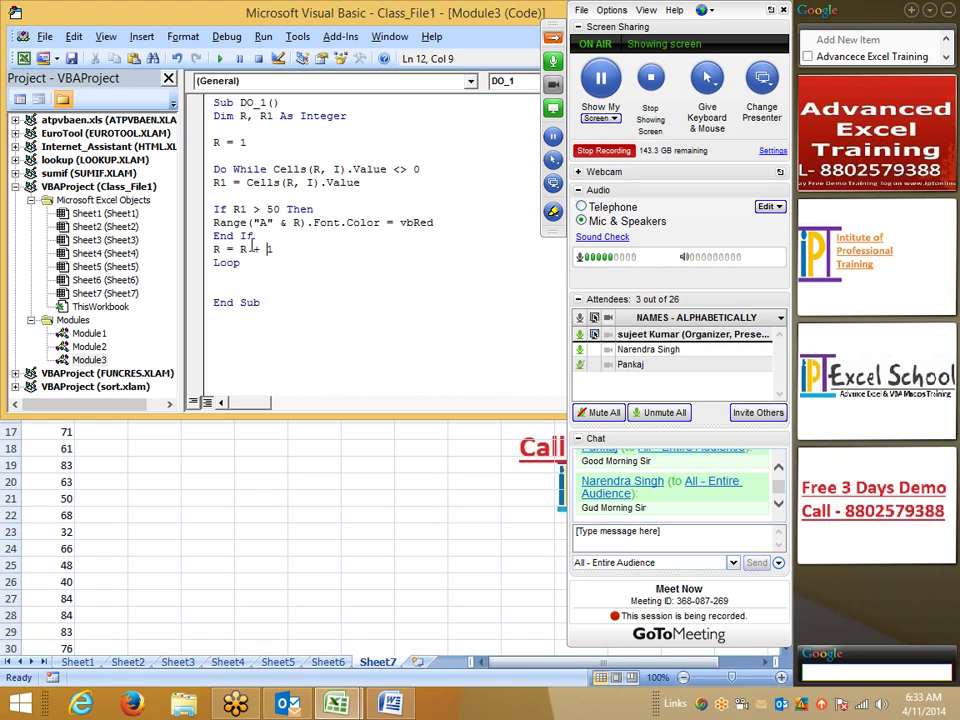
{"action": "left_click", "coordinate": [253, 249]}
{"action": "double_click", "coordinate": [246, 169]}
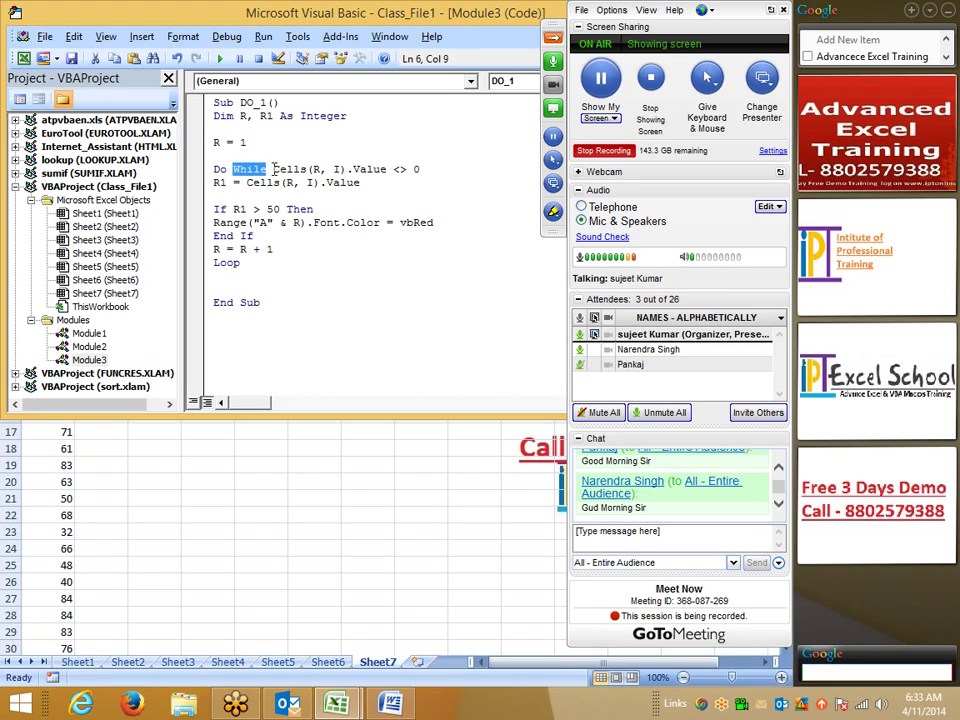
{"action": "left_click_drag", "start_coordinate": [272, 169], "coordinate": [386, 169]}
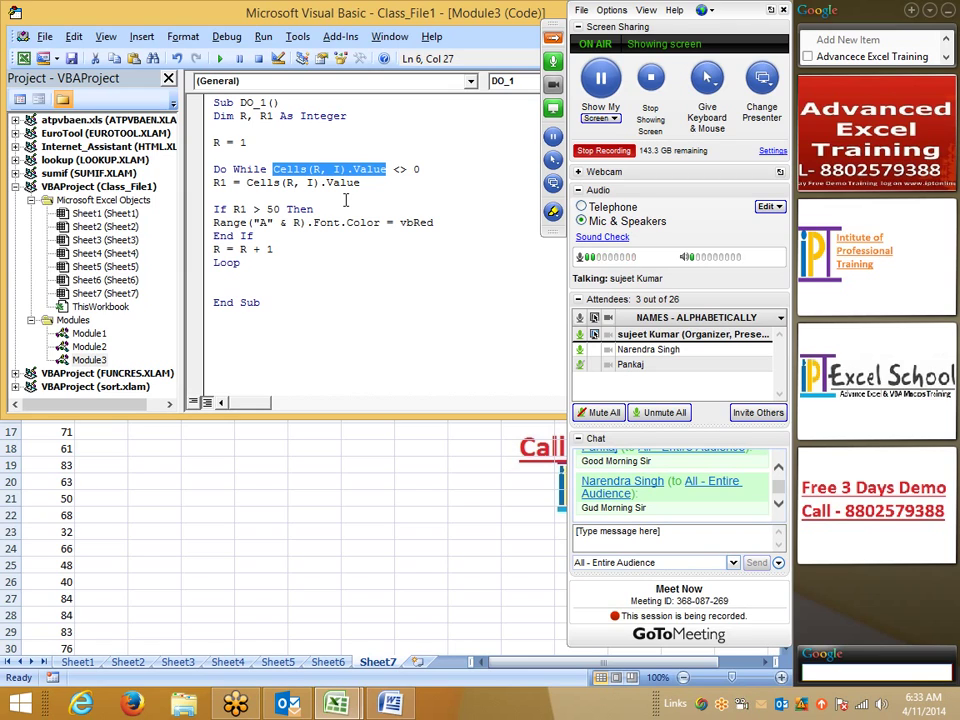
{"action": "left_click_drag", "start_coordinate": [420, 170], "coordinate": [272, 170]}
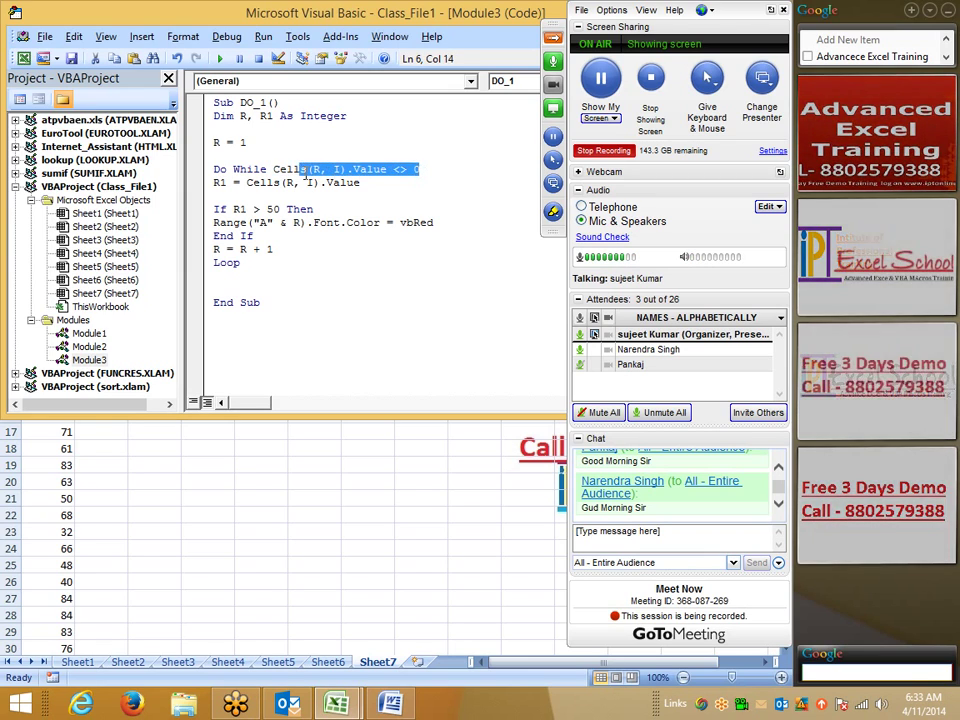
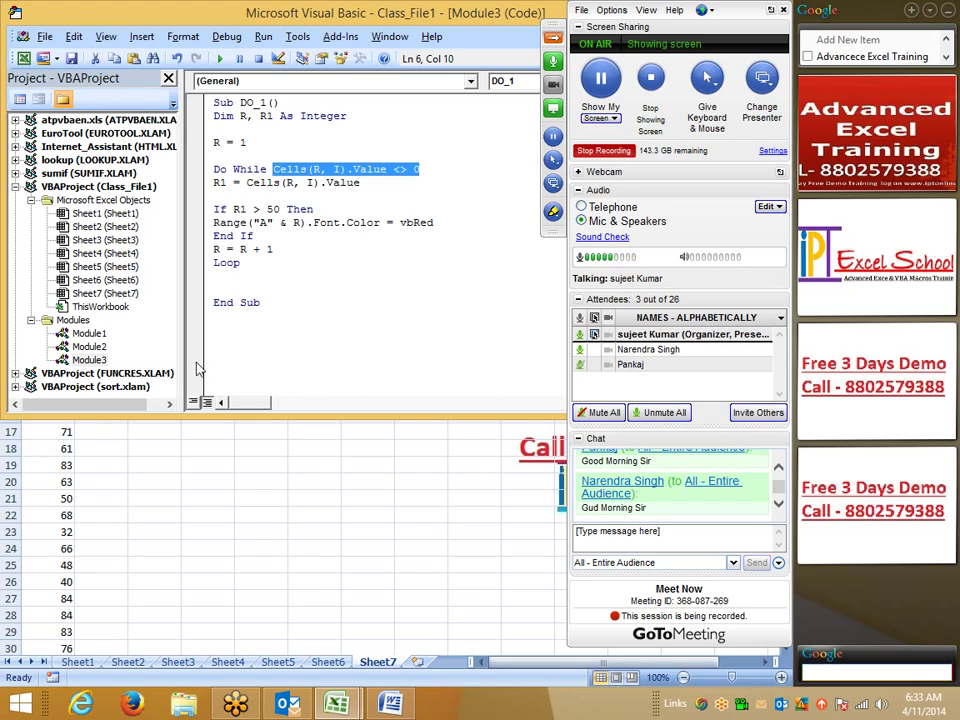
Highlight parts of the DO_1 loop: the zero stop condition, the row-counter line and the starting row R
{"action": "double_click", "coordinate": [429, 169]}
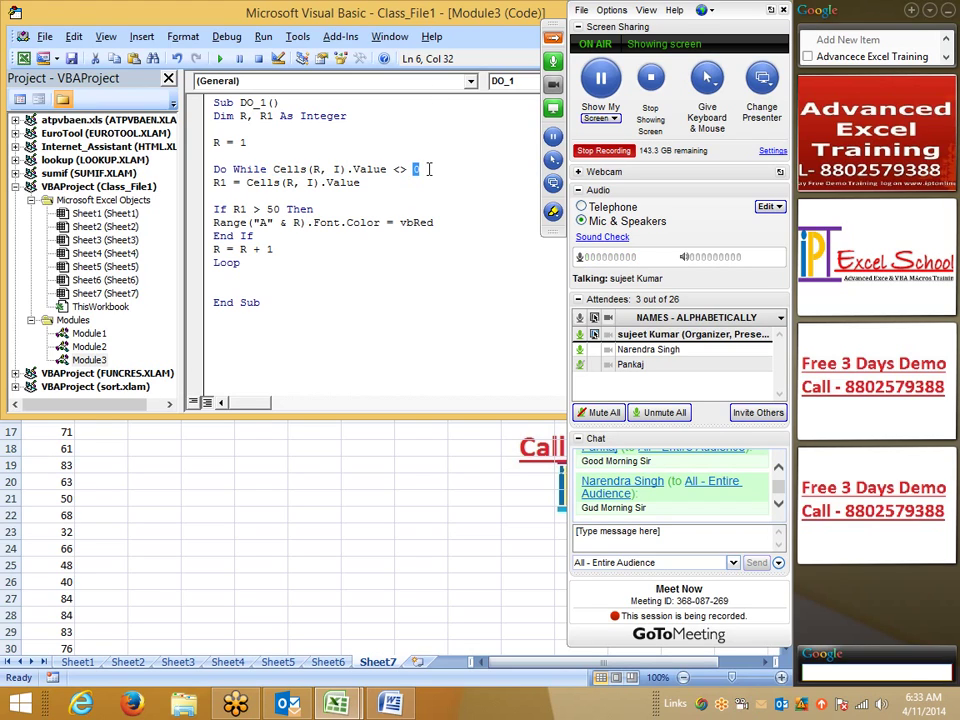
{"action": "left_click_drag", "start_coordinate": [272, 249], "coordinate": [214, 249]}
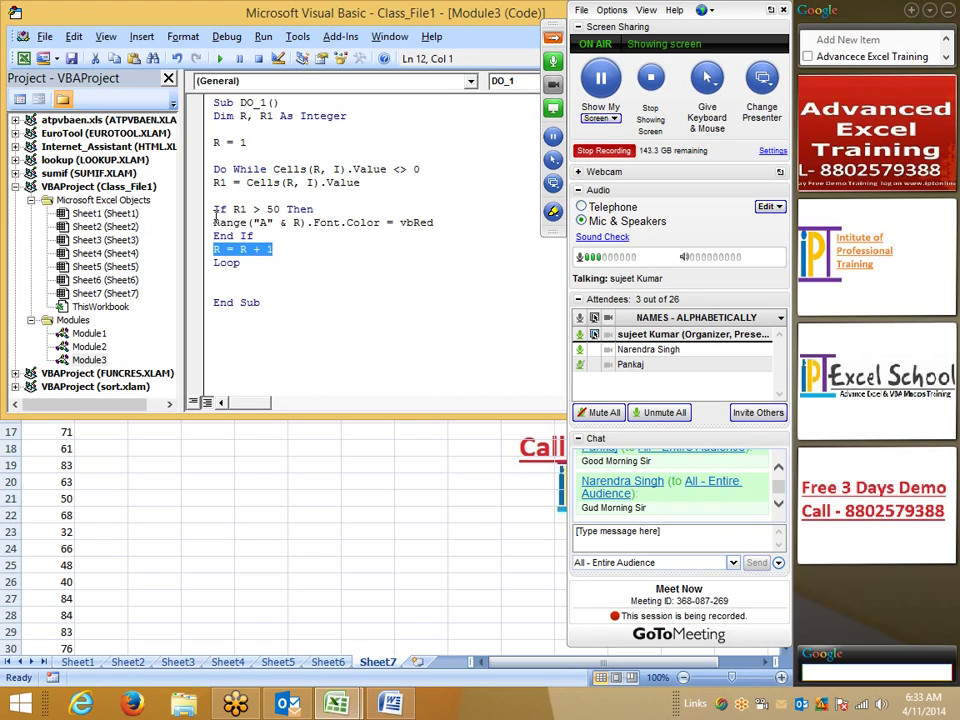
{"action": "left_click", "coordinate": [217, 249]}
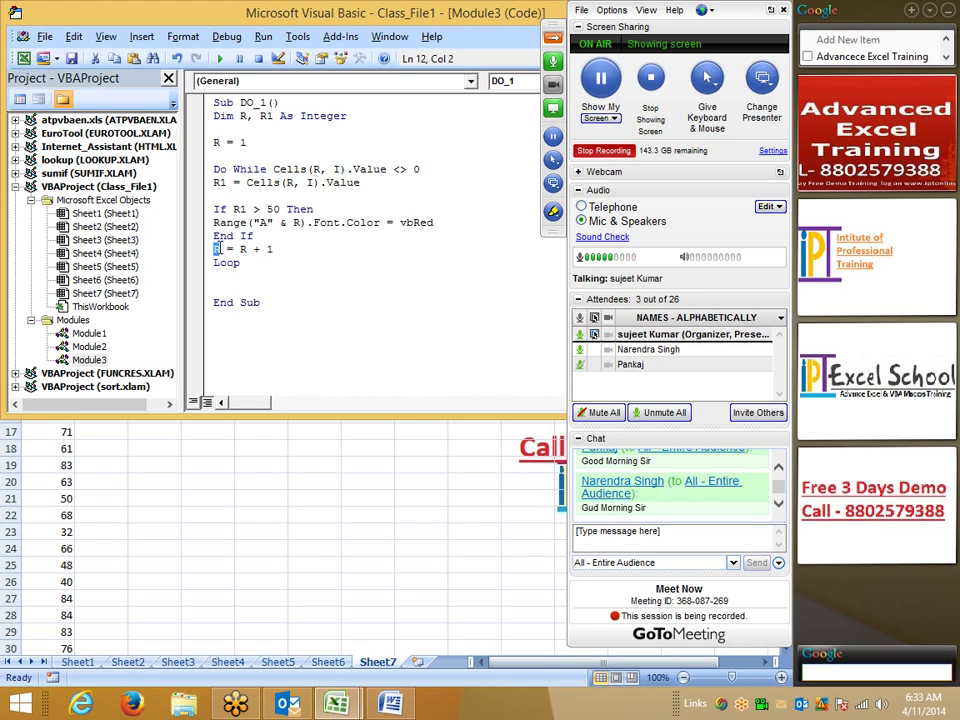
{"action": "double_click", "coordinate": [215, 142]}
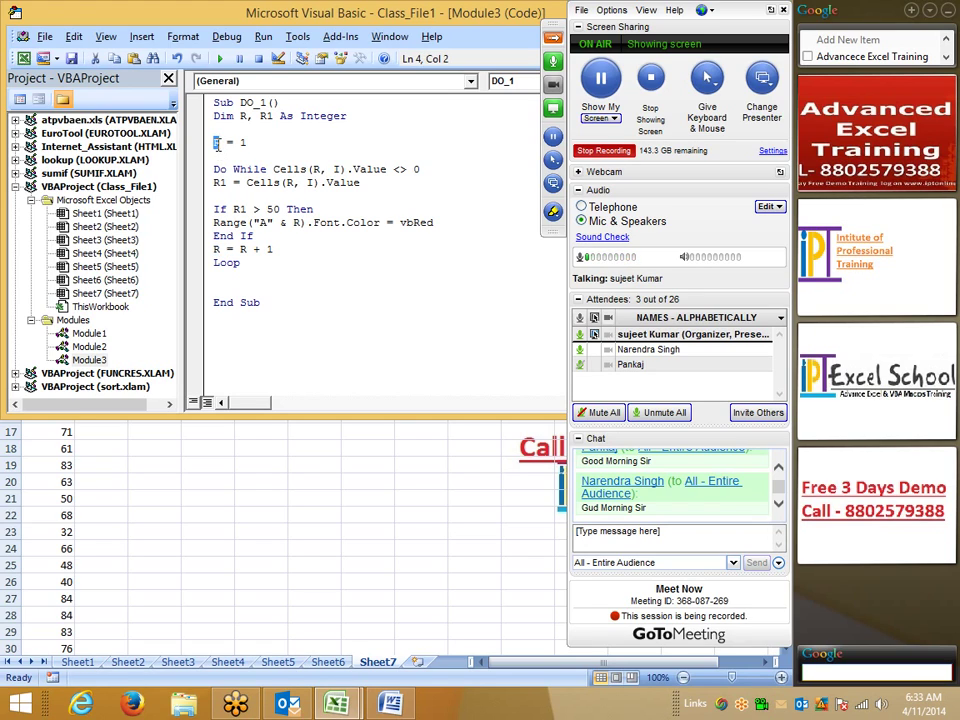
In Sheet7, jump to the end of column A to find data stops at row 146, then return to the code
{"action": "left_click", "coordinate": [156, 493]}
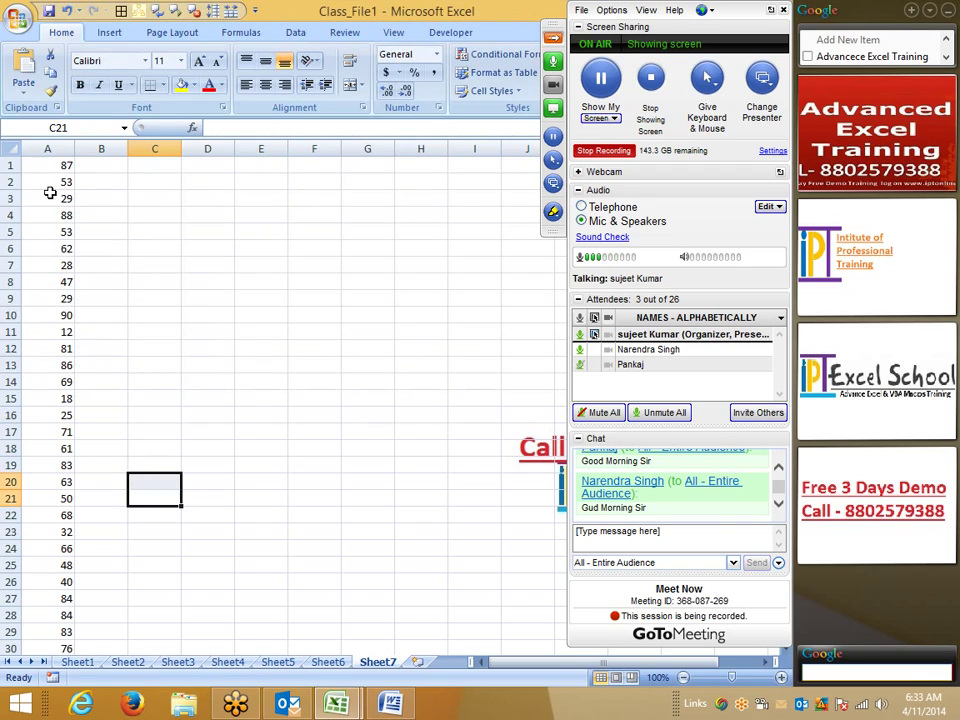
{"action": "left_click", "coordinate": [66, 230]}
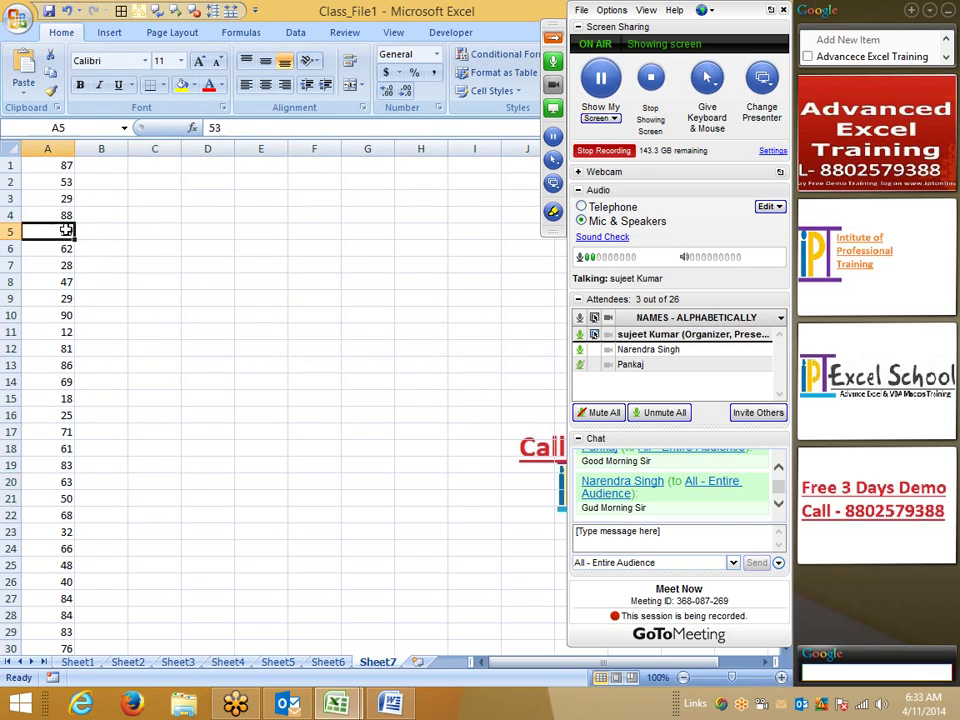
{"action": "key", "text": "ctrl+Down"}
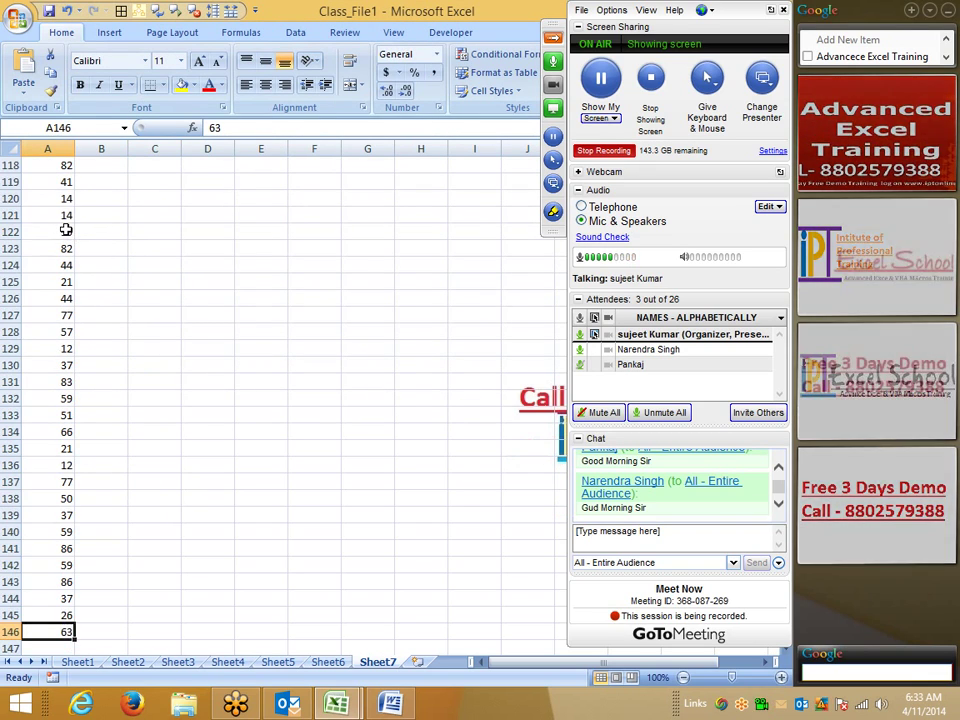
{"action": "key", "text": "Down"}
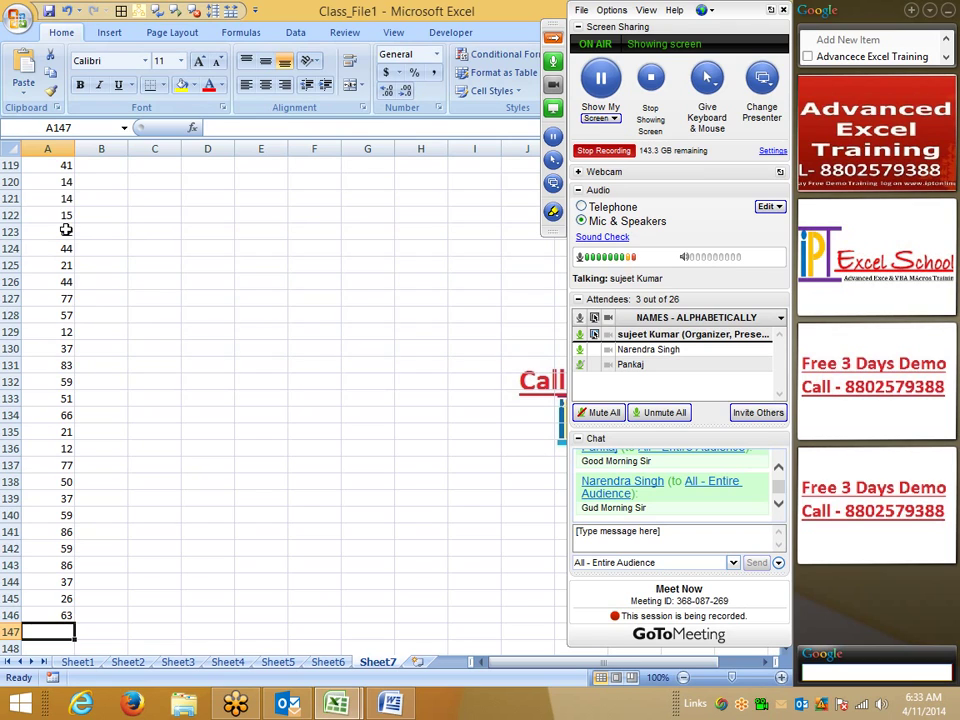
{"action": "key", "text": "alt+F11"}
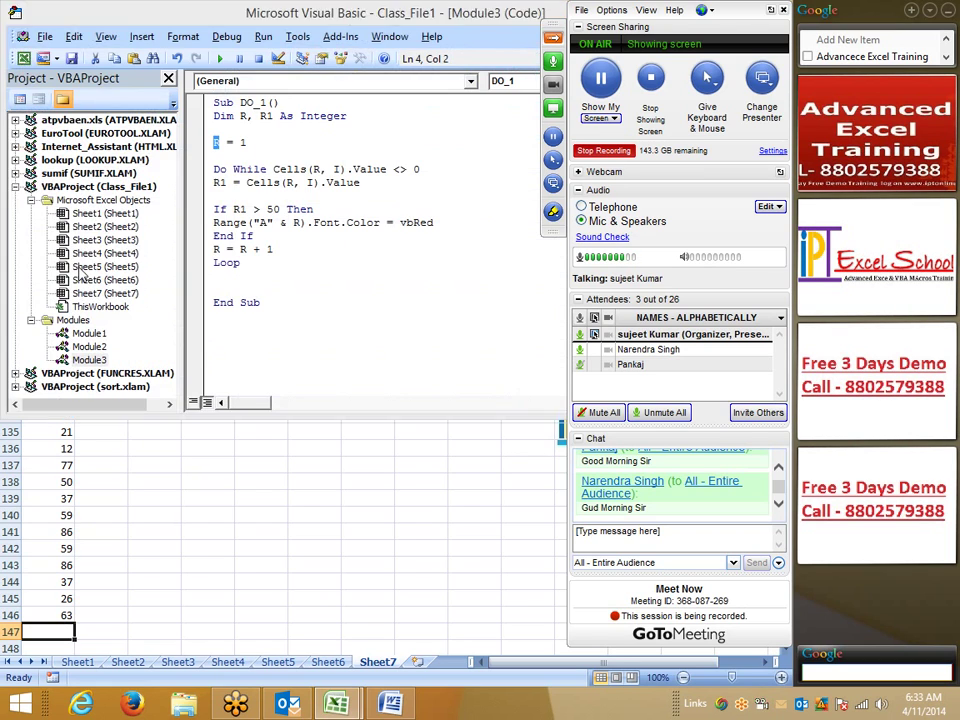
Highlight the Do While Cells condition and the loop body from R1 through Loop
{"action": "left_click_drag", "start_coordinate": [427, 169], "coordinate": [213, 170]}
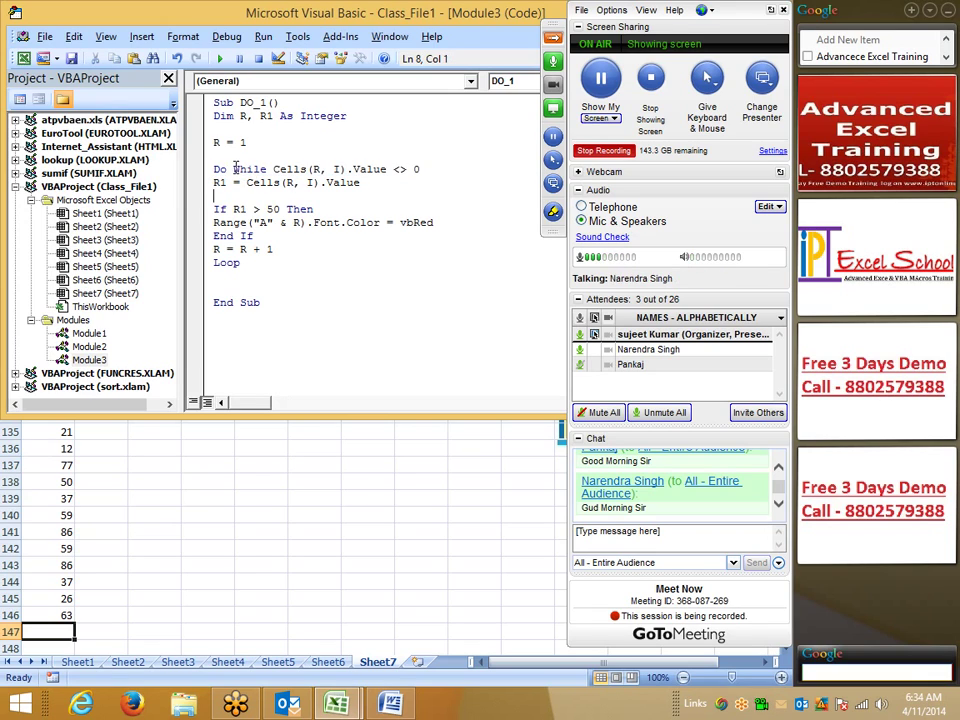
{"action": "left_click_drag", "start_coordinate": [233, 169], "coordinate": [419, 169]}
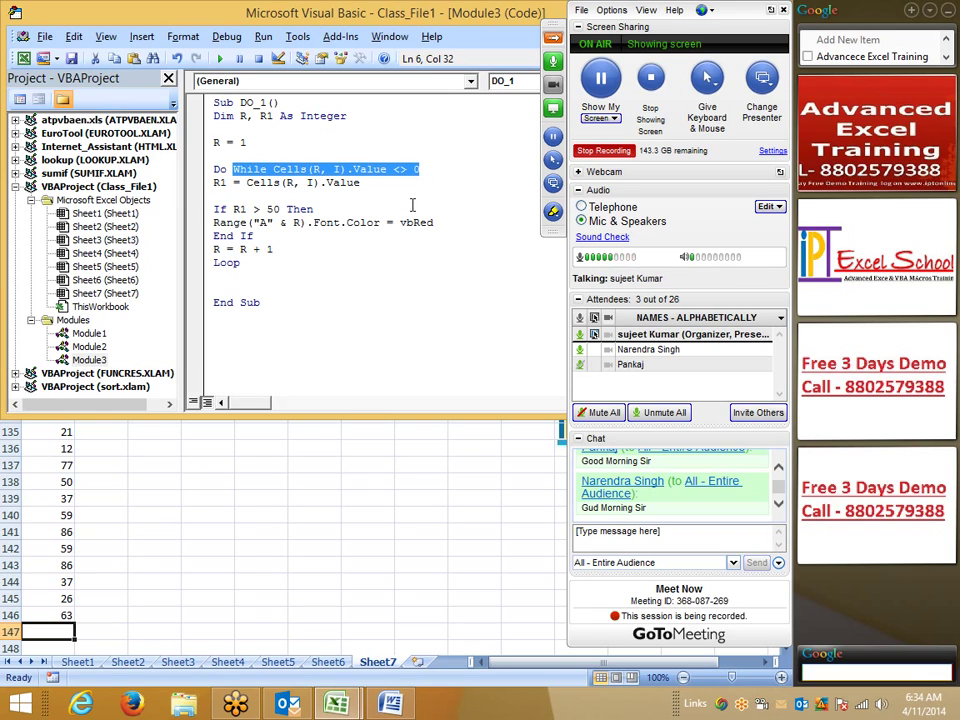
{"action": "left_click_drag", "start_coordinate": [367, 259], "coordinate": [221, 184]}
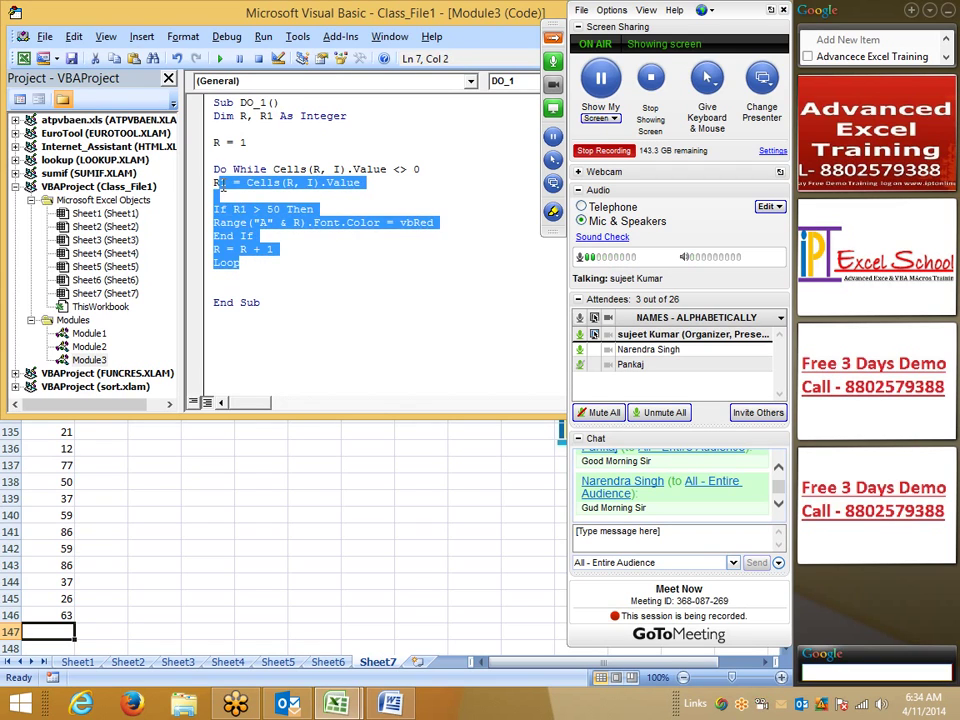
{"action": "left_click", "coordinate": [238, 169]}
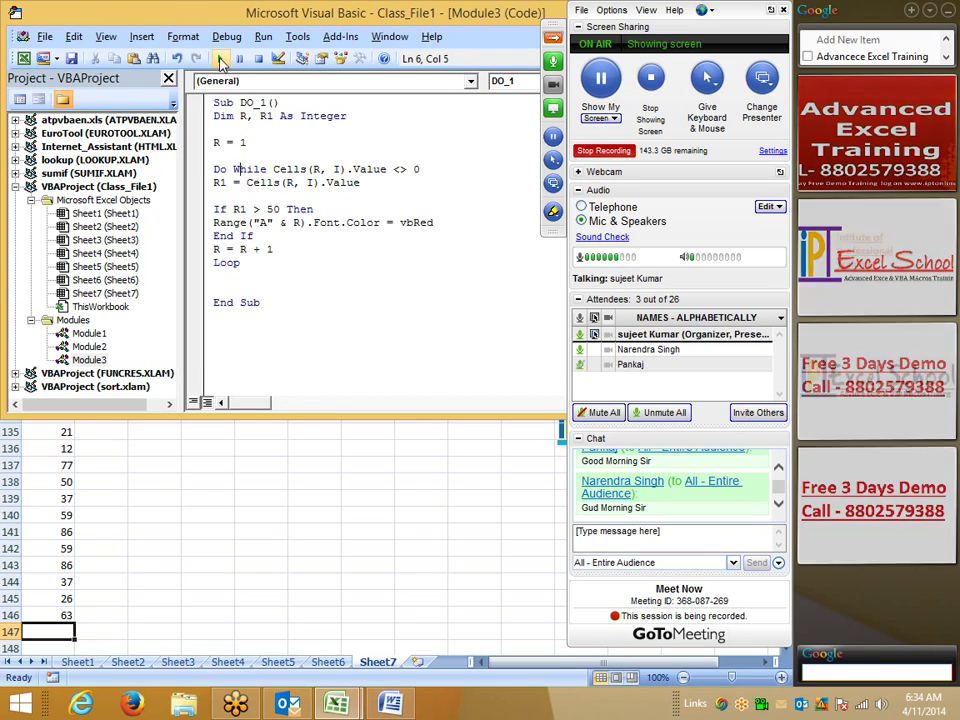
Run DO_1, debug error 1004, change Cells(R, I) to Cells(R, 1), and reset the macro
{"action": "left_click", "coordinate": [221, 59]}
{"action": "left_click", "coordinate": [431, 322]}
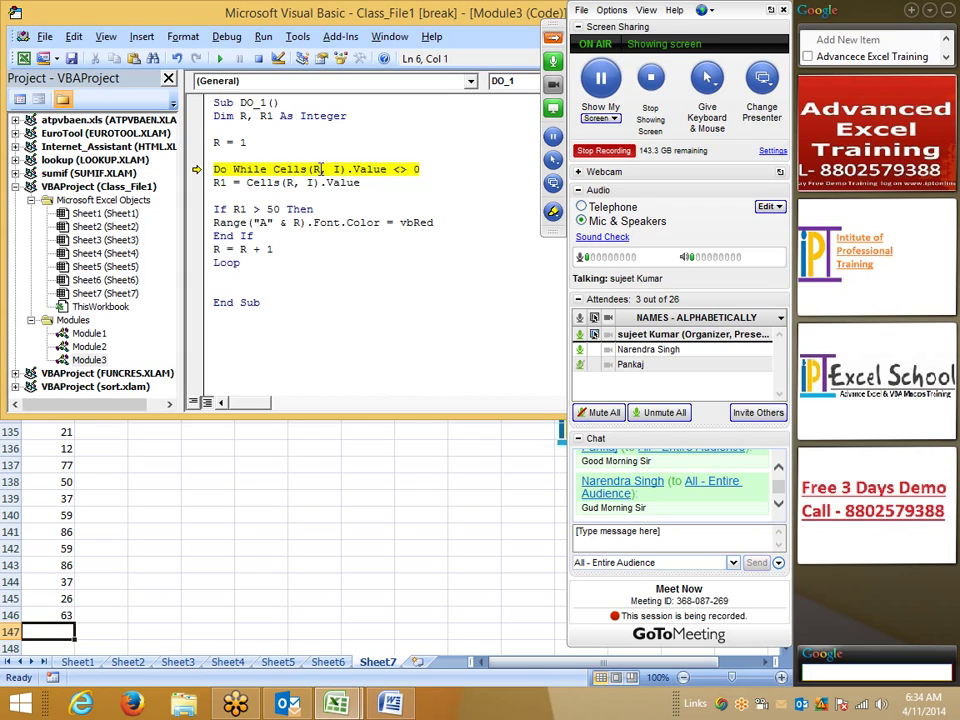
{"action": "mouse_move", "coordinate": [318, 170]}
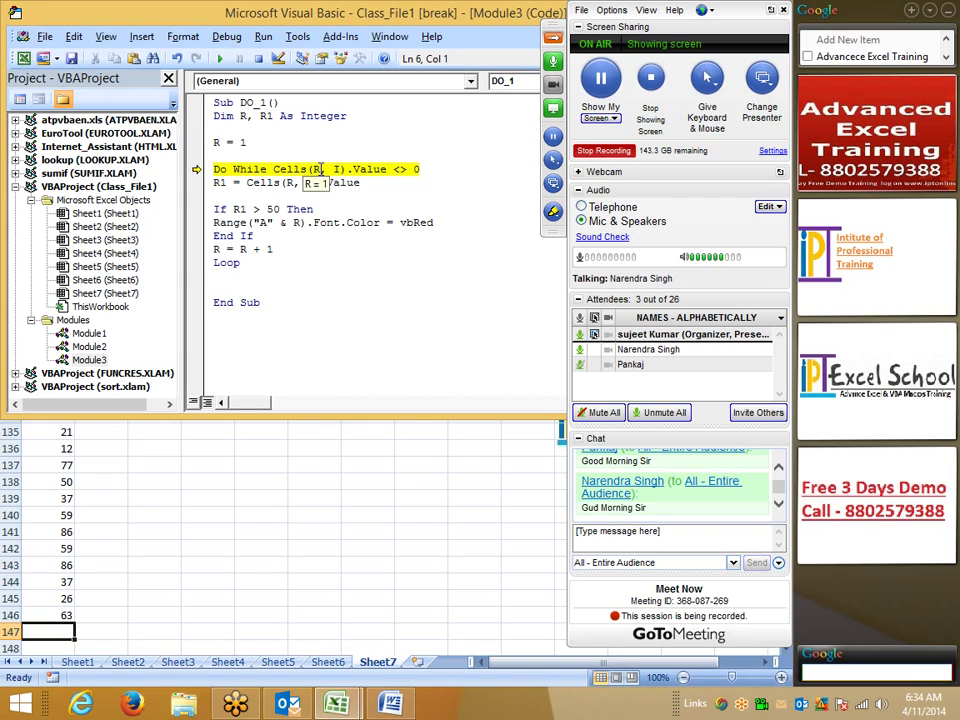
{"action": "left_click", "coordinate": [340, 169]}
{"action": "key", "text": "BackSpace"}
{"action": "type", "text": "1"}
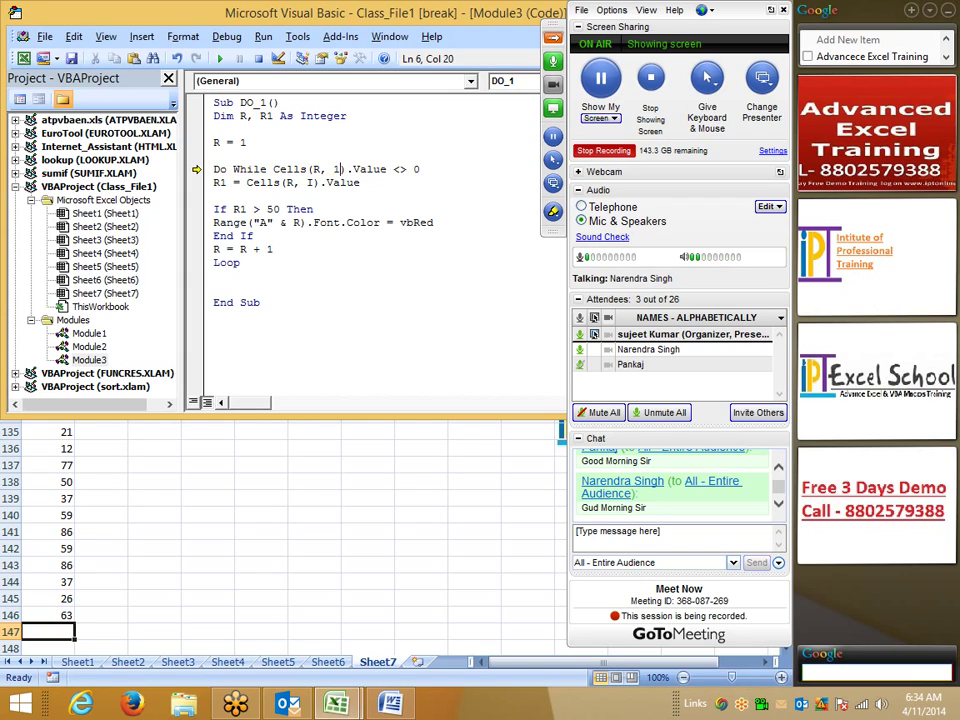
{"action": "left_click", "coordinate": [258, 58]}
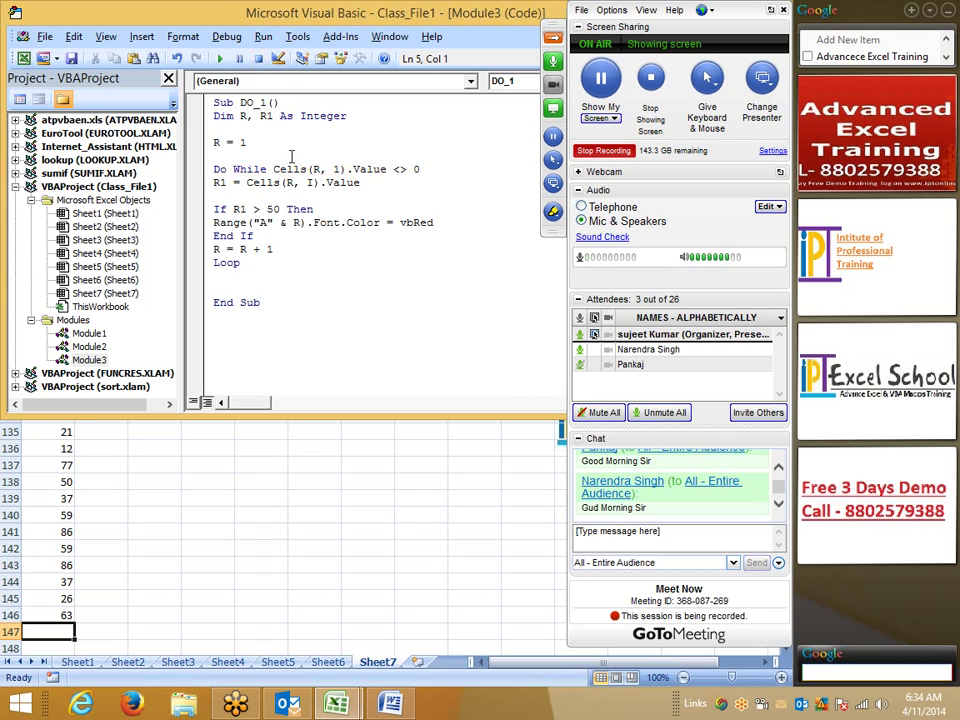
{"action": "left_click", "coordinate": [279, 249]}
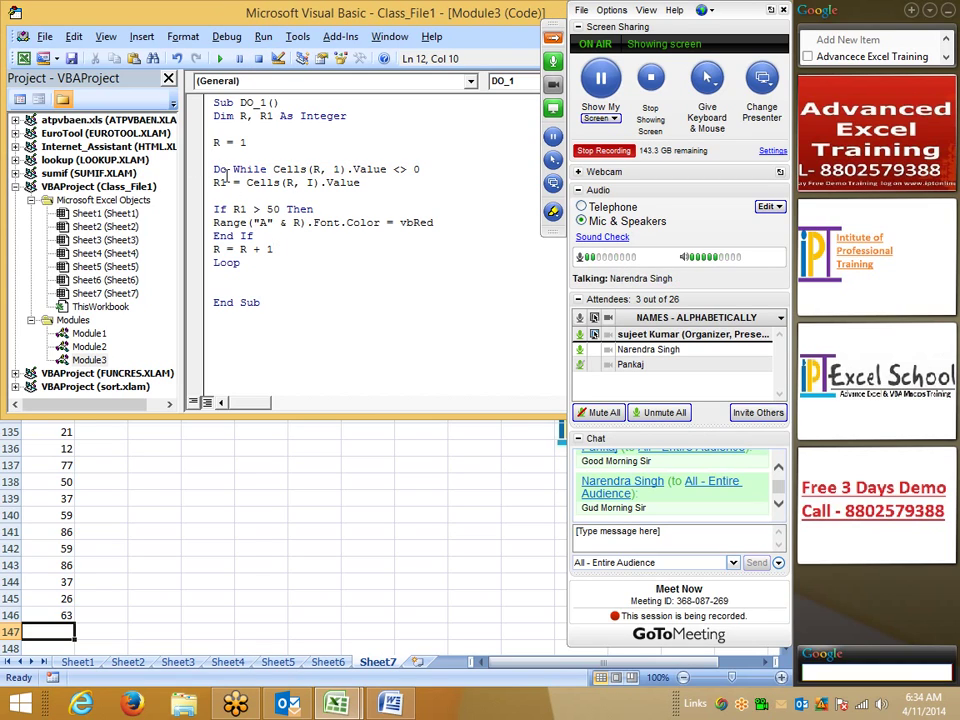
{"action": "left_click", "coordinate": [314, 183]}
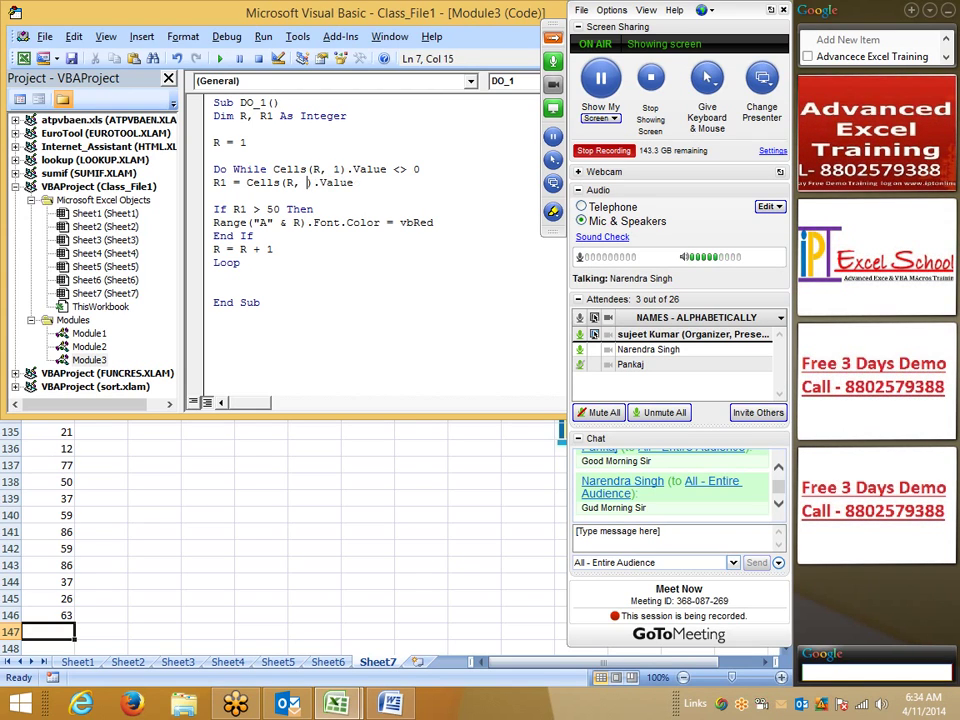
{"action": "type", "text": "1"}
{"action": "left_click", "coordinate": [250, 196]}
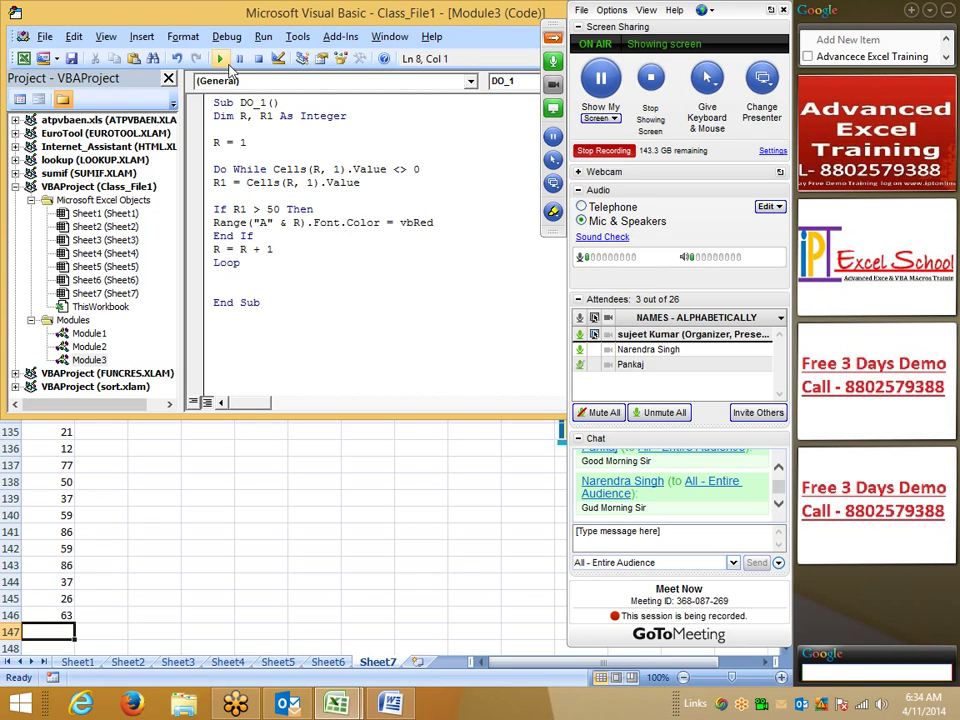
Run the corrected DO_1 and scroll Sheet7 to check column A values above 50 are red
{"action": "left_click", "coordinate": [220, 58]}
{"action": "key", "text": "alt+F11"}
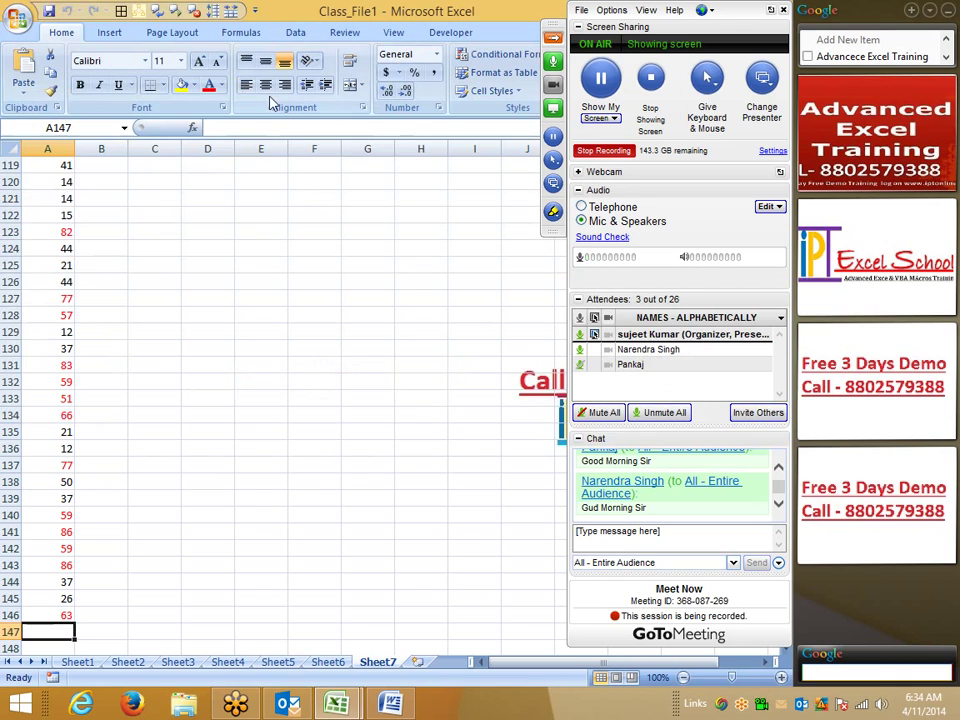
{"action": "scroll", "coordinate": [244, 165], "scroll_direction": "up", "scroll_amount": 11}
{"action": "scroll", "coordinate": [240, 153], "scroll_direction": "up", "scroll_amount": 8}
{"action": "scroll", "coordinate": [240, 153], "scroll_direction": "up", "scroll_amount": 12}
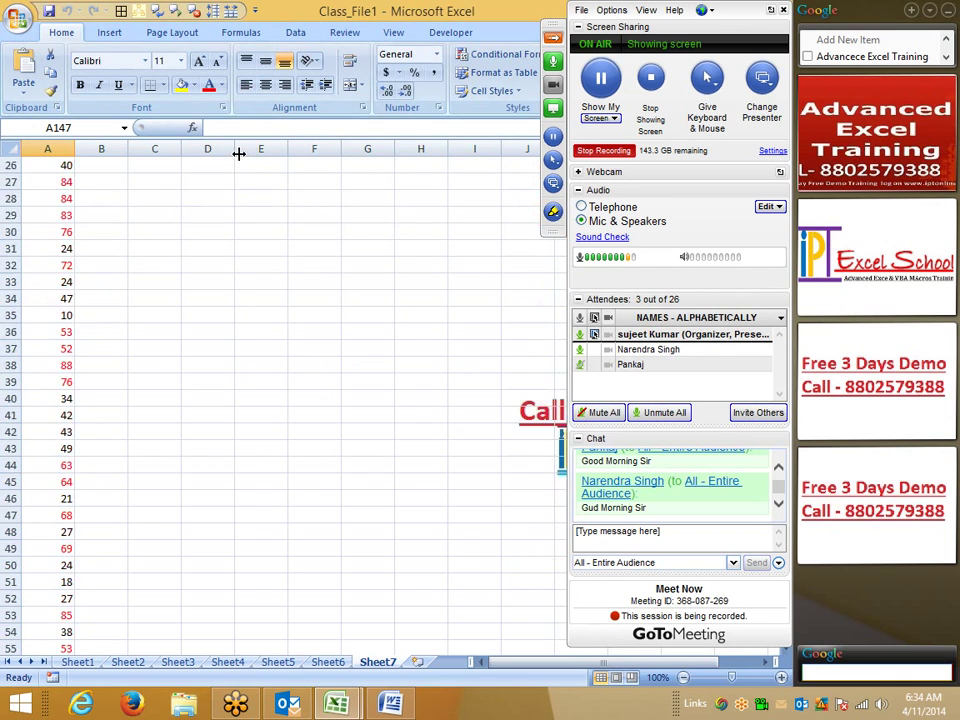
{"action": "scroll", "coordinate": [240, 153], "scroll_direction": "up", "scroll_amount": 9}
Delete the blank line below R1 = Cells(R, 1).Value in the macro
{"action": "key", "text": "alt+F11"}
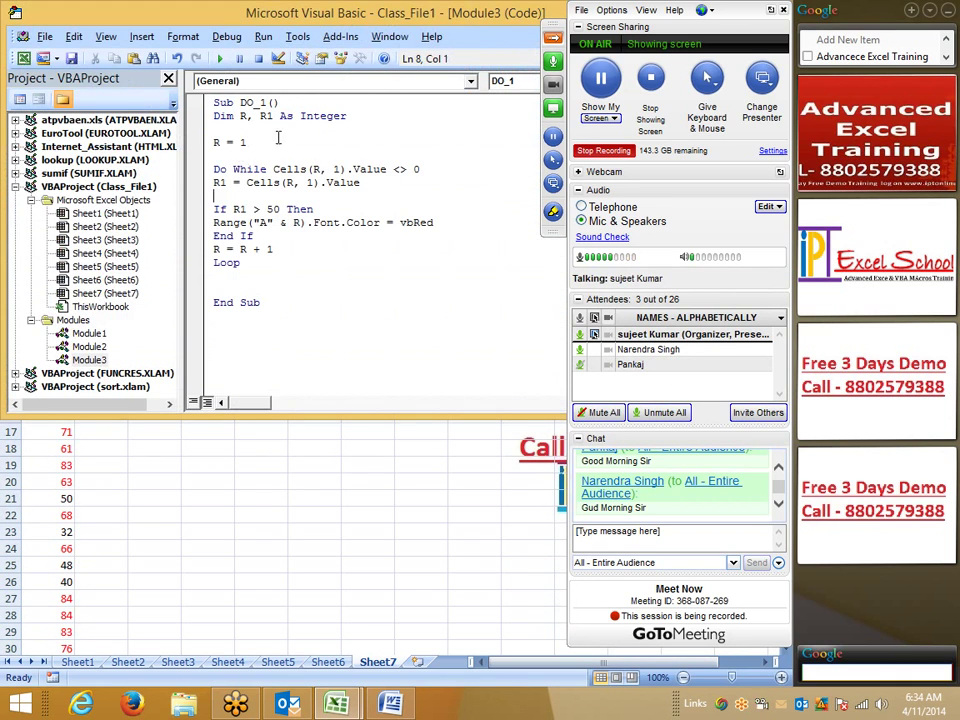
{"action": "left_click", "coordinate": [302, 183]}
{"action": "key", "text": "Down"}
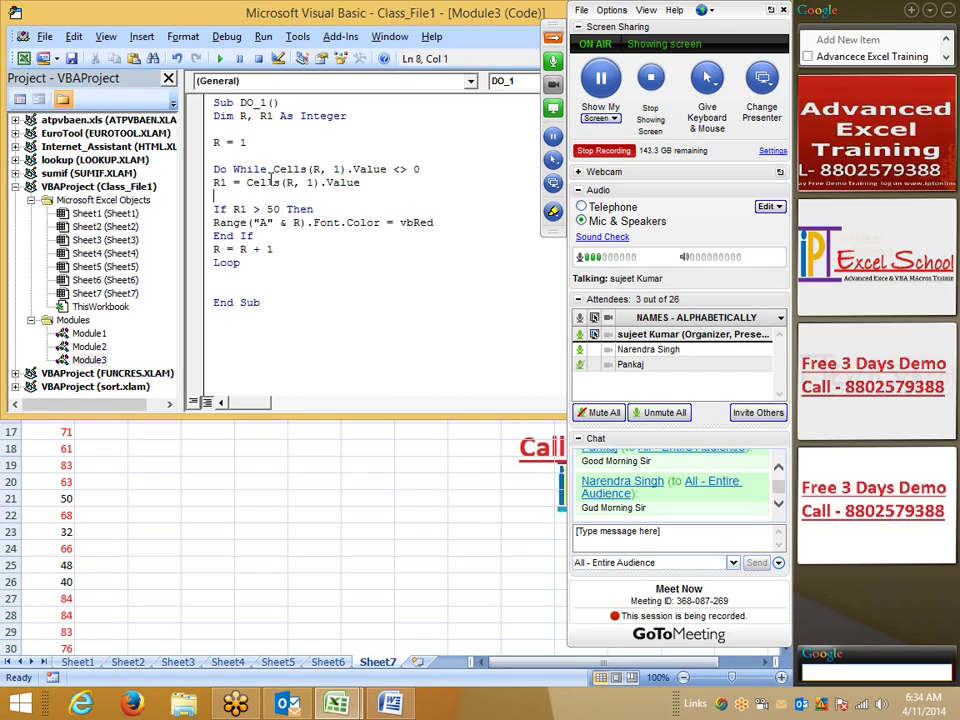
{"action": "key", "text": "Delete"}
Highlight the R = 1 line, the Do While condition and the loop body from R1 to Loop
{"action": "left_click", "coordinate": [360, 247]}
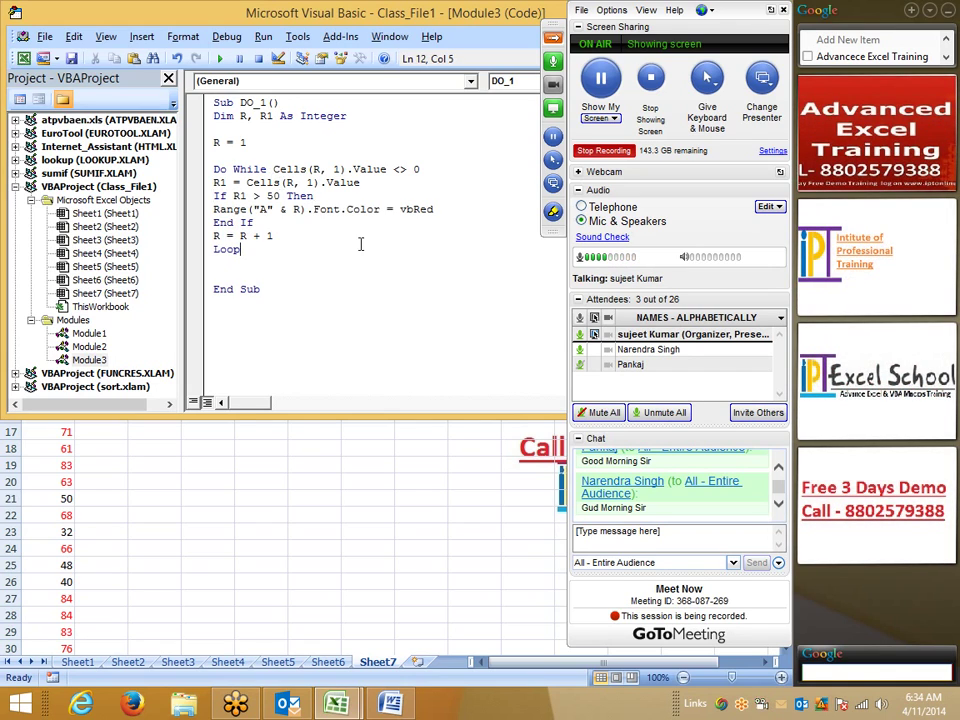
{"action": "left_click", "coordinate": [257, 278]}
{"action": "mouse_move", "coordinate": [252, 142]}
{"action": "left_mouse_down"}
{"action": "mouse_move", "coordinate": [187, 142]}
{"action": "mouse_move", "coordinate": [439, 171]}
{"action": "left_mouse_up"}
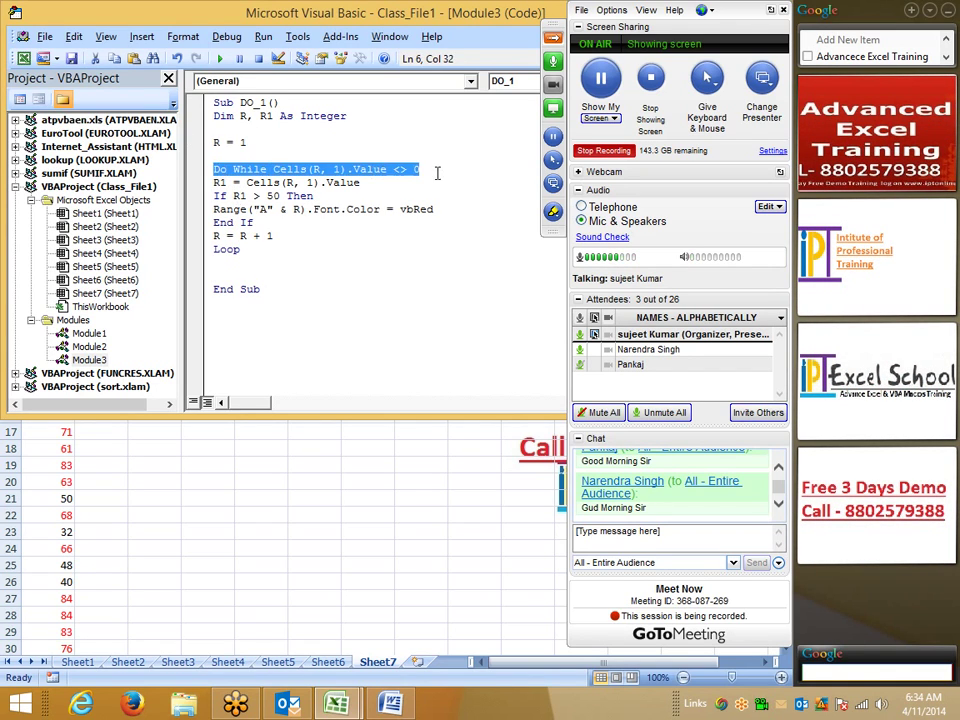
{"action": "left_click", "coordinate": [360, 292]}
{"action": "left_click_drag", "start_coordinate": [213, 186], "coordinate": [234, 259]}
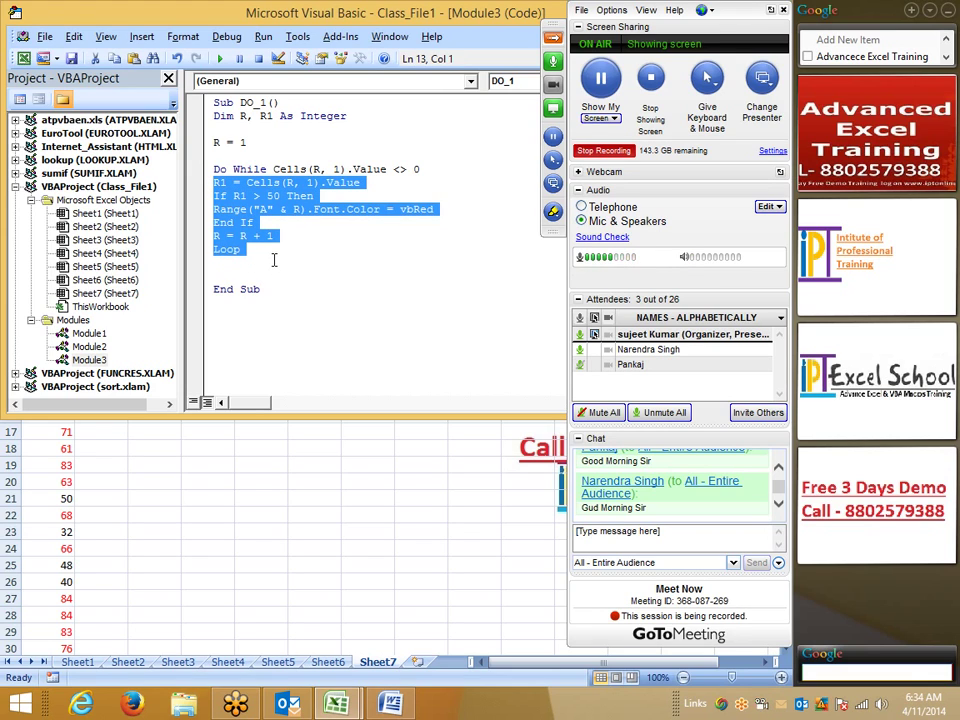
{"action": "left_click", "coordinate": [273, 260]}
{"action": "left_click", "coordinate": [215, 167]}
{"action": "left_click_drag", "start_coordinate": [215, 167], "coordinate": [360, 184]}
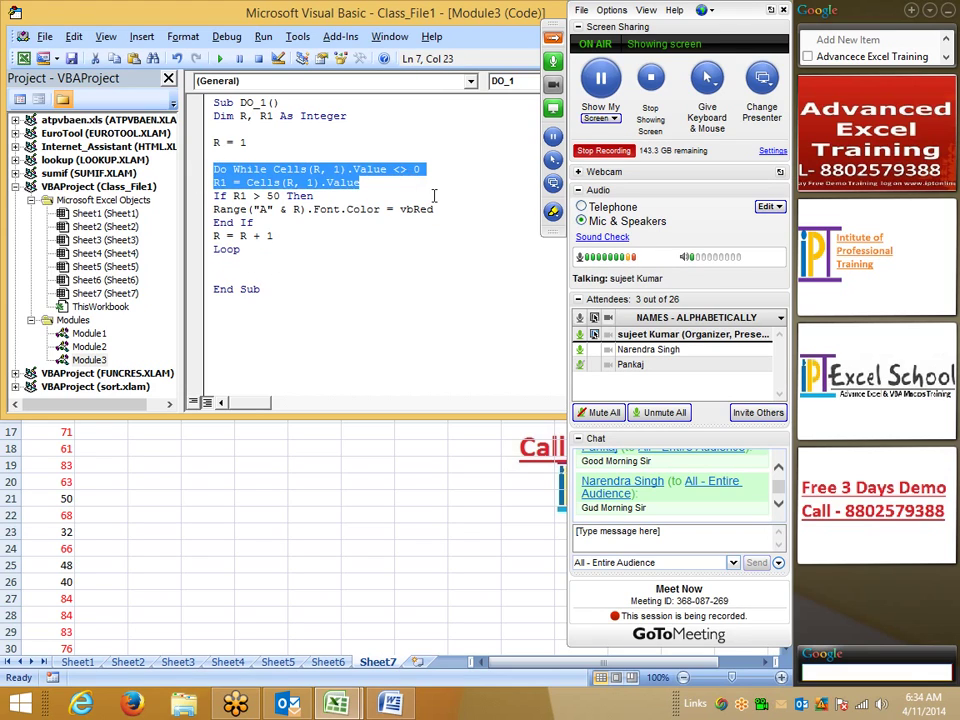
{"action": "left_click", "coordinate": [213, 182]}
{"action": "mouse_move", "coordinate": [213, 182]}
{"action": "left_mouse_down"}
{"action": "mouse_move", "coordinate": [360, 186]}
{"action": "mouse_move", "coordinate": [247, 271]}
{"action": "left_mouse_up"}
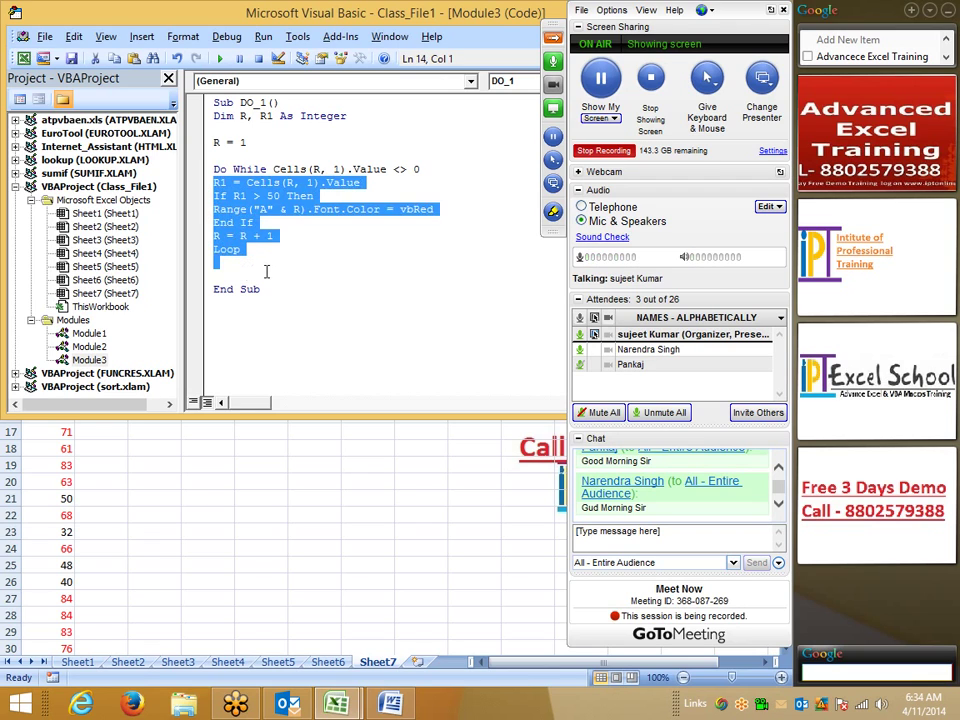
{"action": "left_click", "coordinate": [272, 303]}
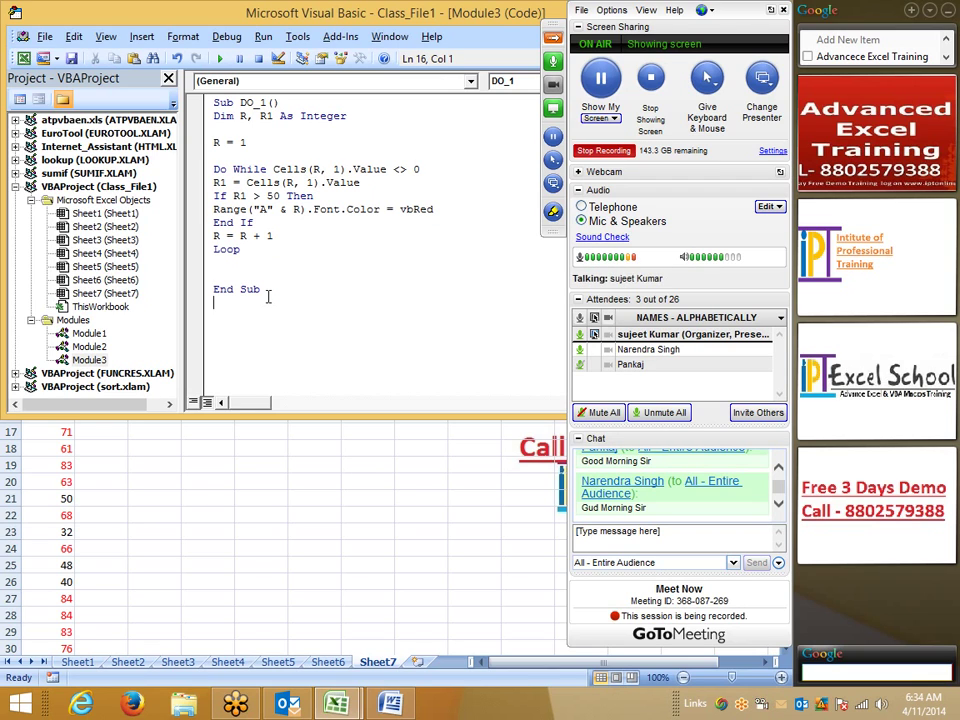
Delete the blank lines before End Sub and between R = 1 and Do While
{"action": "key", "text": "Up"}
{"action": "key", "text": "BackSpace"}
{"action": "key", "text": "BackSpace"}
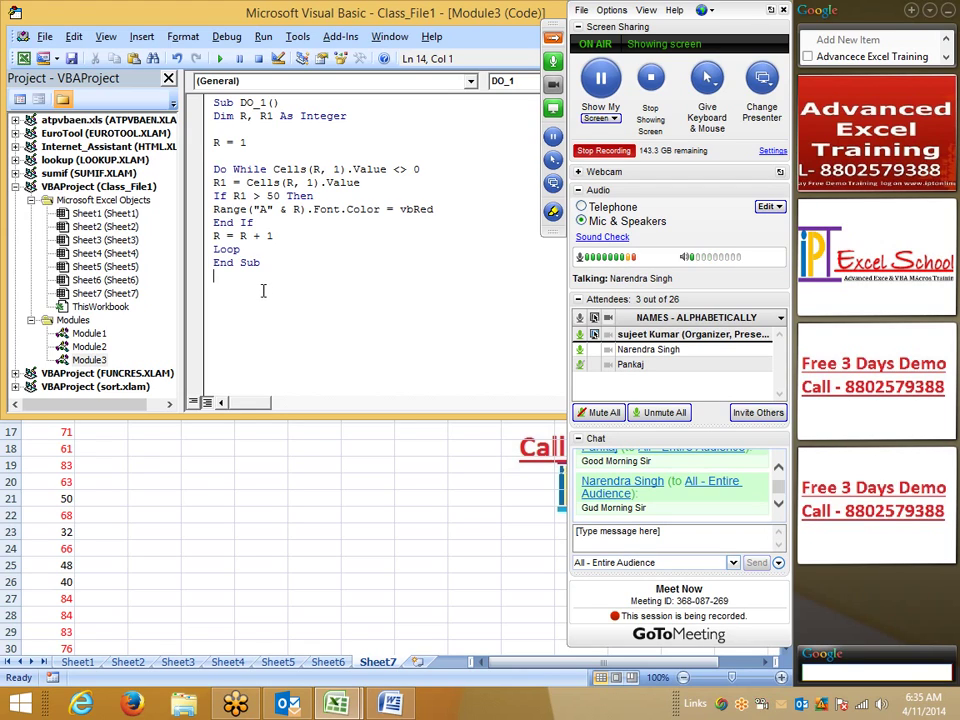
{"action": "left_click", "coordinate": [219, 156]}
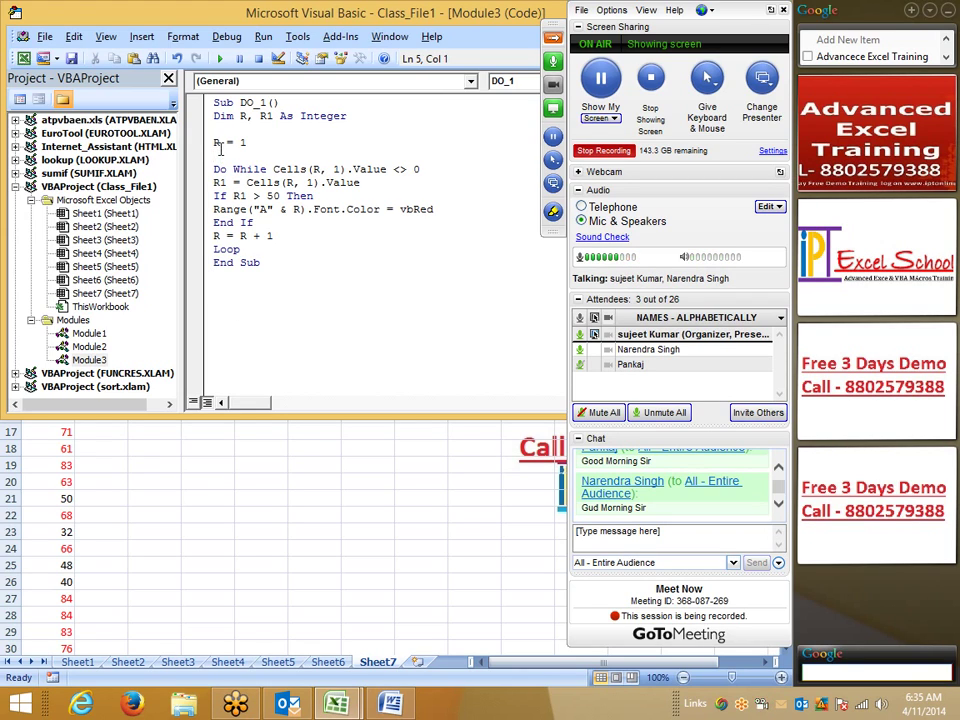
{"action": "key", "text": "Return"}
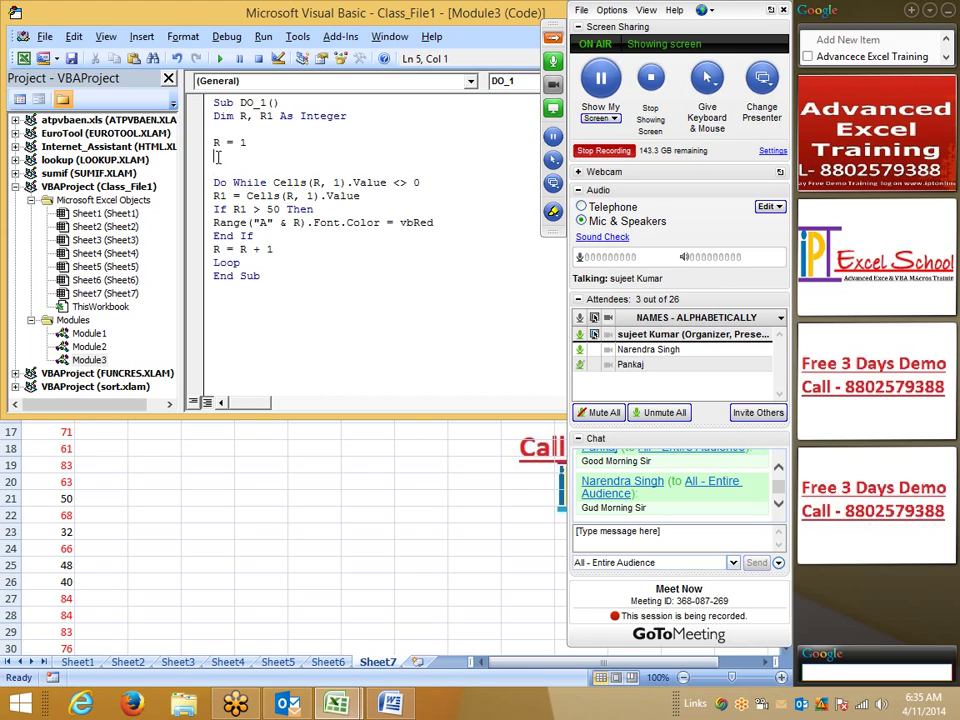
{"action": "key", "text": "BackSpace"}
{"action": "key", "text": "BackSpace"}
{"action": "left_click", "coordinate": [223, 131]}
{"action": "key", "text": "Delete"}
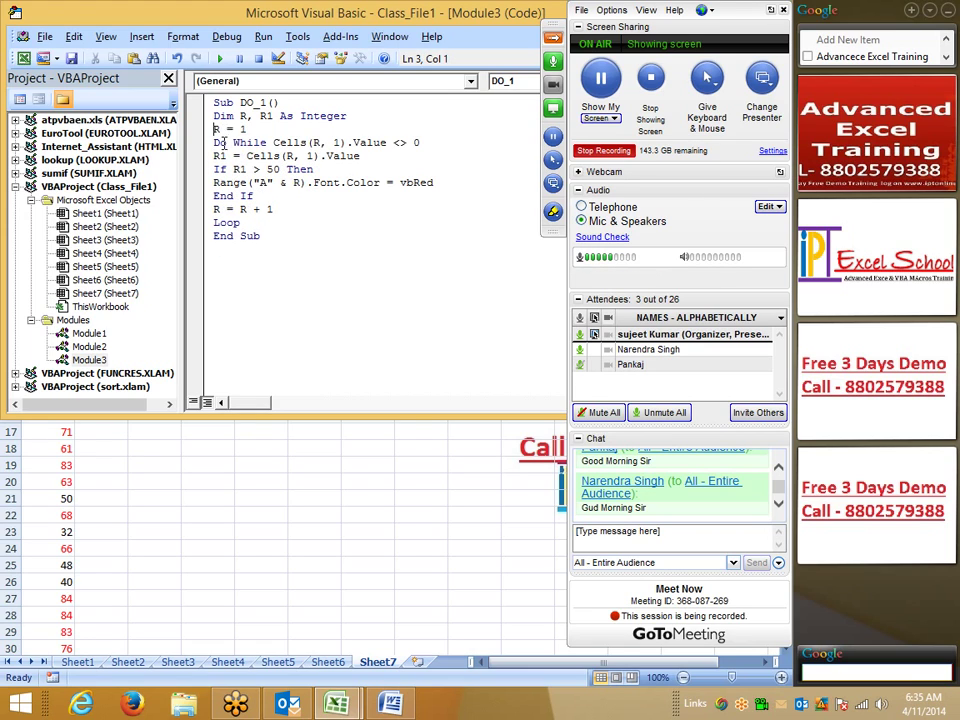
Highlight the Do While, R = 1 and loop-body lines, then add a new line below End Sub
{"action": "left_click_drag", "start_coordinate": [213, 142], "coordinate": [422, 143]}
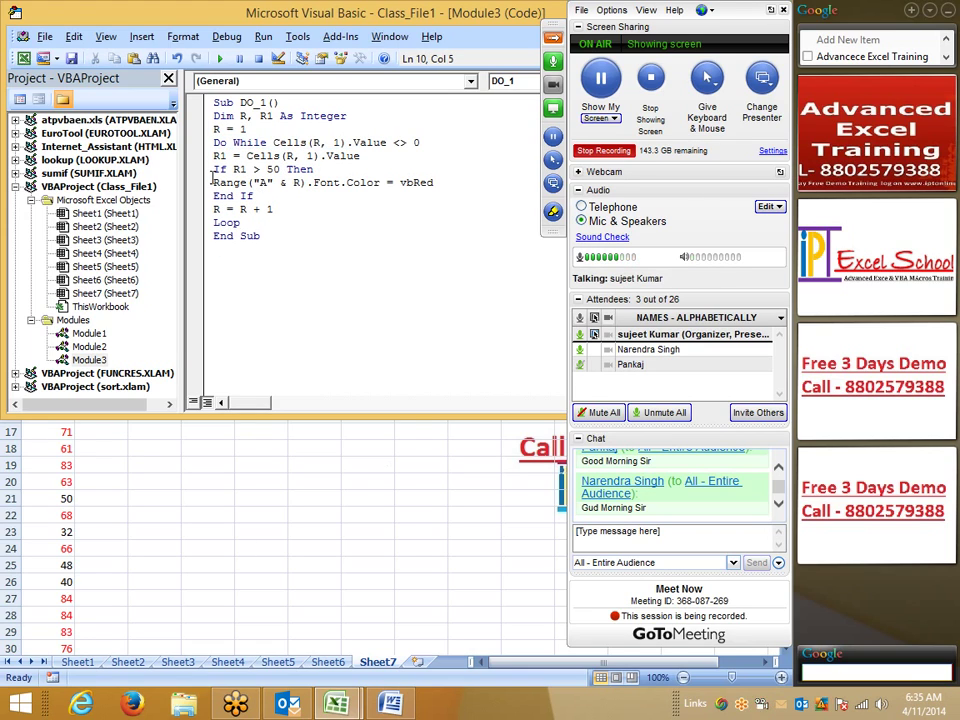
{"action": "left_click_drag", "start_coordinate": [258, 130], "coordinate": [206, 131]}
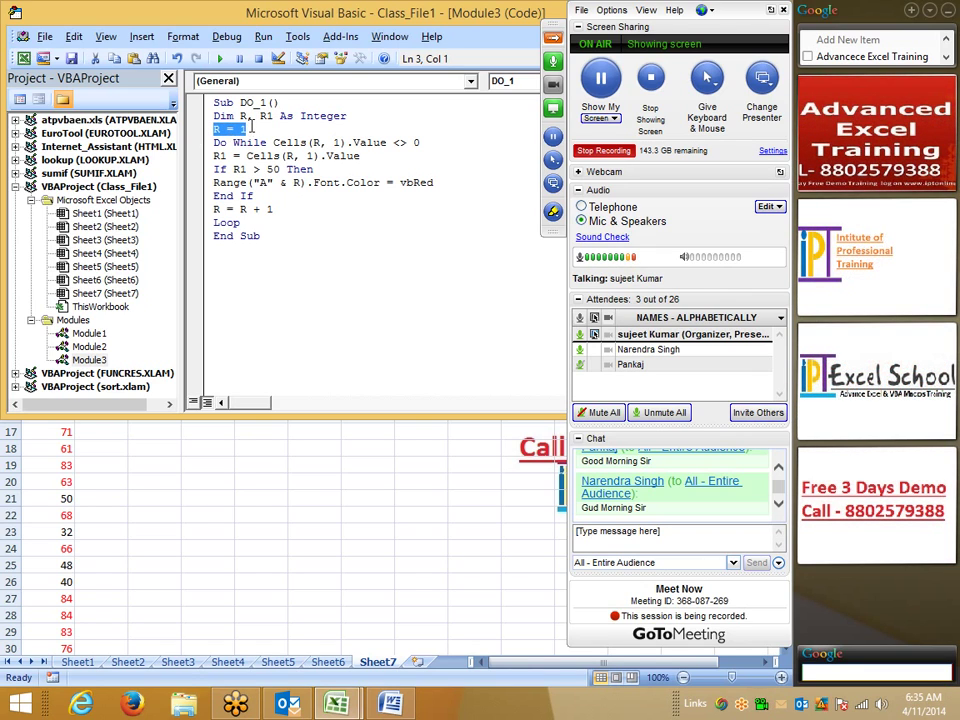
{"action": "left_click", "coordinate": [316, 143]}
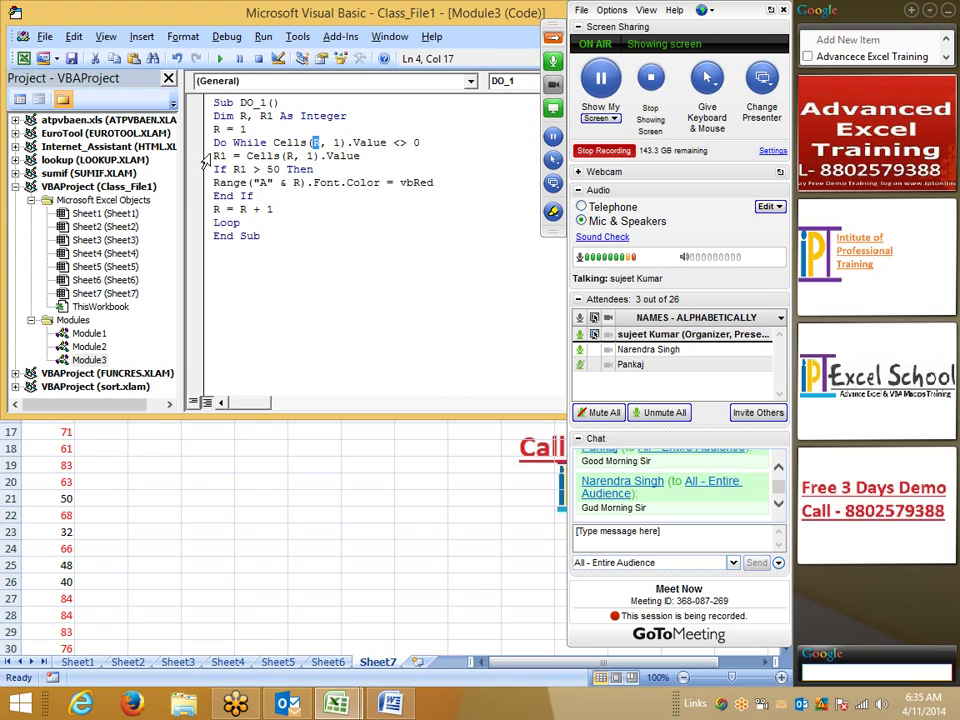
{"action": "left_click_drag", "start_coordinate": [212, 156], "coordinate": [285, 217]}
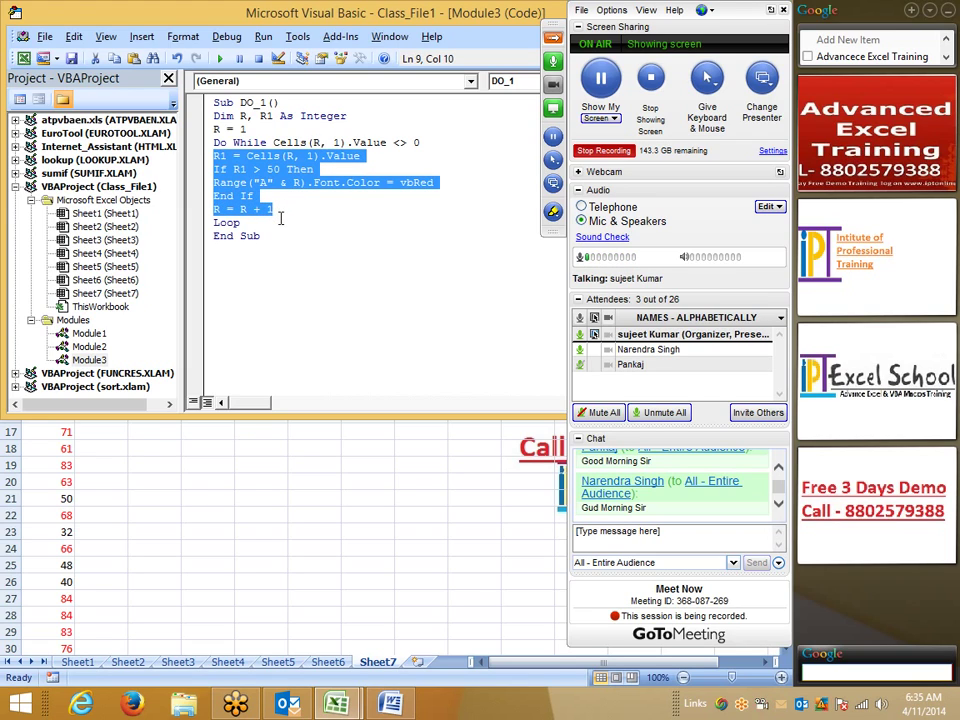
{"action": "left_click", "coordinate": [284, 248]}
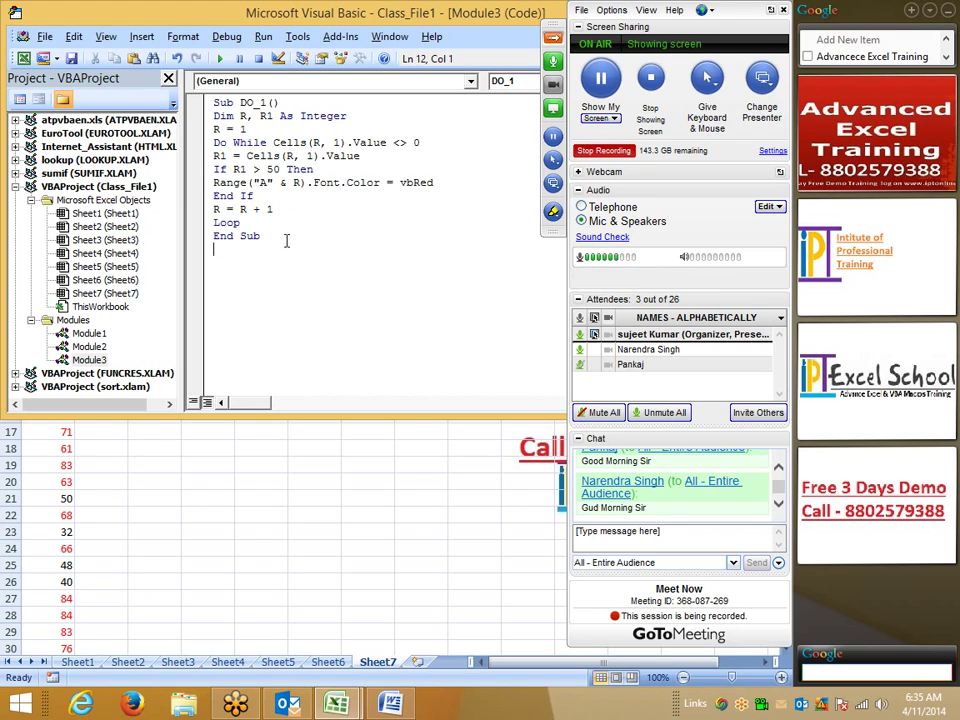
{"action": "key", "text": "Return"}
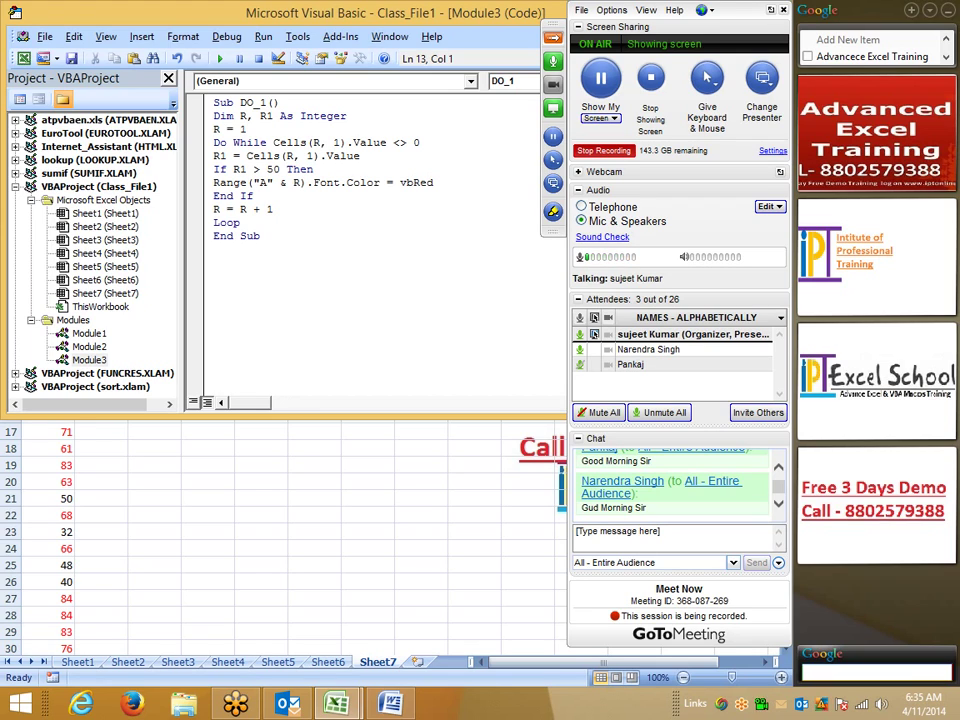
Write the Sub DO_2() procedure header below DO_1
{"action": "type", "text": "S"}
{"action": "type", "text": "UB "}
{"action": "type", "text": "DO"}
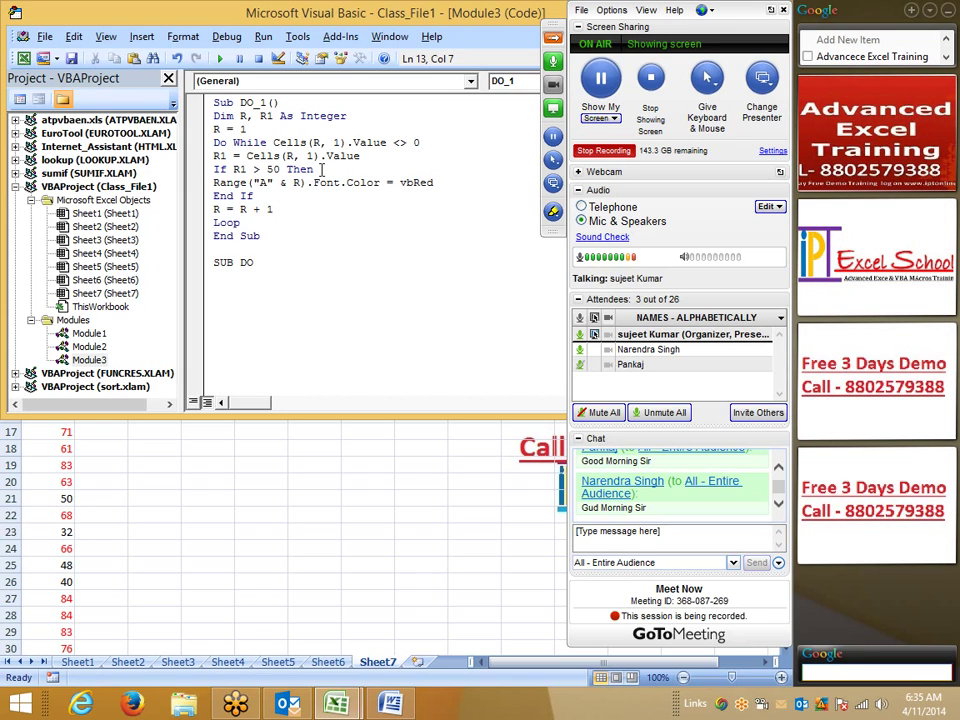
{"action": "type", "text": "_"}
{"action": "type", "text": "2"}
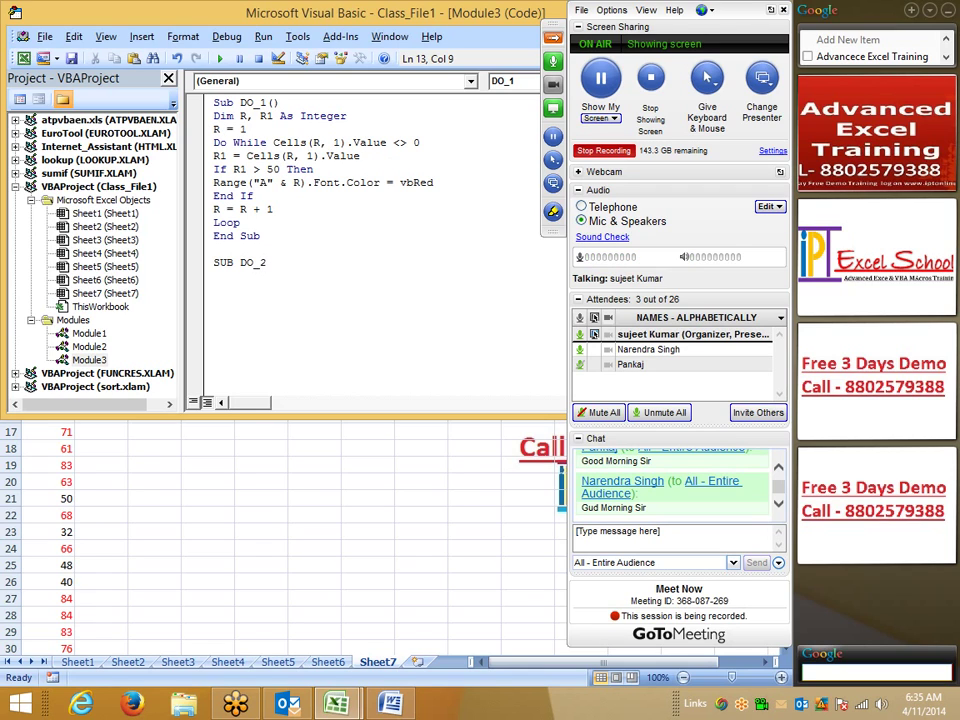
{"action": "type", "text": "()"}
{"action": "key", "text": "Return"}
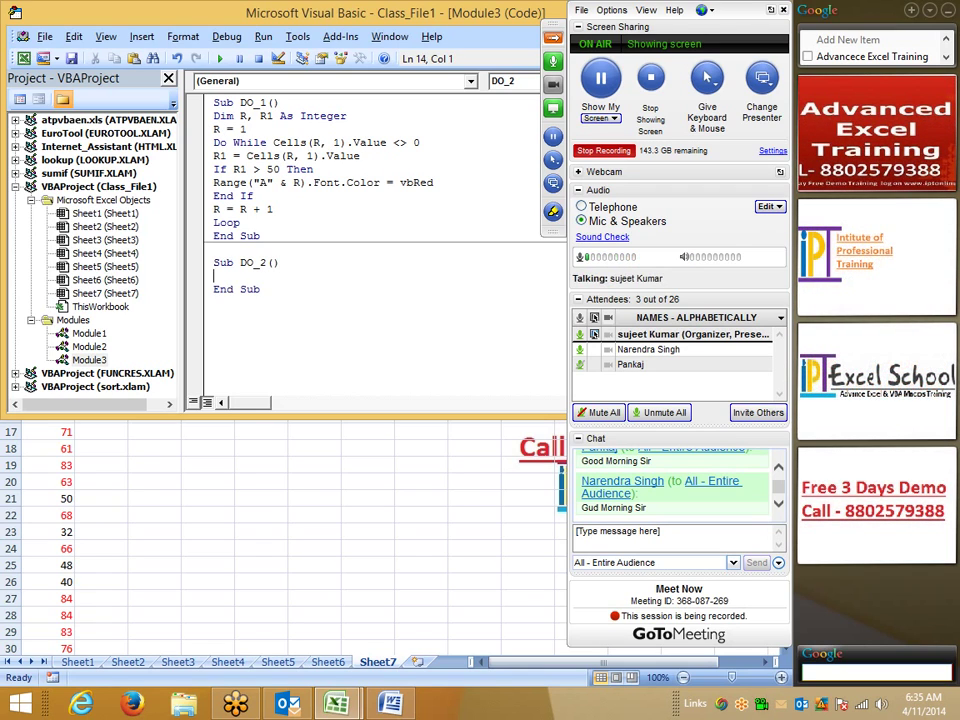
{"action": "key", "text": "Return"}
{"action": "key", "text": "Return"}
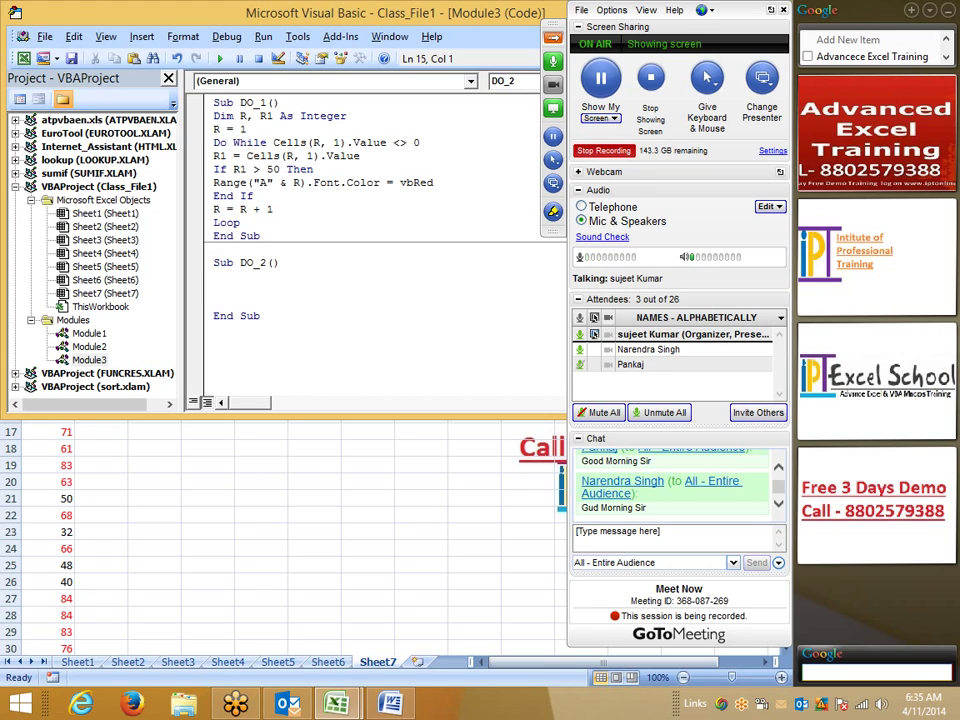
Declare Dim R As String inside DO_2 and add blank lines below it
{"action": "left_click", "coordinate": [213, 275]}
{"action": "type", "text": "DIM "}
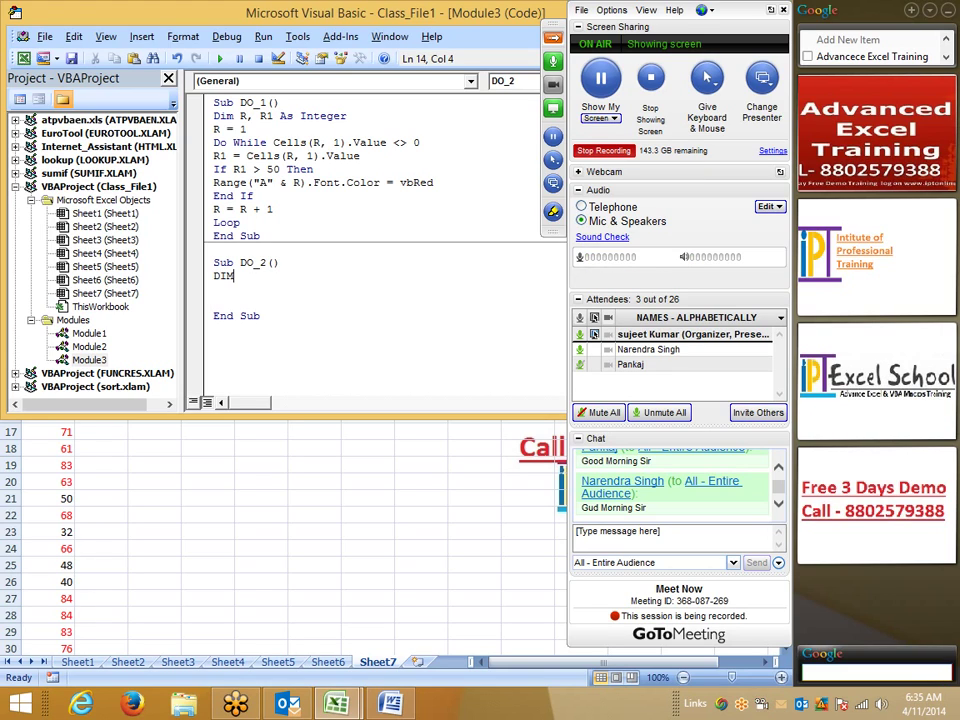
{"action": "type", "text": "R "}
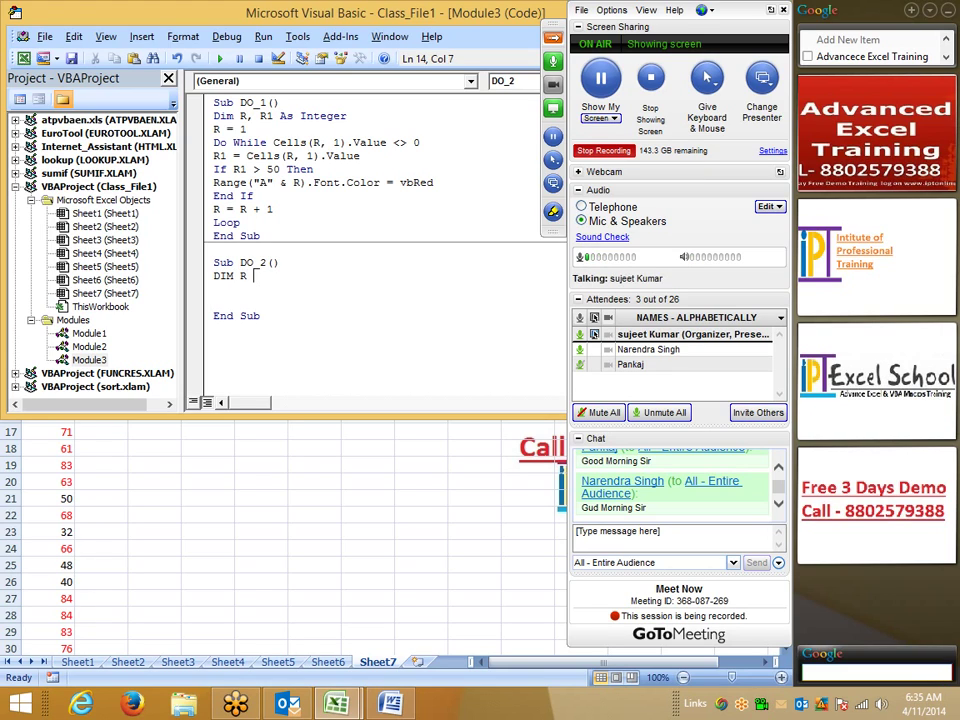
{"action": "type", "text": "A S"}
{"action": "key", "text": "BackSpace"}
{"action": "key", "text": "BackSpace"}
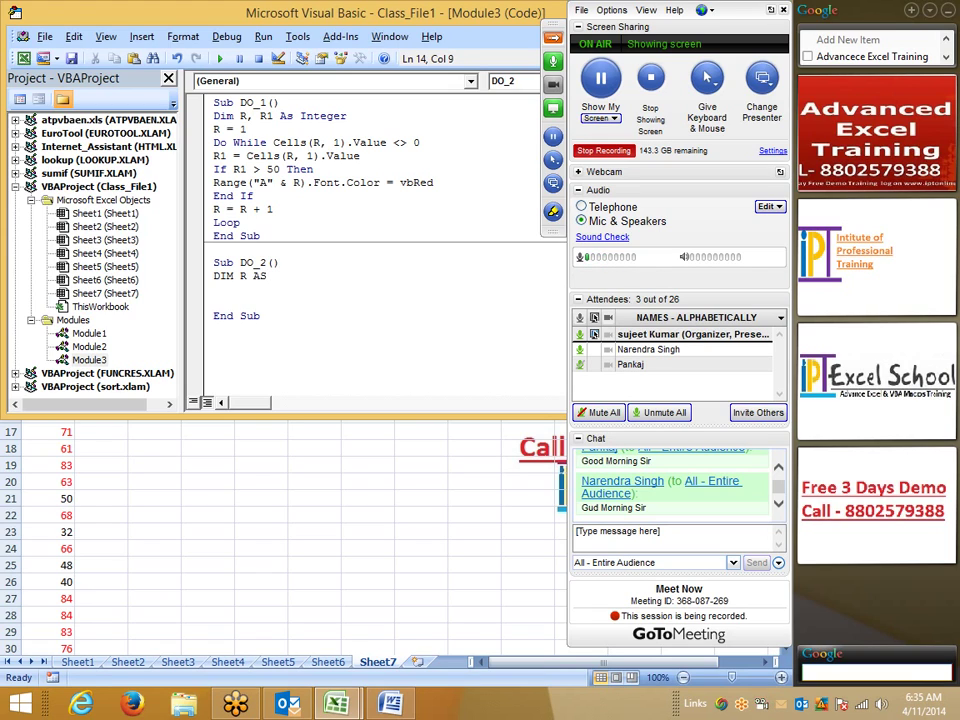
{"action": "type", "text": "STR"}
{"action": "key", "text": "Tab"}
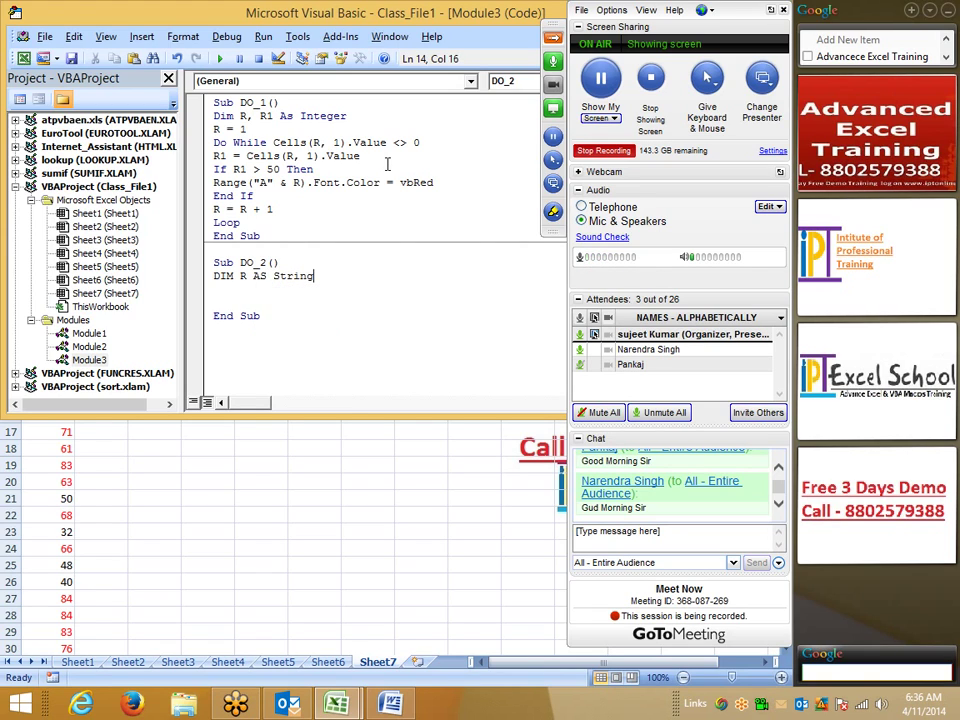
{"action": "key", "text": "Return"}
{"action": "key", "text": "Return"}
{"action": "key", "text": "Up"}
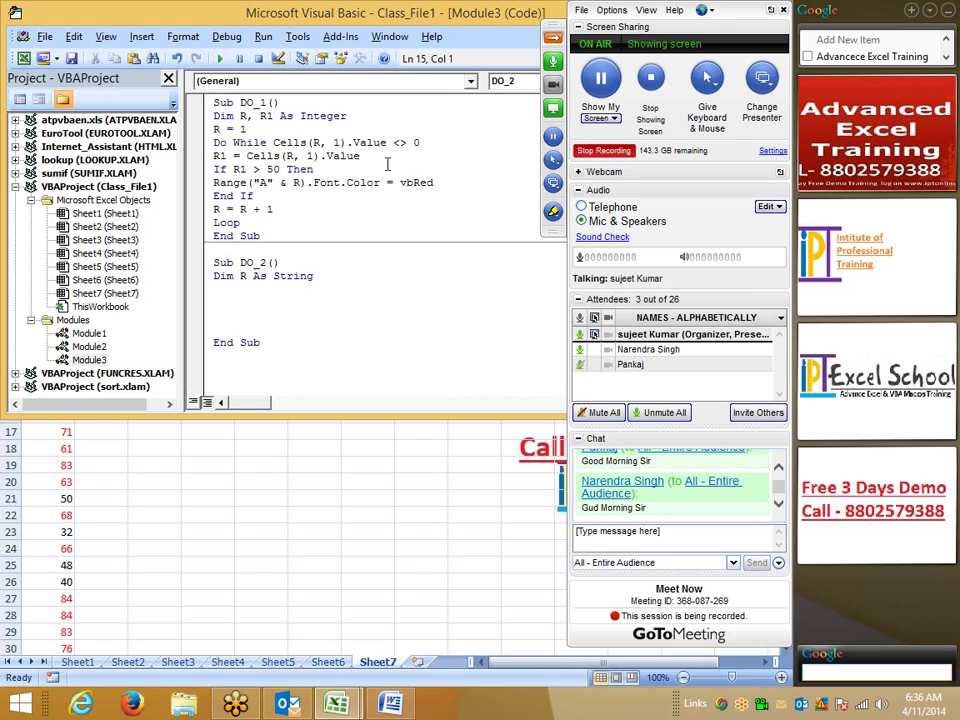
{"action": "key", "text": "Return"}
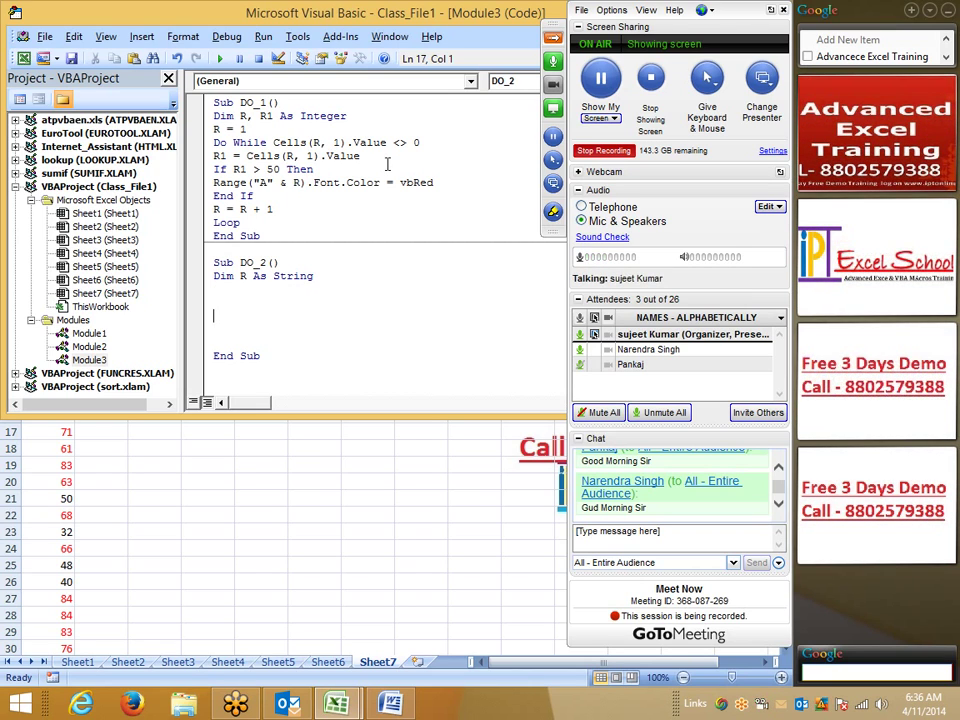
{"action": "key", "text": "Up"}
Write the Do Until Len(R) <> 0 loop header, dropping the stray THEN to clear the compile error
{"action": "type", "text": "FOR"}
{"action": "key", "text": "BackSpace"}
{"action": "key", "text": "BackSpace"}
{"action": "key", "text": "BackSpace"}
{"action": "type", "text": "D"}
{"action": "type", "text": "O UNTI"}
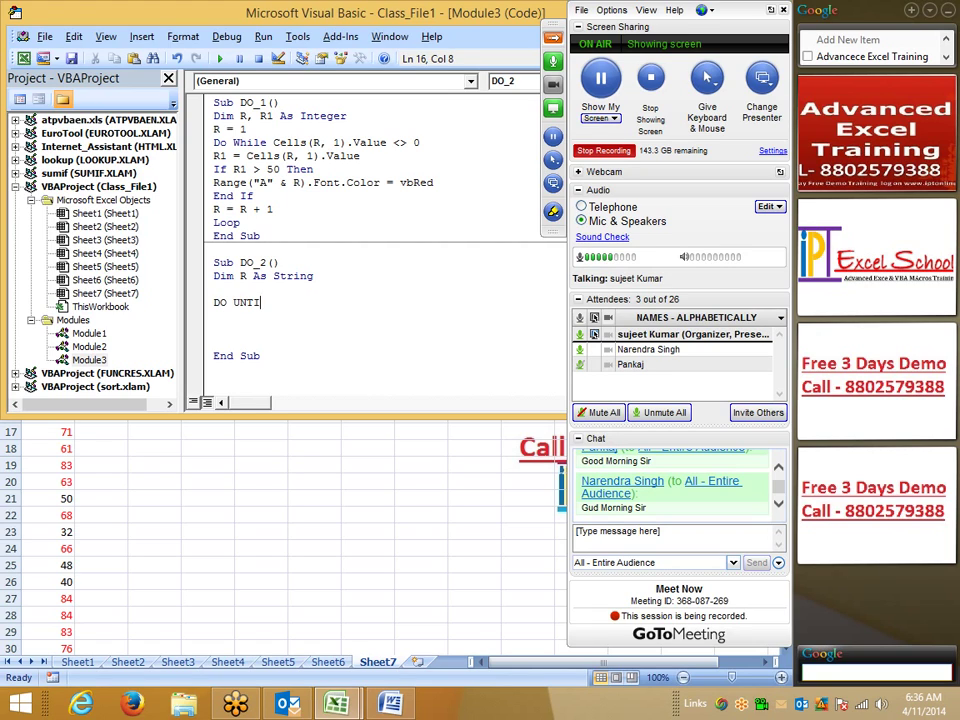
{"action": "type", "text": "LL \\\\\\"}
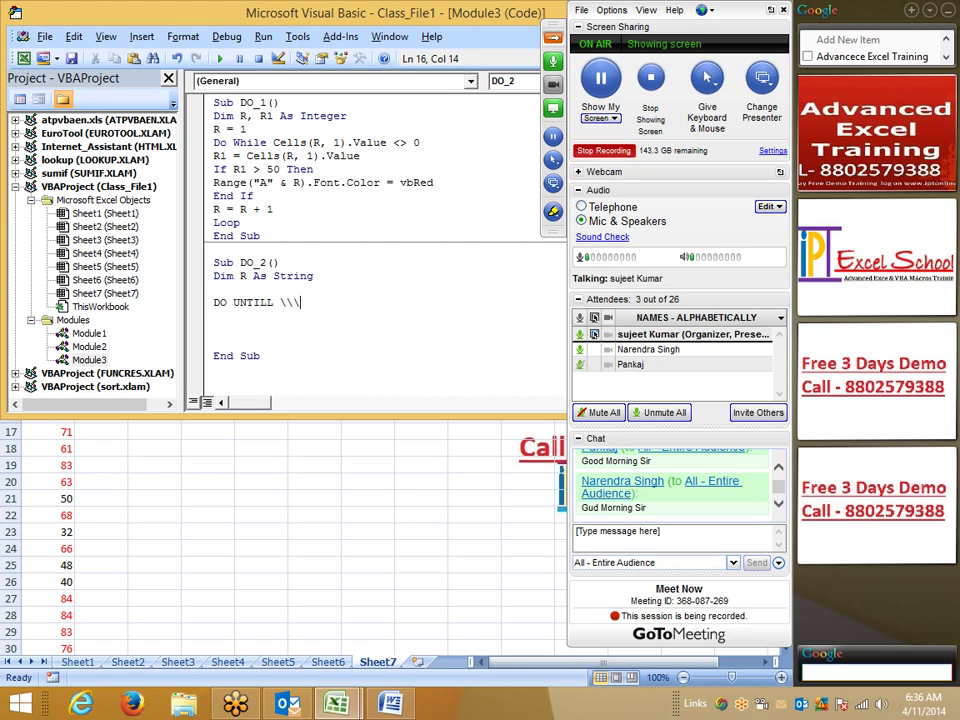
{"action": "key", "text": "BackSpace"}
{"action": "key", "text": "BackSpace"}
{"action": "key", "text": "BackSpace"}
{"action": "key", "text": "BackSpace"}
{"action": "type", "text": "LE"}
{"action": "type", "text": "N("}
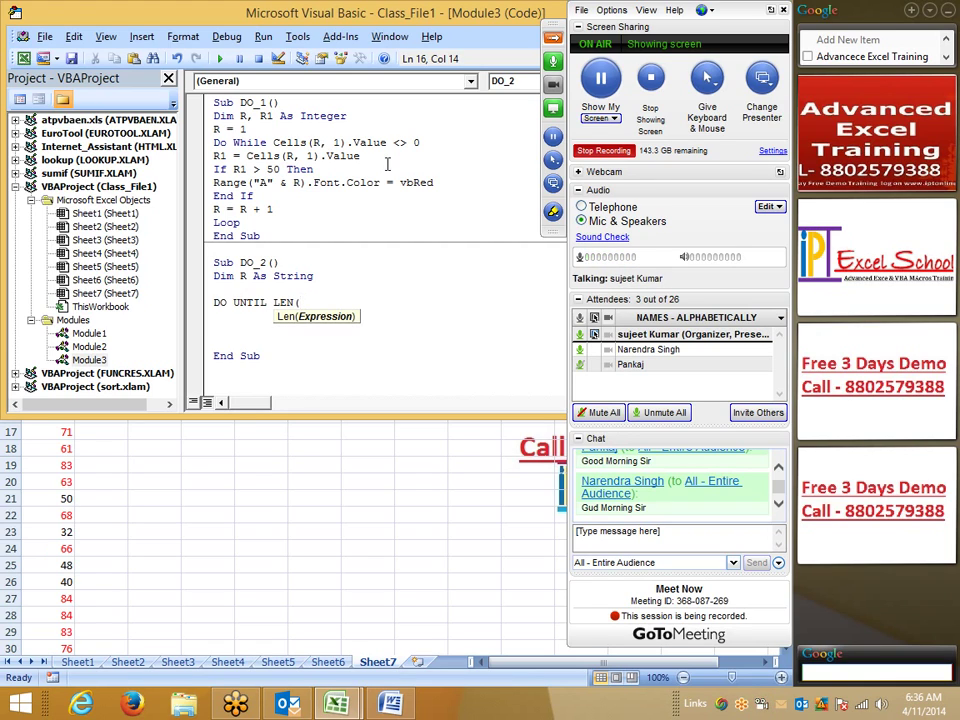
{"action": "type", "text": "R)"}
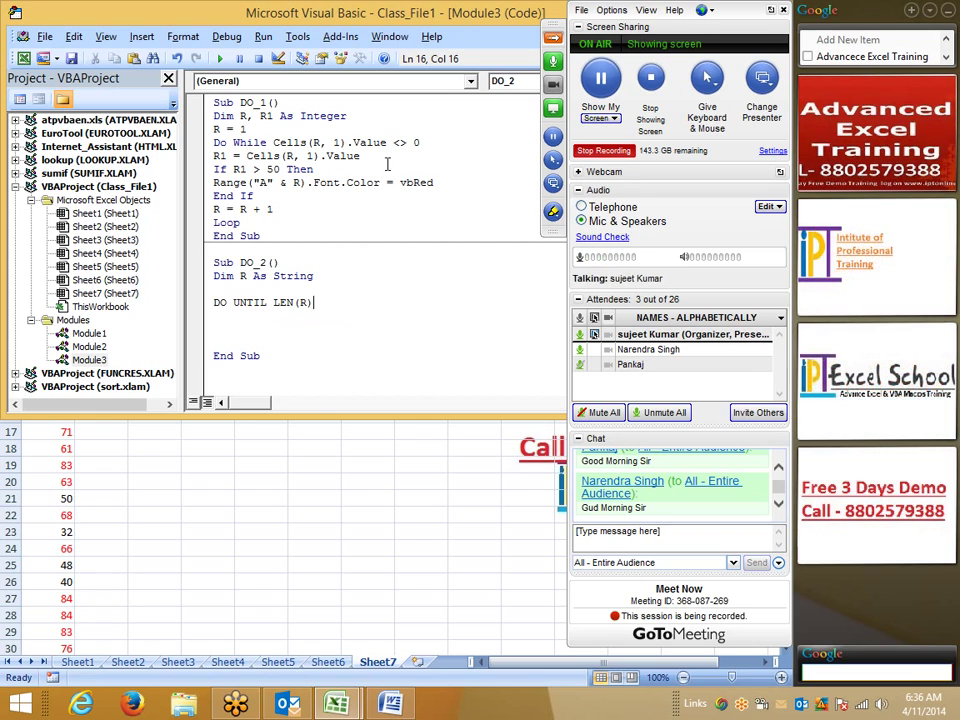
{"action": "type", "text": " <"}
{"action": "type", "text": "0"}
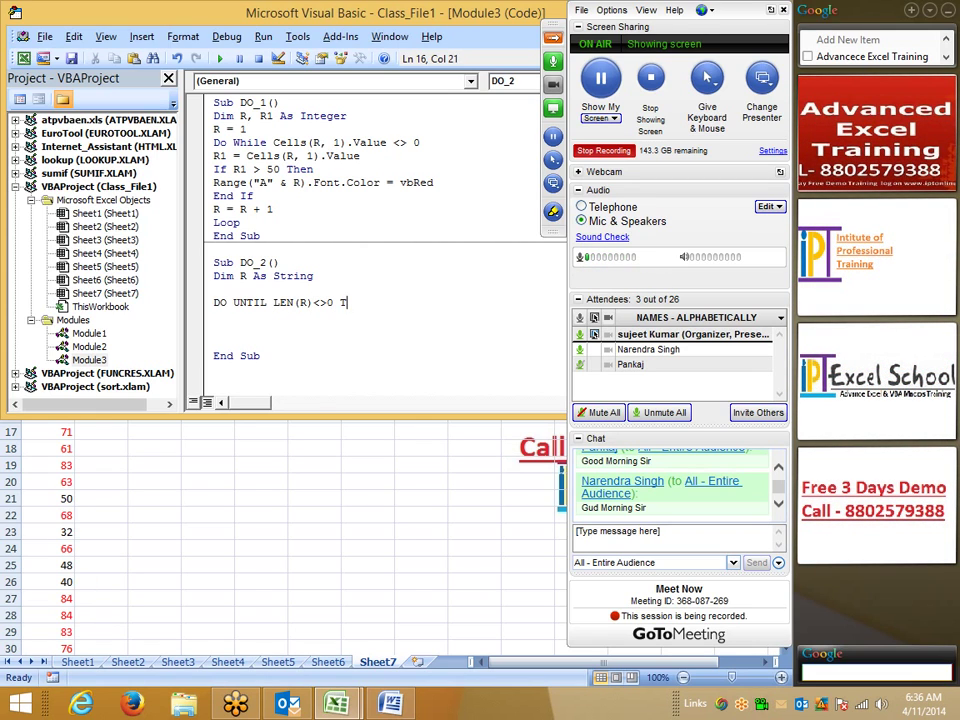
{"action": "type", "text": "THEN"}
{"action": "key", "text": "Return"}
{"action": "key", "text": "Return"}
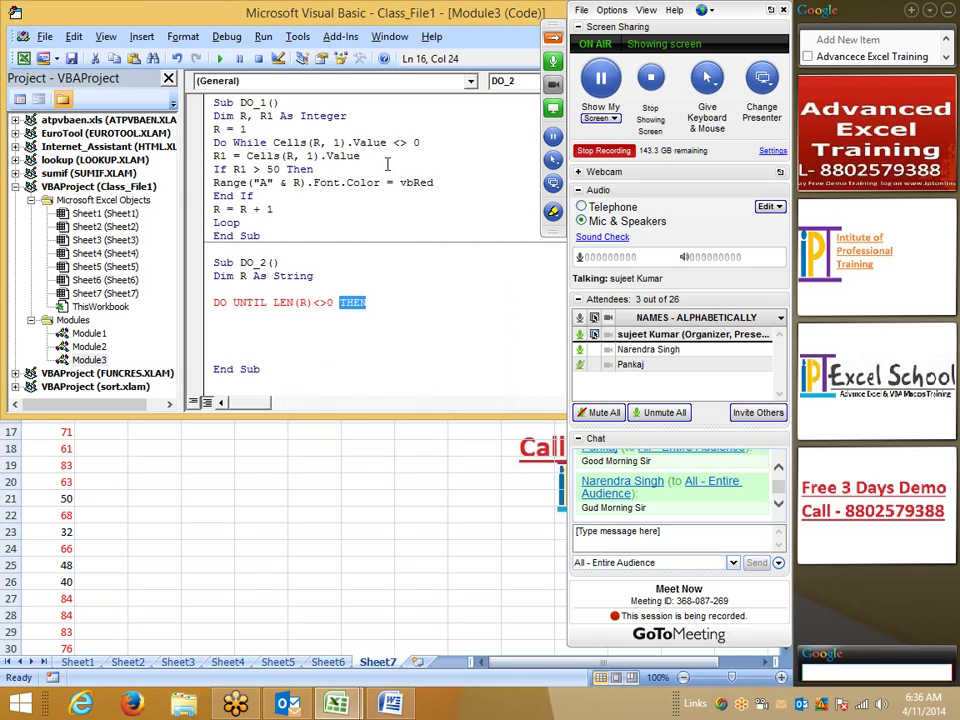
{"action": "key", "text": "BackSpace"}
{"action": "key", "text": "Return"}
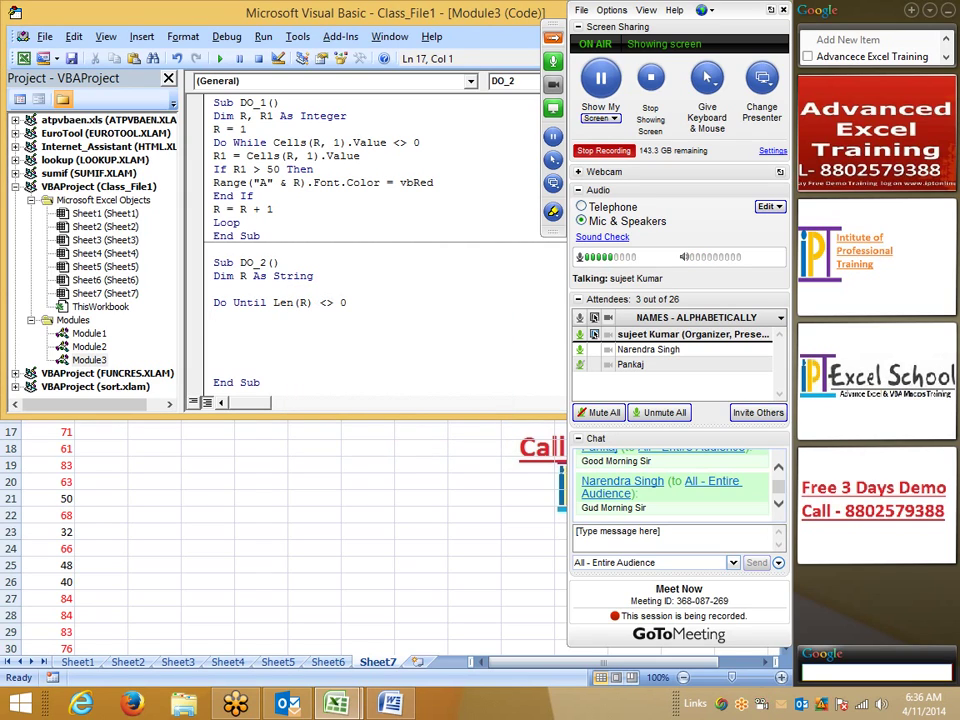
{"action": "scroll", "coordinate": [388, 168], "scroll_direction": "down", "scroll_amount": 1}
{"action": "key", "text": "Return"}
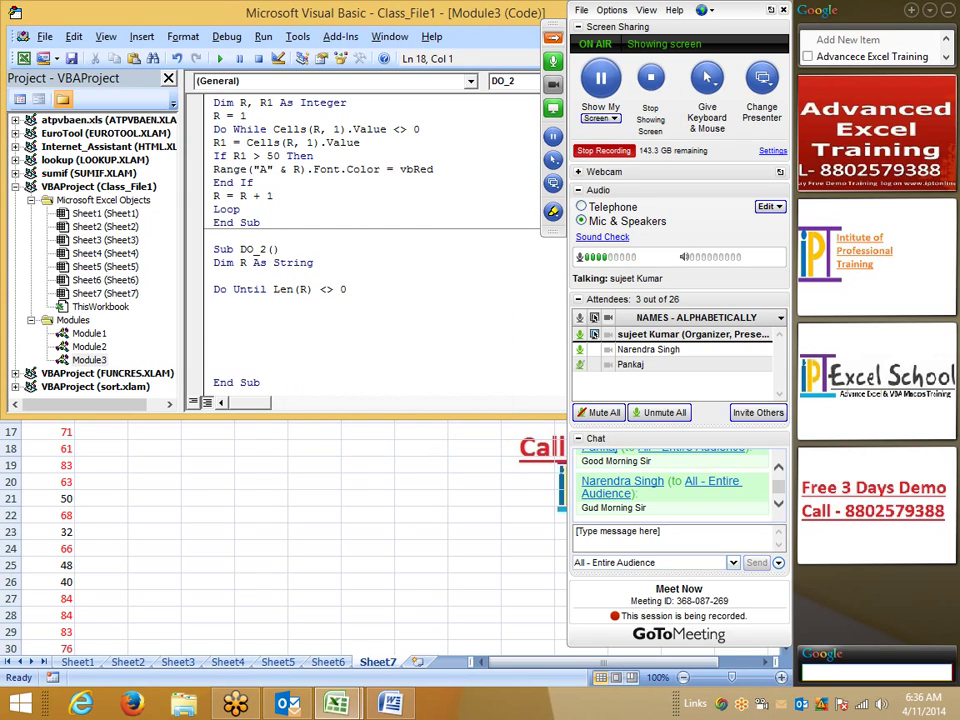
Add R = InputBox("ENTER THE NAME") as the DO_2 loop body
{"action": "left_click", "coordinate": [214, 302]}
{"action": "type", "text": "R=INP"}
{"action": "type", "text": "UTBOX"}
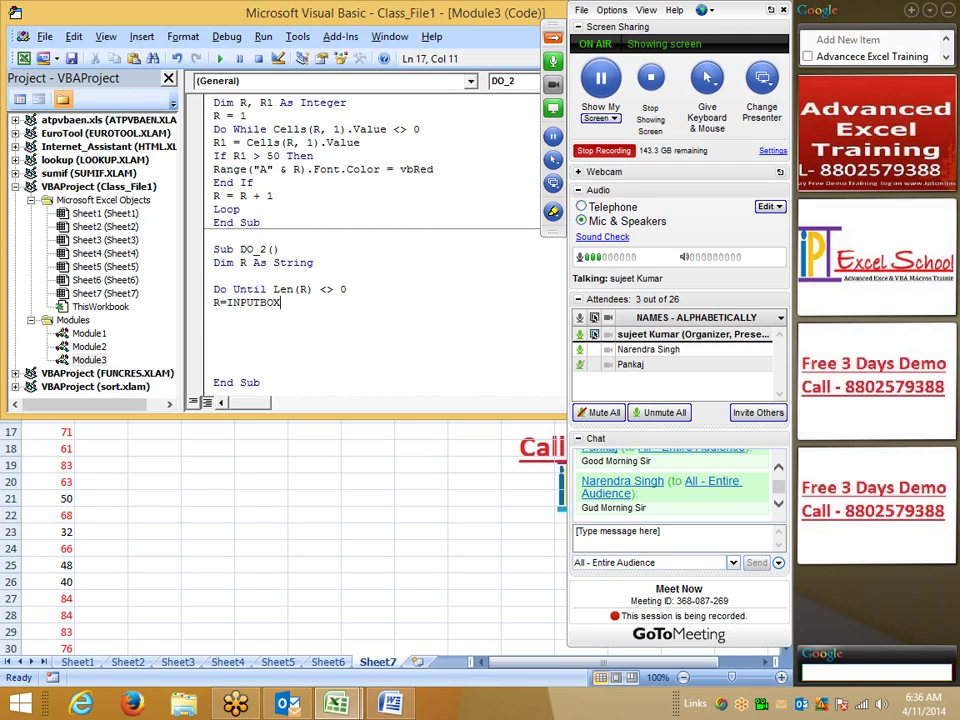
{"action": "type", "text": "("}
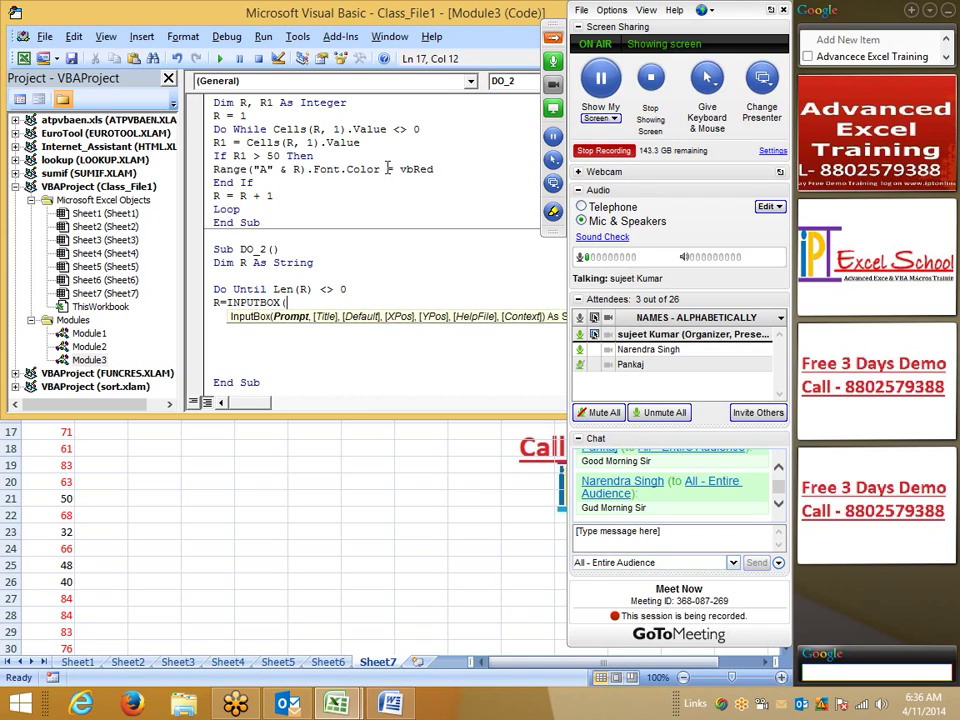
{"action": "type", "text": "\"eNTER"}
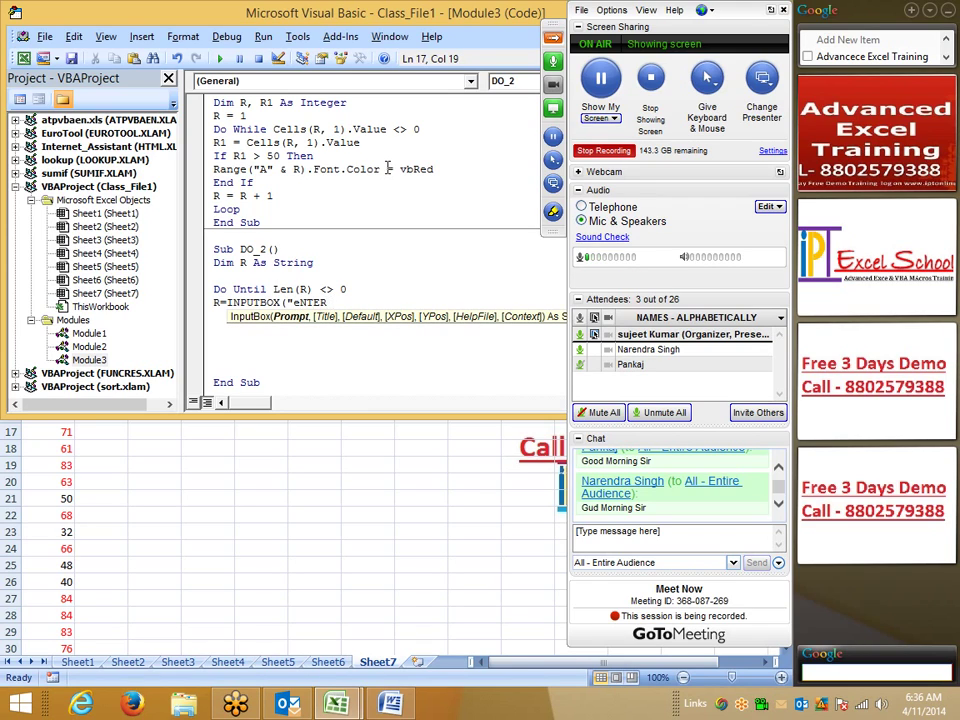
{"action": "key", "text": "BackSpace"}
{"action": "key", "text": "BackSpace"}
{"action": "key", "text": "BackSpace"}
{"action": "key", "text": "BackSpace"}
{"action": "key", "text": "BackSpace"}
{"action": "key", "text": "BackSpace"}
{"action": "type", "text": "NTER THE"}
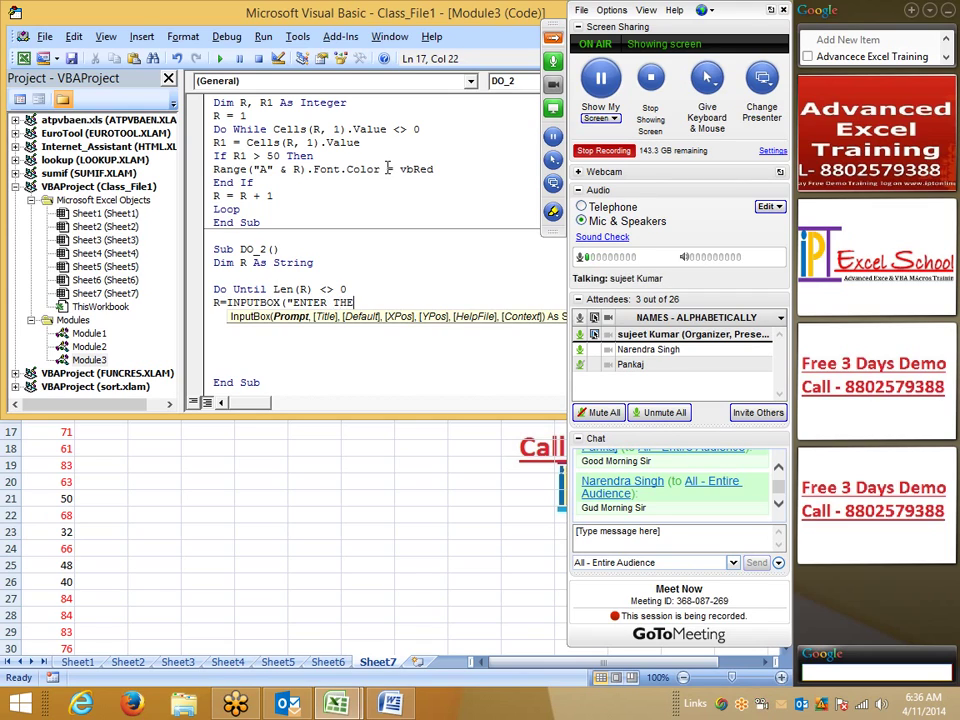
{"action": "type", "text": " NAME\""}
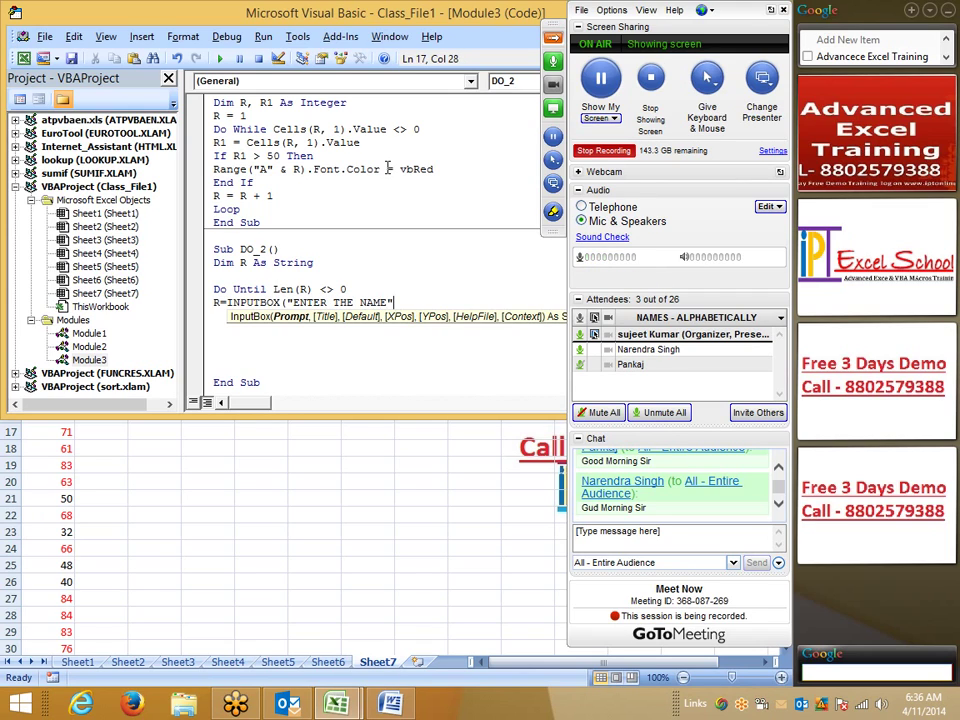
{"action": "key", "text": "Return"}
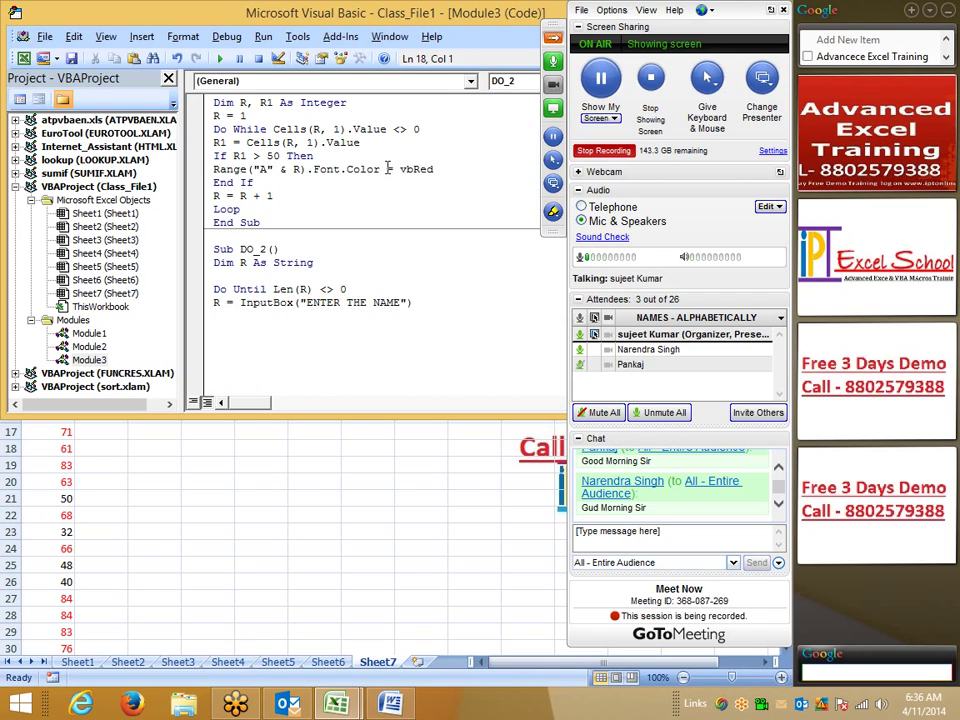
Close the DO_2 loop with Loop and place the caret inside the macro
{"action": "type", "text": "LOO"}
{"action": "key", "text": "Return"}
{"action": "key", "text": "Return"}
{"action": "scroll", "coordinate": [321, 343], "scroll_direction": "down", "scroll_amount": 1}
{"action": "left_click", "coordinate": [246, 276]}
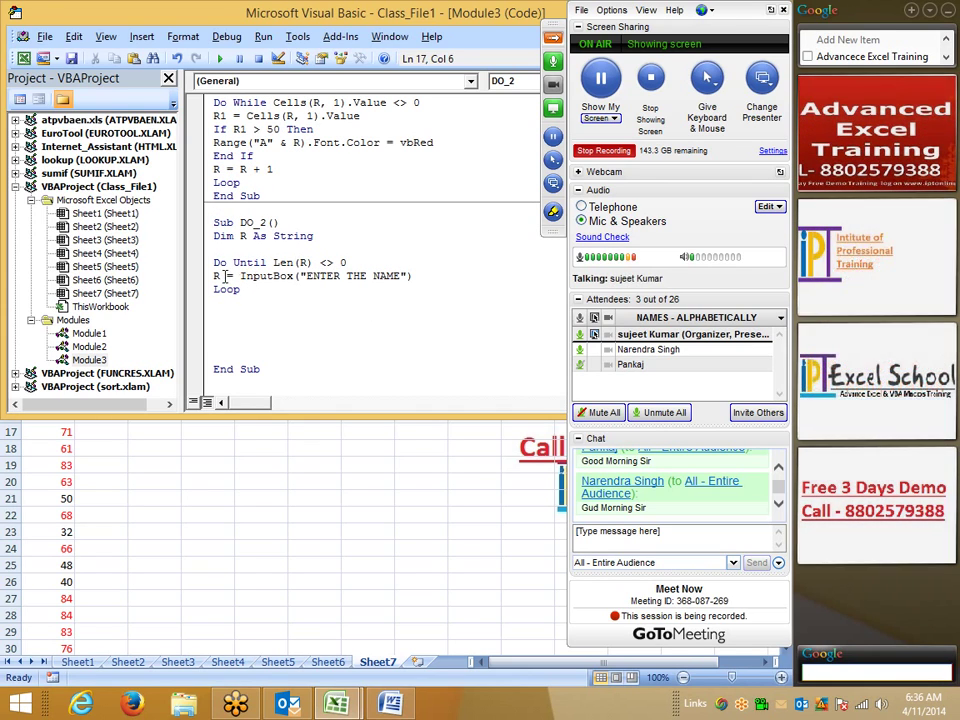
Run DO_2, submit the ENTER THE NAME prompt empty twice, then enter a name to end it
{"action": "left_click", "coordinate": [220, 58]}
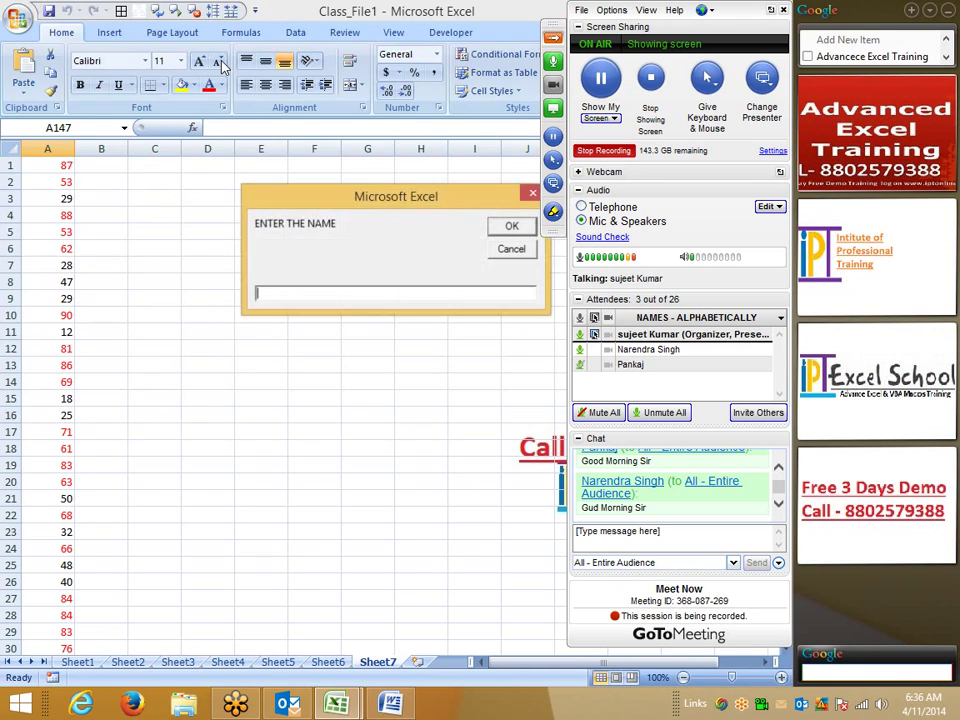
{"action": "left_click", "coordinate": [513, 228]}
{"action": "left_click", "coordinate": [516, 229]}
{"action": "left_click", "coordinate": [516, 229]}
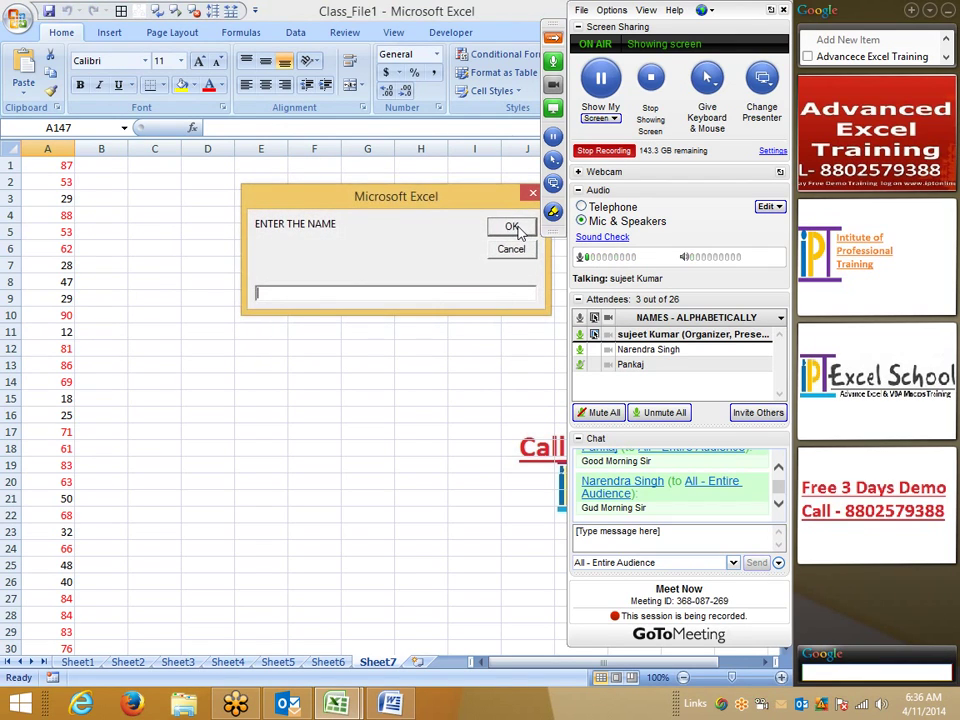
{"action": "type", "text": "sU"}
{"action": "type", "text": "JEET"}
{"action": "key", "text": "Return"}
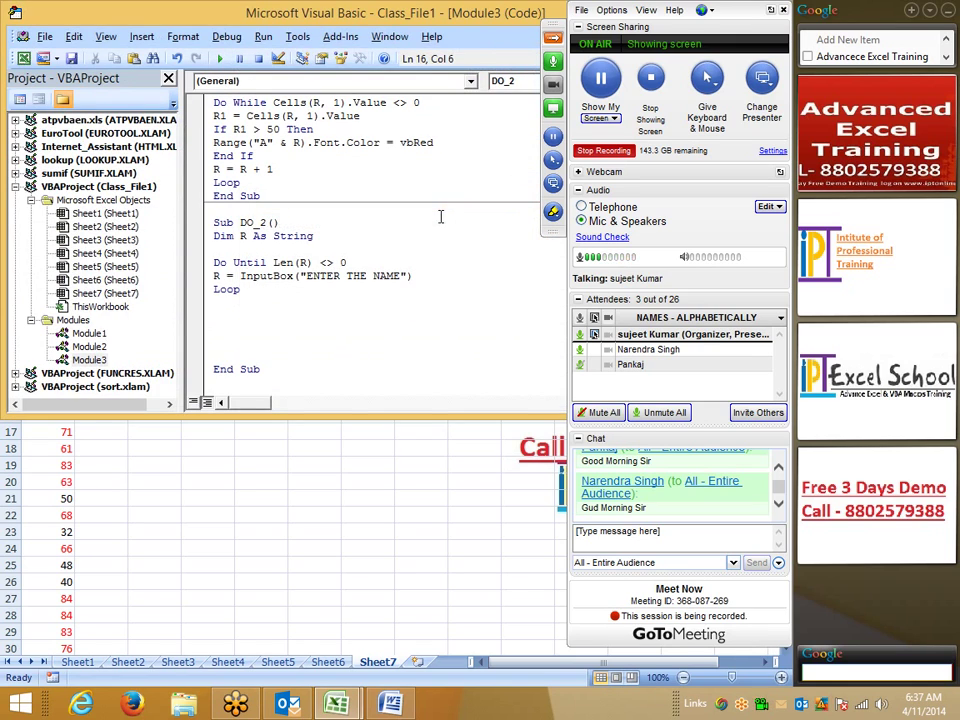
{"action": "left_click", "coordinate": [285, 315]}
{"action": "left_click_drag", "start_coordinate": [412, 276], "coordinate": [214, 277]}
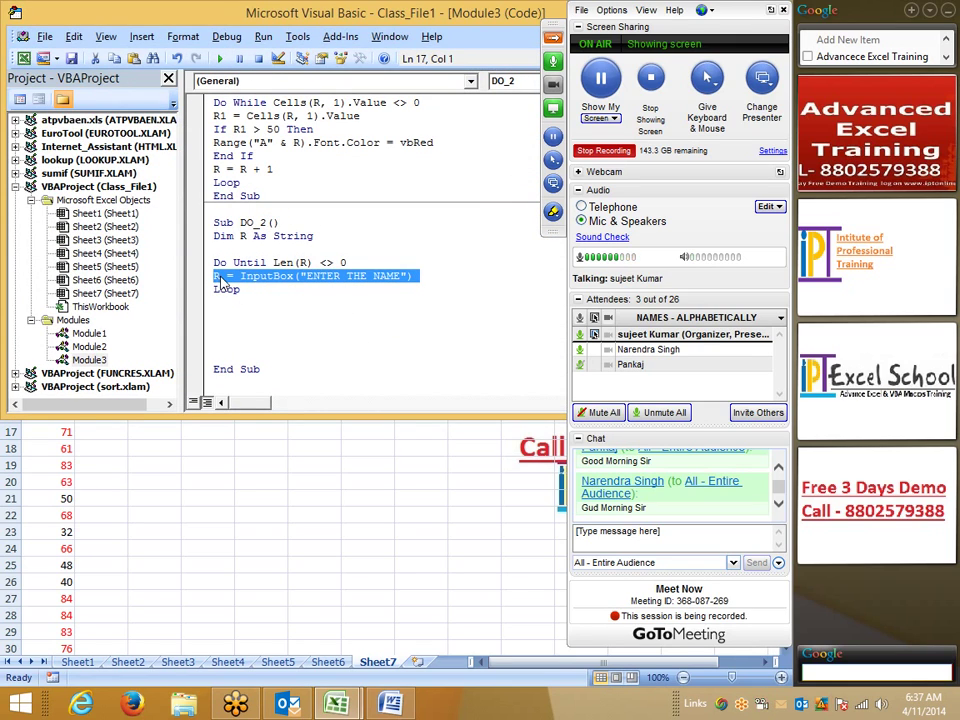
{"action": "left_click", "coordinate": [362, 336]}
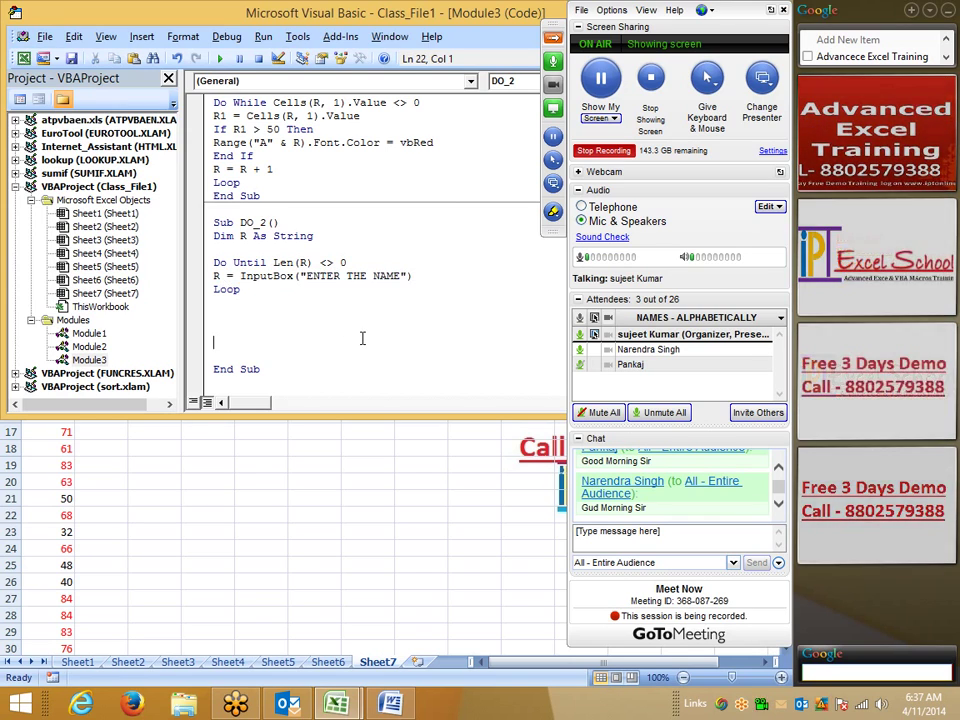
{"action": "double_click", "coordinate": [221, 263]}
{"action": "double_click", "coordinate": [250, 263]}
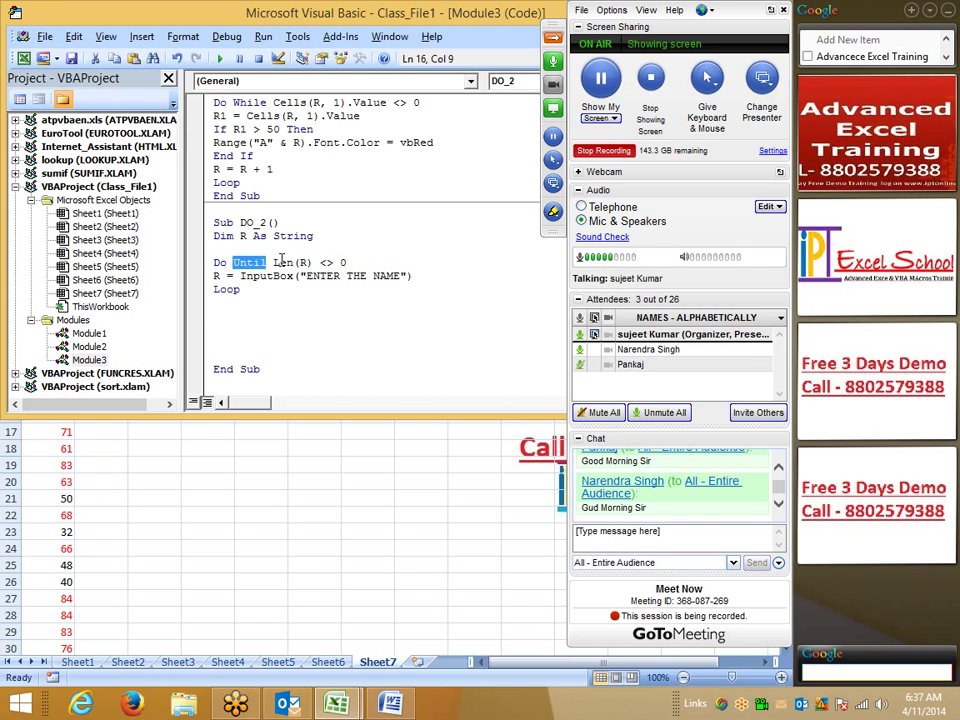
{"action": "double_click", "coordinate": [283, 262]}
{"action": "double_click", "coordinate": [303, 262]}
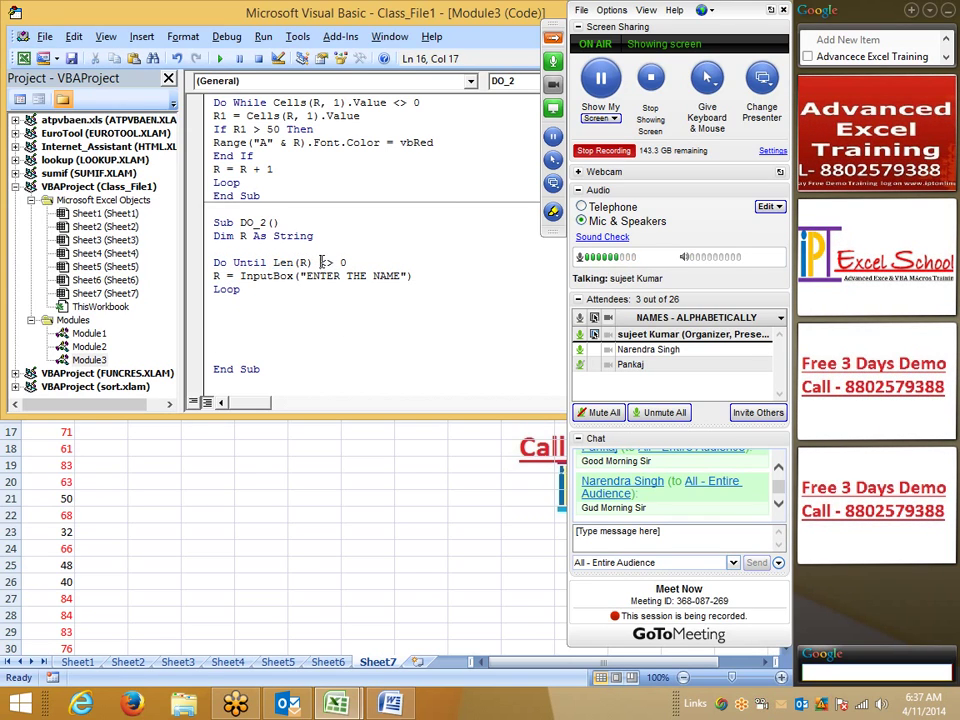
{"action": "left_click_drag", "start_coordinate": [320, 262], "coordinate": [350, 262]}
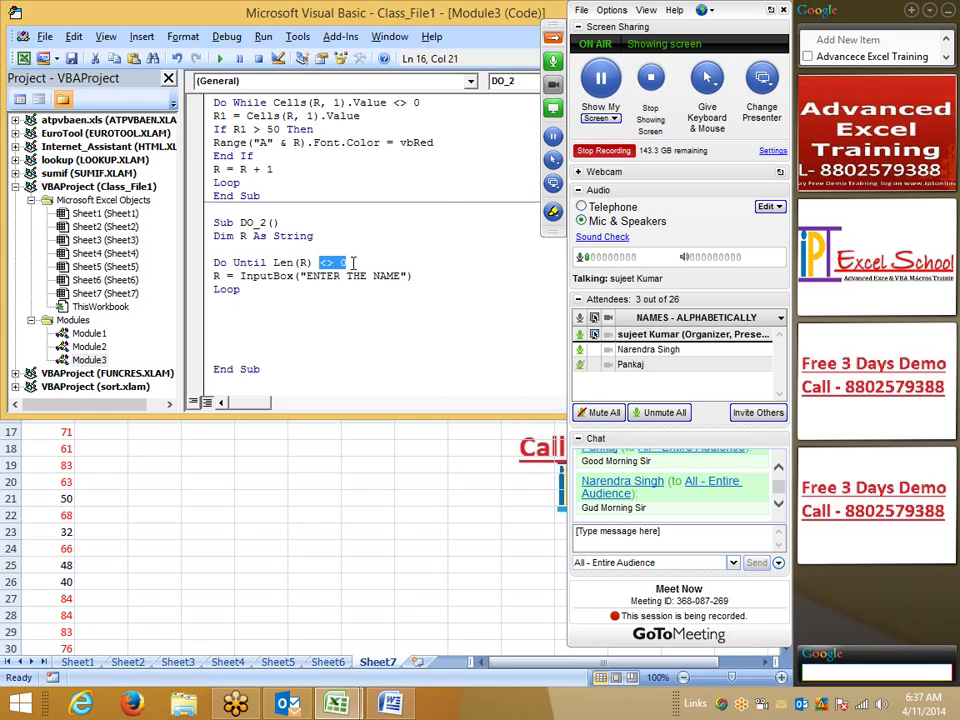
{"action": "double_click", "coordinate": [302, 262]}
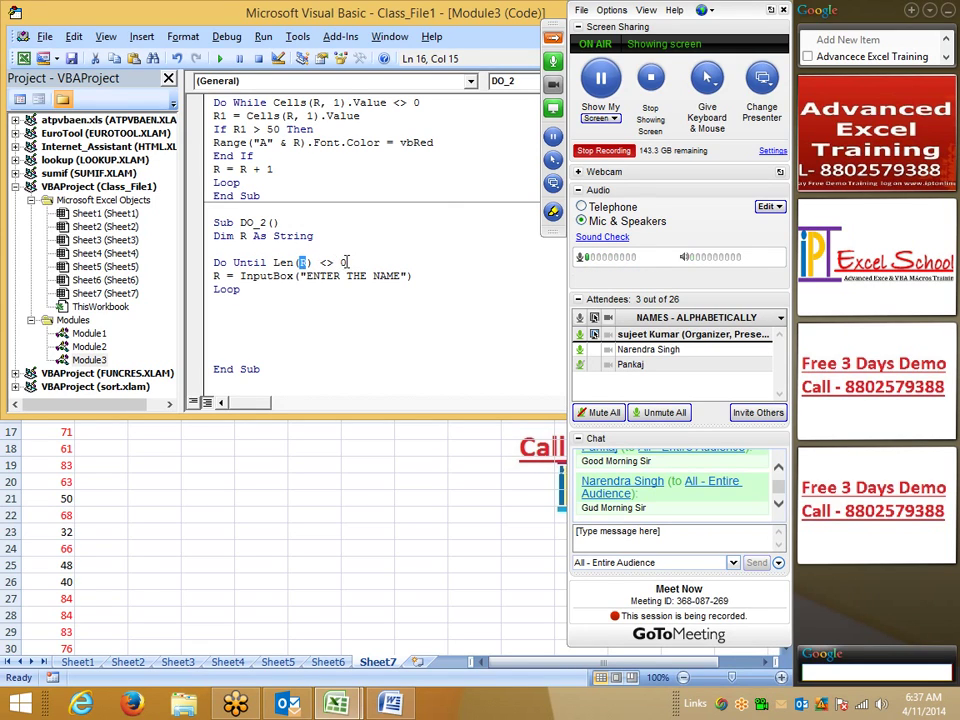
{"action": "double_click", "coordinate": [343, 262]}
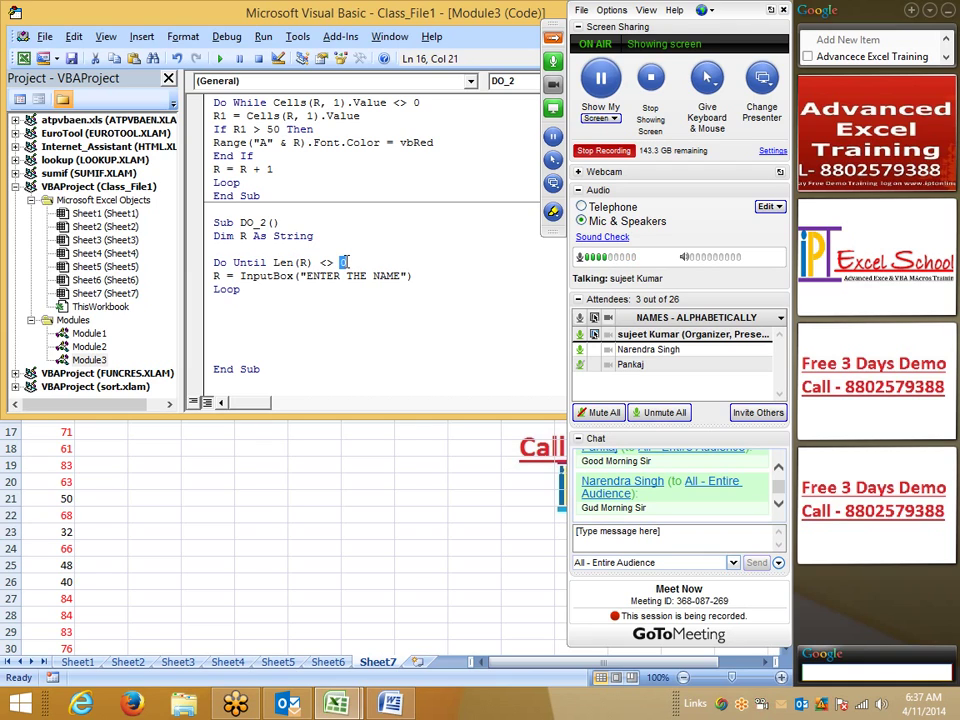
{"action": "left_click", "coordinate": [203, 277]}
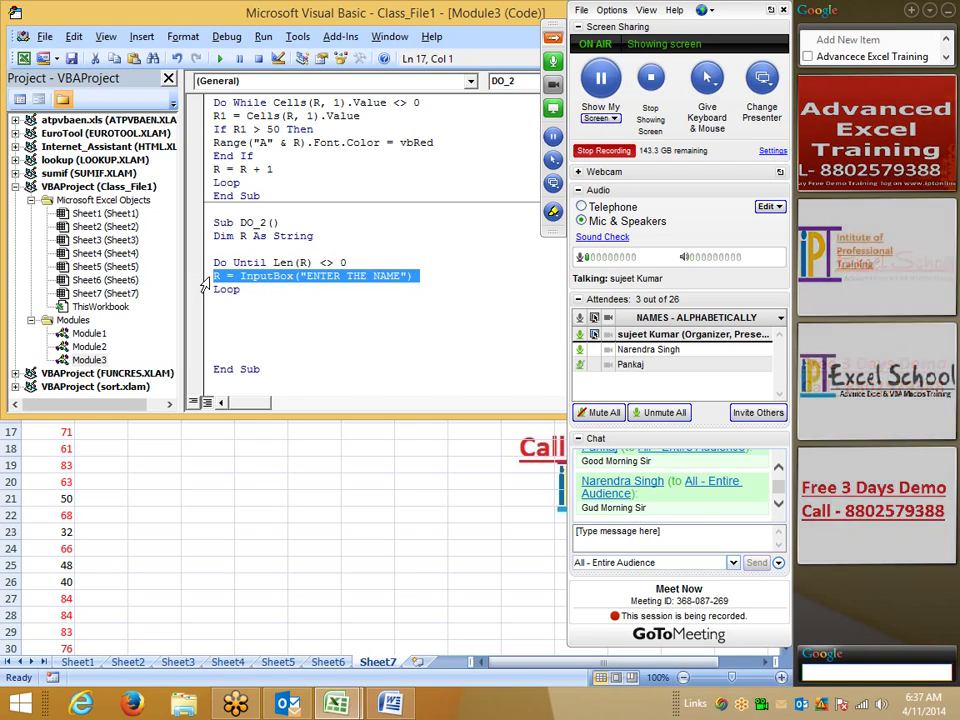
{"action": "left_click", "coordinate": [319, 308]}
{"action": "scroll", "coordinate": [319, 308], "scroll_direction": "up", "scroll_amount": 1}
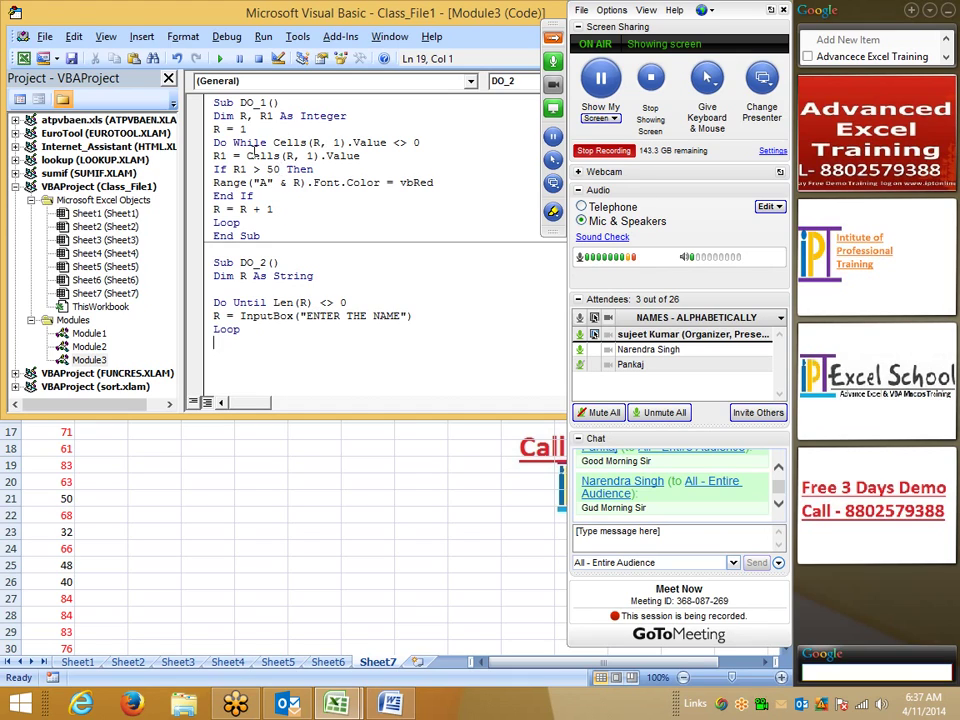
{"action": "left_click_drag", "start_coordinate": [271, 142], "coordinate": [447, 148]}
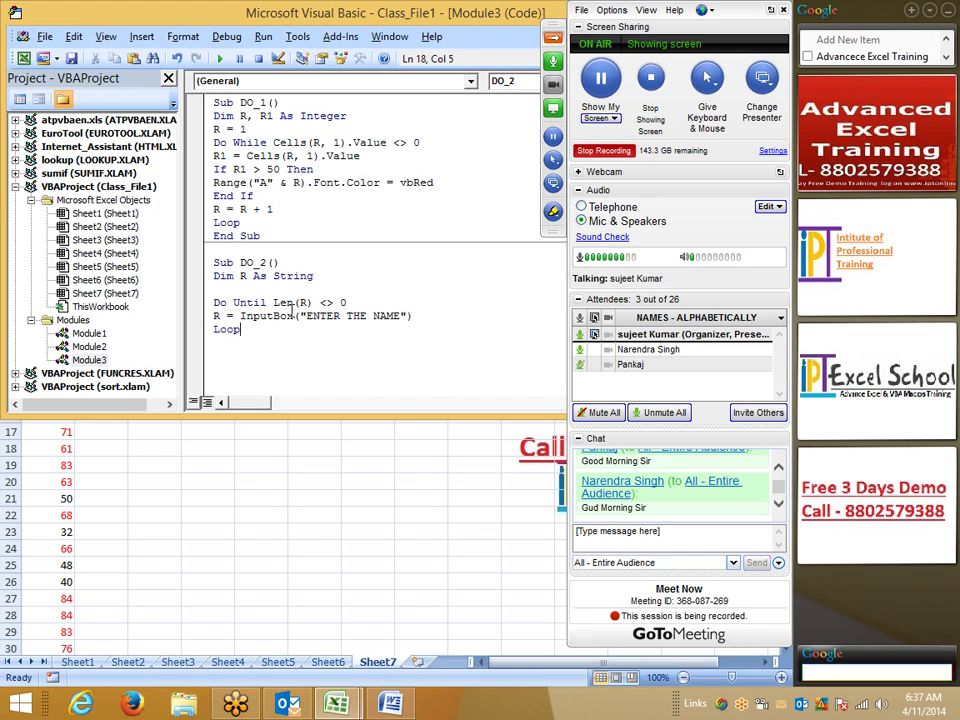
{"action": "left_click_drag", "start_coordinate": [272, 302], "coordinate": [353, 301]}
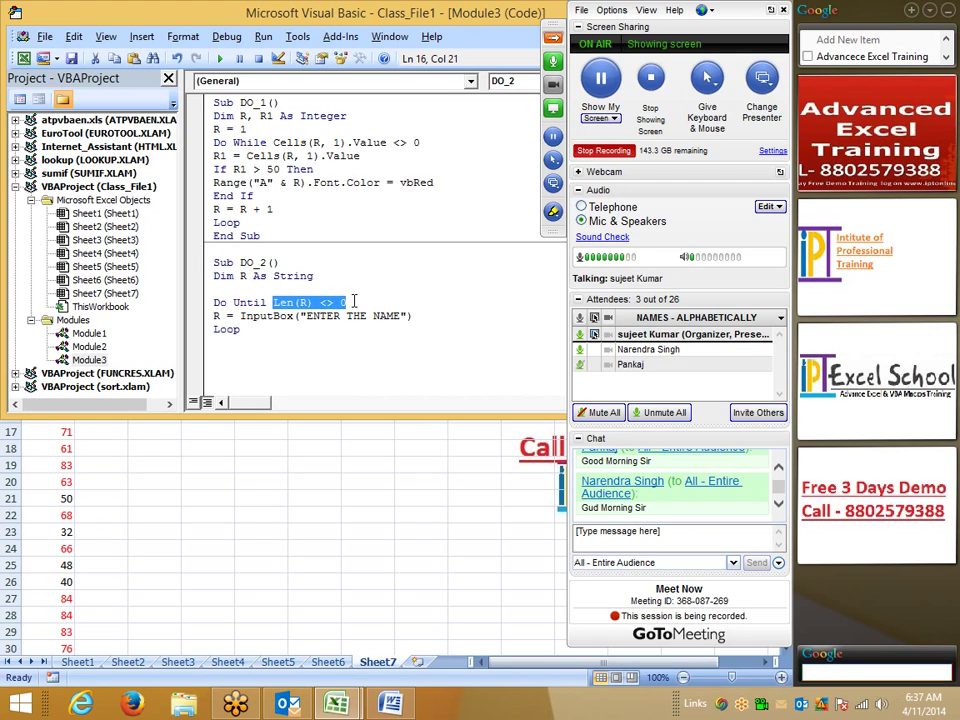
{"action": "left_click_drag", "start_coordinate": [412, 316], "coordinate": [205, 318]}
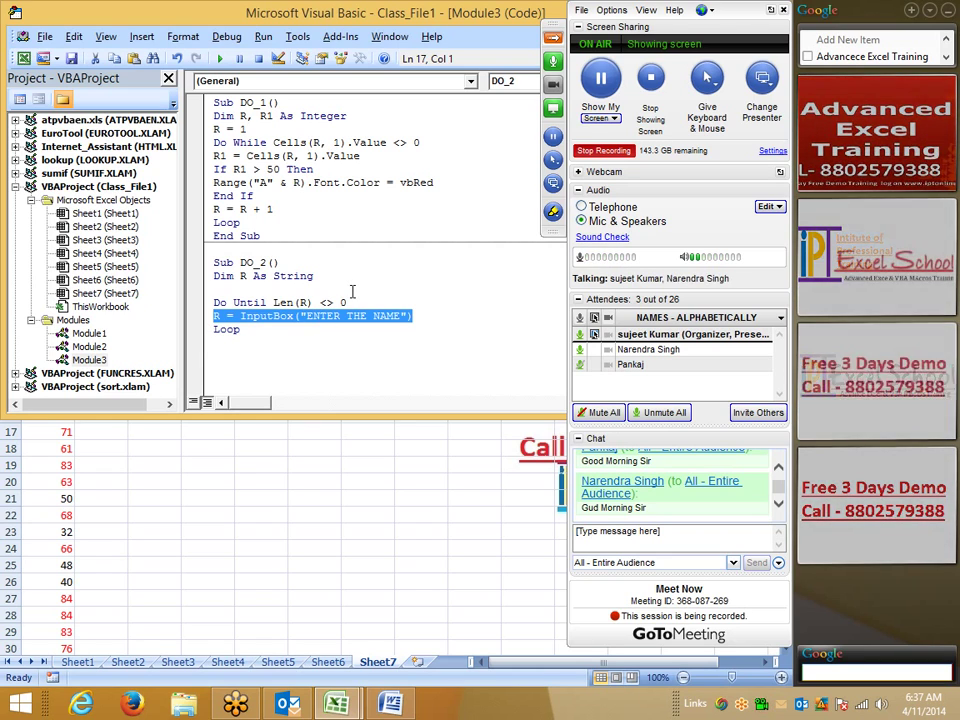
{"action": "left_click", "coordinate": [358, 384]}
{"action": "left_click_drag", "start_coordinate": [272, 302], "coordinate": [313, 302]}
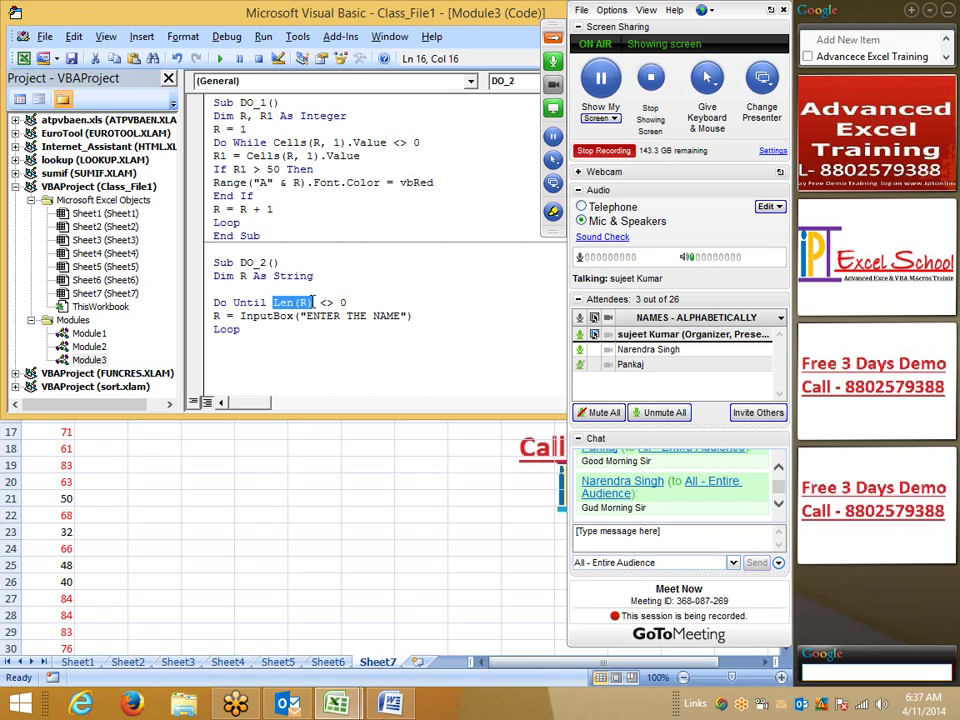
{"action": "double_click", "coordinate": [340, 302]}
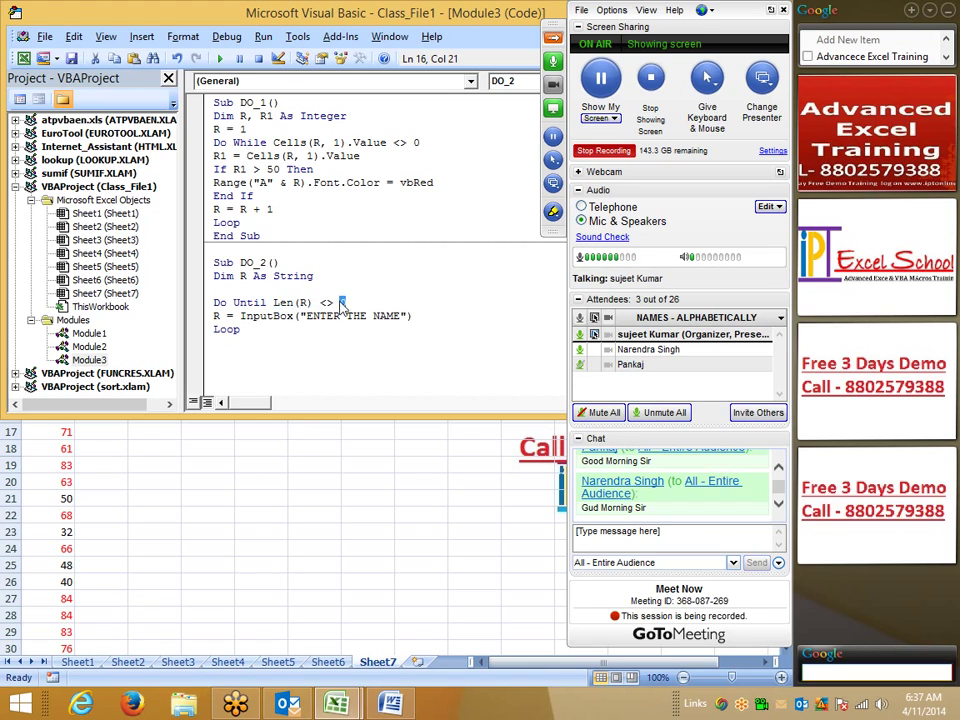
{"action": "left_click_drag", "start_coordinate": [214, 329], "coordinate": [297, 383]}
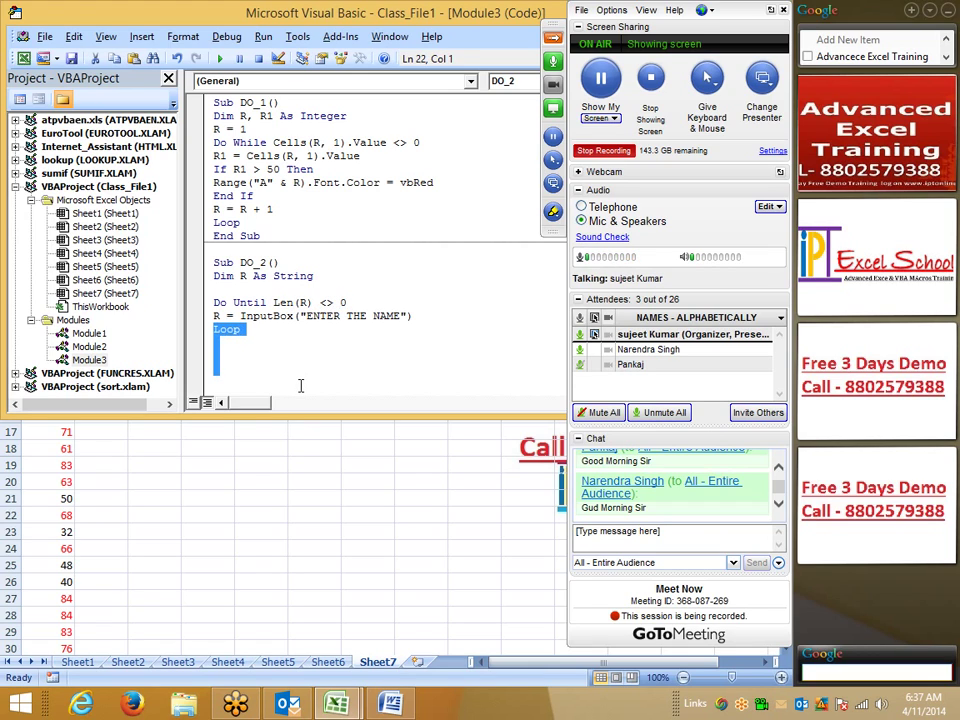
{"action": "left_click_drag", "start_coordinate": [272, 142], "coordinate": [427, 142]}
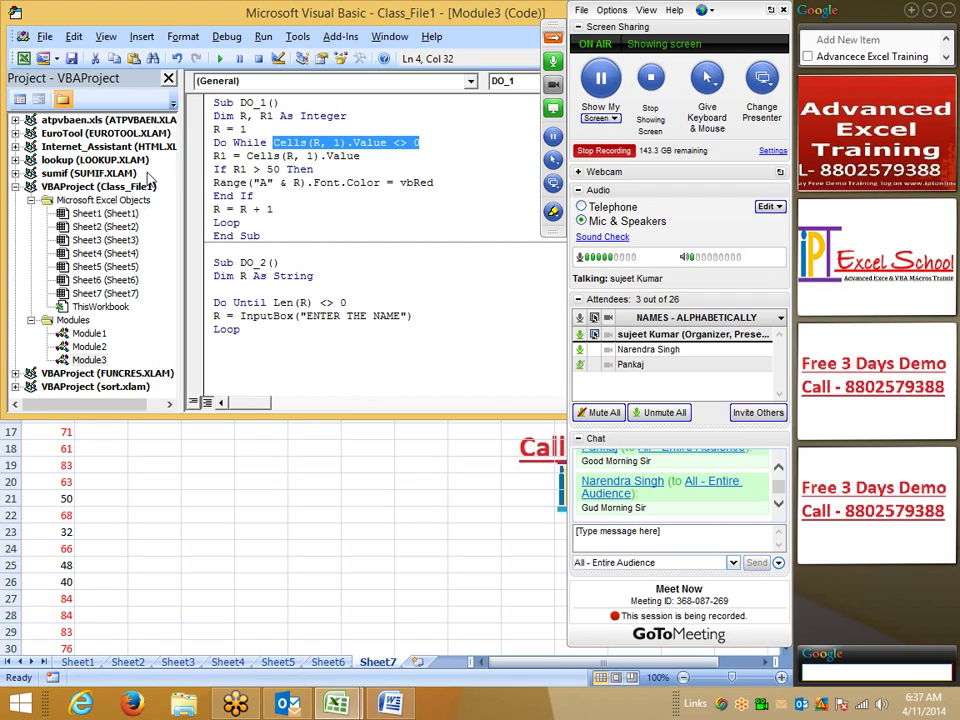
{"action": "left_click_drag", "start_coordinate": [213, 155], "coordinate": [240, 221]}
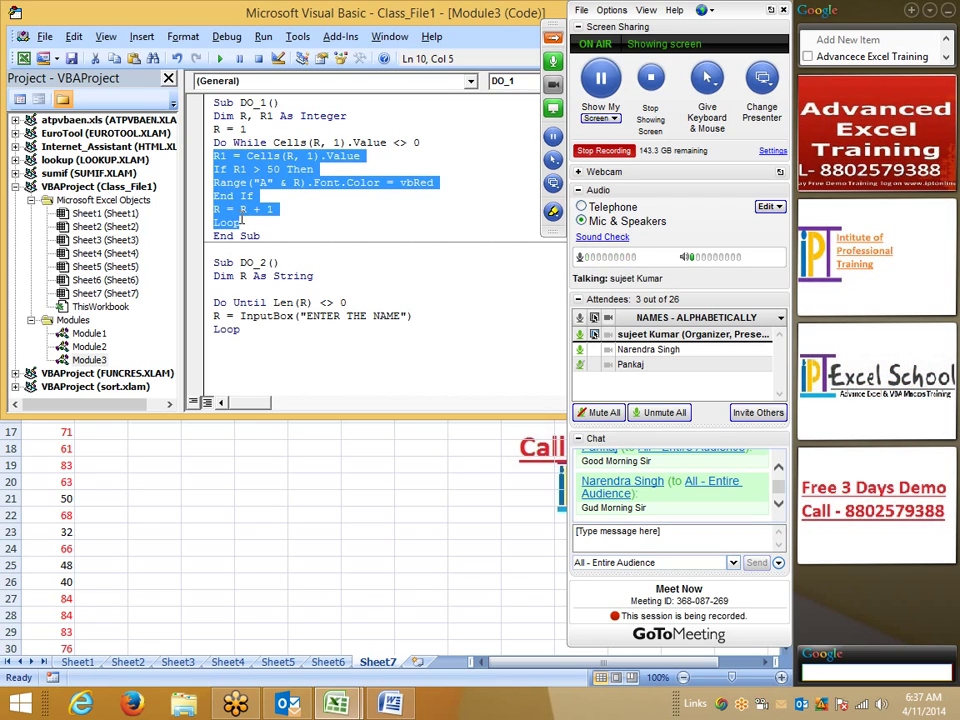
{"action": "double_click", "coordinate": [250, 142]}
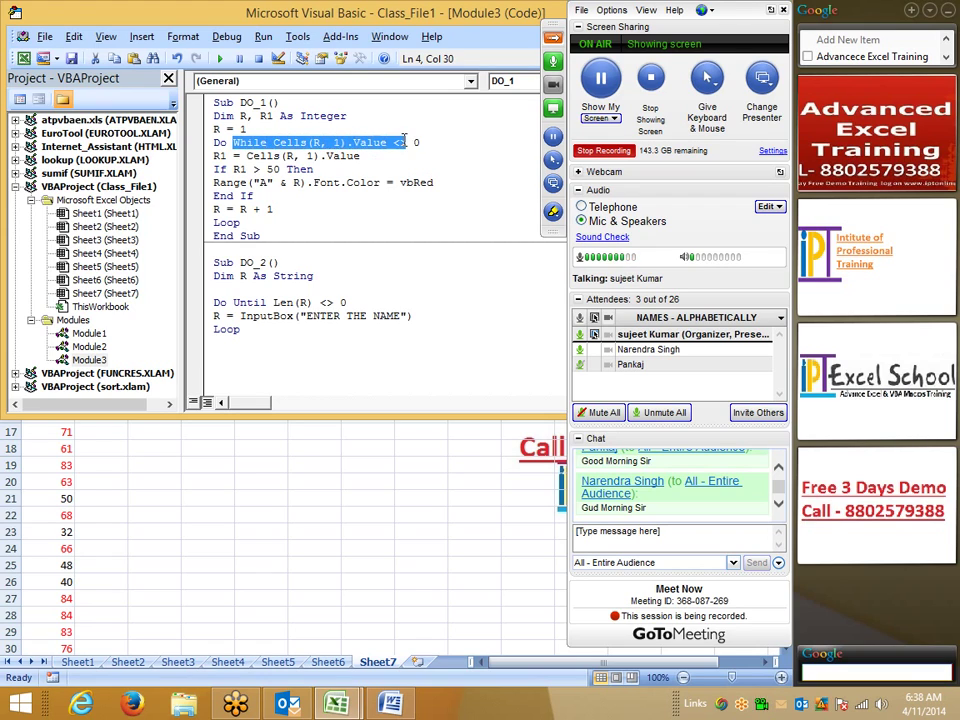
{"action": "left_click_drag", "start_coordinate": [266, 141], "coordinate": [470, 205]}
{"action": "left_click", "coordinate": [343, 195]}
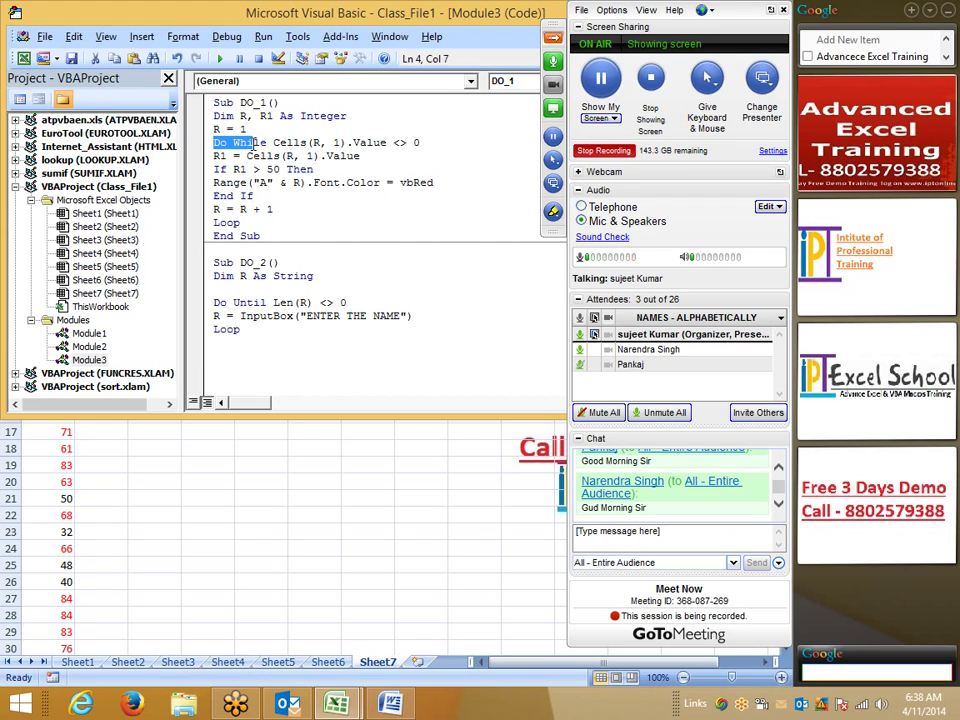
{"action": "mouse_move", "coordinate": [272, 143]}
{"action": "left_mouse_down"}
{"action": "mouse_move", "coordinate": [316, 143]}
{"action": "mouse_move", "coordinate": [452, 212]}
{"action": "left_mouse_up"}
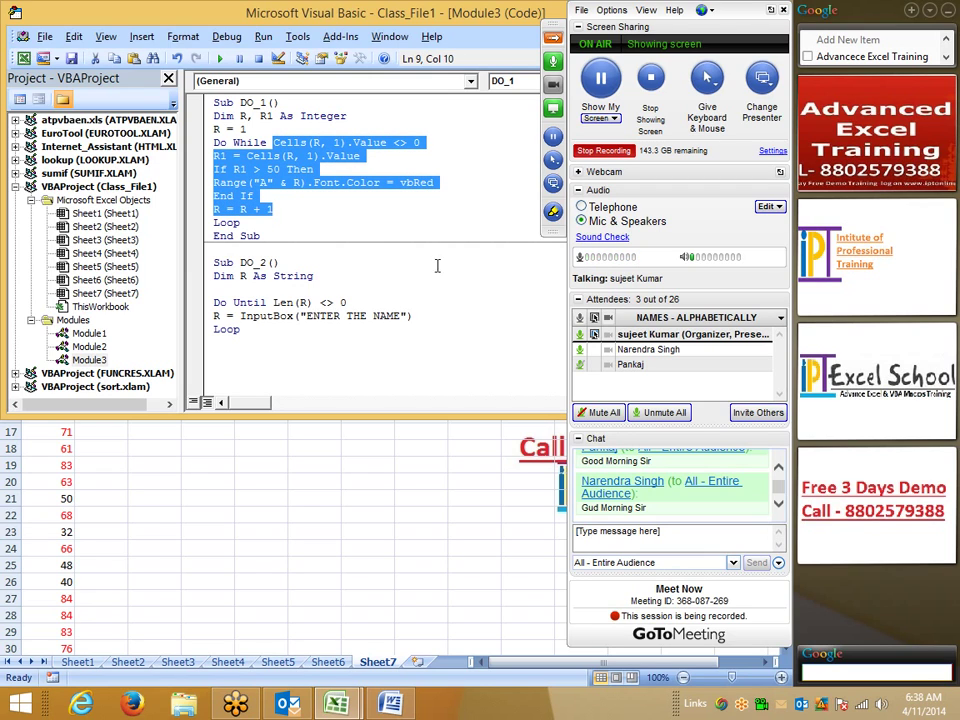
{"action": "left_click", "coordinate": [274, 302]}
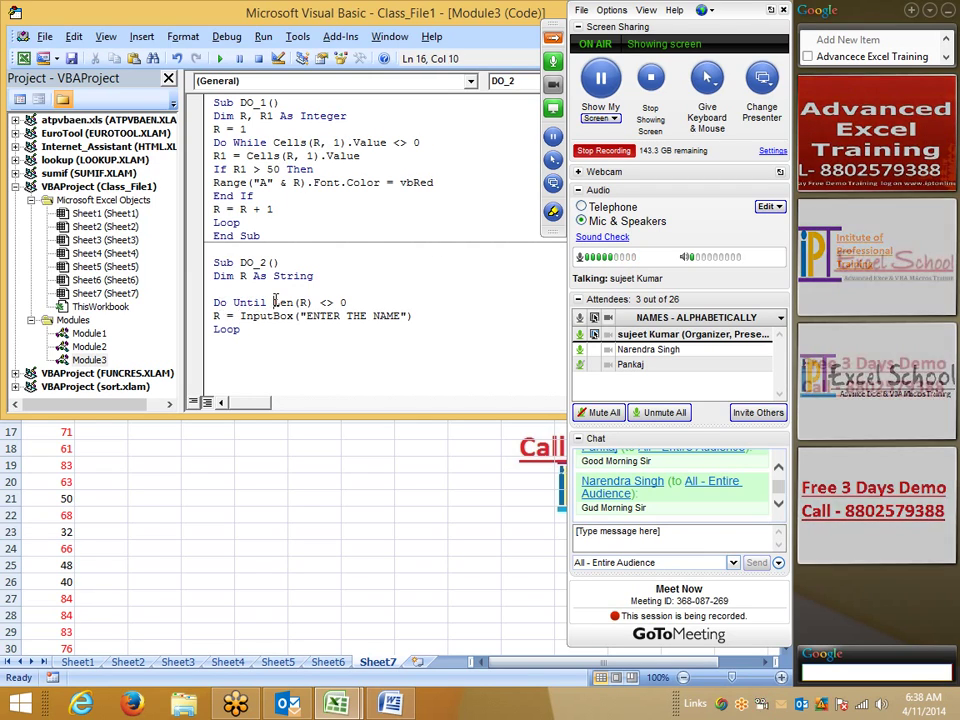
{"action": "left_click_drag", "start_coordinate": [274, 302], "coordinate": [364, 301]}
{"action": "left_click", "coordinate": [202, 318]}
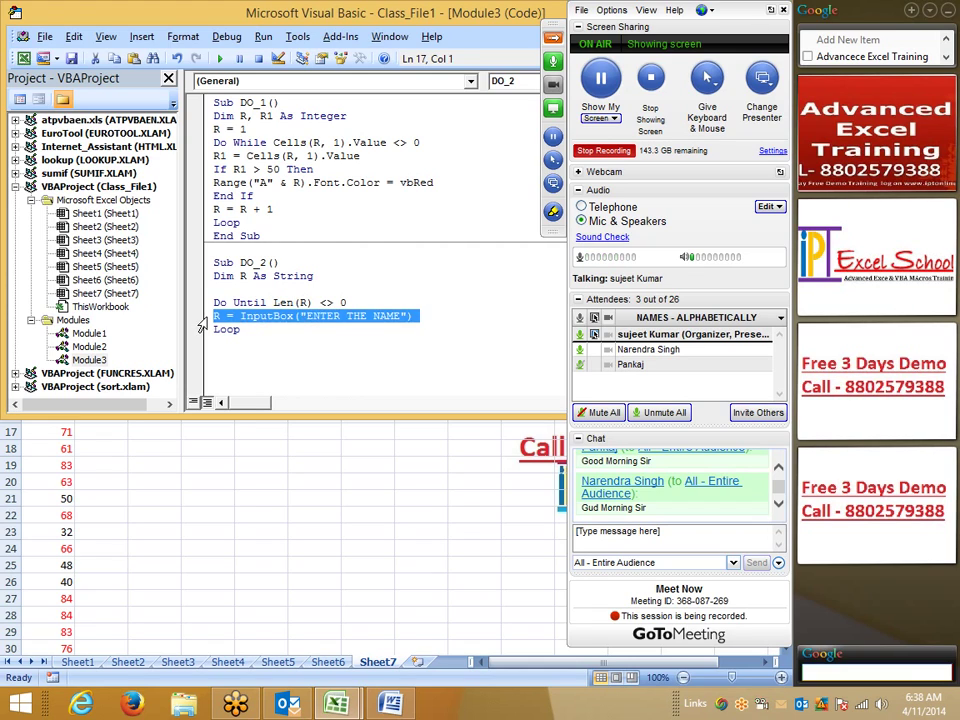
{"action": "double_click", "coordinate": [265, 317]}
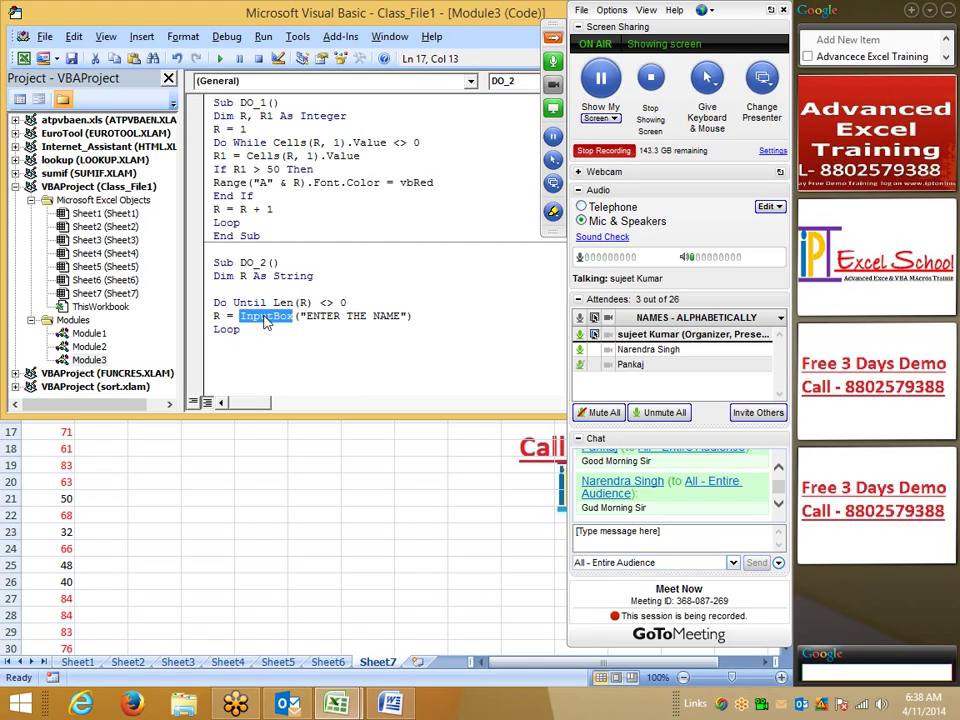
{"action": "left_click_drag", "start_coordinate": [346, 302], "coordinate": [272, 304]}
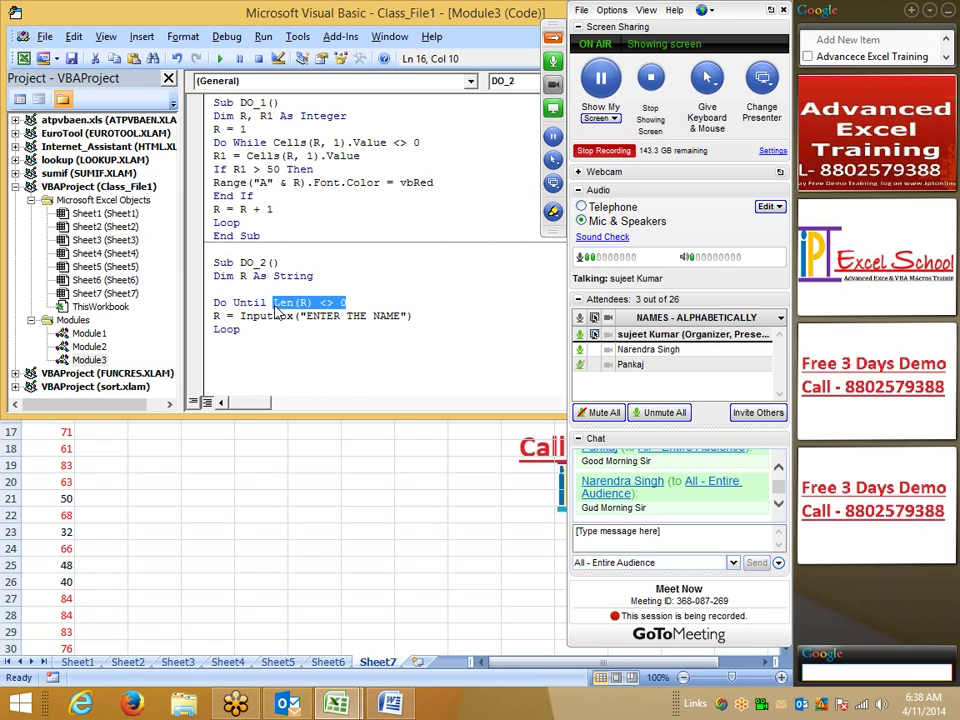
{"action": "left_click_drag", "start_coordinate": [213, 316], "coordinate": [411, 318]}
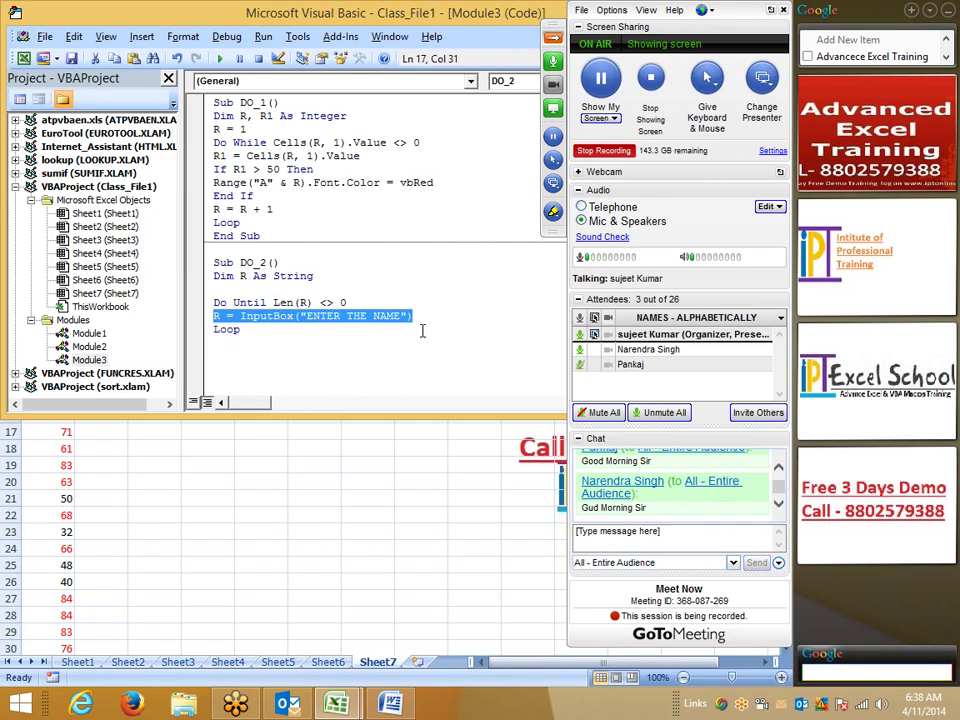
{"action": "left_click", "coordinate": [225, 289]}
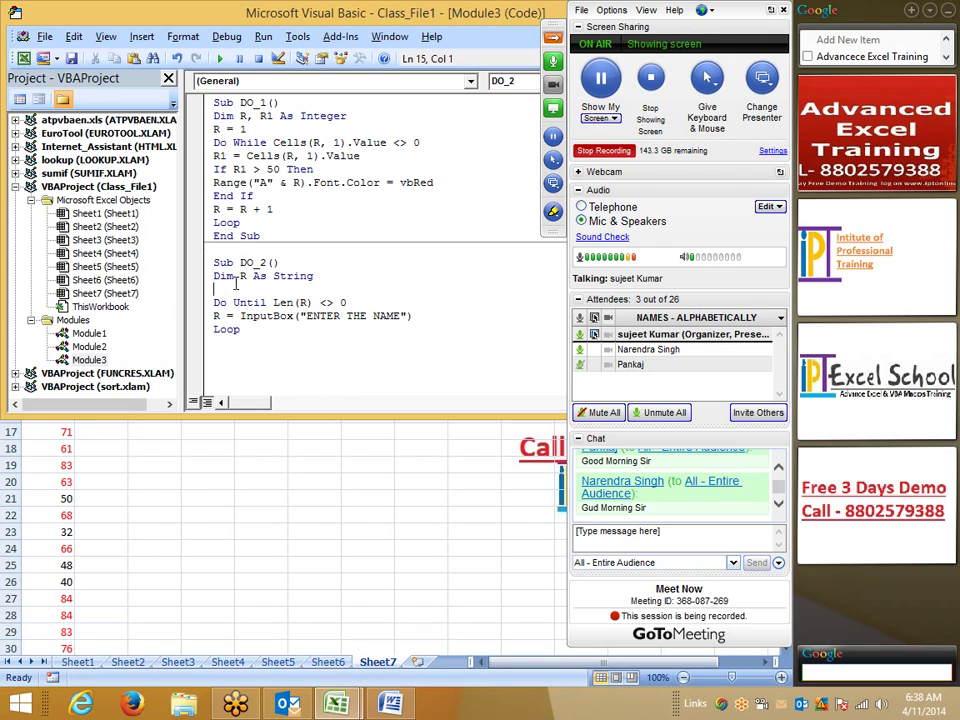
{"action": "double_click", "coordinate": [249, 143]}
{"action": "double_click", "coordinate": [250, 301]}
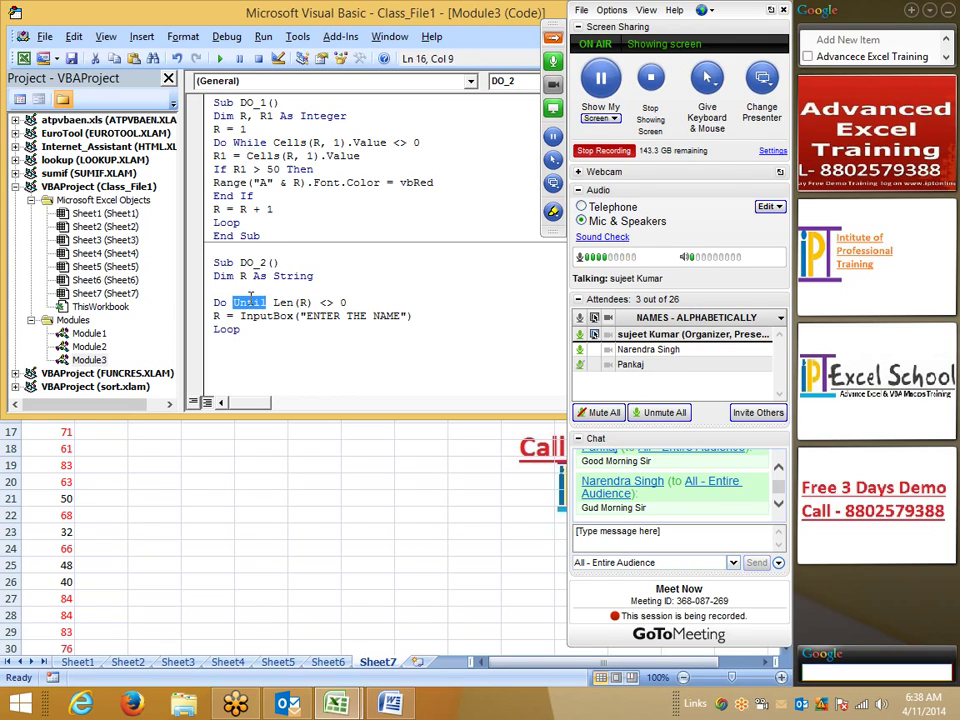
{"action": "left_click", "coordinate": [237, 290]}
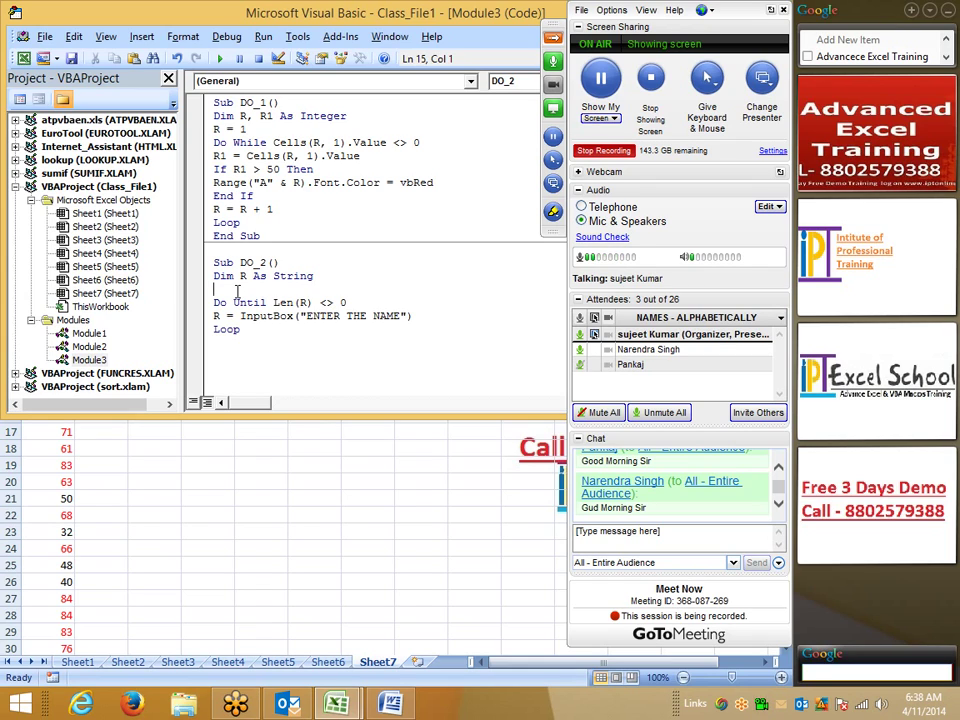
{"action": "left_click", "coordinate": [201, 303]}
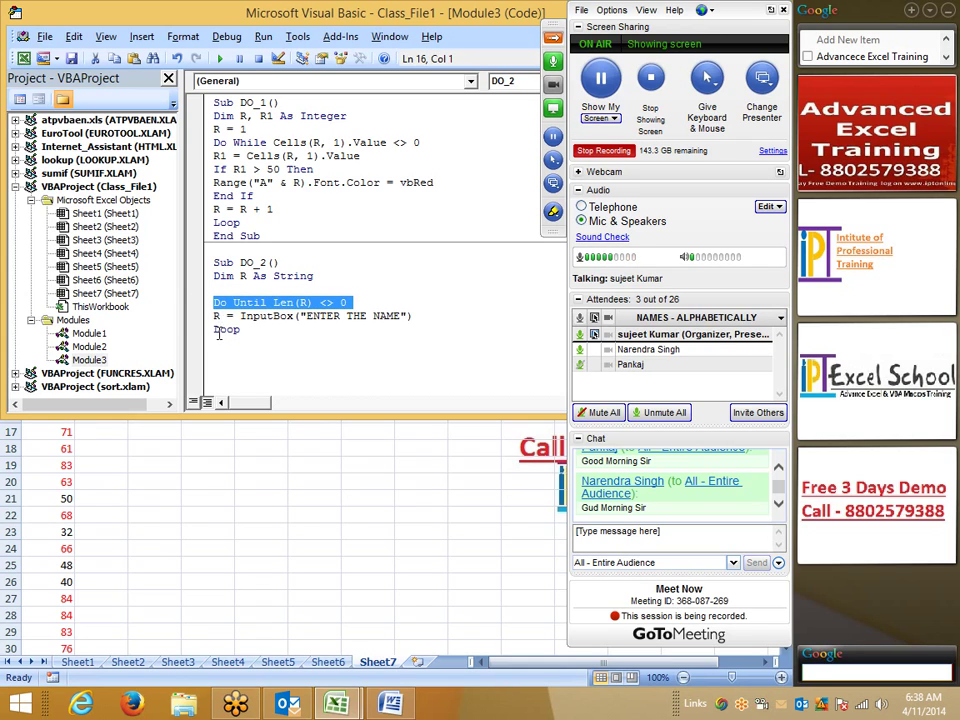
{"action": "double_click", "coordinate": [225, 329]}
{"action": "double_click", "coordinate": [241, 276]}
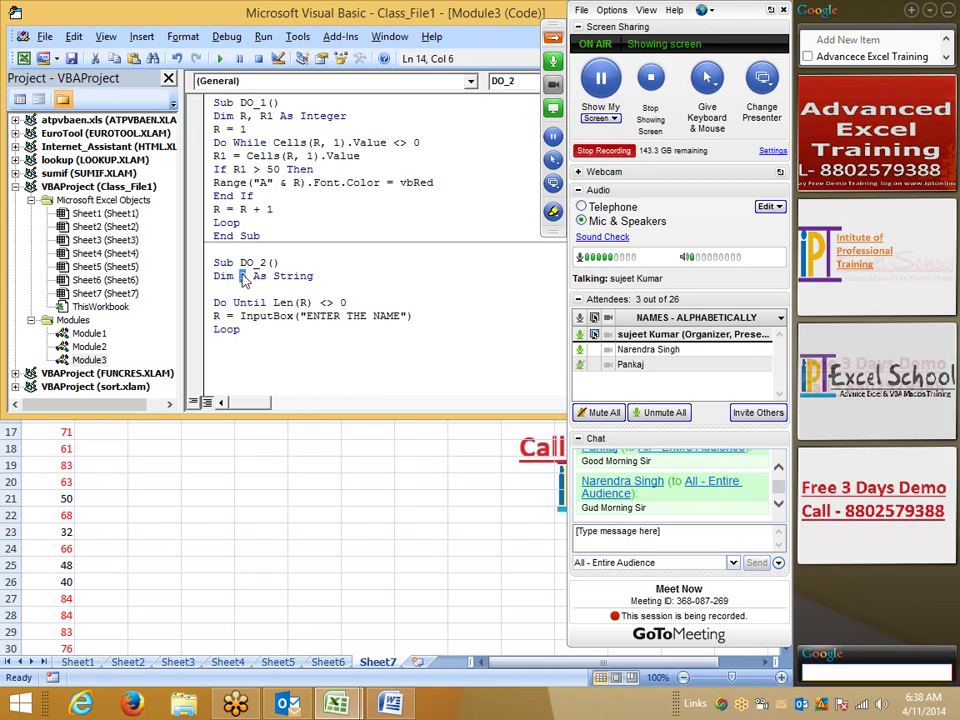
{"action": "double_click", "coordinate": [216, 316]}
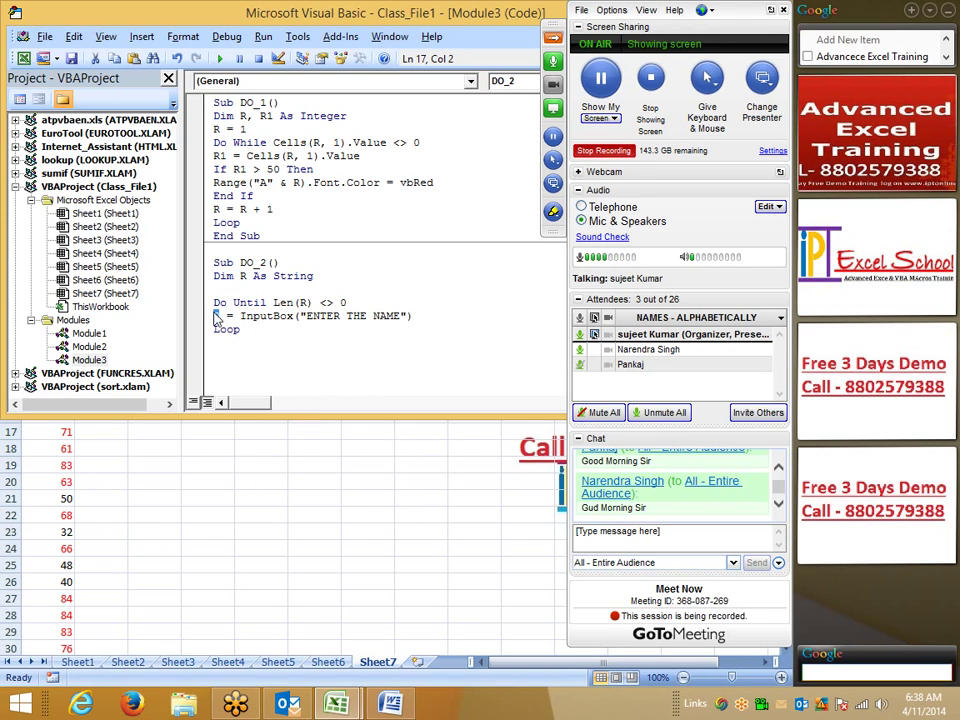
{"action": "left_click", "coordinate": [198, 276]}
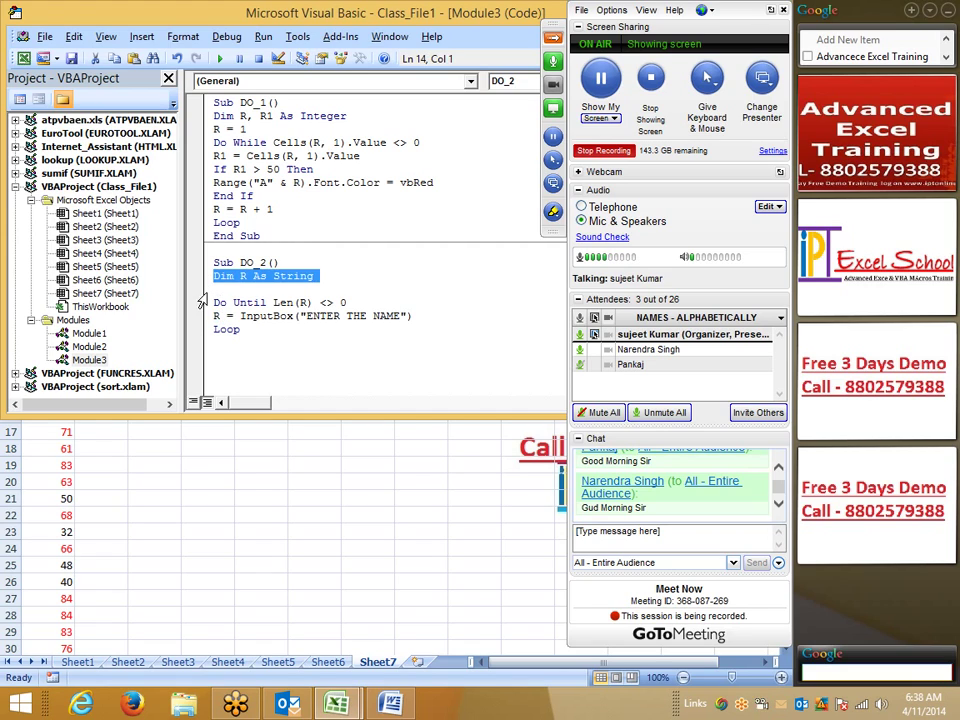
{"action": "left_click", "coordinate": [198, 302]}
{"action": "left_click", "coordinate": [201, 316]}
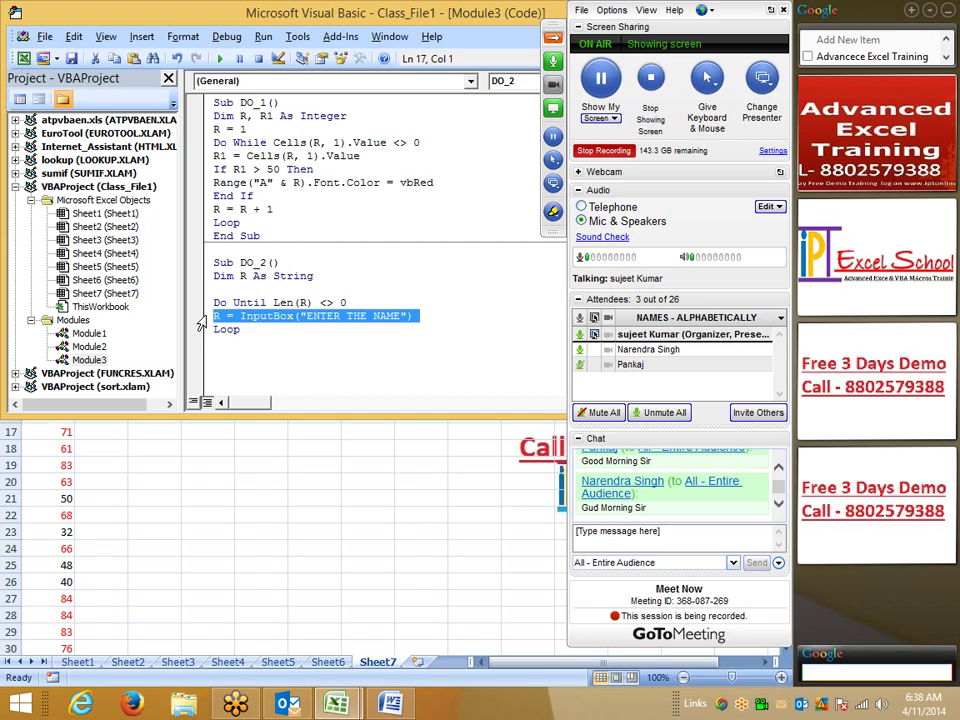
{"action": "left_click", "coordinate": [200, 302]}
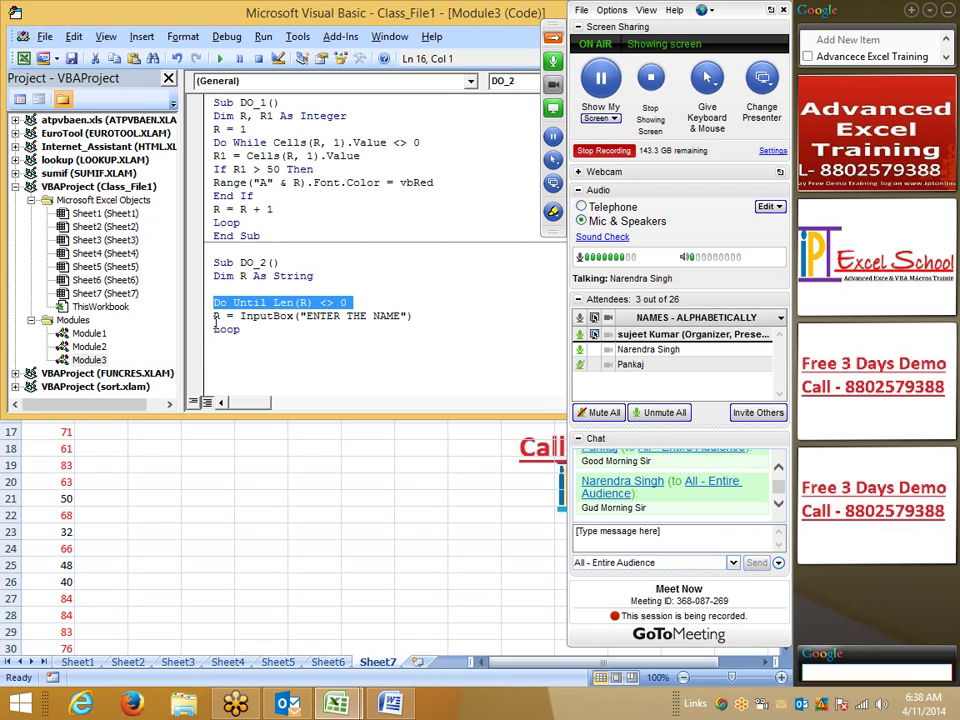
{"action": "left_click", "coordinate": [200, 316]}
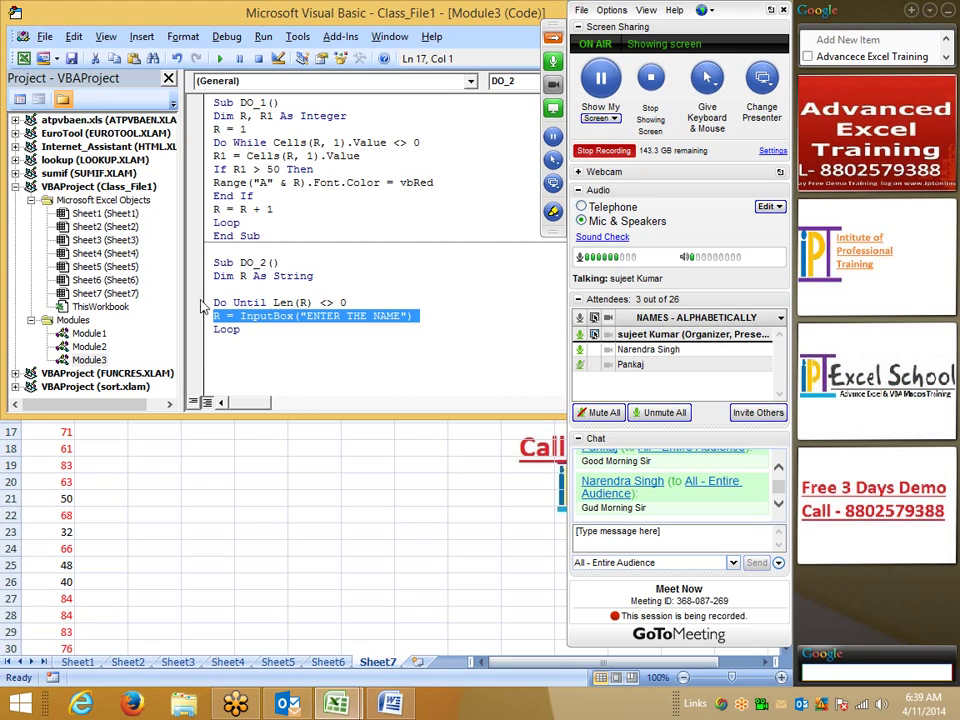
{"action": "left_click", "coordinate": [201, 304]}
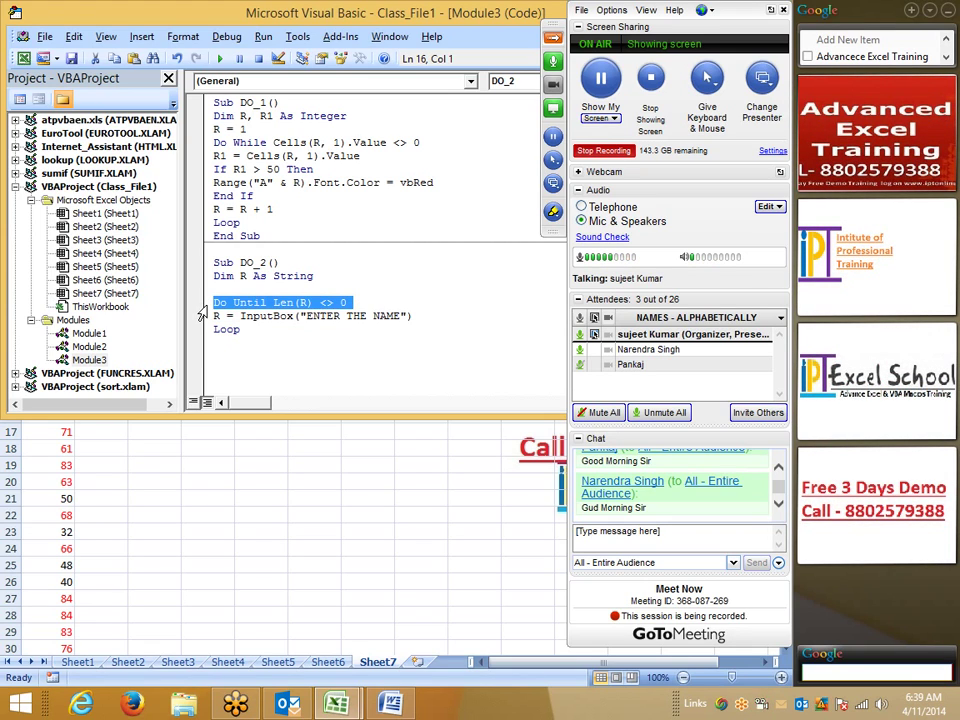
{"action": "left_click", "coordinate": [200, 330]}
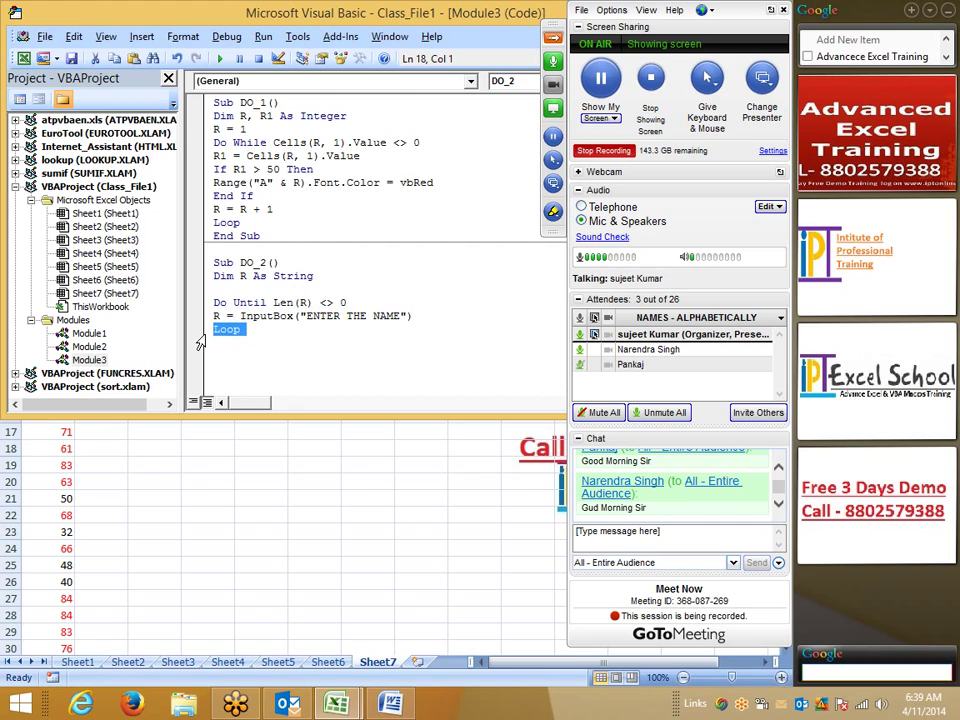
{"action": "left_click", "coordinate": [203, 156]}
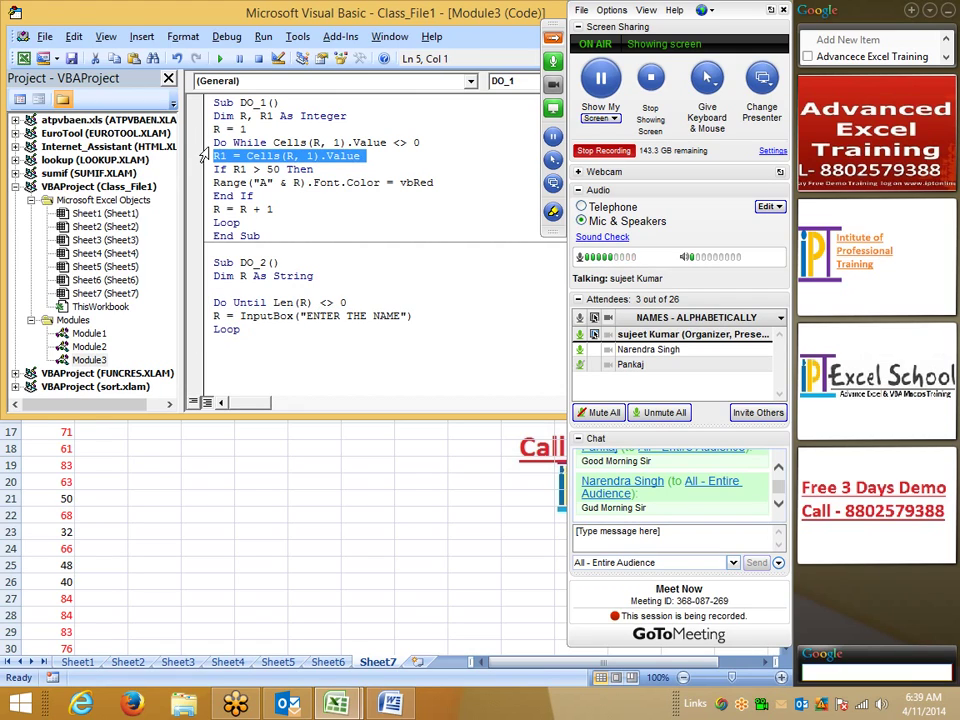
{"action": "left_click", "coordinate": [203, 144]}
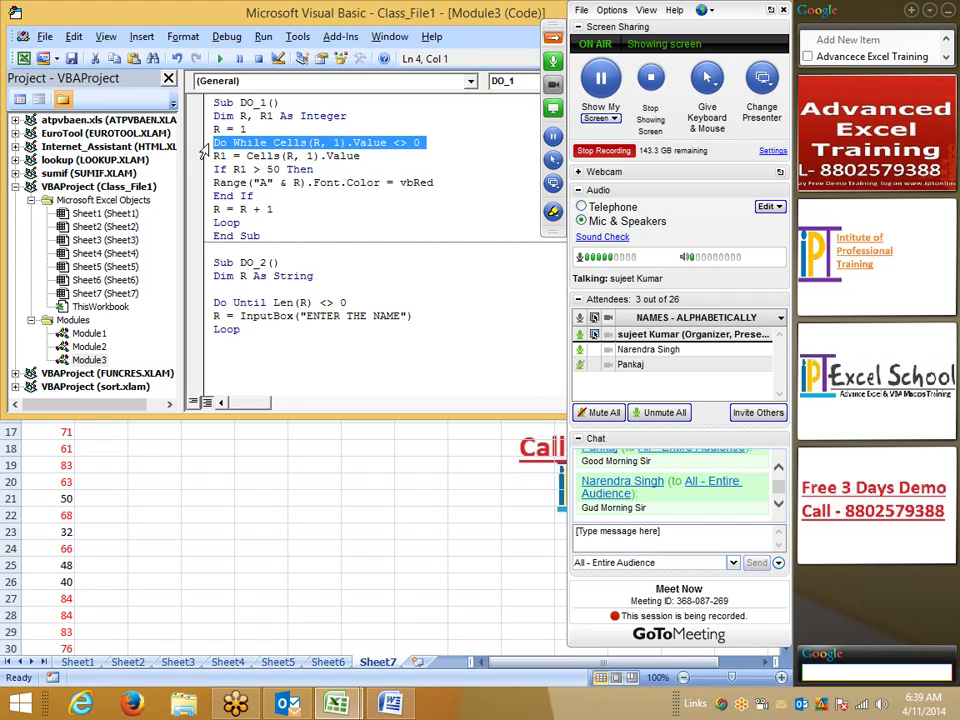
{"action": "left_click_drag", "start_coordinate": [203, 156], "coordinate": [203, 210]}
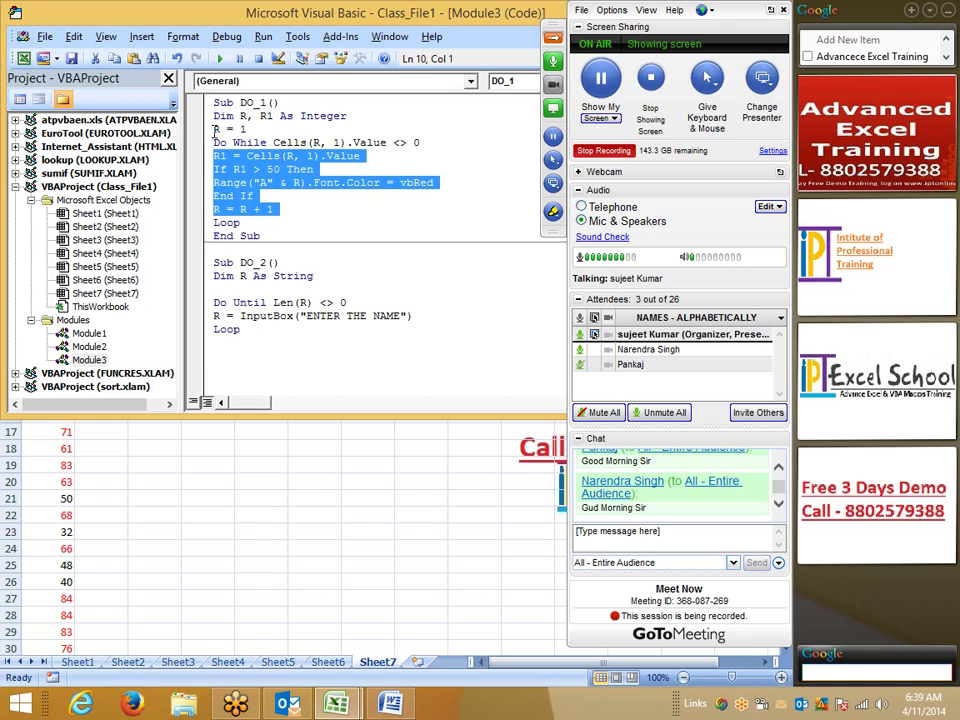
{"action": "left_click", "coordinate": [203, 144]}
{"action": "left_click", "coordinate": [199, 223]}
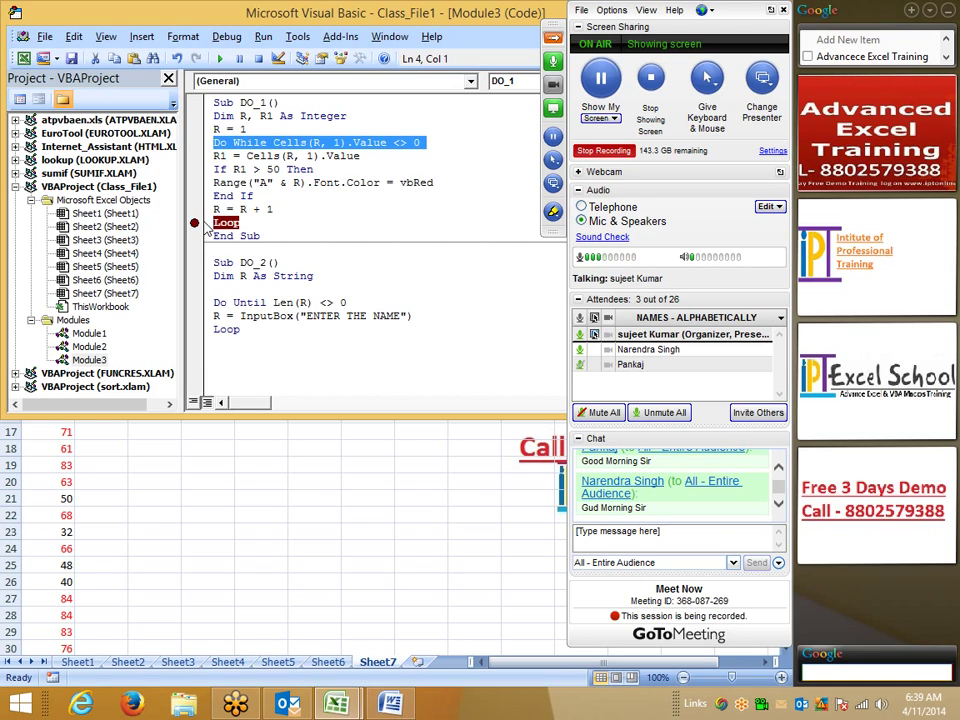
{"action": "left_click", "coordinate": [199, 224]}
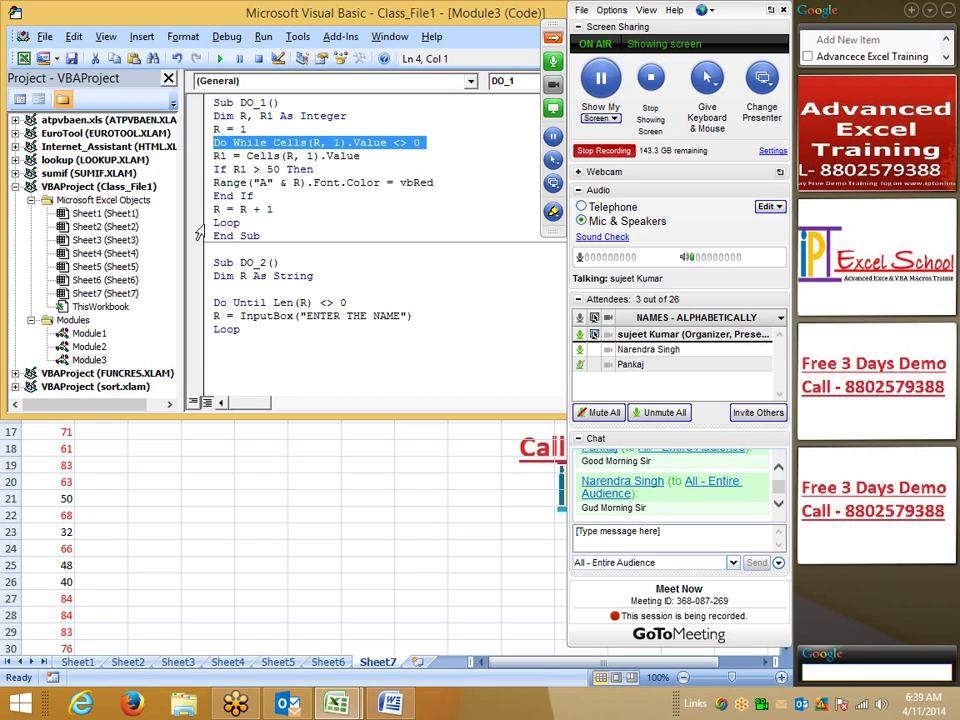
{"action": "left_click", "coordinate": [203, 222]}
{"action": "left_click_drag", "start_coordinate": [216, 262], "coordinate": [257, 338]}
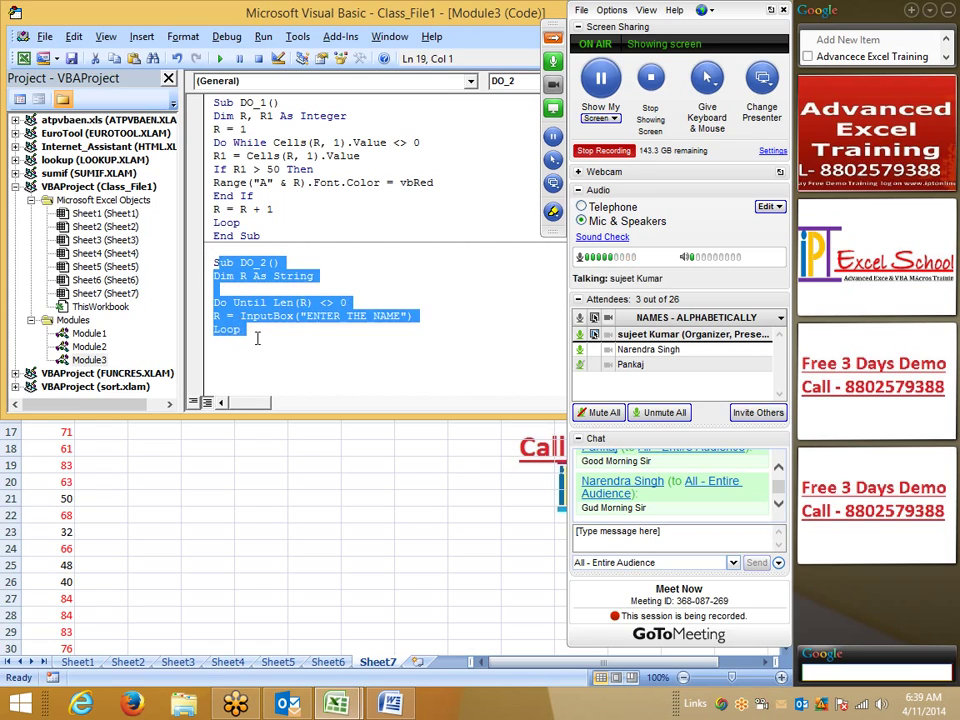
{"action": "left_click_drag", "start_coordinate": [213, 102], "coordinate": [260, 235]}
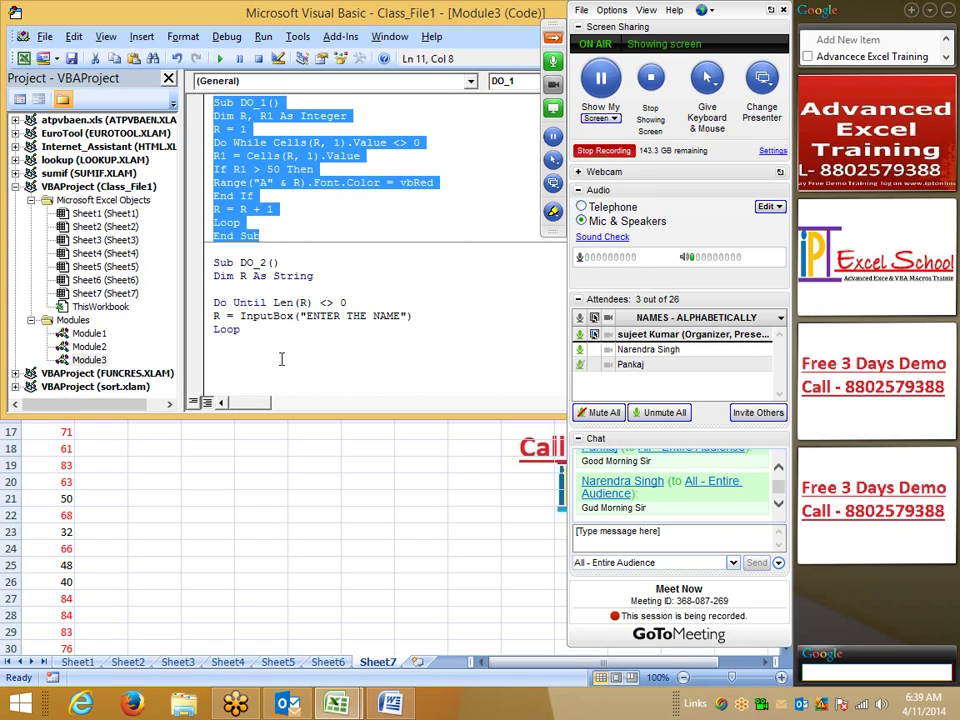
{"action": "double_click", "coordinate": [245, 330]}
{"action": "left_click", "coordinate": [246, 326]}
{"action": "double_click", "coordinate": [246, 320]}
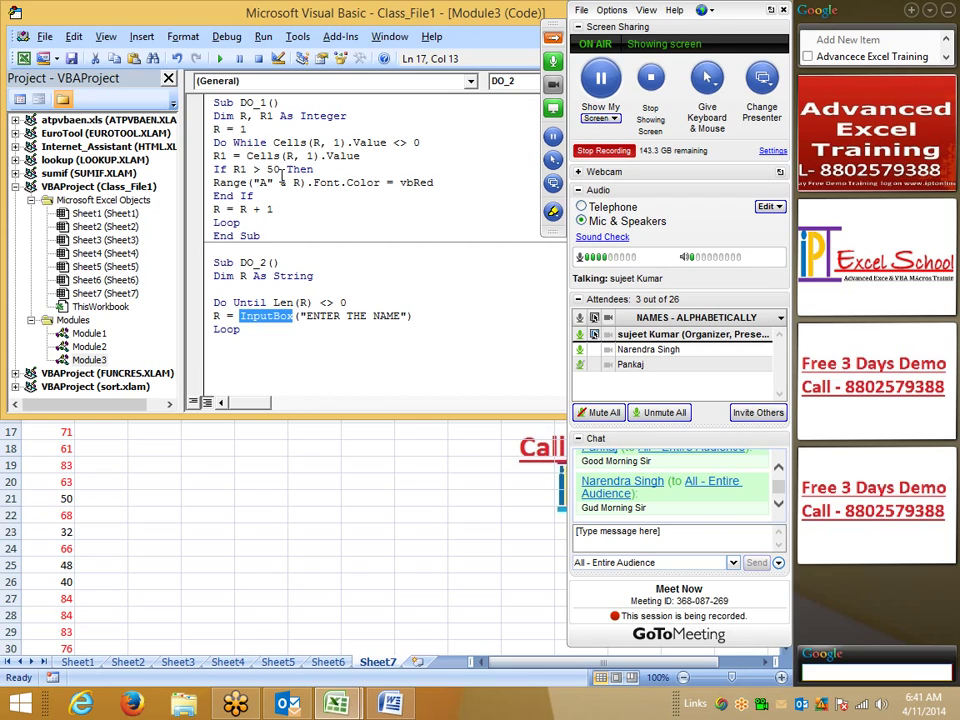
Switch from the VBA editor back to Excel's Sheet7 with Alt+F11
{"action": "key", "text": "alt+F11"}
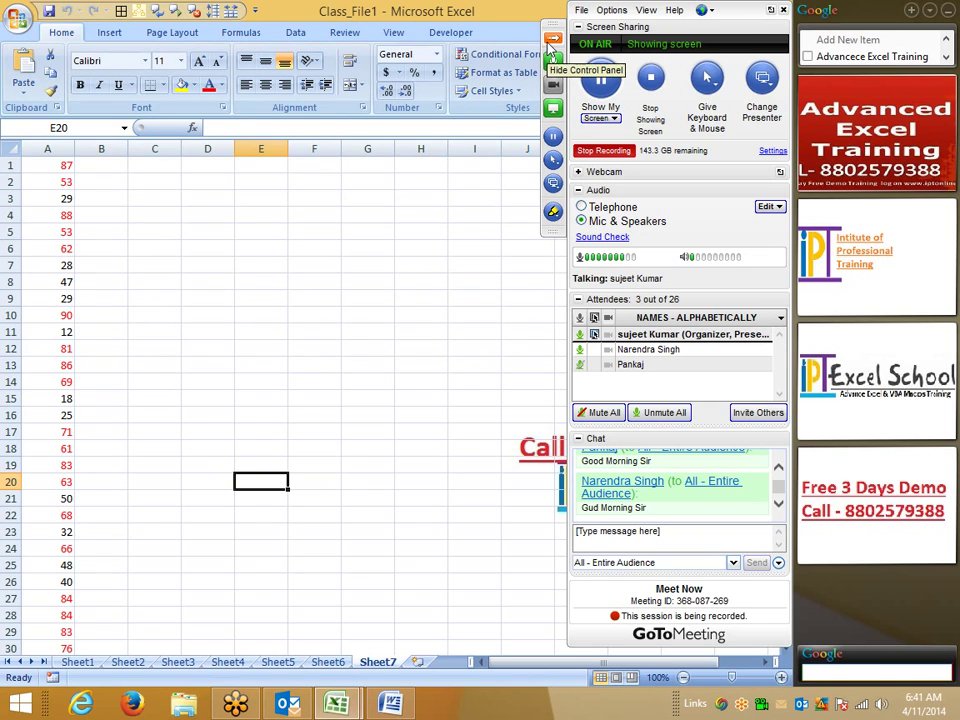
Select cells A3:A16 on the sheet
{"action": "left_click", "coordinate": [552, 40]}
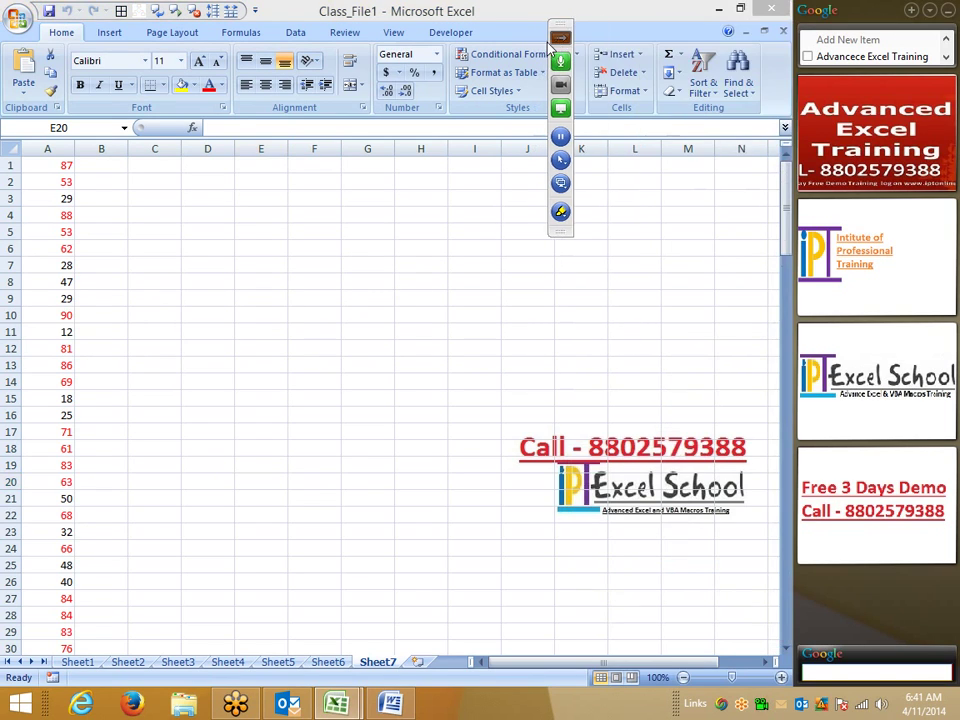
{"action": "left_click", "coordinate": [438, 213]}
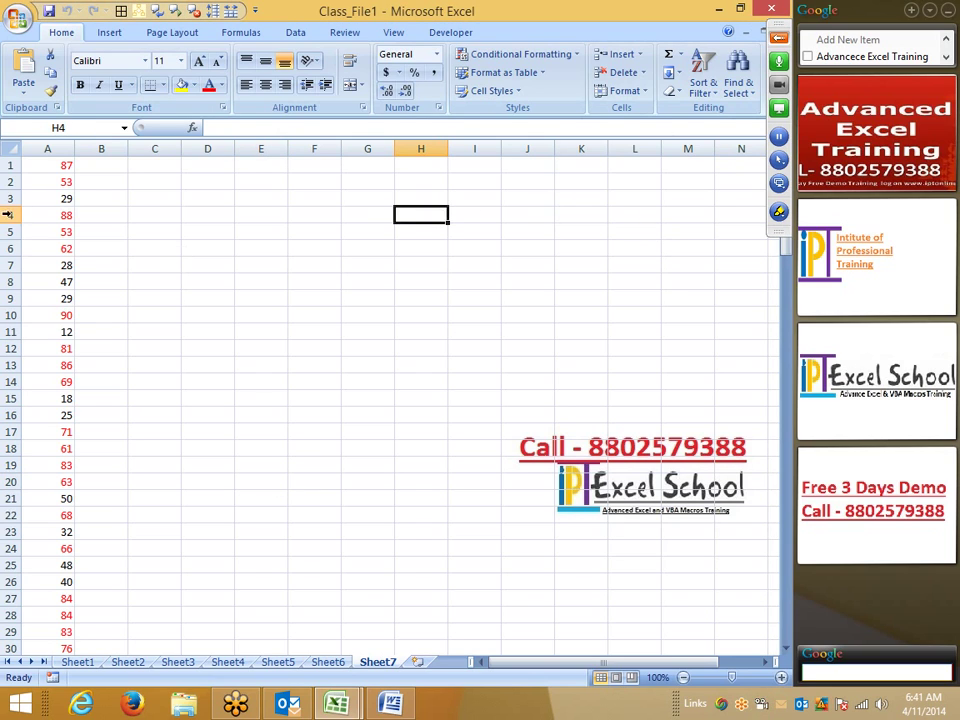
{"action": "left_click_drag", "start_coordinate": [50, 198], "coordinate": [58, 410]}
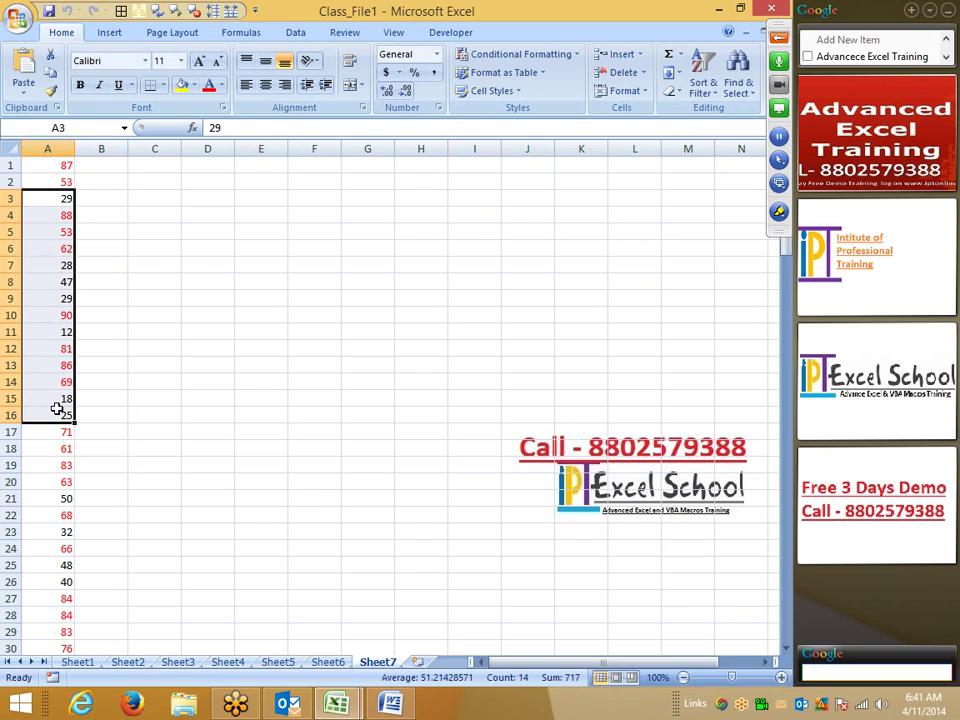
{"action": "left_click", "coordinate": [739, 92]}
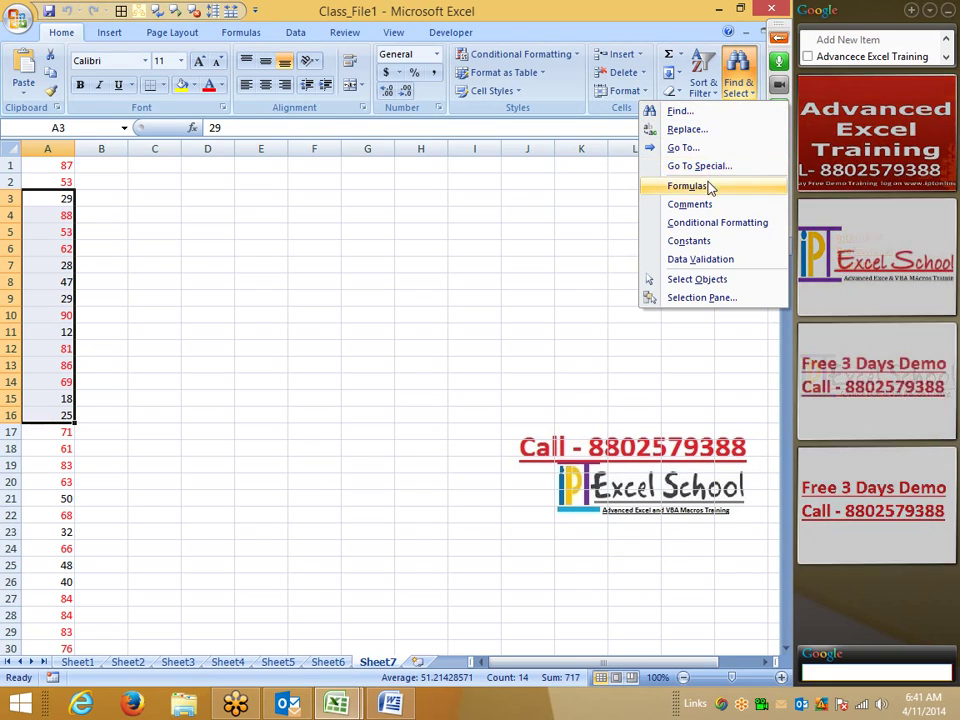
Record Macro2 selecting visible cells only via Go To Special, then view its code with Alt+F11
{"action": "left_click", "coordinate": [60, 680]}
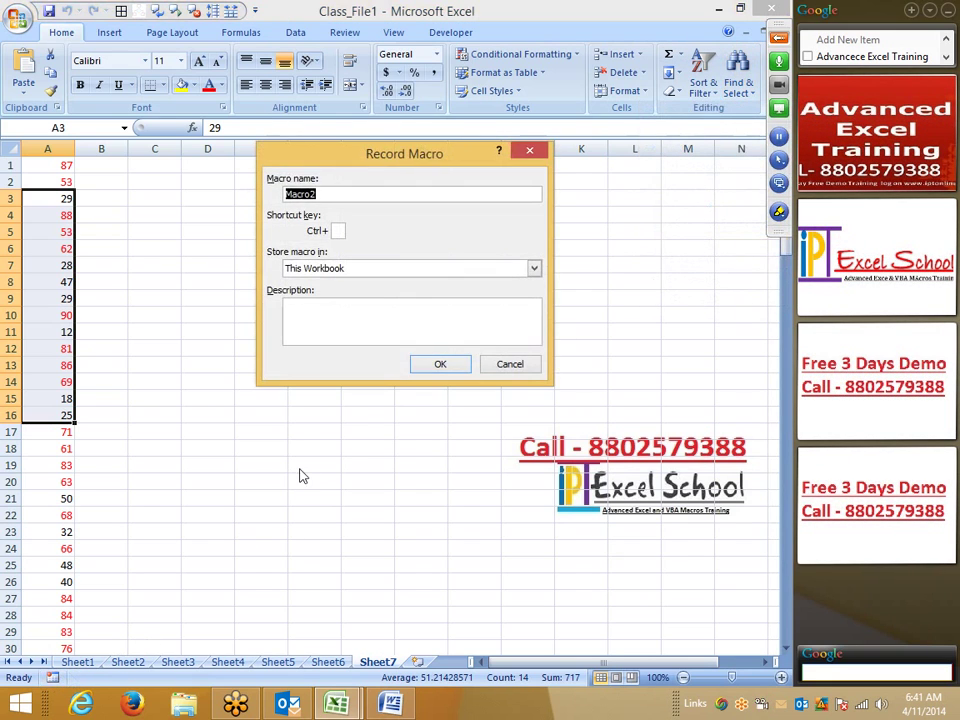
{"action": "left_click", "coordinate": [441, 366]}
{"action": "left_click", "coordinate": [741, 95]}
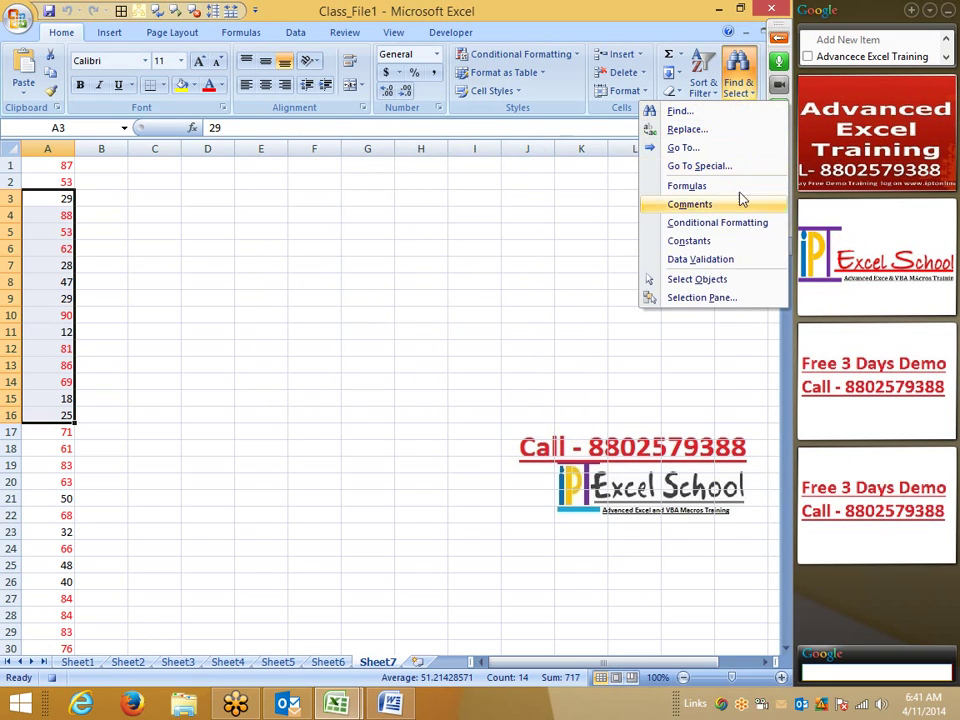
{"action": "left_click", "coordinate": [700, 166]}
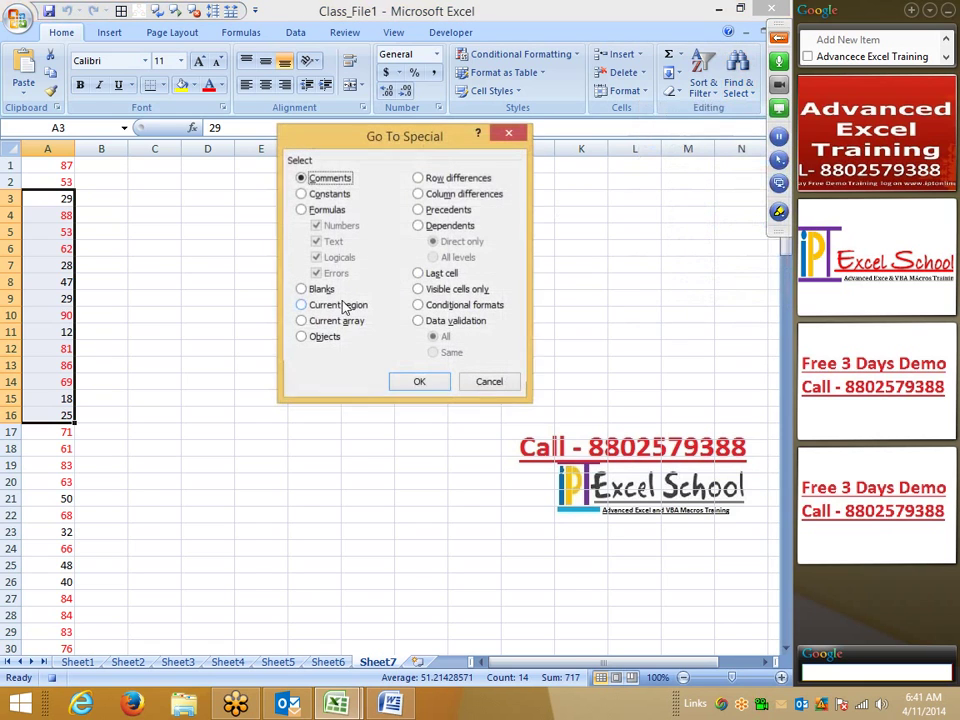
{"action": "left_click", "coordinate": [430, 289]}
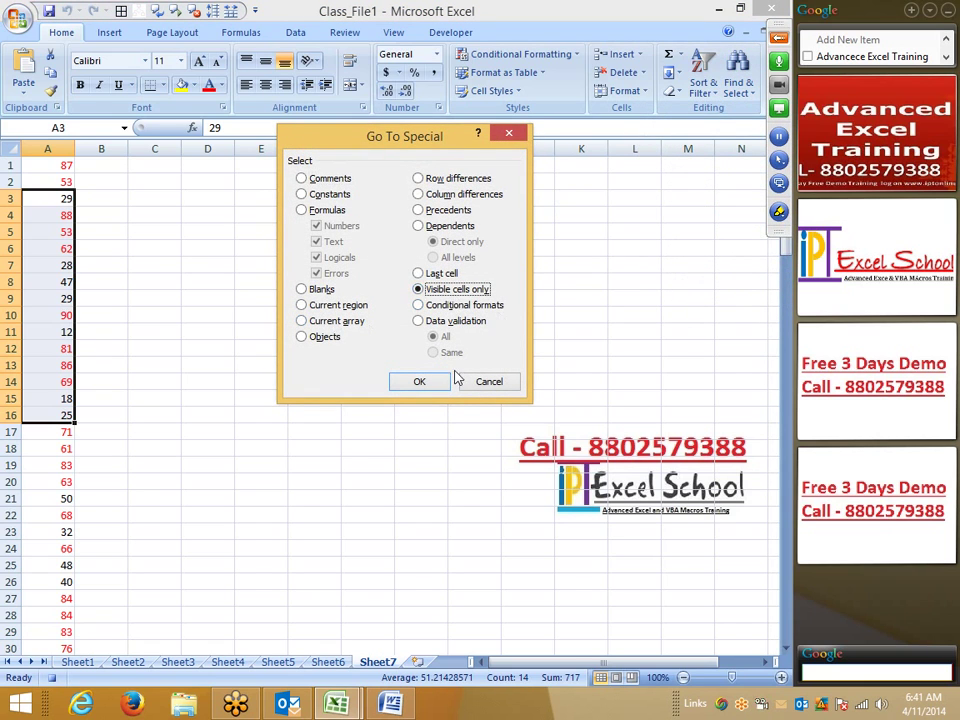
{"action": "left_click", "coordinate": [425, 384]}
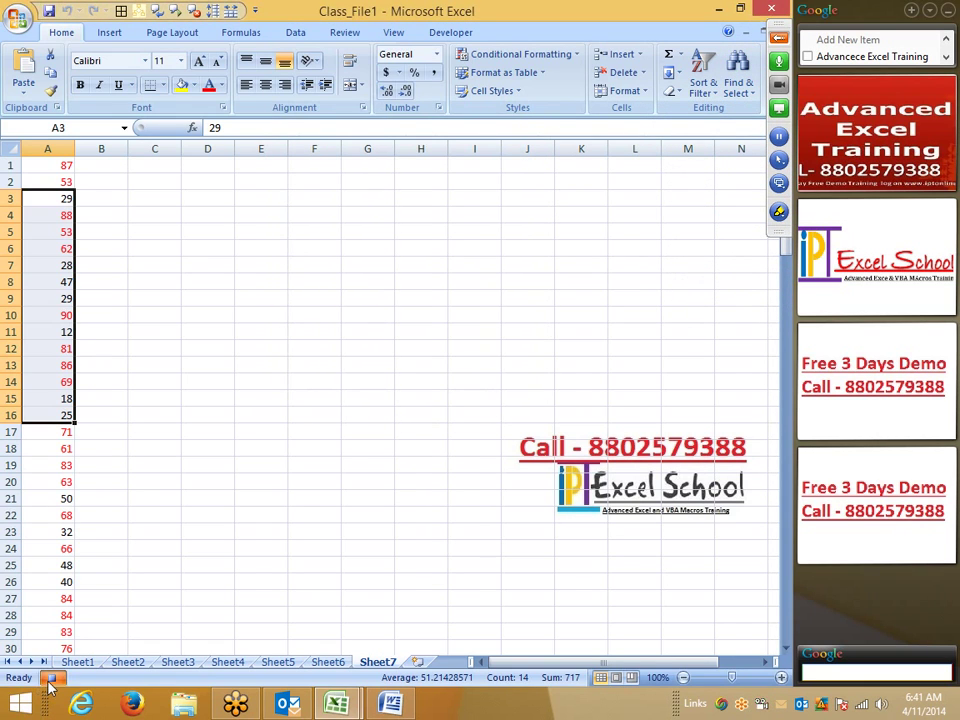
{"action": "key", "text": "alt+F11"}
Open Module4's Macro2 code and inspect the SpecialCells(xlCellTypeVisible) line
{"action": "double_click", "coordinate": [89, 373]}
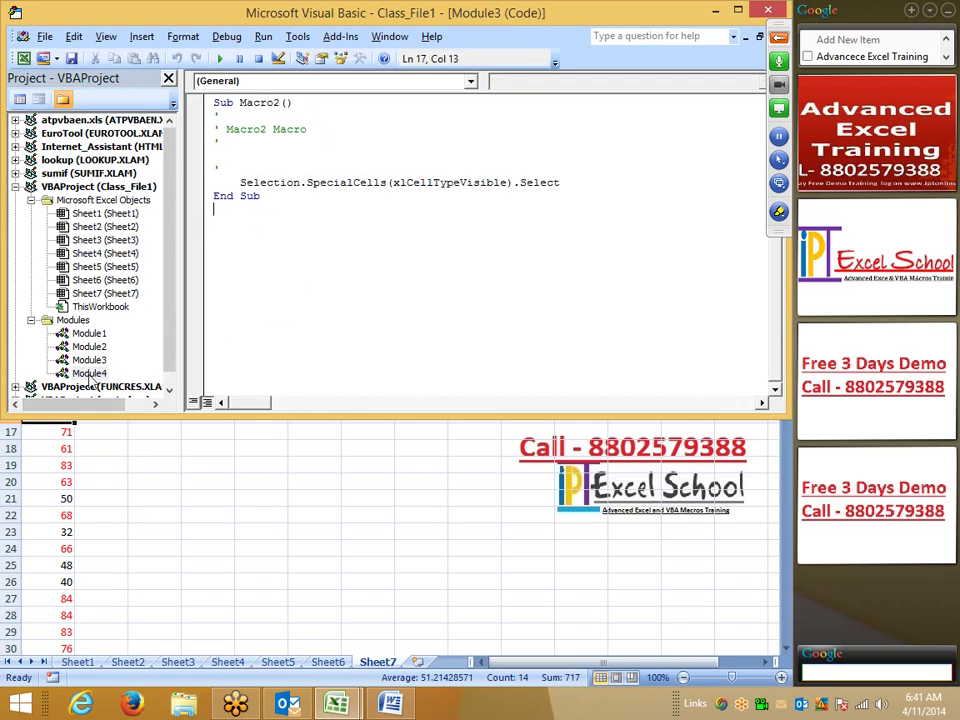
{"action": "left_click", "coordinate": [287, 182]}
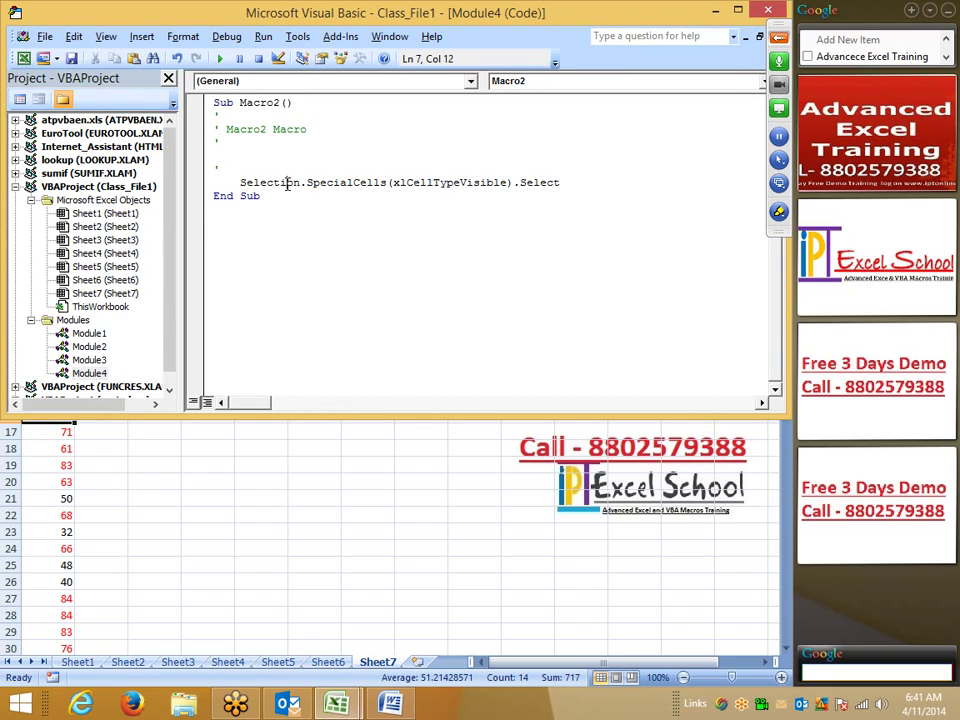
{"action": "left_click", "coordinate": [346, 183]}
{"action": "double_click", "coordinate": [350, 183]}
{"action": "double_click", "coordinate": [398, 182]}
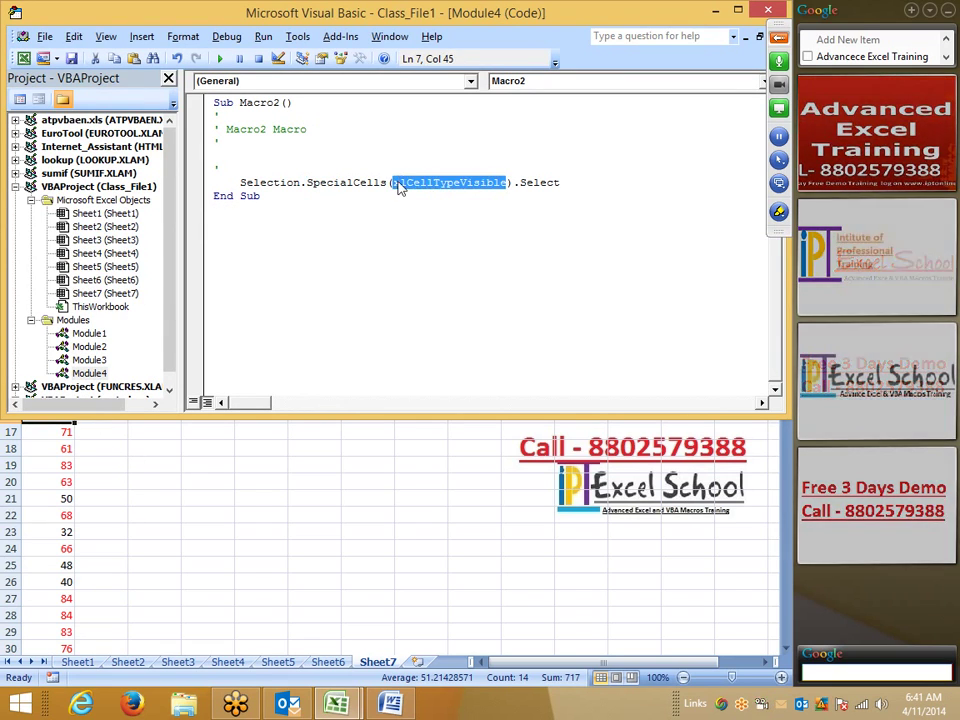
{"action": "double_click", "coordinate": [511, 182]}
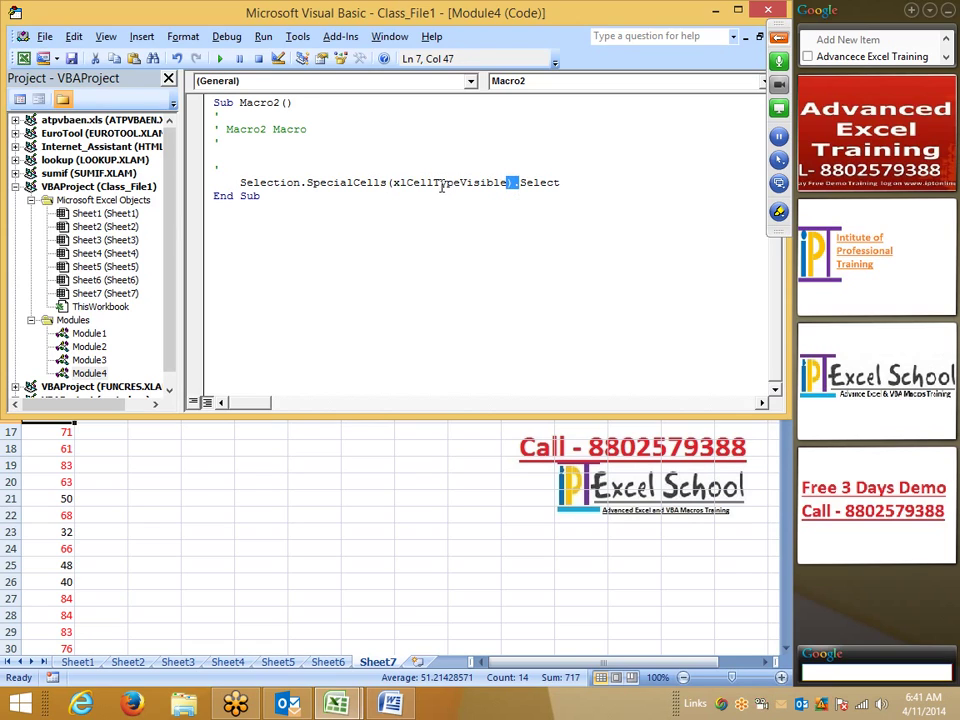
{"action": "left_click", "coordinate": [388, 182]}
{"action": "type", "text": "("}
{"action": "key", "text": "BackSpace"}
Replace Selection with Range("A1") so the line reads Range("A1").SpecialCells(xlCellTypeVisible).Select
{"action": "left_click_drag", "start_coordinate": [300, 182], "coordinate": [240, 193]}
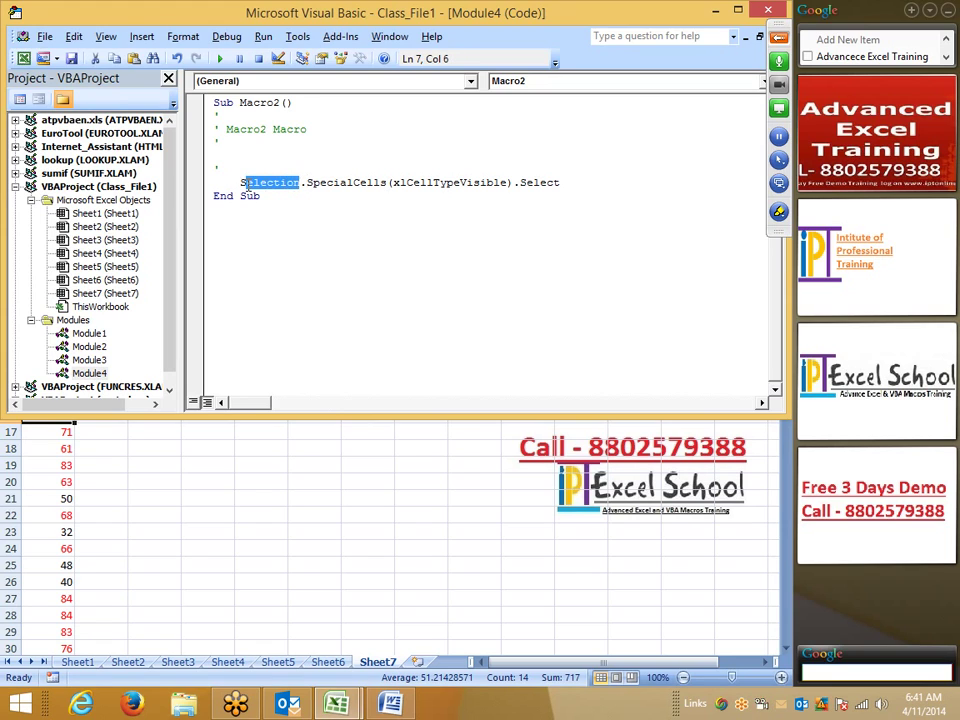
{"action": "type", "text": "NG"}
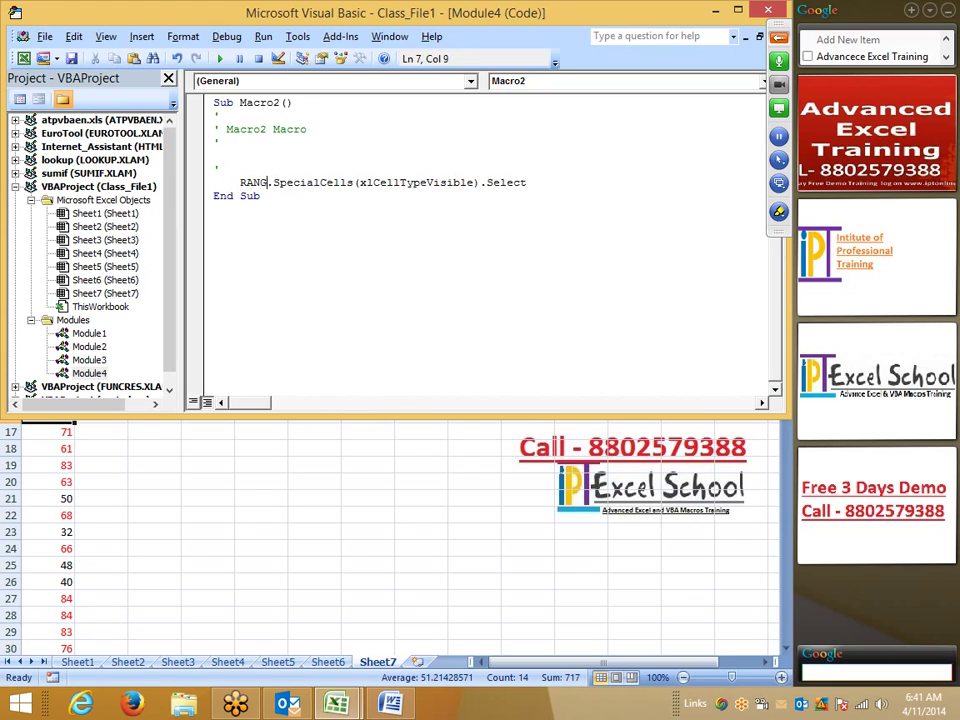
{"action": "type", "text": "E(\"A"}
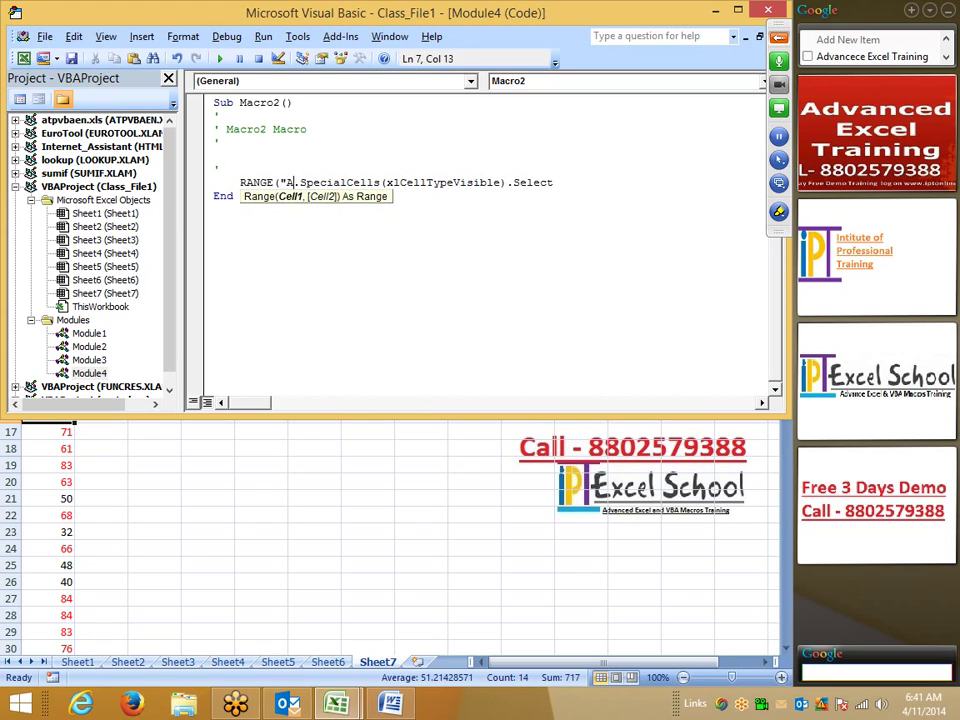
{"action": "type", "text": "1"}
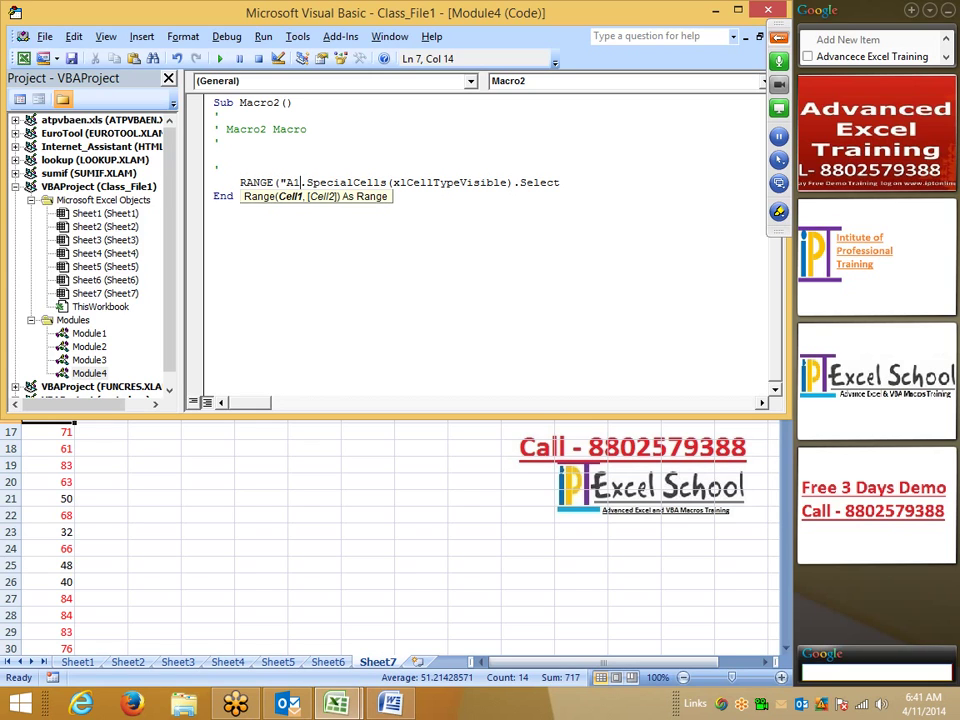
{"action": "type", "text": "\")"}
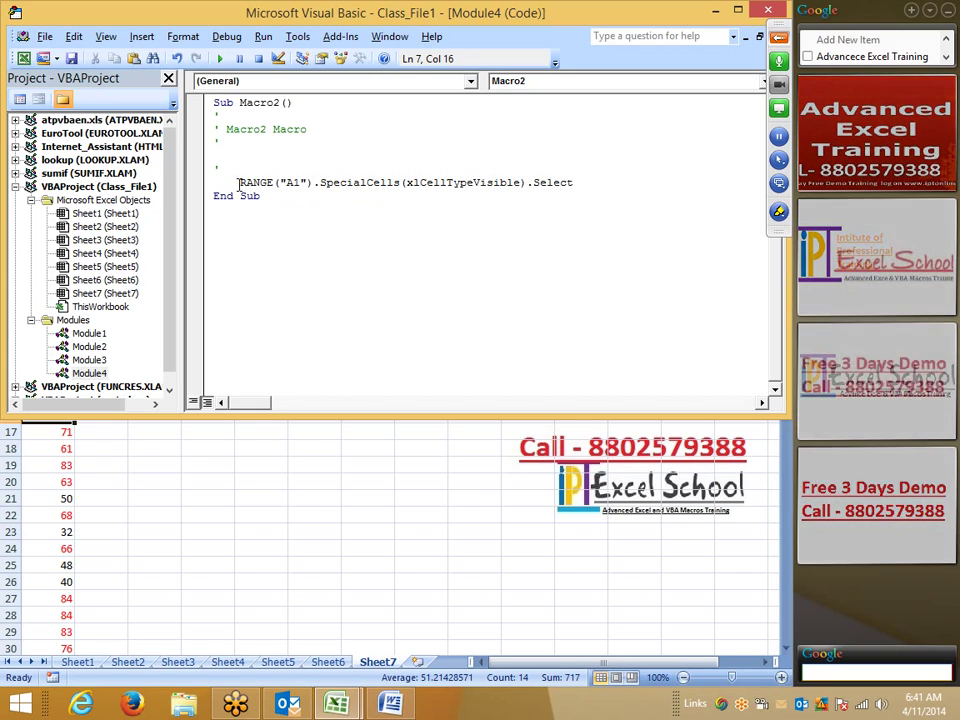
{"action": "left_click", "coordinate": [332, 285]}
{"action": "left_click", "coordinate": [413, 196]}
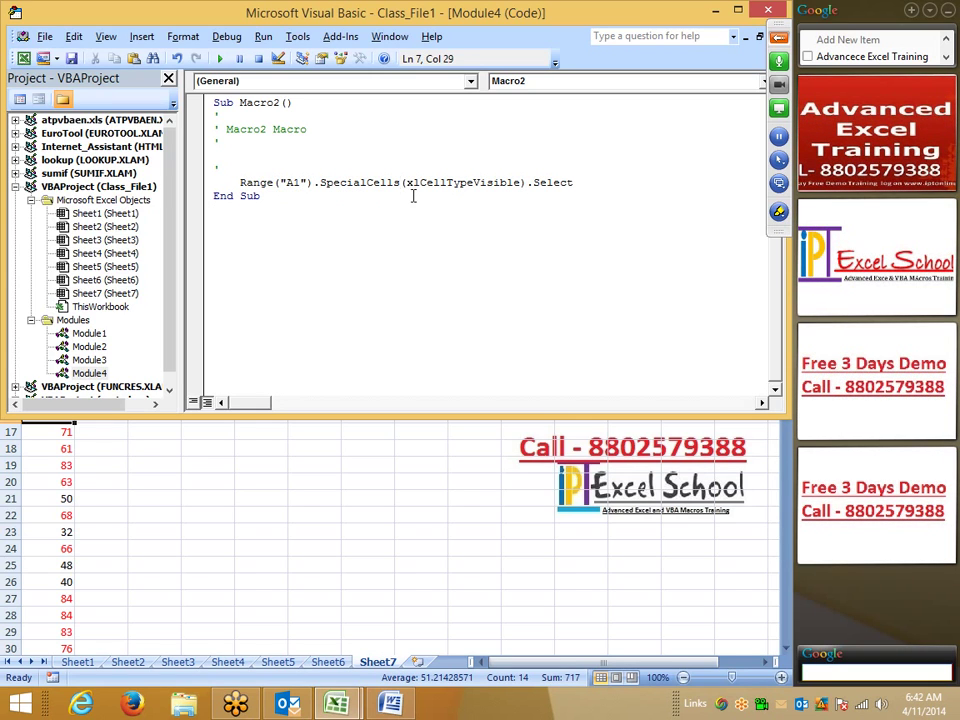
{"action": "type", "text": "("}
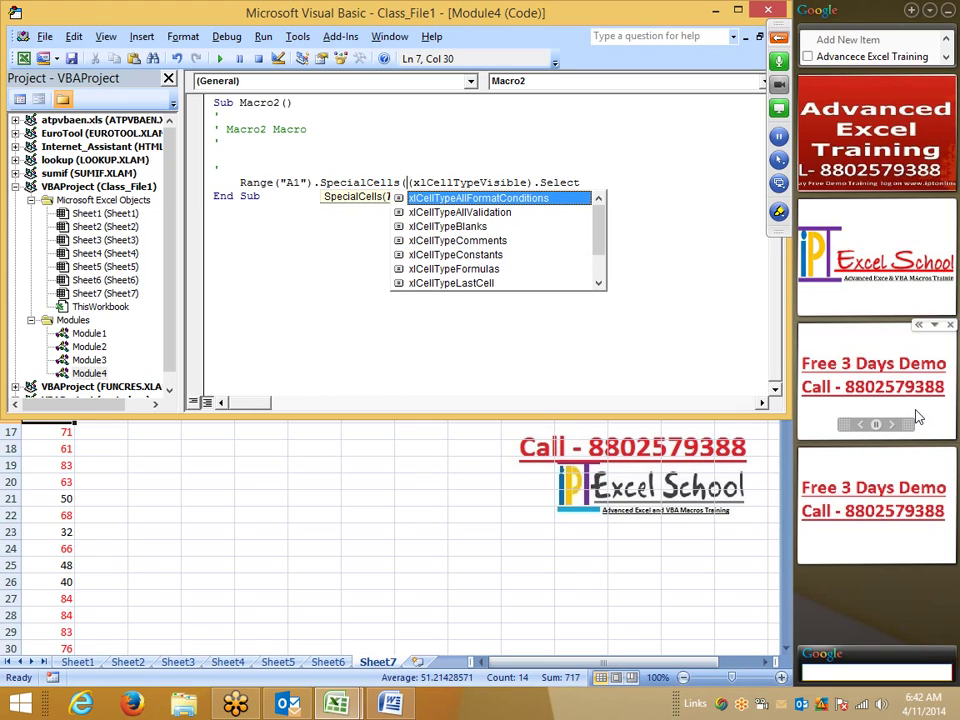
{"action": "key", "text": "BackSpace"}
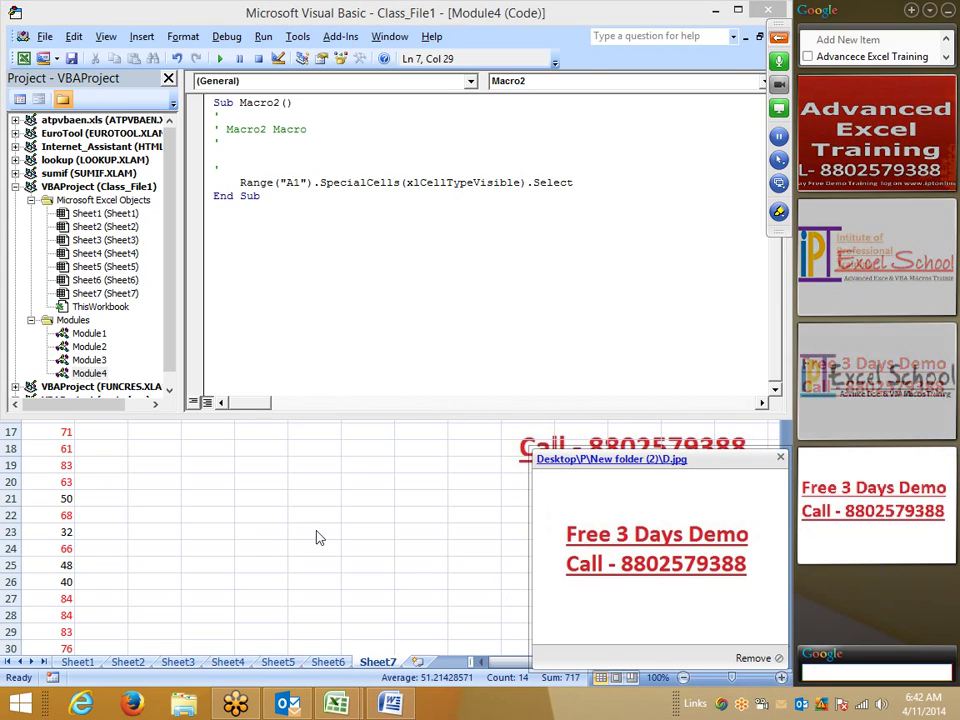
{"action": "left_click", "coordinate": [312, 514]}
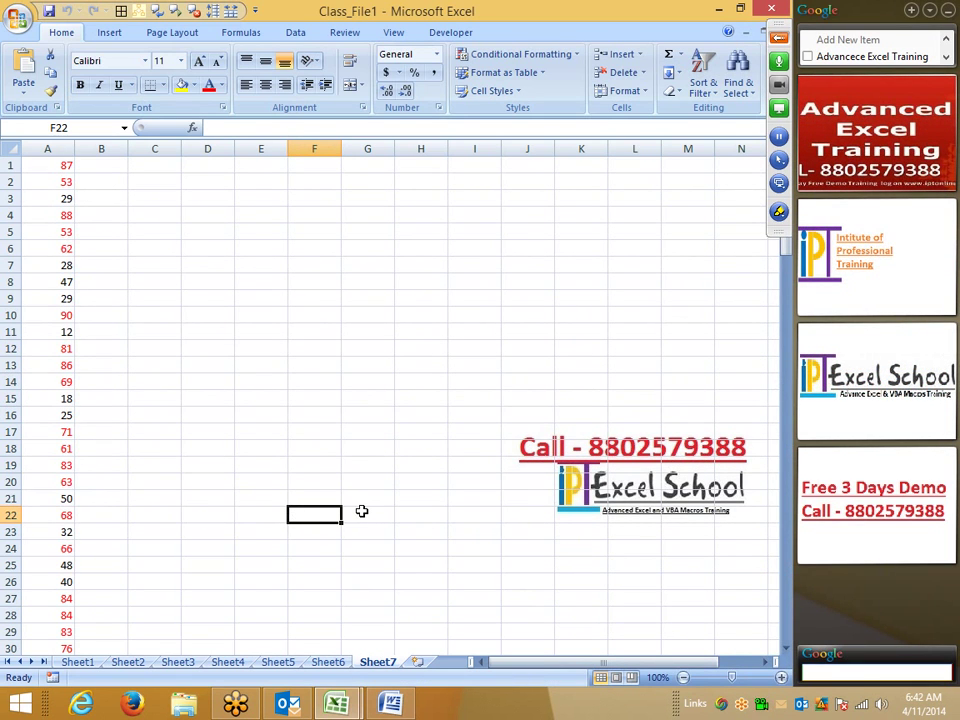
{"action": "left_click", "coordinate": [357, 706]}
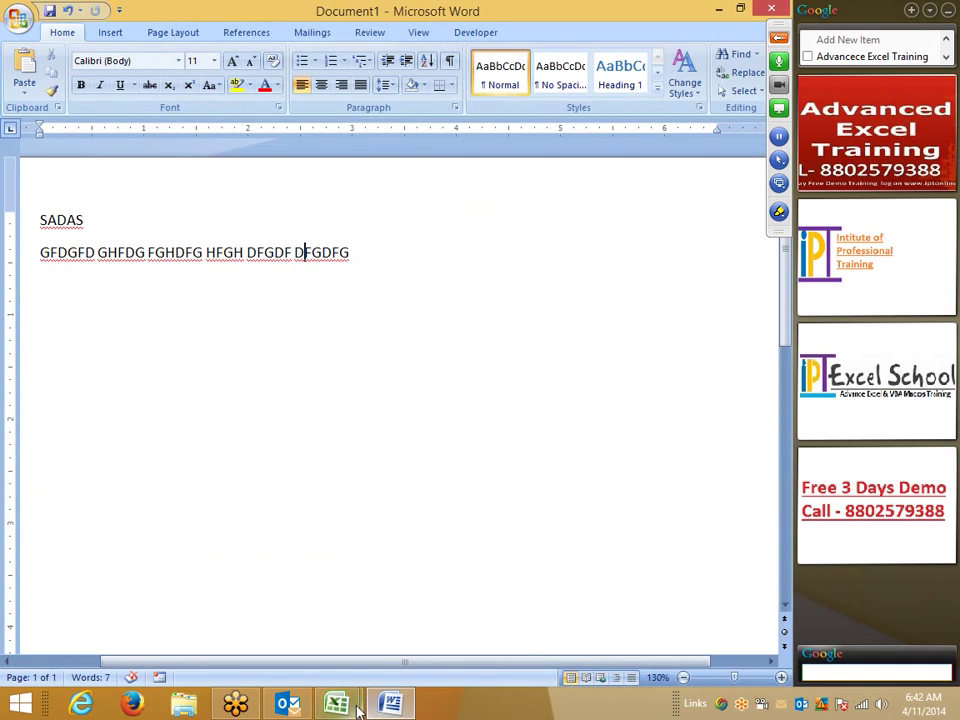
{"action": "mouse_move", "coordinate": [336, 704]}
{"action": "left_click", "coordinate": [372, 640]}
{"action": "left_click", "coordinate": [364, 291]}
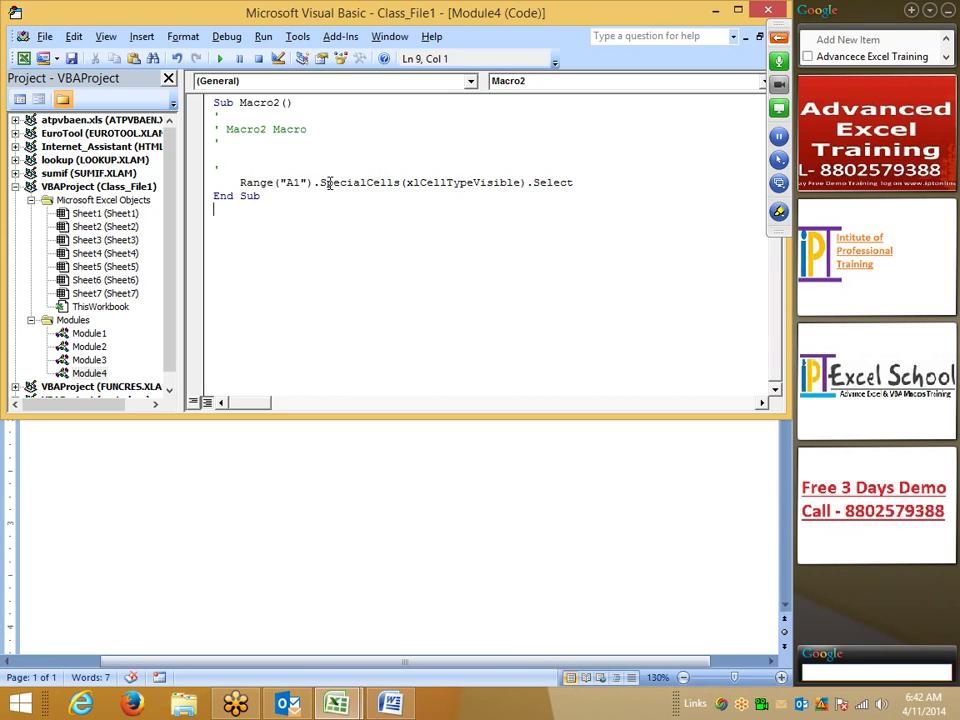
{"action": "left_click_drag", "start_coordinate": [320, 183], "coordinate": [401, 183]}
Select the SpecialCells keyword and scroll through its Range.SpecialCells help page
{"action": "left_click", "coordinate": [401, 183]}
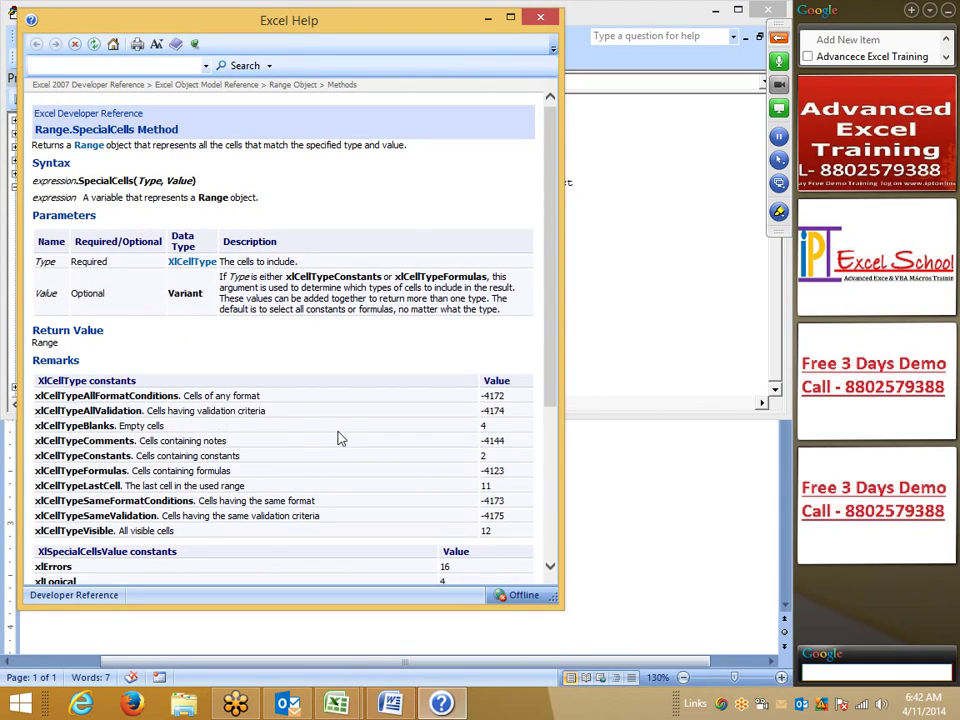
{"action": "mouse_move", "coordinate": [552, 268]}
{"action": "left_mouse_down"}
{"action": "mouse_move", "coordinate": [563, 439]}
{"action": "mouse_move", "coordinate": [558, 368]}
{"action": "left_mouse_up"}
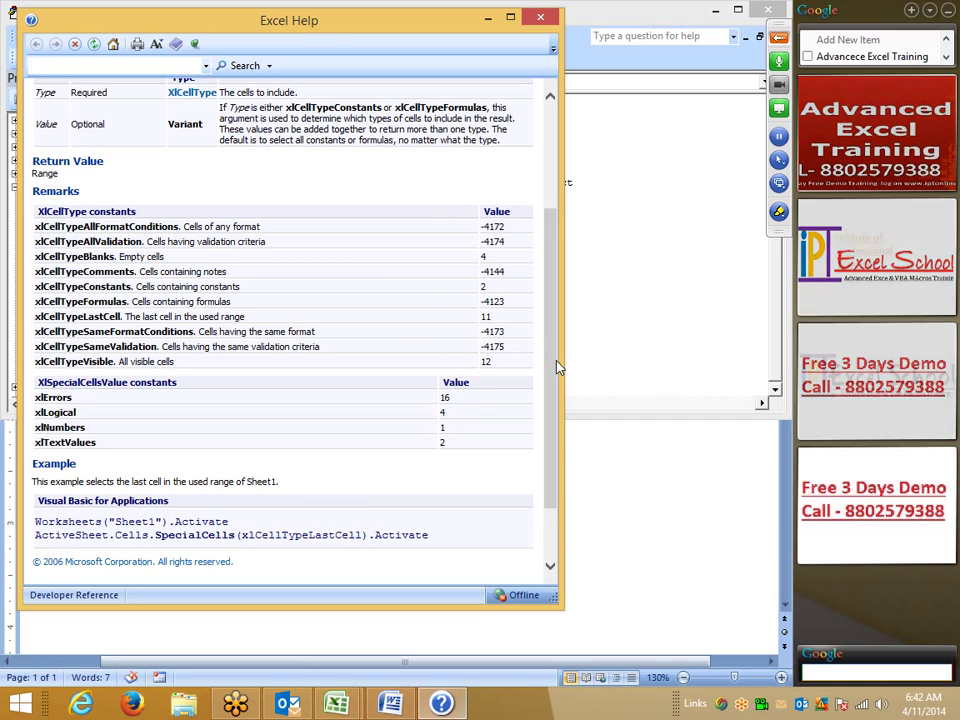
{"action": "left_click_drag", "start_coordinate": [558, 368], "coordinate": [568, 272]}
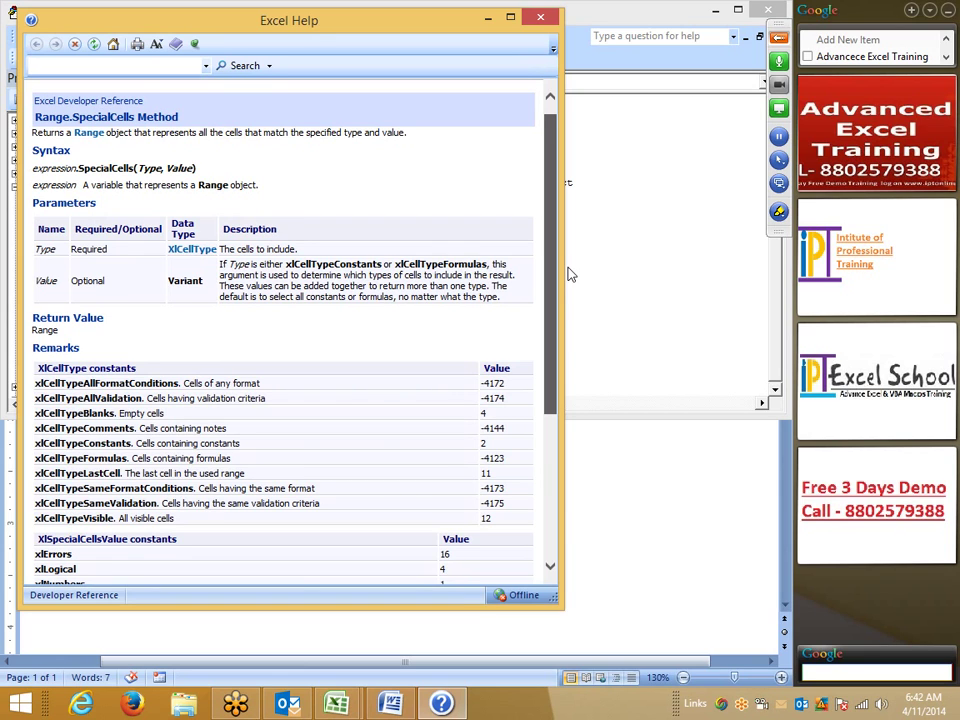
{"action": "left_click", "coordinate": [541, 17]}
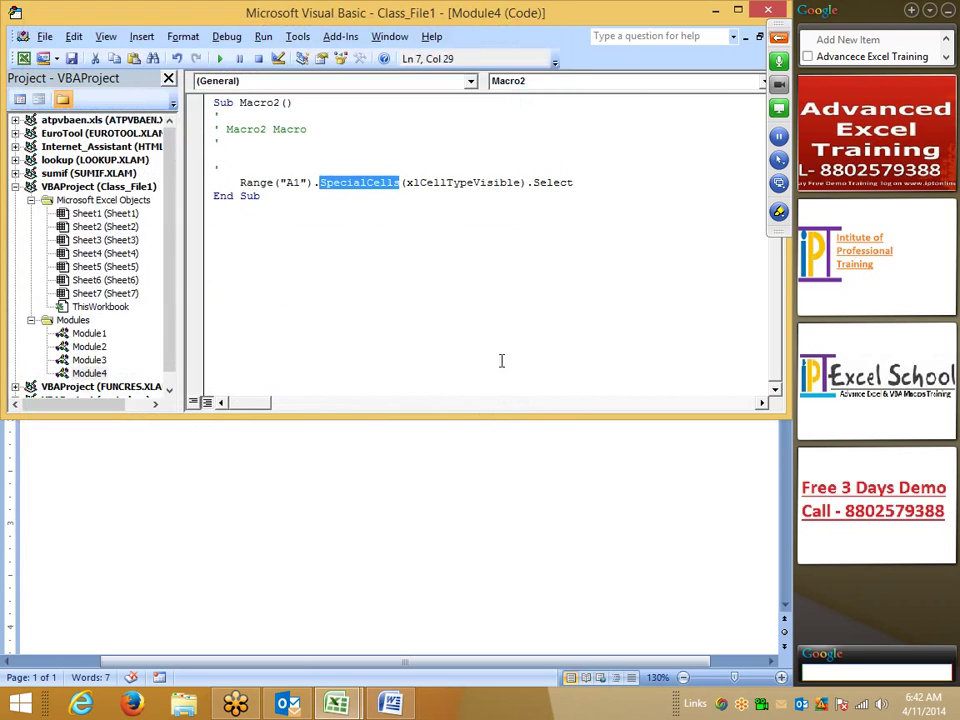
{"action": "left_click", "coordinate": [500, 357]}
{"action": "left_click", "coordinate": [408, 518]}
{"action": "mouse_move", "coordinate": [336, 704]}
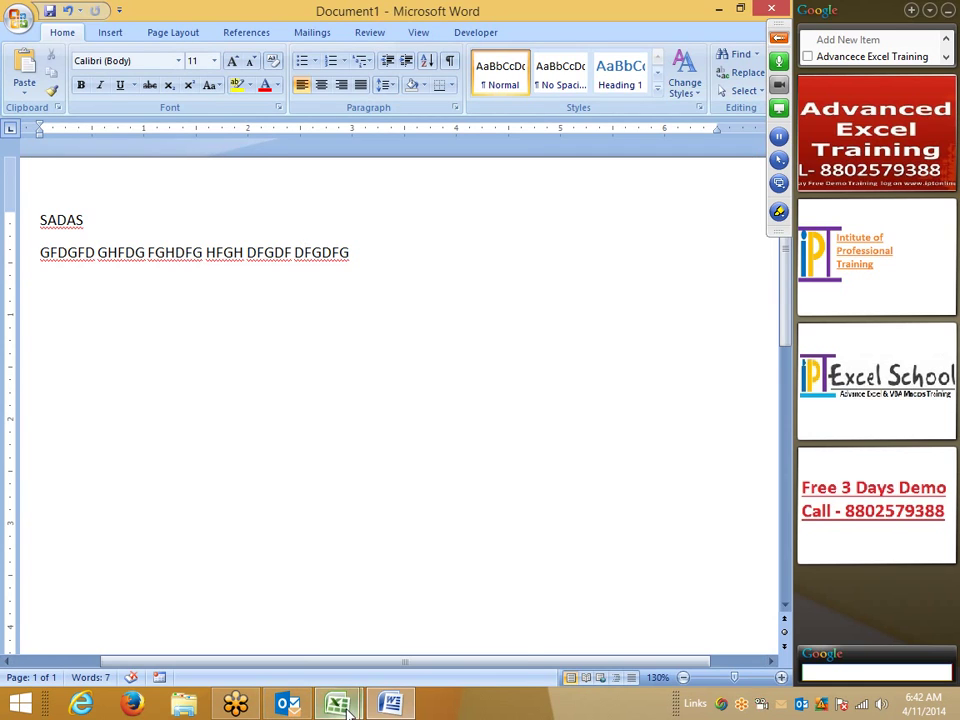
{"action": "left_click", "coordinate": [275, 608]}
{"action": "left_click", "coordinate": [367, 194]}
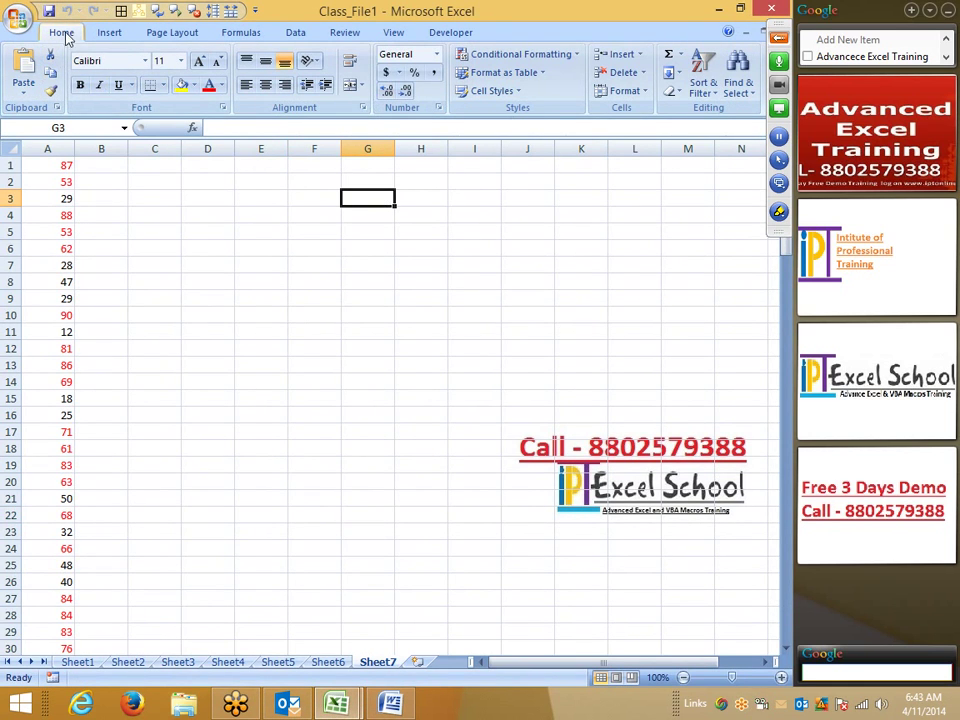
{"action": "left_click", "coordinate": [111, 35]}
{"action": "left_click", "coordinate": [172, 32]}
{"action": "left_click", "coordinate": [241, 32]}
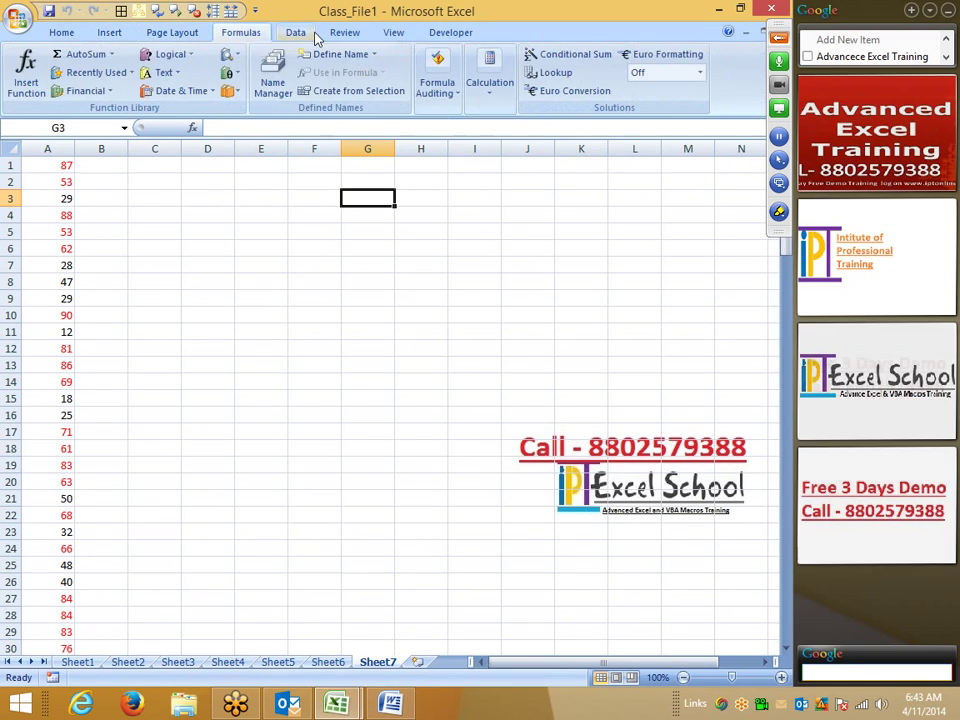
{"action": "left_click", "coordinate": [295, 32]}
{"action": "left_click", "coordinate": [345, 33]}
{"action": "left_click", "coordinate": [452, 33]}
{"action": "left_click", "coordinate": [410, 33]}
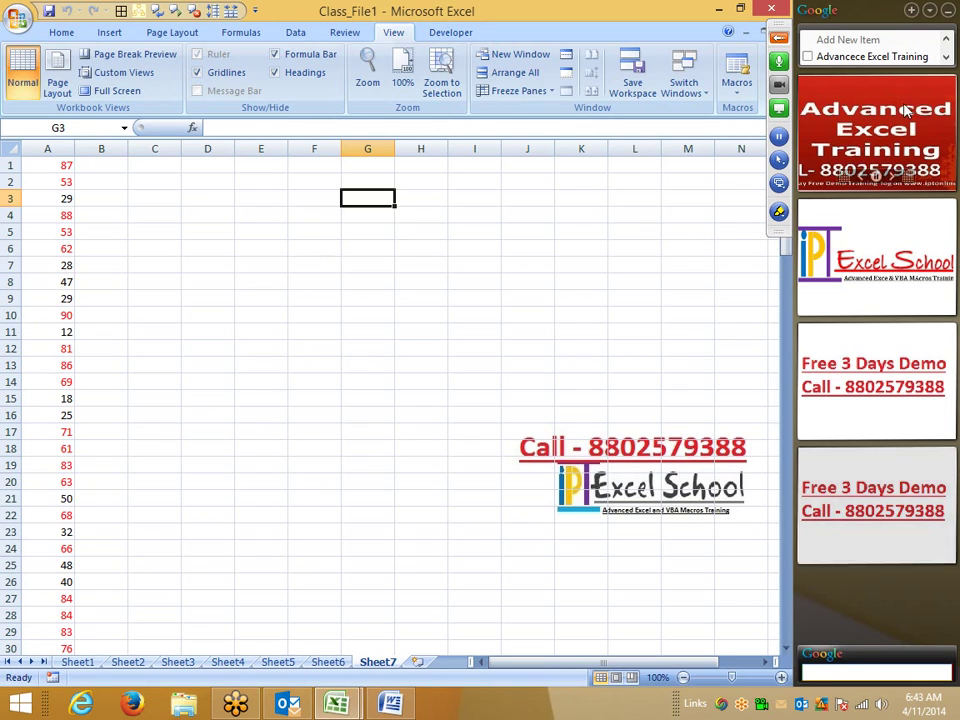
{"action": "left_click", "coordinate": [268, 263]}
{"action": "left_click", "coordinate": [64, 34]}
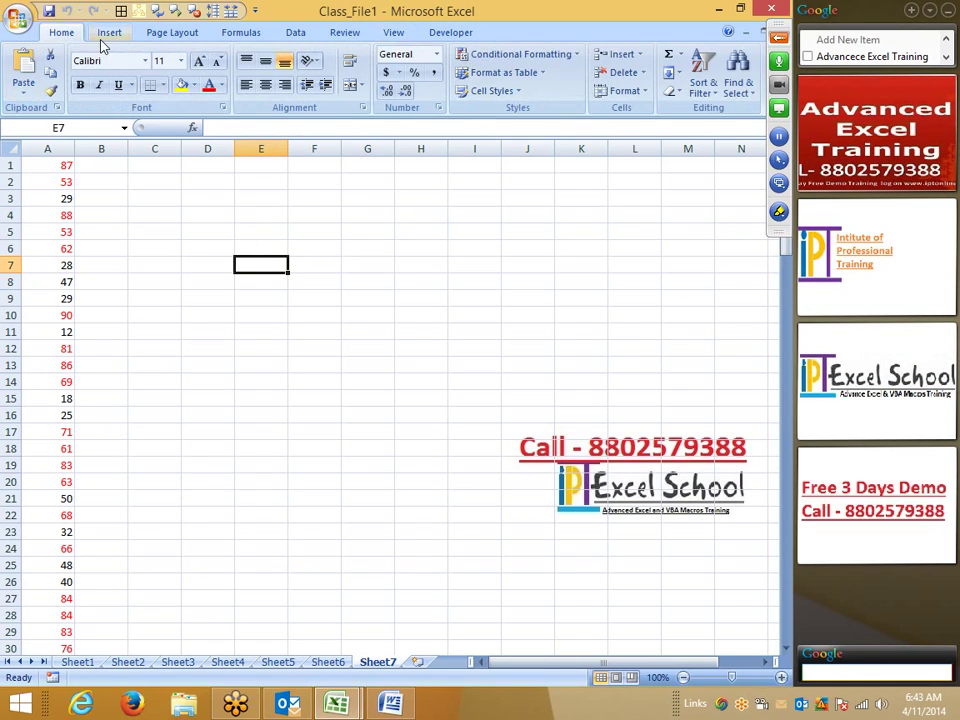
{"action": "left_click", "coordinate": [104, 37]}
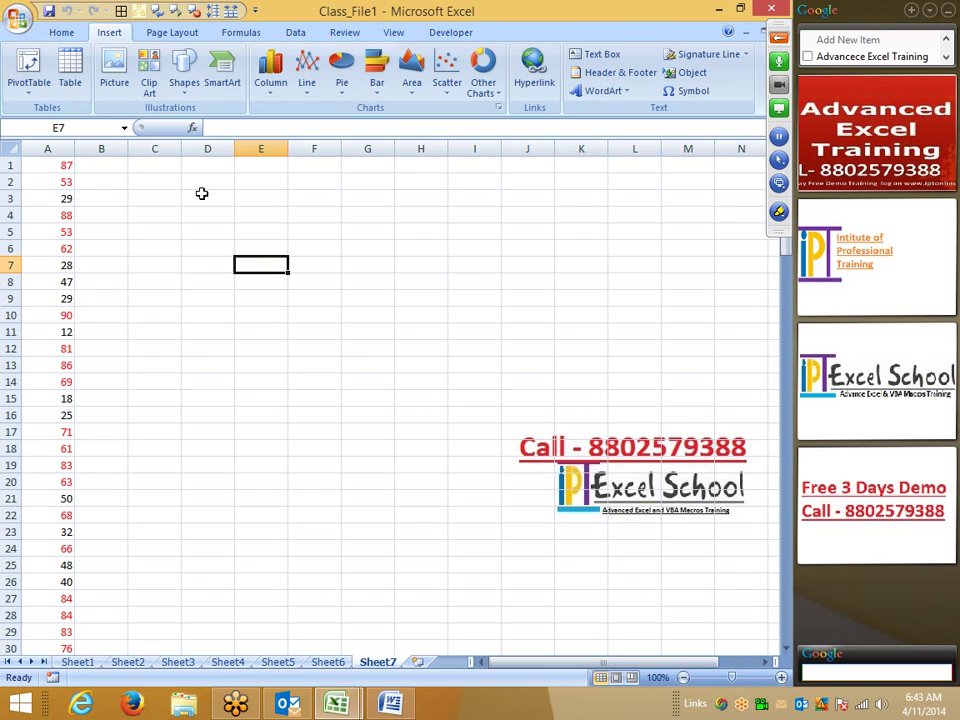
{"action": "mouse_move", "coordinate": [337, 704]}
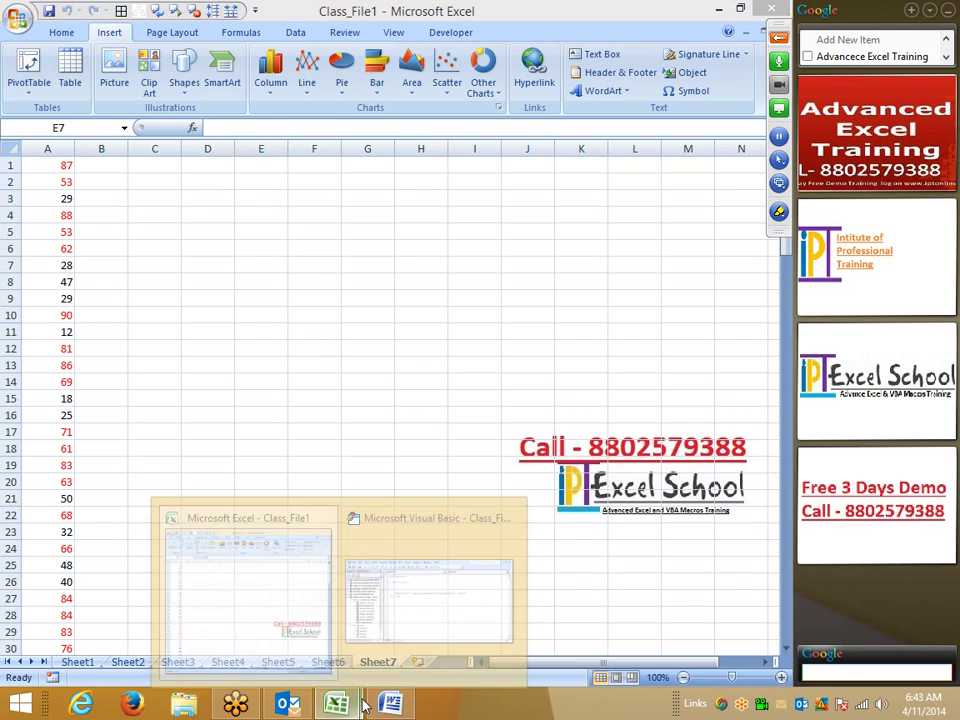
{"action": "left_click", "coordinate": [379, 628]}
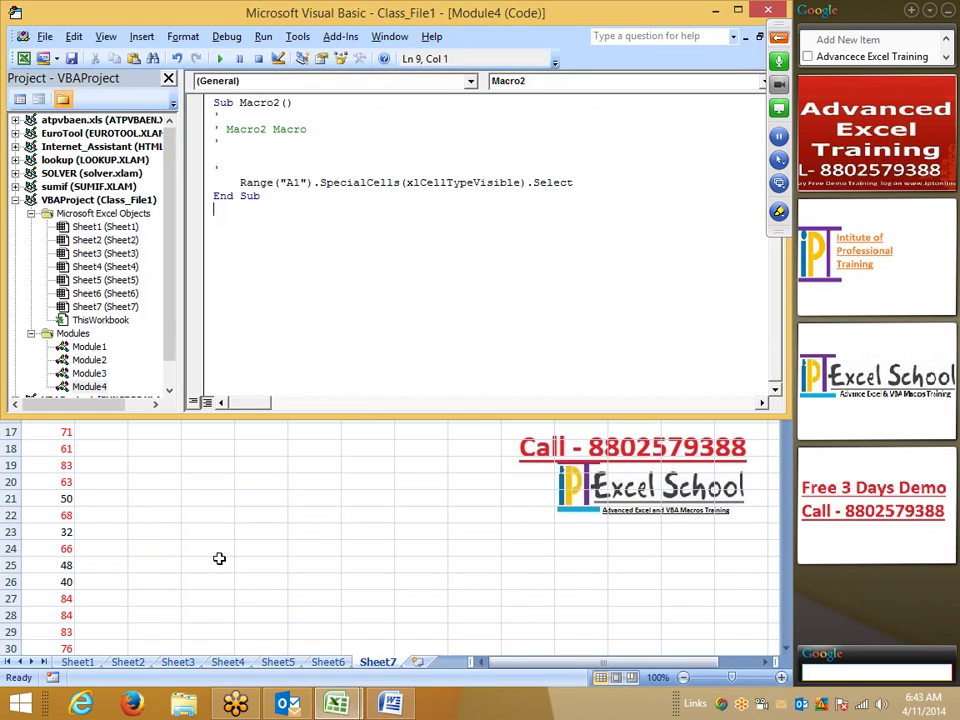
{"action": "left_click", "coordinate": [316, 182]}
{"action": "left_click", "coordinate": [307, 183]}
{"action": "double_click", "coordinate": [307, 183]}
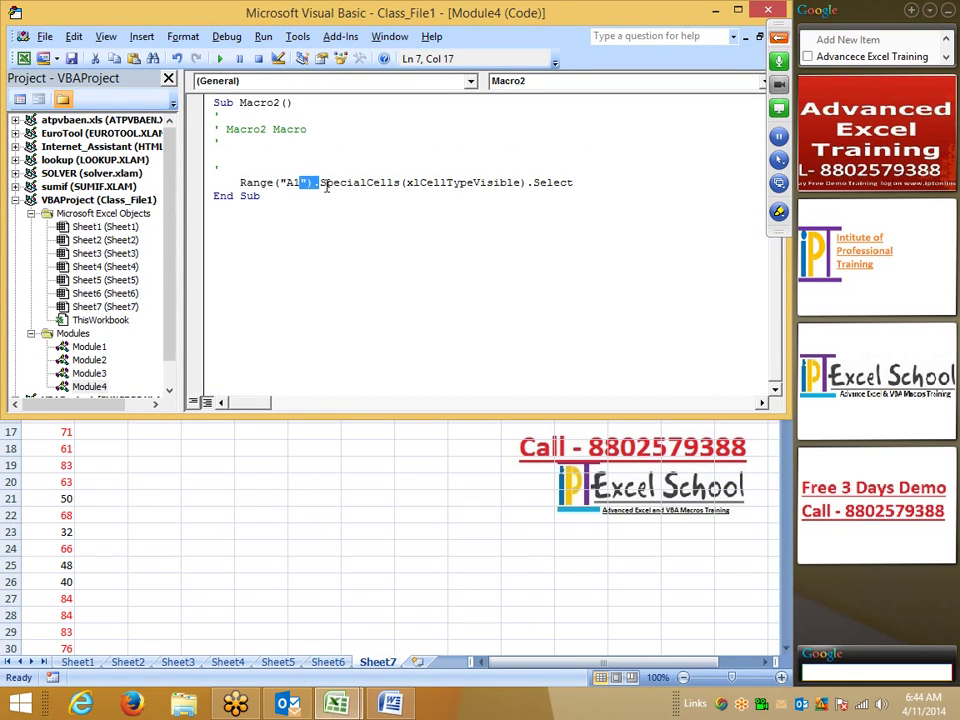
{"action": "left_click", "coordinate": [321, 186]}
{"action": "left_click_drag", "start_coordinate": [324, 184], "coordinate": [380, 186]}
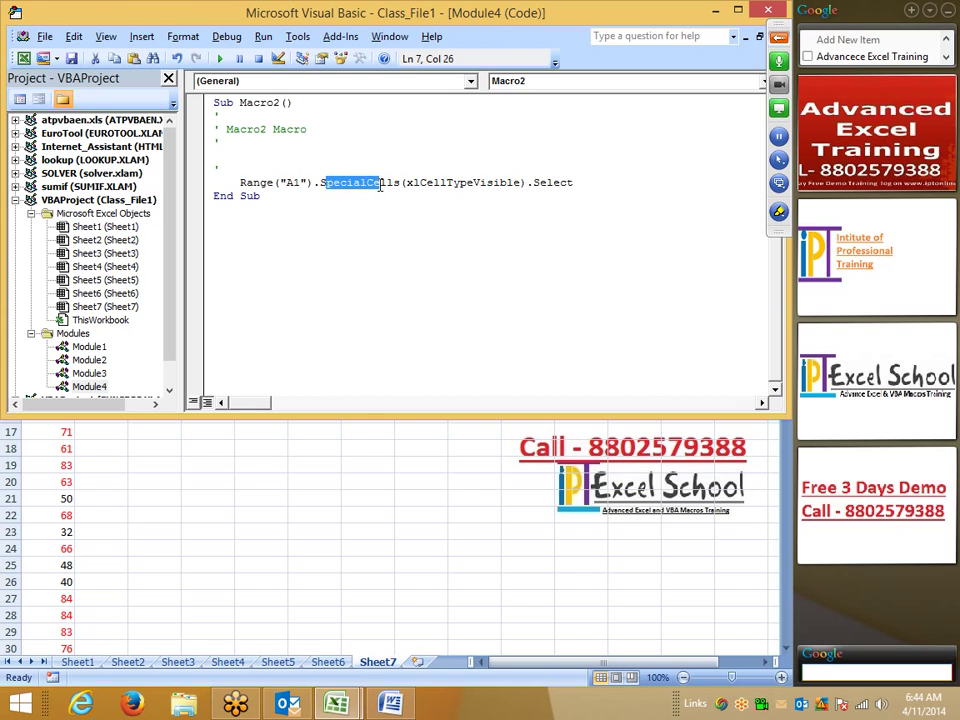
{"action": "left_click", "coordinate": [336, 478]}
{"action": "right_click", "coordinate": [336, 466]}
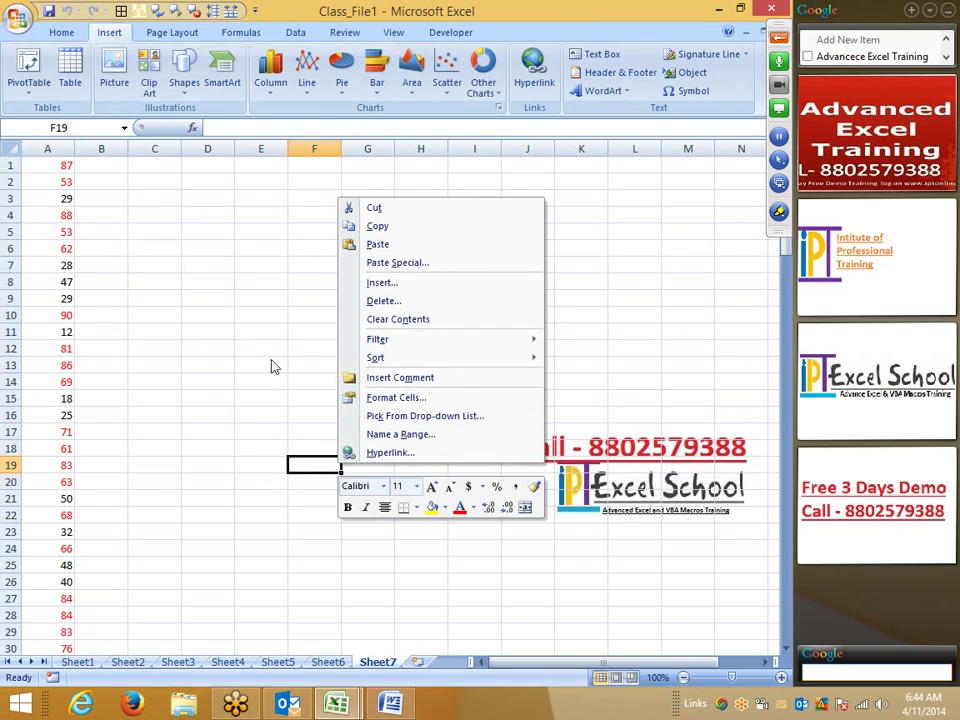
{"action": "key", "text": "Escape"}
{"action": "key", "text": "ctrl+g"}
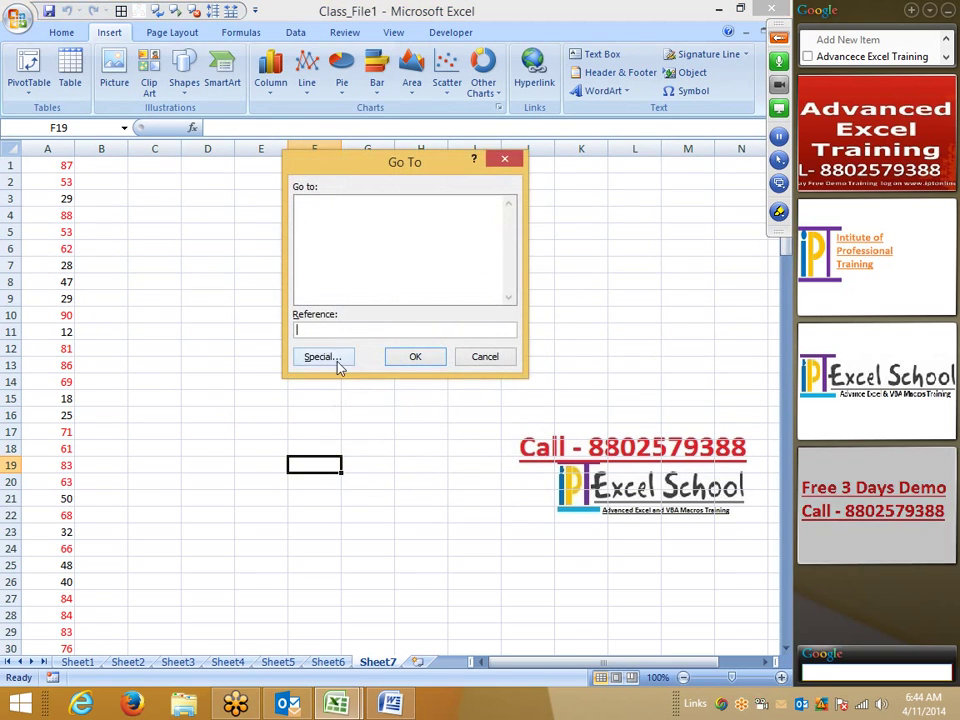
{"action": "left_click", "coordinate": [322, 357]}
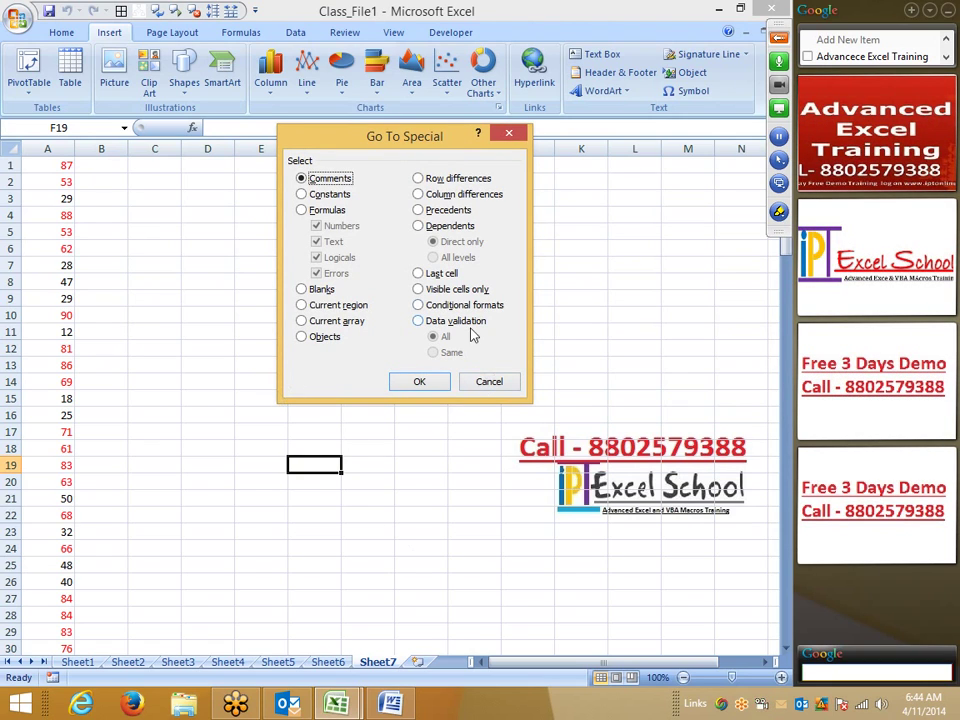
{"action": "left_click", "coordinate": [489, 381]}
Back in Macro2's code, highlight the xlCellTypeVisible argument and the Select method
{"action": "key", "text": "alt+F11"}
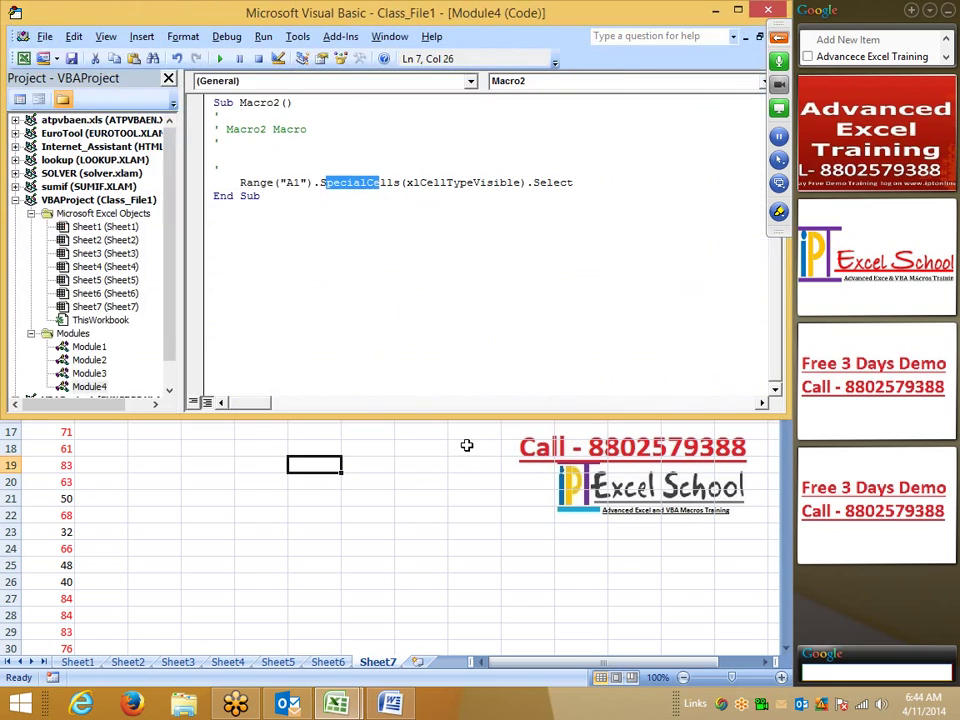
{"action": "left_click", "coordinate": [429, 193]}
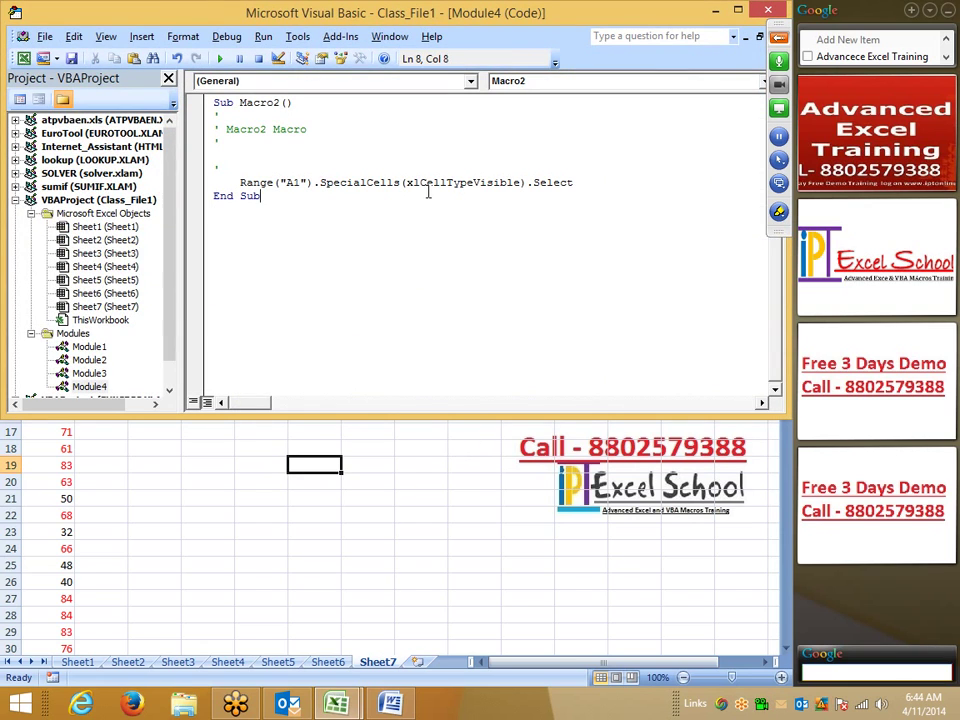
{"action": "double_click", "coordinate": [489, 187]}
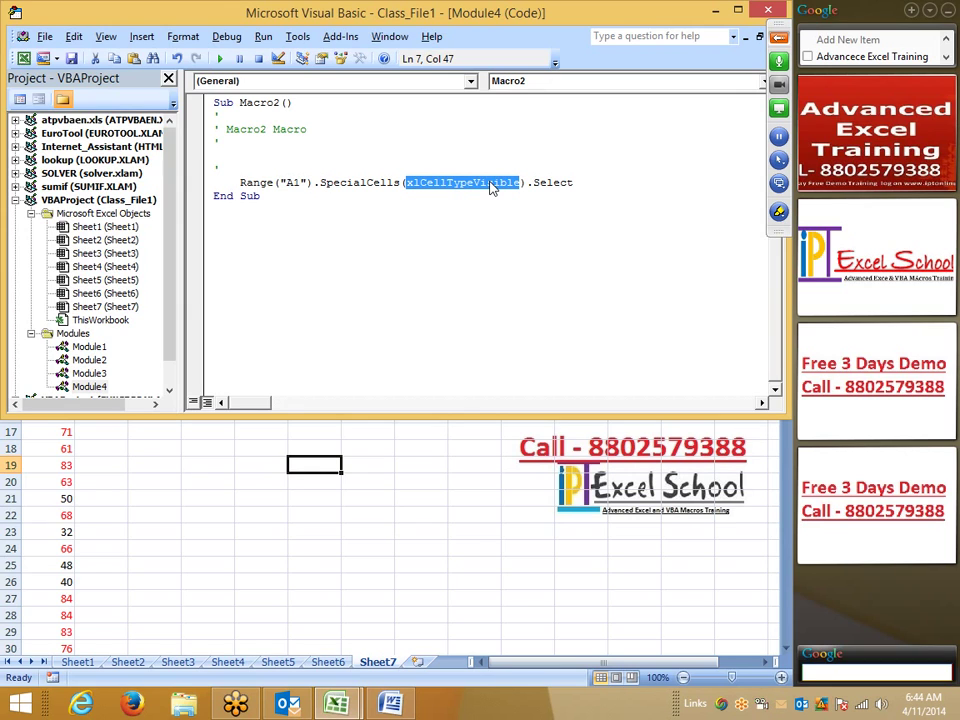
{"action": "left_click", "coordinate": [557, 183]}
{"action": "double_click", "coordinate": [557, 183]}
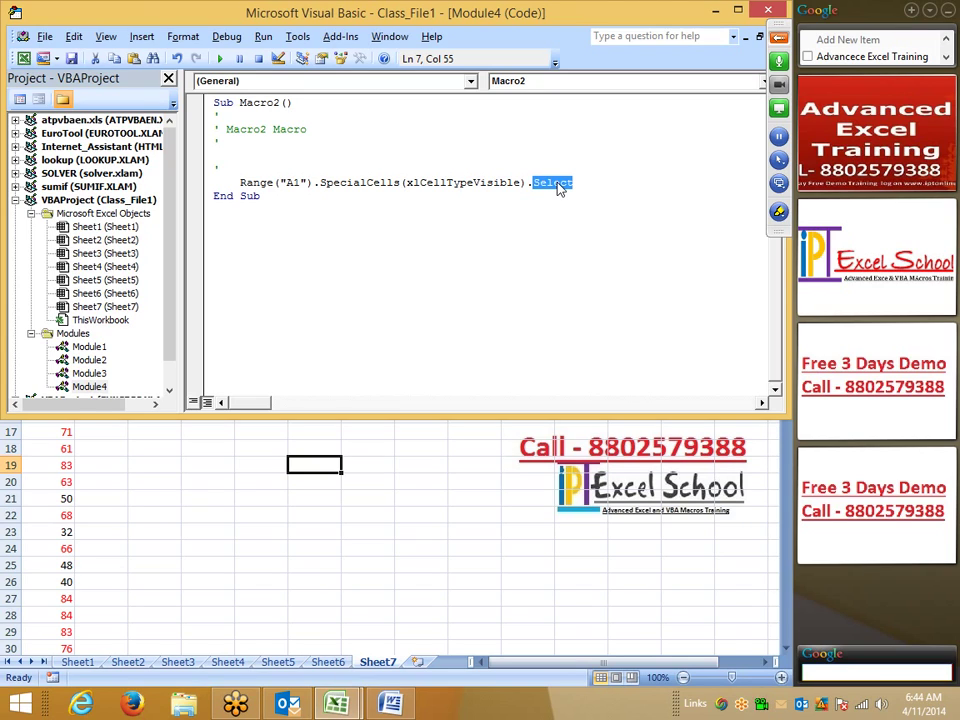
Close the code editor and select the range C2:G13 on Sheet7
{"action": "left_click", "coordinate": [768, 11]}
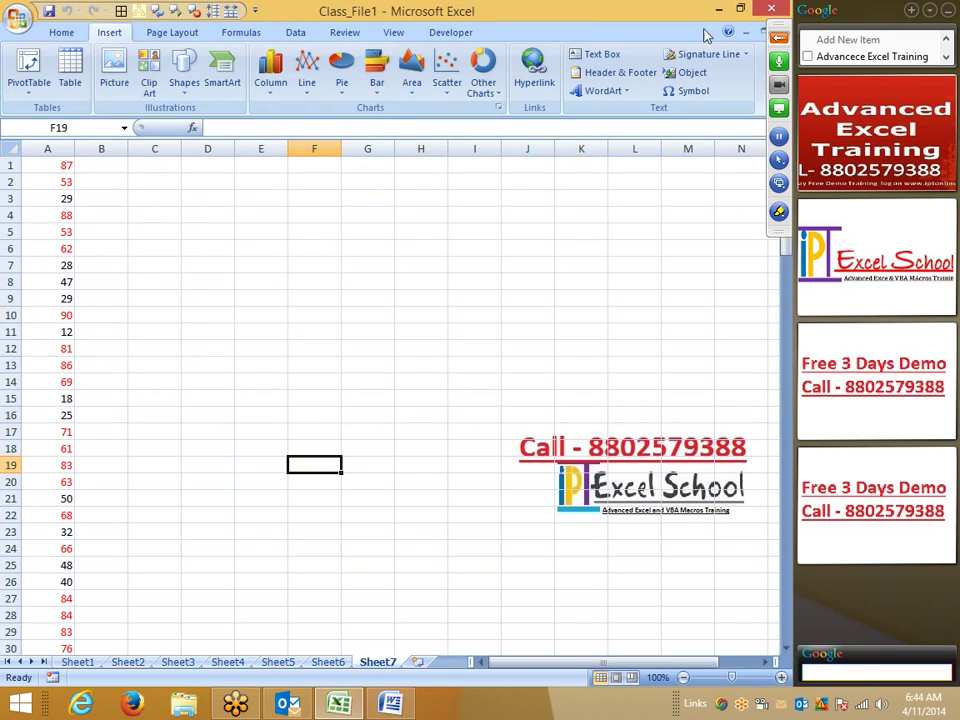
{"action": "scroll", "coordinate": [190, 40], "scroll_direction": "down", "scroll_amount": 1}
{"action": "scroll", "coordinate": [280, 36], "scroll_direction": "down", "scroll_amount": 1}
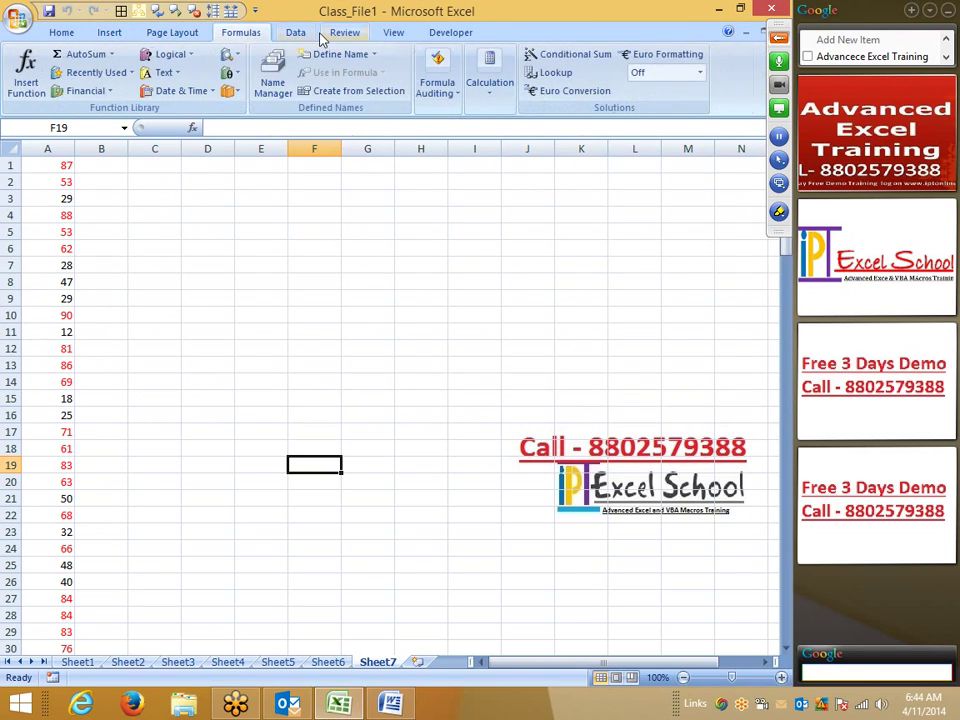
{"action": "scroll", "coordinate": [321, 36], "scroll_direction": "down", "scroll_amount": 2}
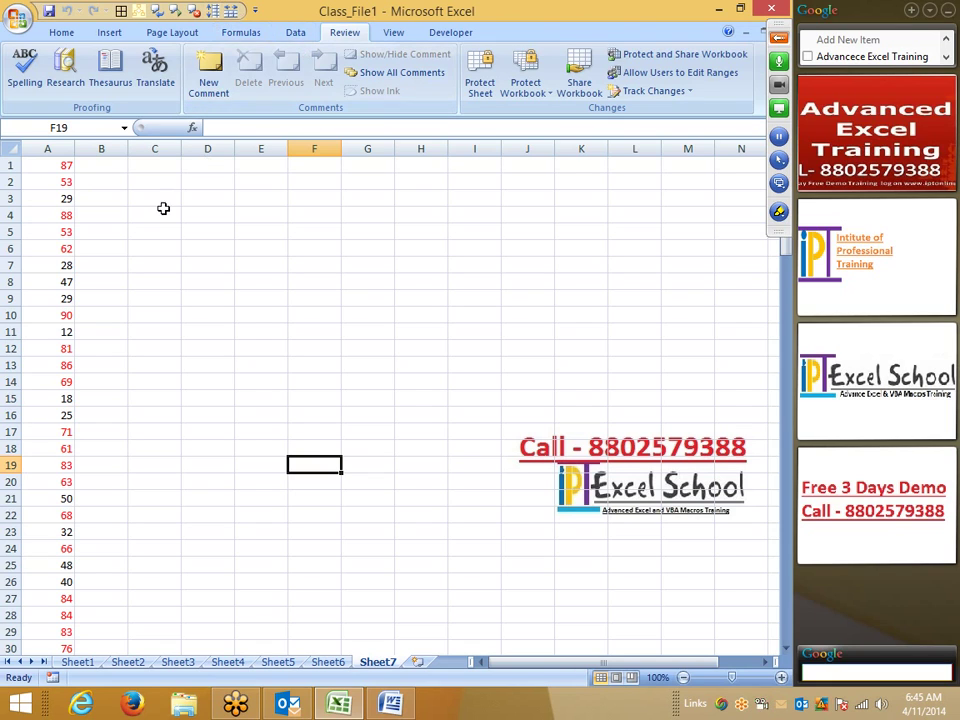
{"action": "left_click_drag", "start_coordinate": [155, 182], "coordinate": [344, 370]}
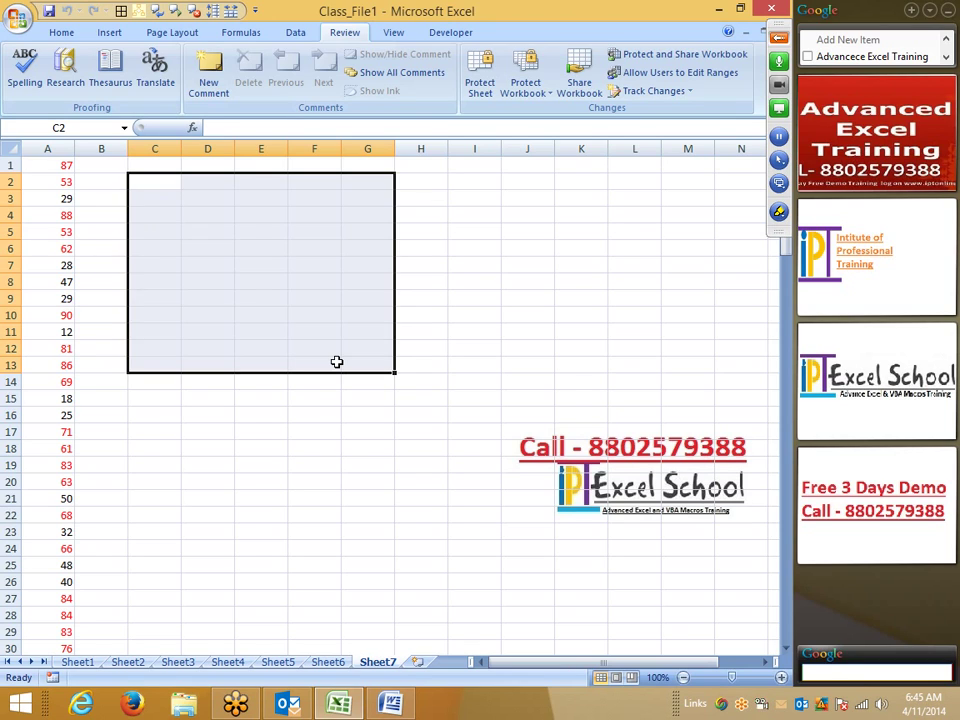
{"action": "left_click", "coordinate": [778, 37]}
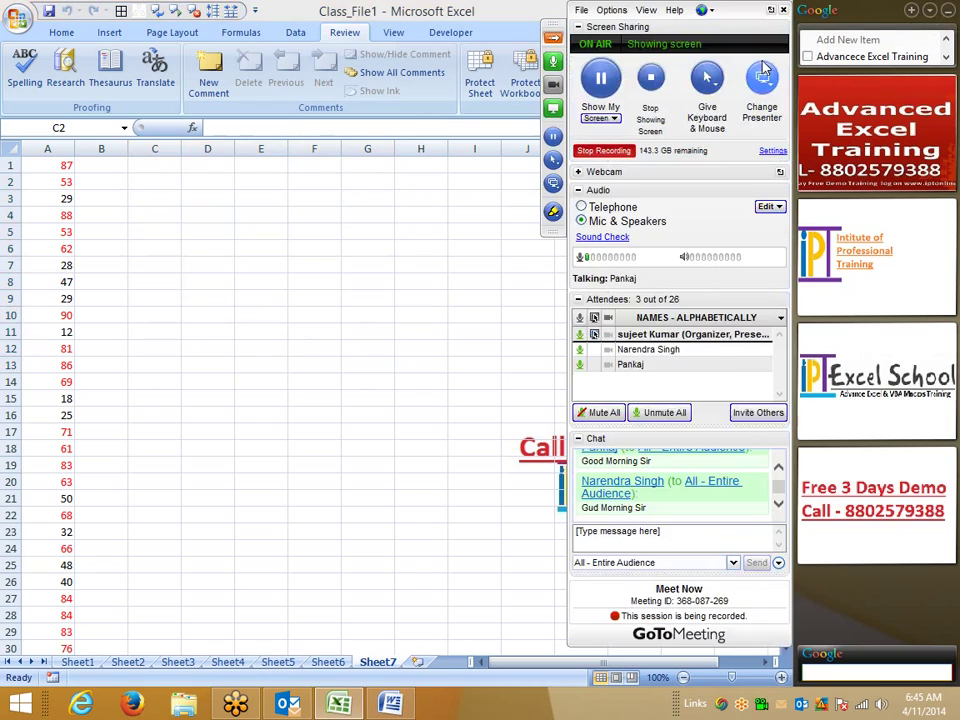
{"action": "left_click", "coordinate": [603, 151]}
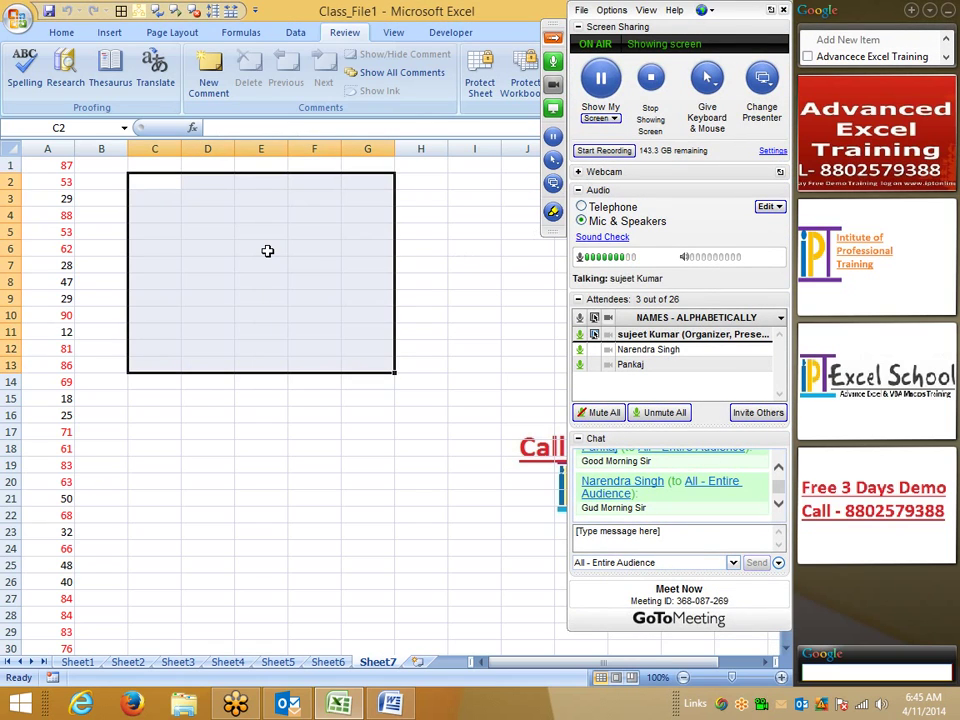